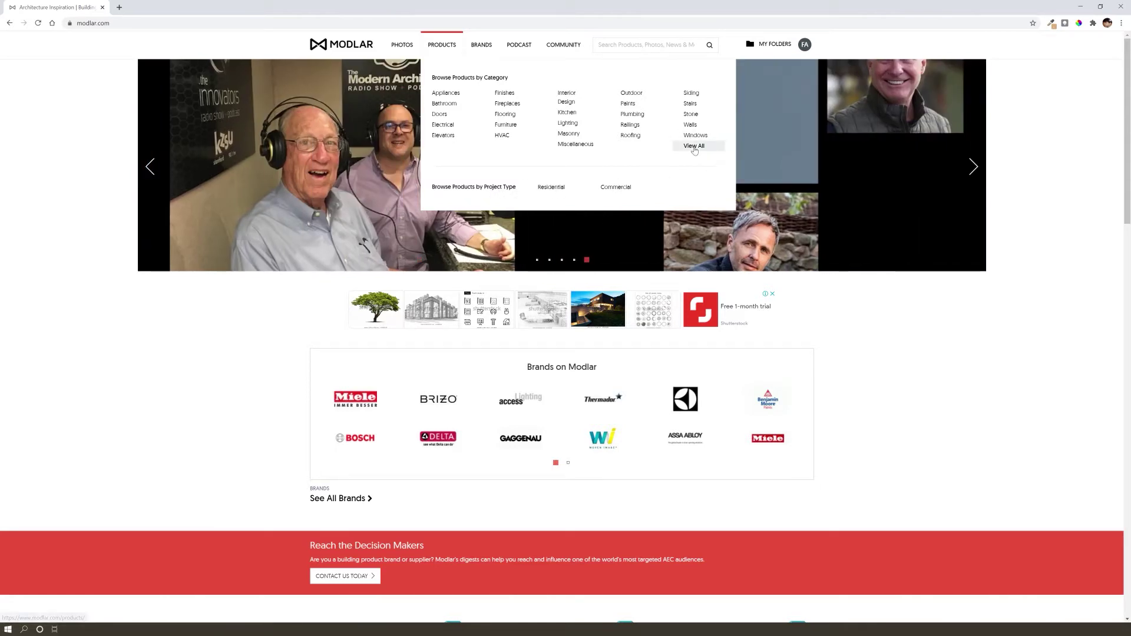
Browse the full list of building products and view the DuMor 500 Bench product page
{"action": "left_click", "coordinate": [693, 146]}
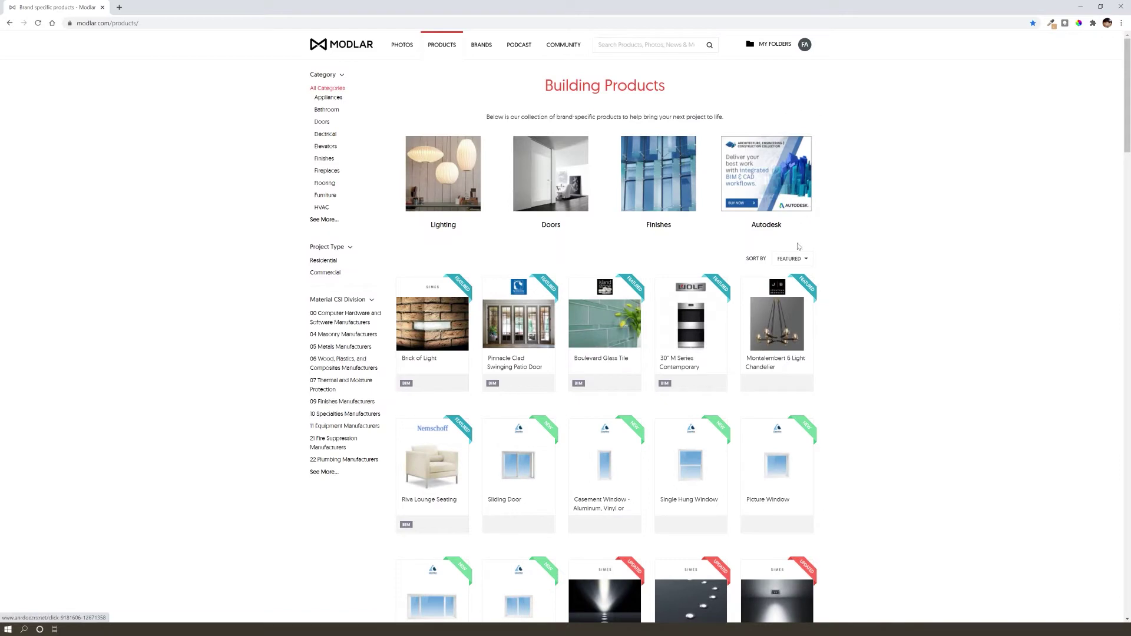
{"action": "scroll", "coordinate": [901, 382], "scroll_direction": "down", "scroll_amount": 2}
{"action": "scroll", "coordinate": [900, 382], "scroll_direction": "down", "scroll_amount": 7}
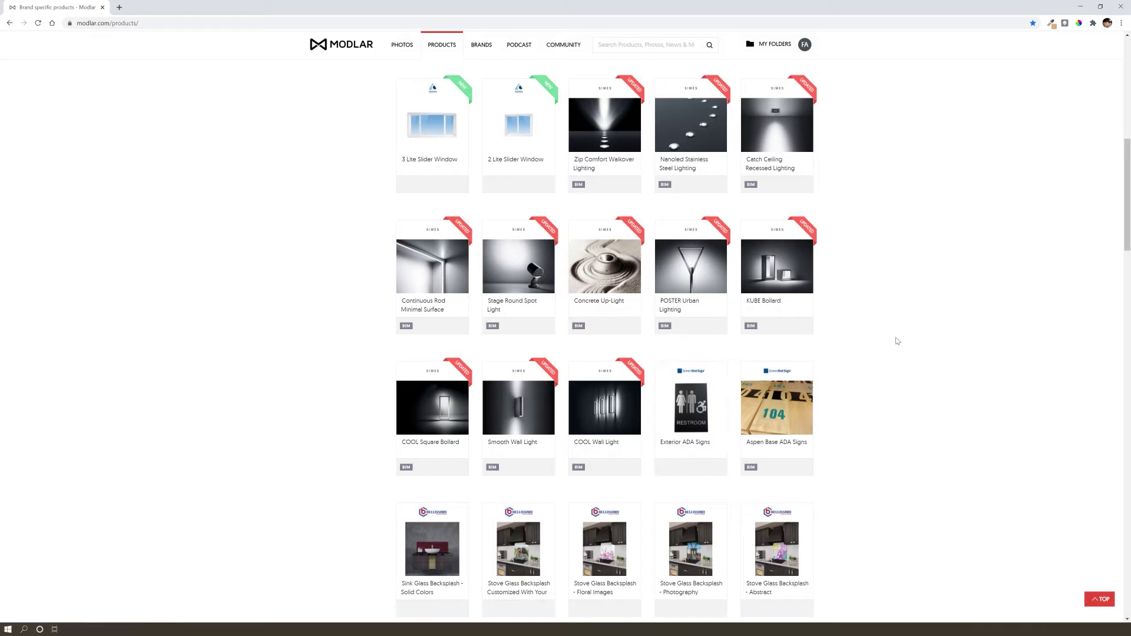
{"action": "scroll", "coordinate": [897, 340], "scroll_direction": "down", "scroll_amount": 3}
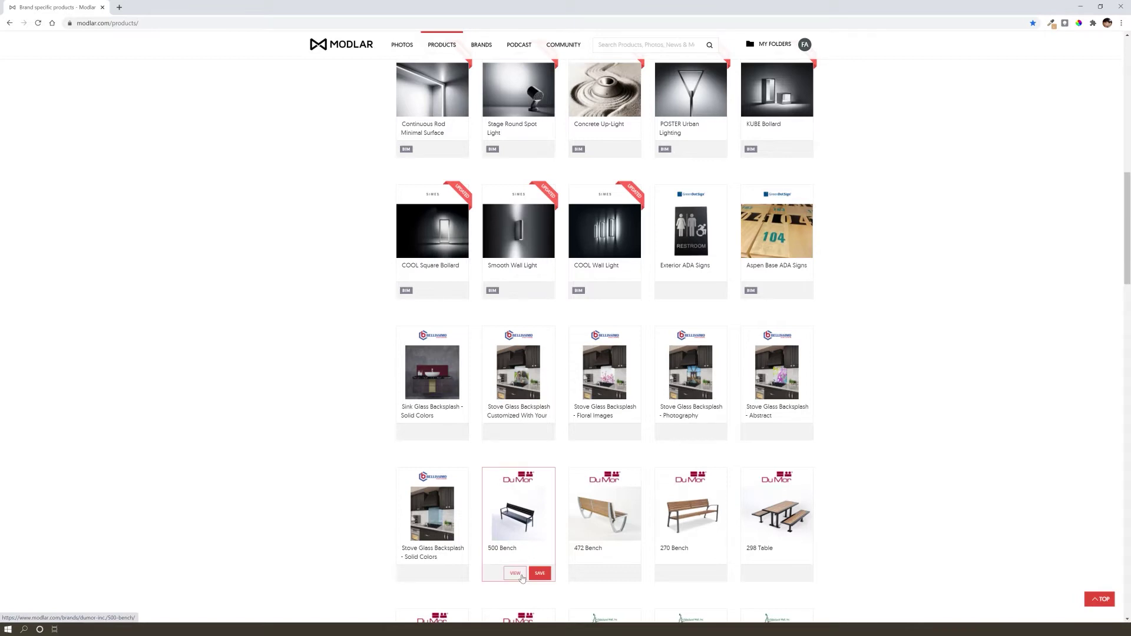
{"action": "left_click", "coordinate": [521, 576]}
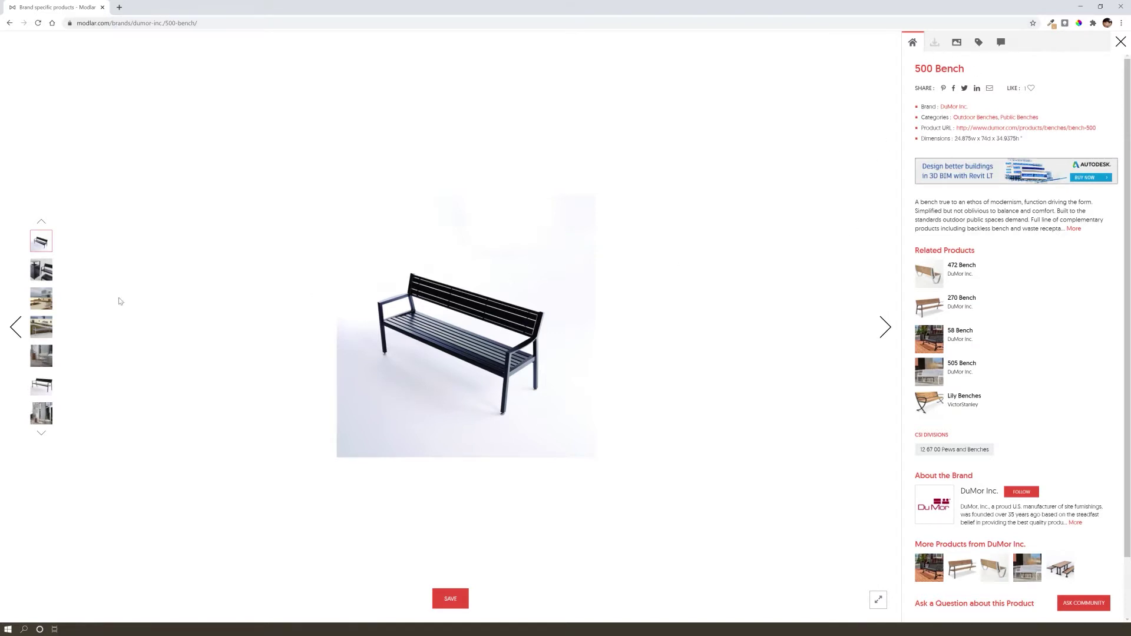
Return to the product list and browse the Appliances category, followed by Bath Fixtures under Bathroom
{"action": "left_click", "coordinate": [9, 23]}
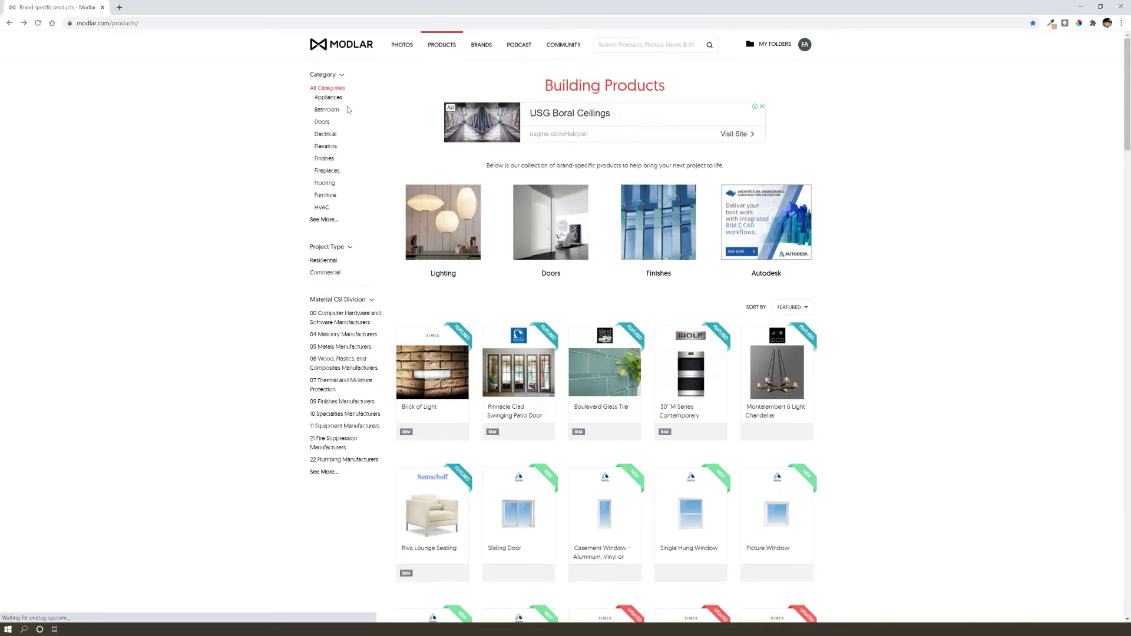
{"action": "left_click", "coordinate": [335, 98]}
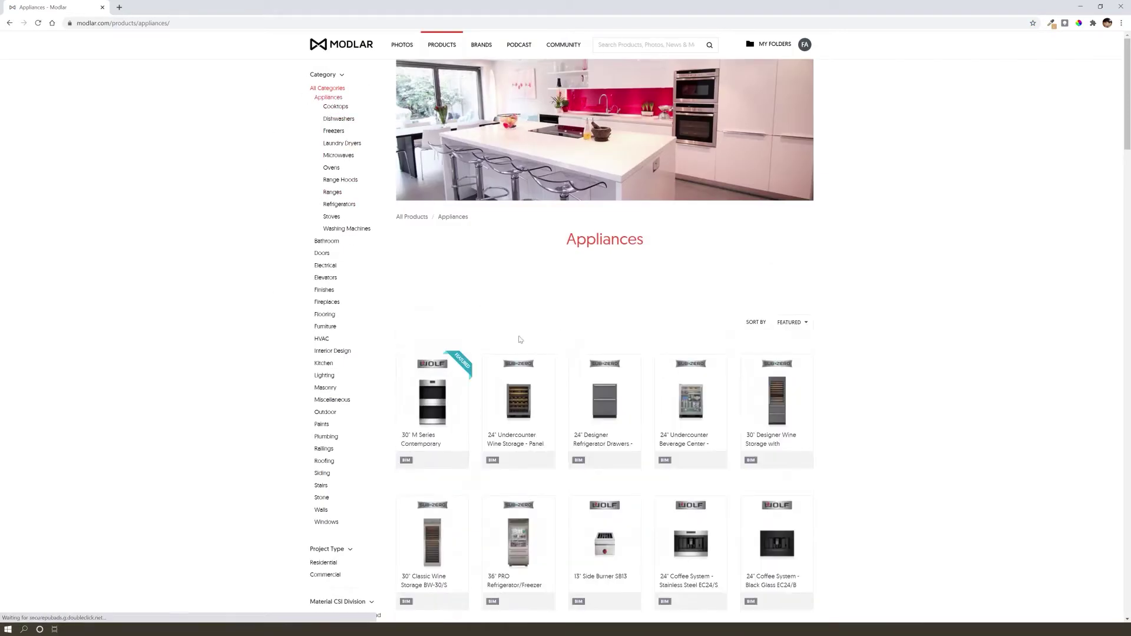
{"action": "left_click", "coordinate": [804, 324]}
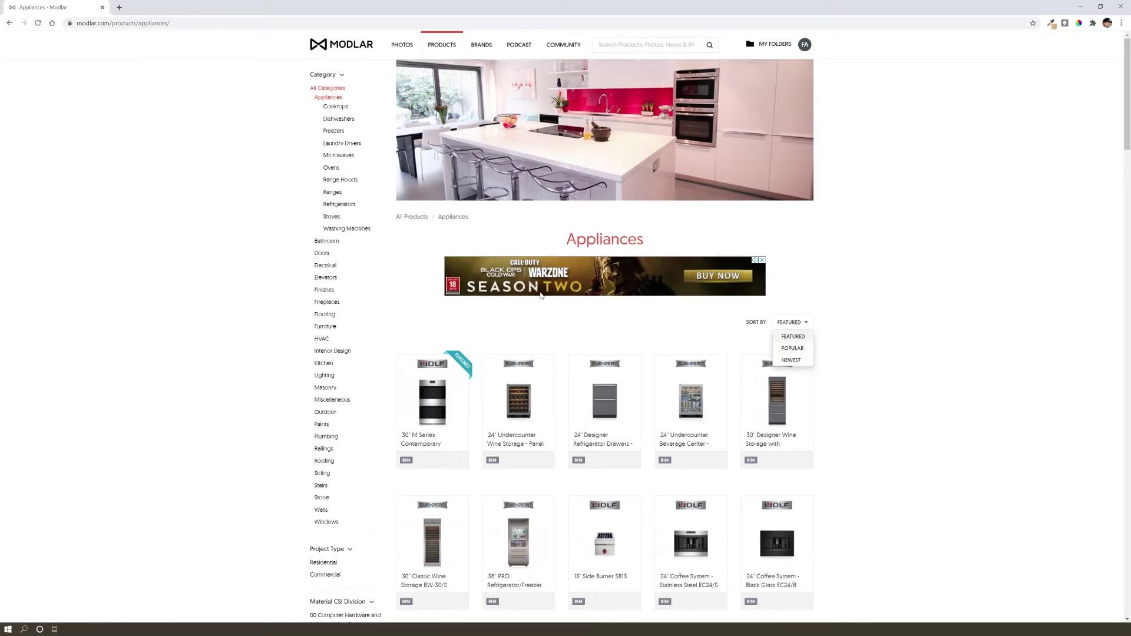
{"action": "left_click", "coordinate": [330, 241]}
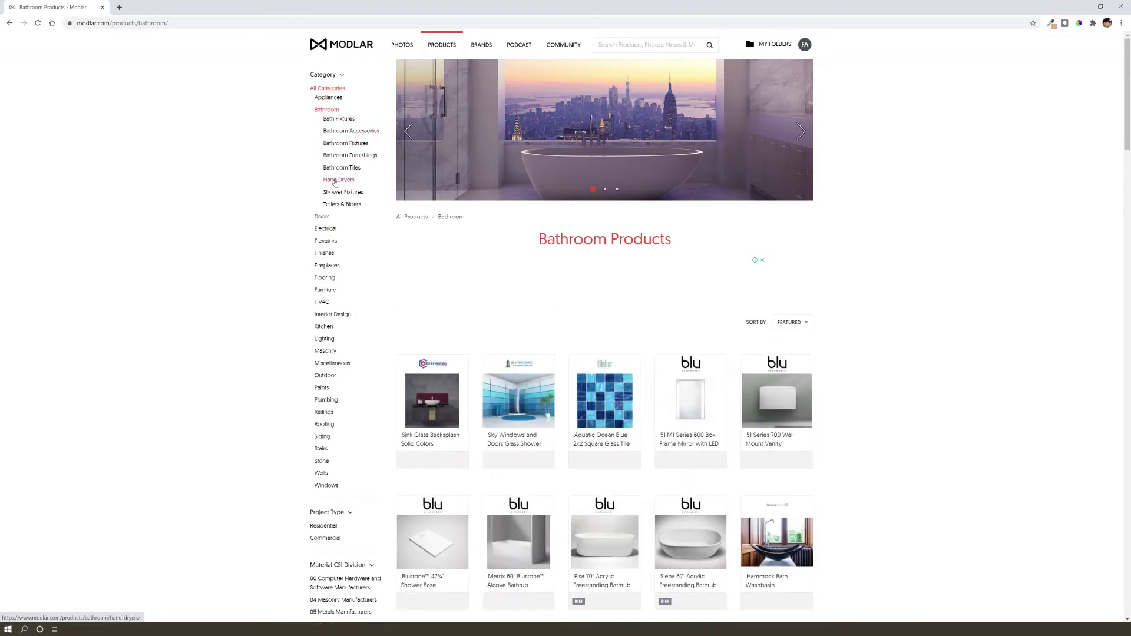
{"action": "left_click", "coordinate": [353, 121]}
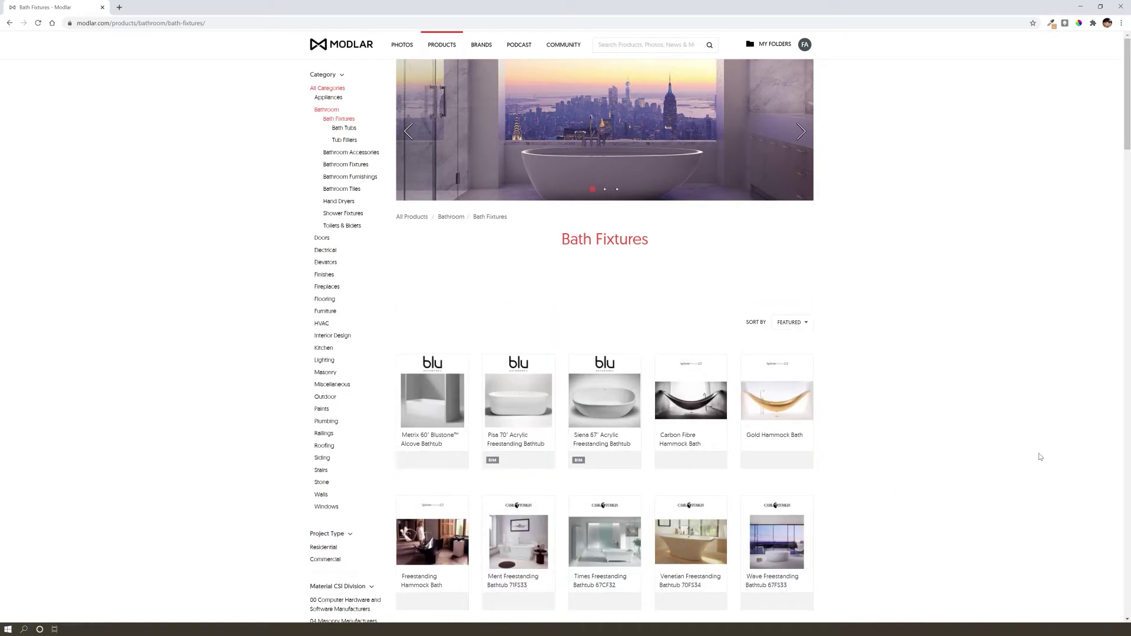
Go back to the all-products listing and open the product page of the SIMES COOL Wall Light
{"action": "left_click", "coordinate": [328, 75]}
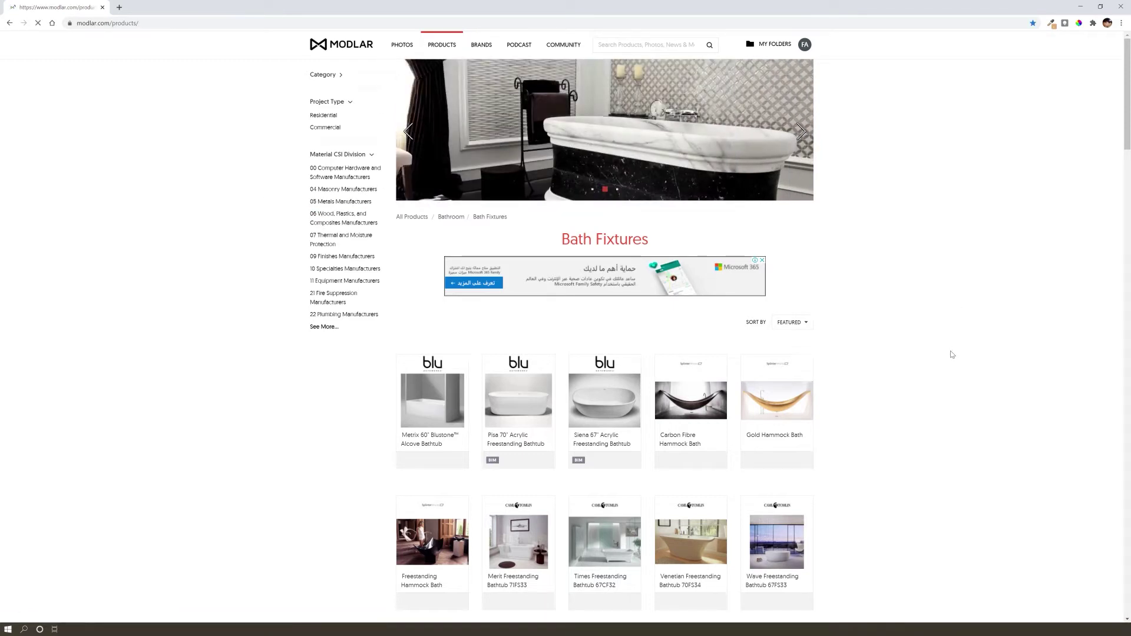
{"action": "scroll", "coordinate": [866, 357], "scroll_direction": "down", "scroll_amount": 8}
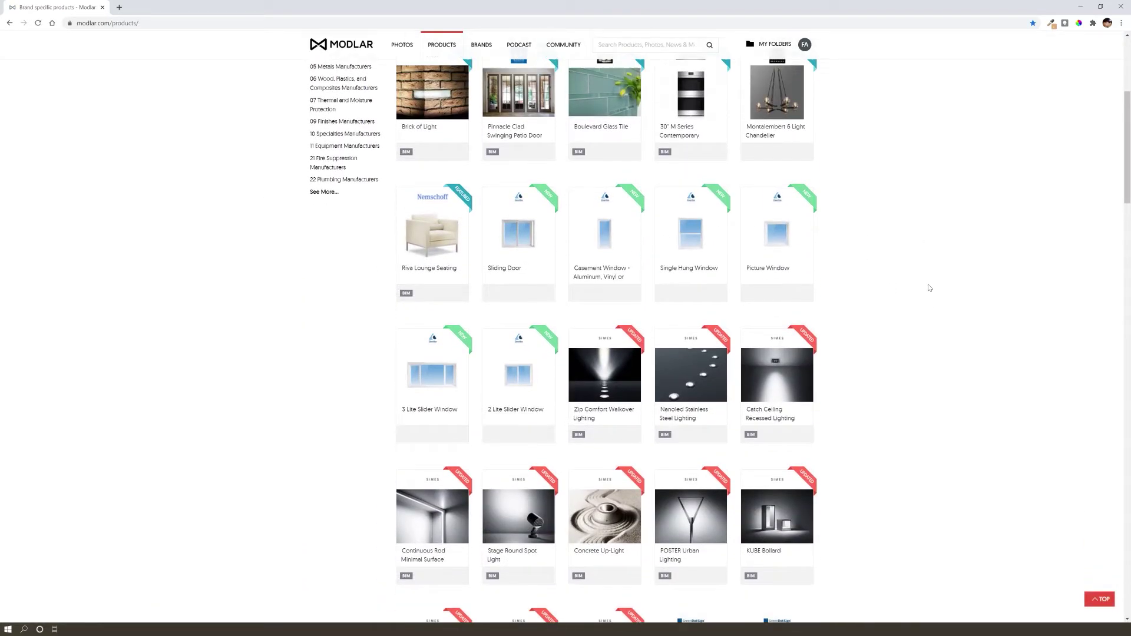
{"action": "scroll", "coordinate": [947, 304], "scroll_direction": "down", "scroll_amount": 2}
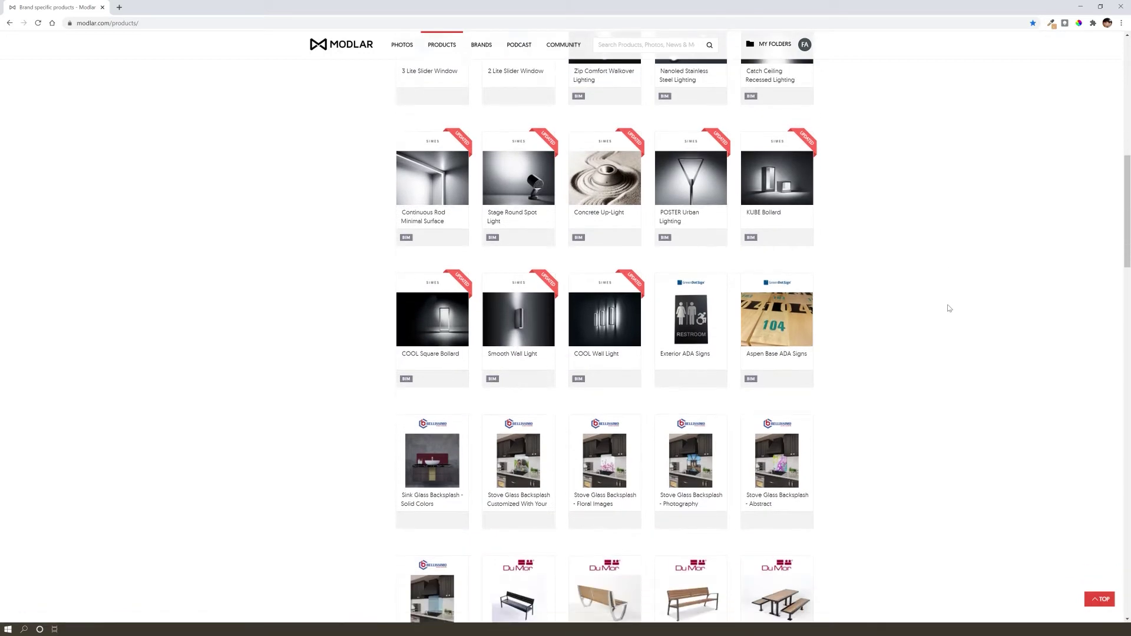
{"action": "mouse_move", "coordinate": [600, 361]}
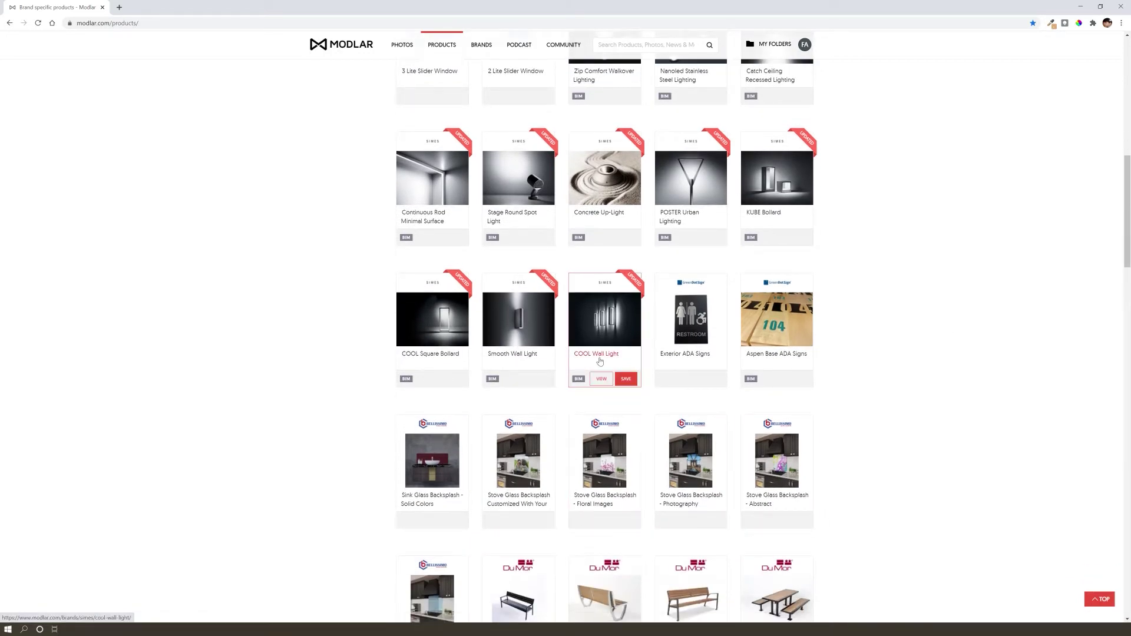
{"action": "left_click", "coordinate": [602, 380]}
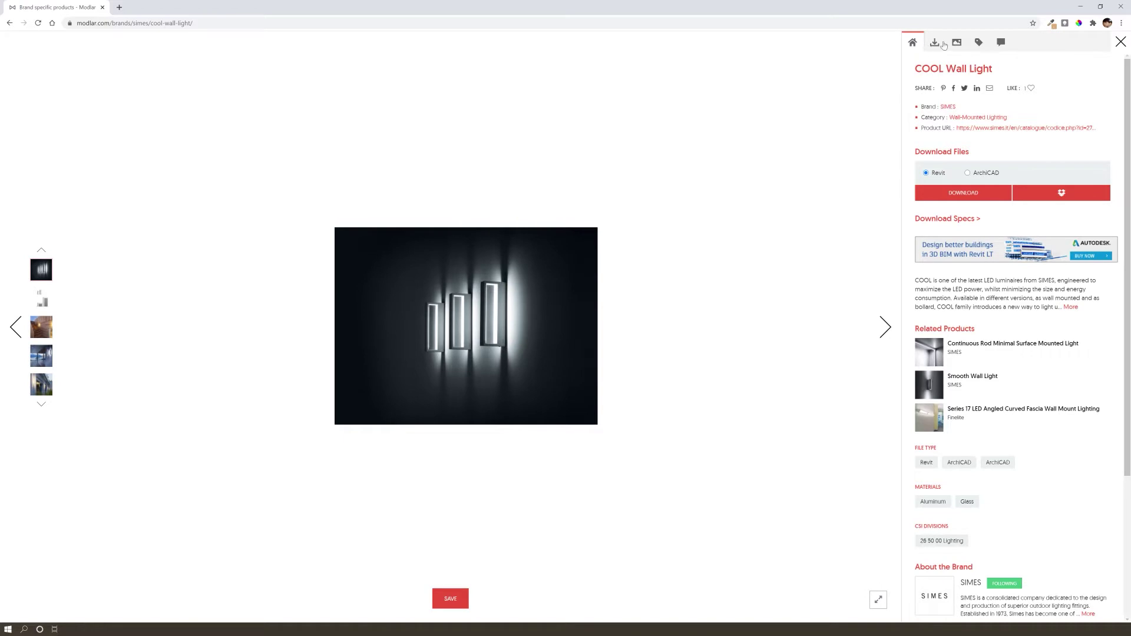
Review the COOL Wall Light's product details and download its Revit files
{"action": "scroll", "coordinate": [958, 47], "scroll_direction": "down", "scroll_amount": 3}
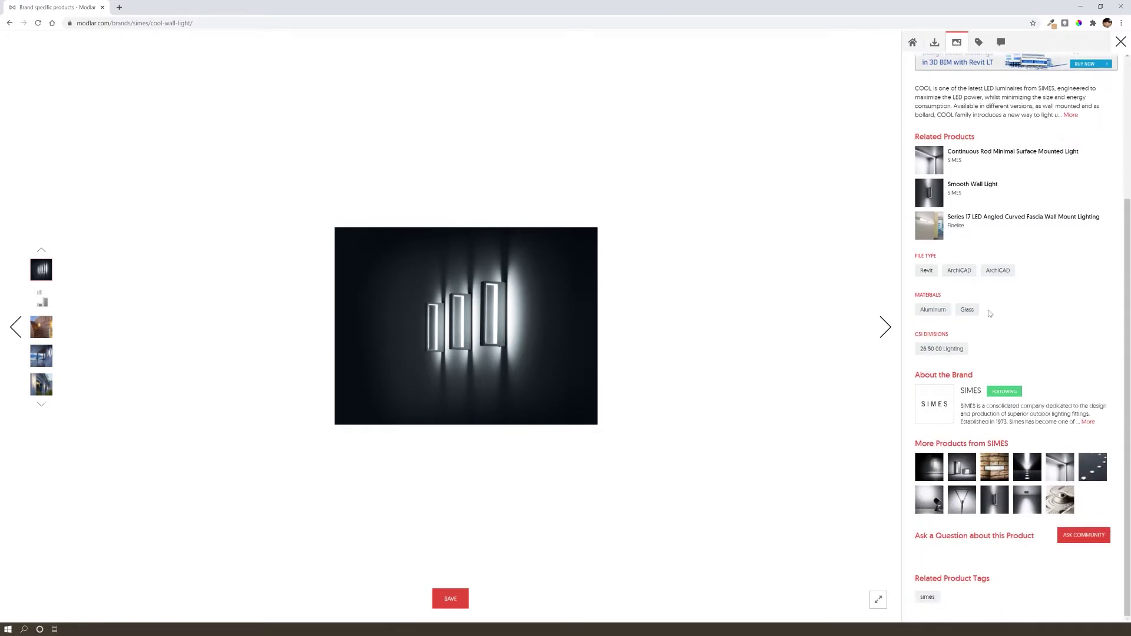
{"action": "scroll", "coordinate": [1047, 272], "scroll_direction": "up", "scroll_amount": 3}
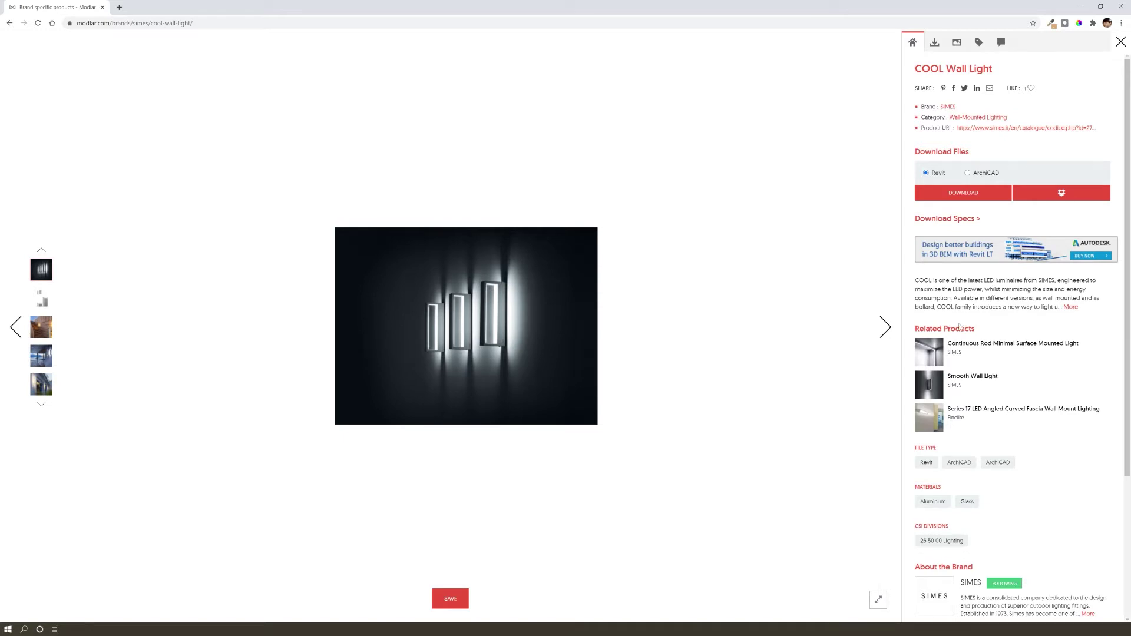
{"action": "scroll", "coordinate": [960, 323], "scroll_direction": "down", "scroll_amount": 3}
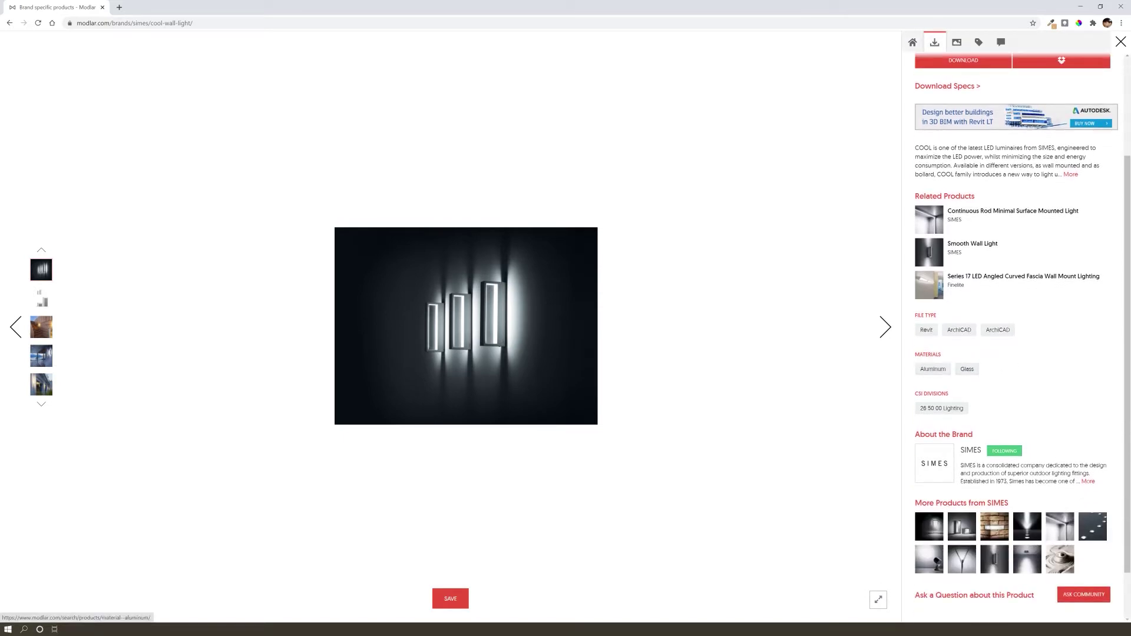
{"action": "scroll", "coordinate": [1002, 407], "scroll_direction": "down", "scroll_amount": 2}
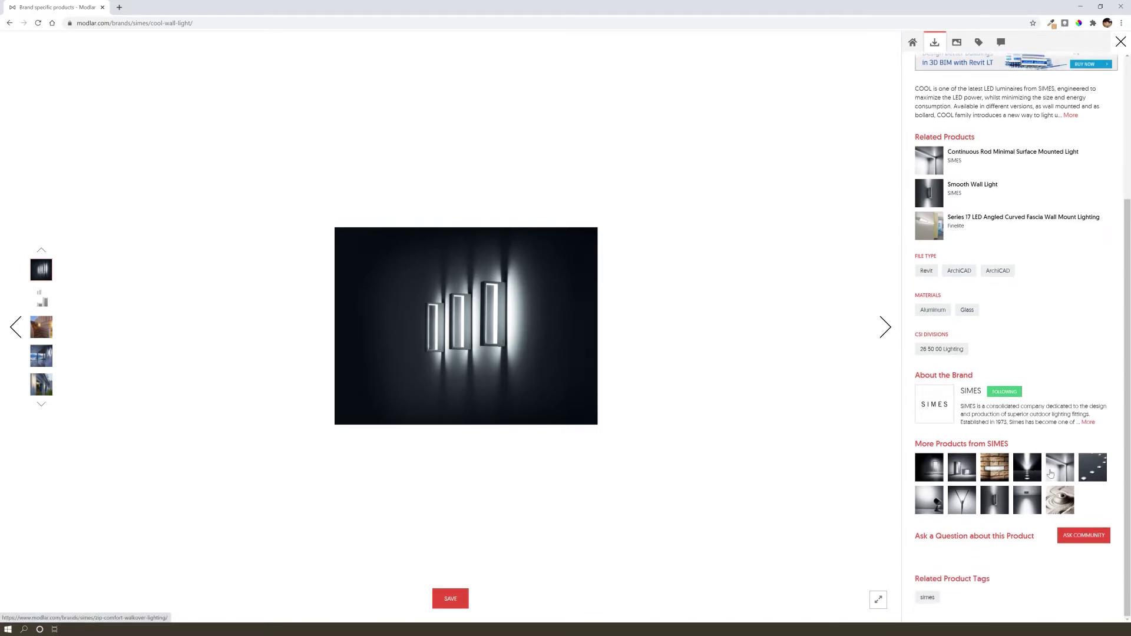
{"action": "scroll", "coordinate": [1055, 447], "scroll_direction": "up", "scroll_amount": 3}
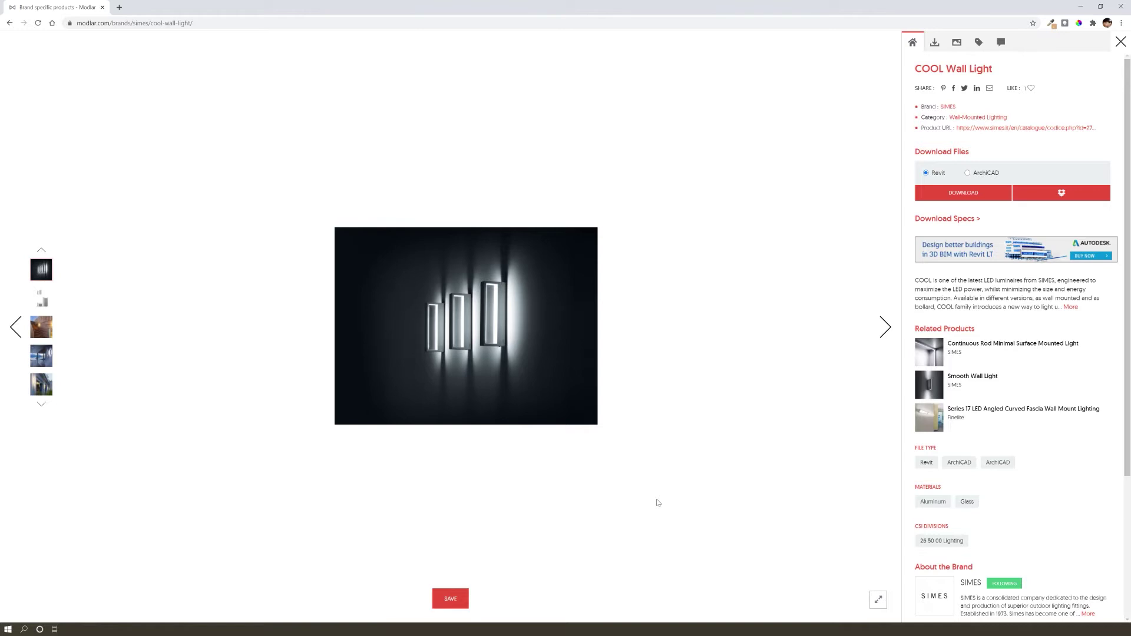
{"action": "left_click", "coordinate": [964, 192]}
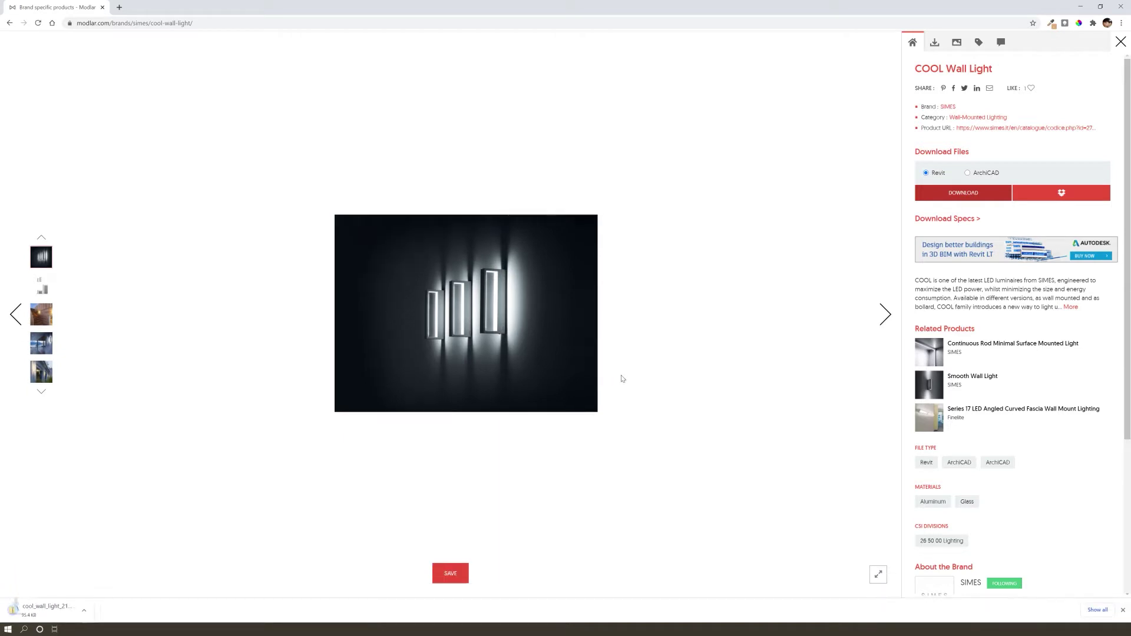
Open the downloaded COOL Wall Light archive and open Simes_Minicool_Wall mounted.rfa in Revit, upgrading the model
{"action": "left_click", "coordinate": [36, 608]}
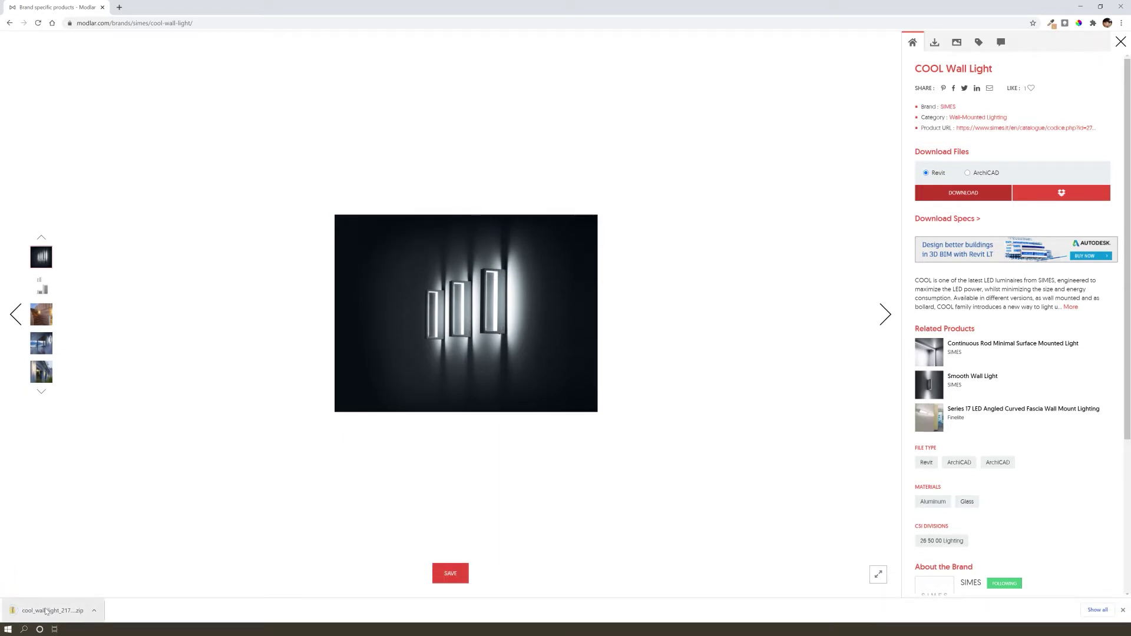
{"action": "double_click", "coordinate": [259, 306]}
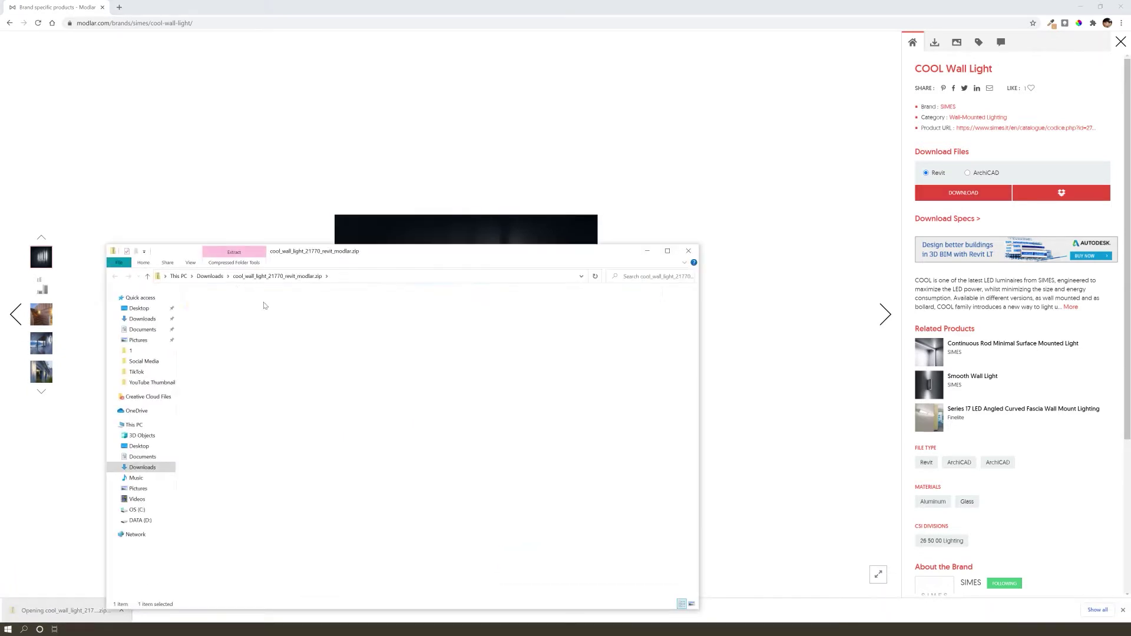
{"action": "double_click", "coordinate": [261, 305]}
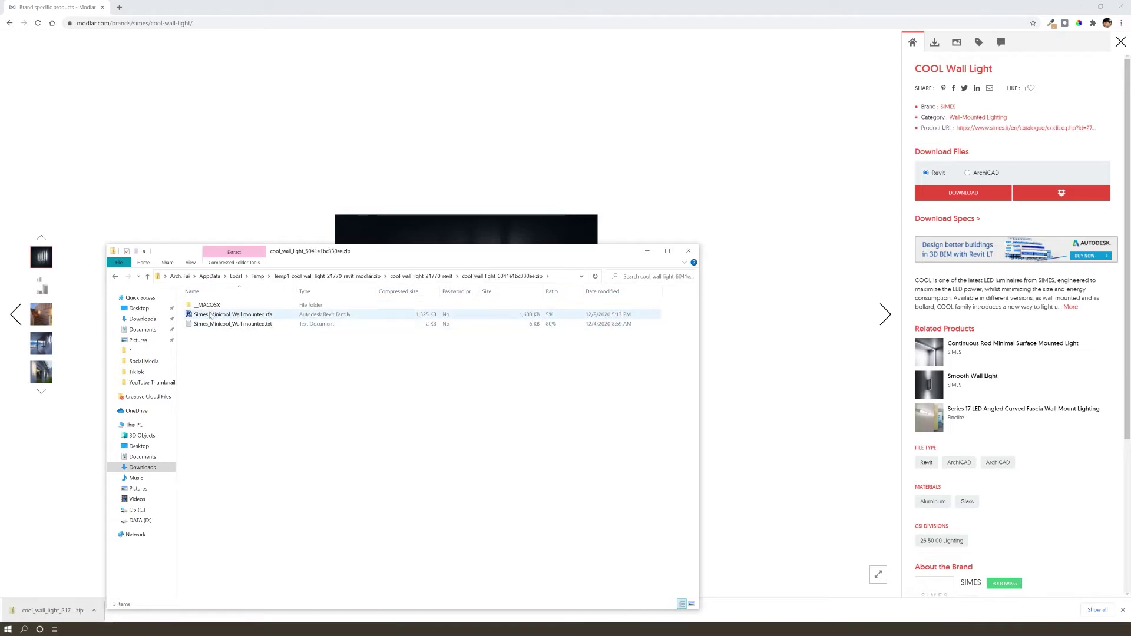
{"action": "double_click", "coordinate": [275, 317]}
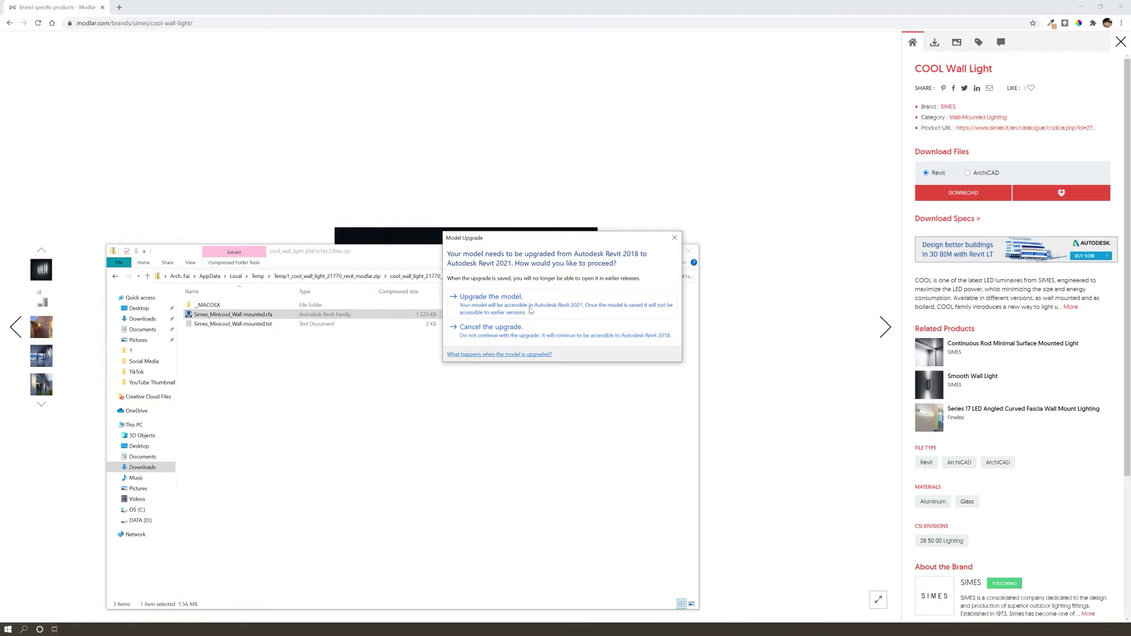
{"action": "left_click", "coordinate": [516, 312]}
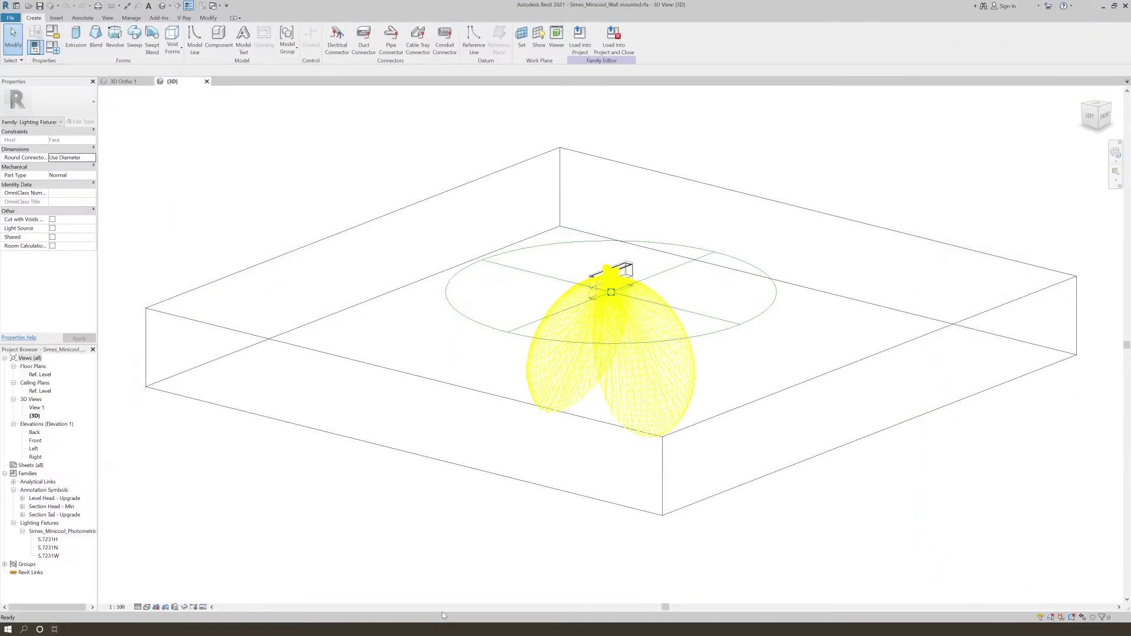
Display the light family's 3D view with shaded surfaces and inspect the model from several angles
{"action": "scroll", "coordinate": [396, 534], "scroll_direction": "down", "scroll_amount": 3}
{"action": "middle_click_drag", "start_coordinate": [419, 474], "coordinate": [338, 369], "text": "shift"}
{"action": "middle_click_drag", "start_coordinate": [305, 203], "coordinate": [554, 177], "text": "shift"}
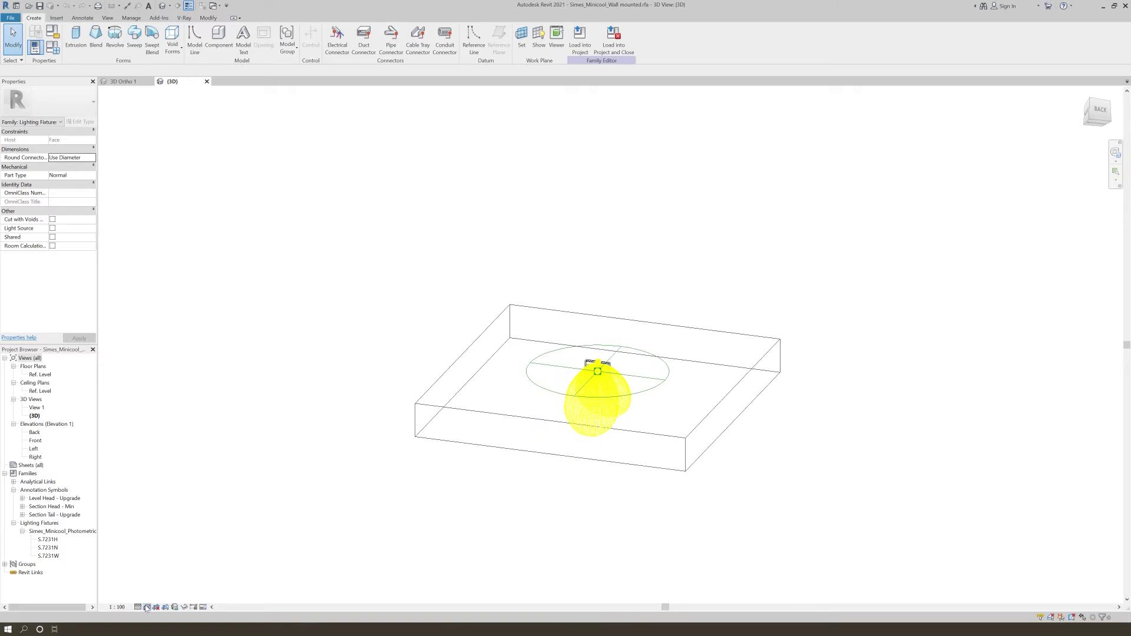
{"action": "left_click", "coordinate": [148, 606]}
{"action": "left_click", "coordinate": [162, 582]}
{"action": "middle_click_drag", "start_coordinate": [679, 492], "coordinate": [443, 356], "text": "shift"}
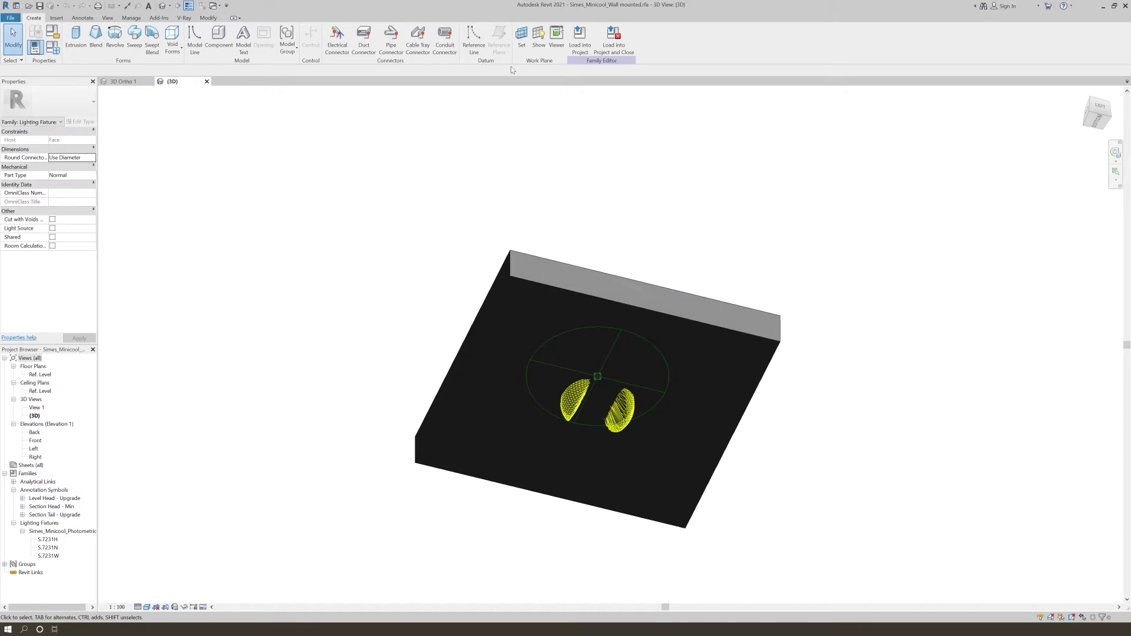
Load the wall light family into the Home.rvt project
{"action": "left_click", "coordinate": [582, 41]}
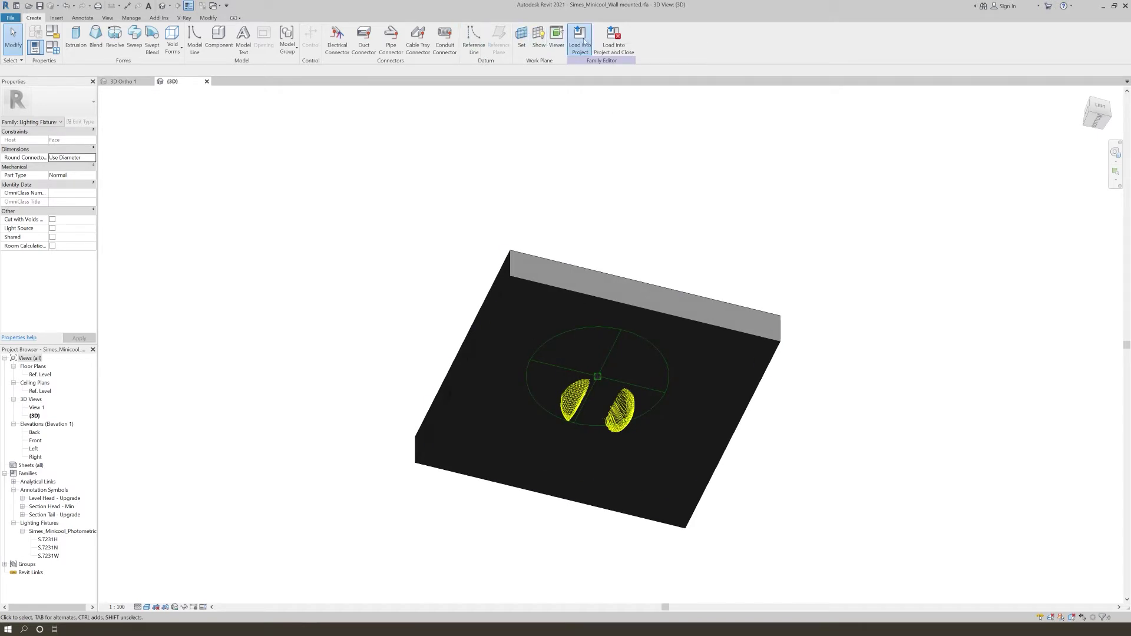
{"action": "left_click", "coordinate": [528, 298]}
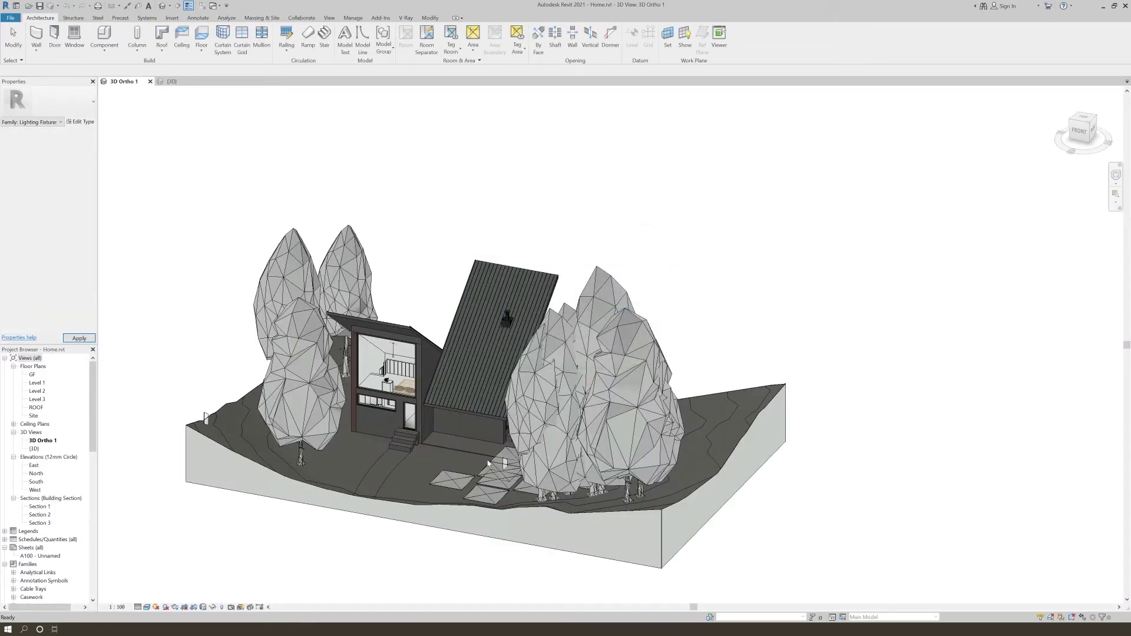
{"action": "scroll", "coordinate": [379, 398], "scroll_direction": "up", "scroll_amount": 10}
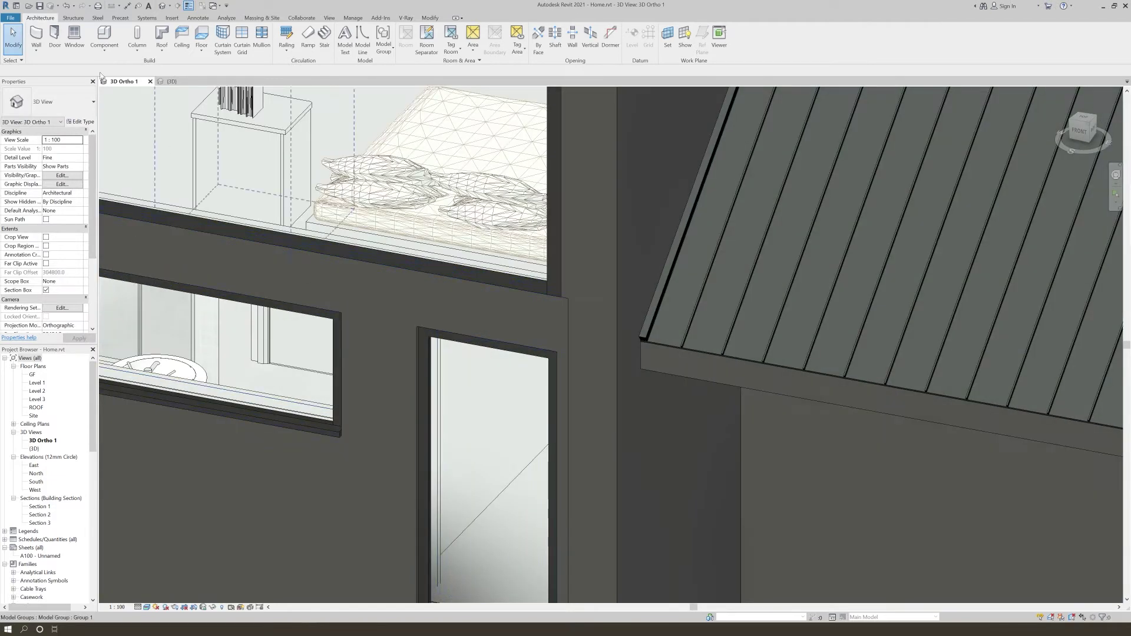
Place three Simes_Minicool_Wall mounted lights side by side on the exterior wall between the horizontal window and the door
{"action": "left_click", "coordinate": [105, 36]}
{"action": "scroll", "coordinate": [389, 398], "scroll_direction": "up", "scroll_amount": 4}
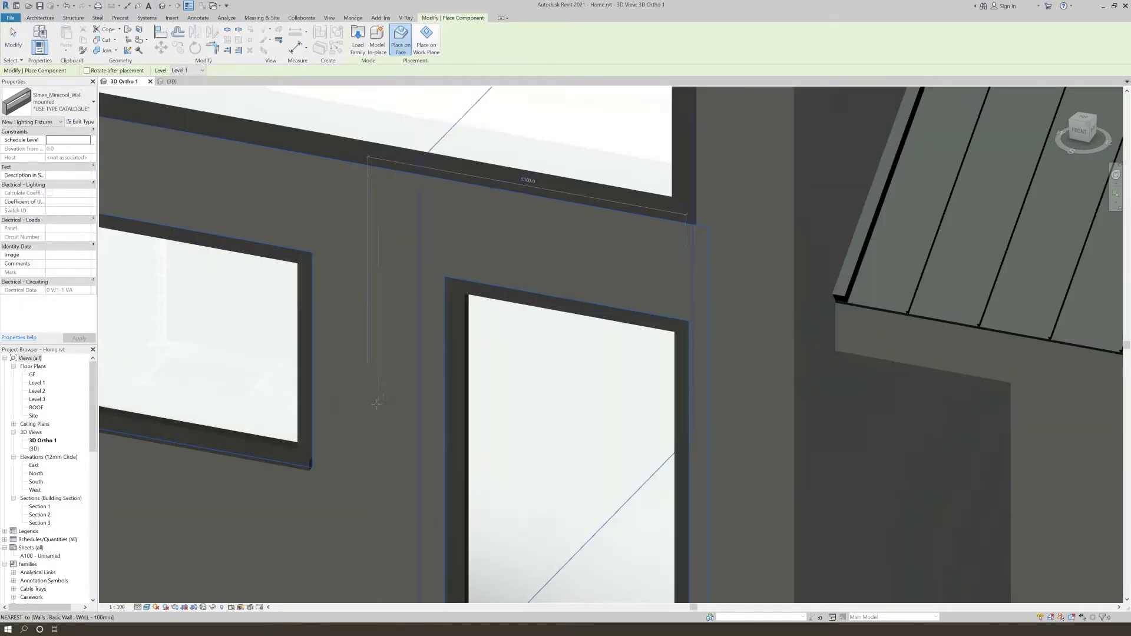
{"action": "left_click", "coordinate": [334, 377]}
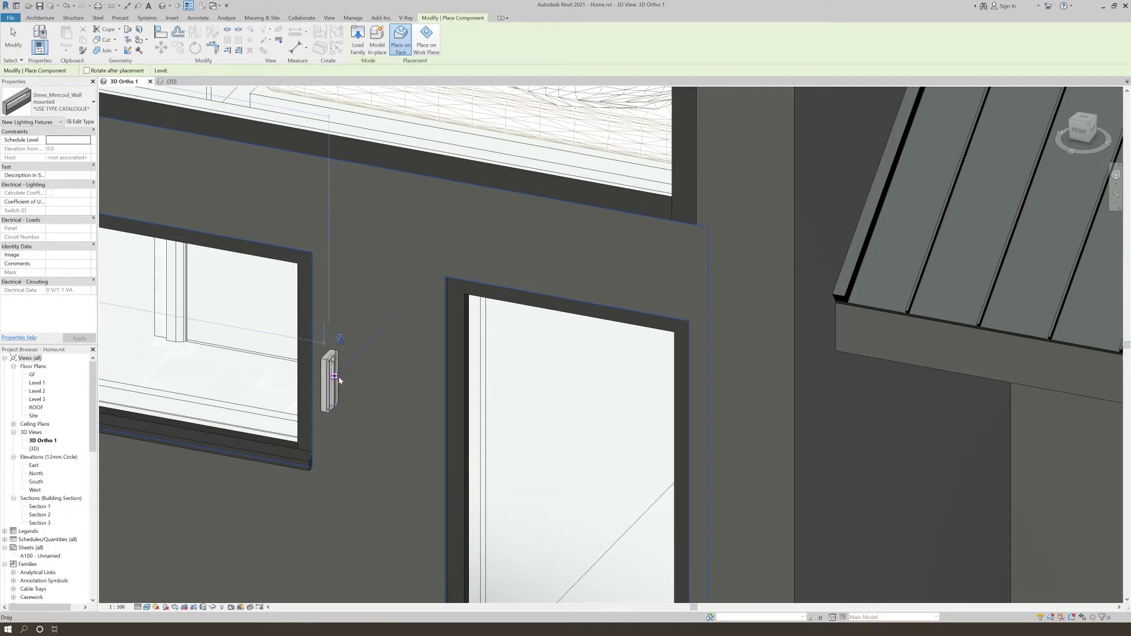
{"action": "left_click", "coordinate": [374, 384]}
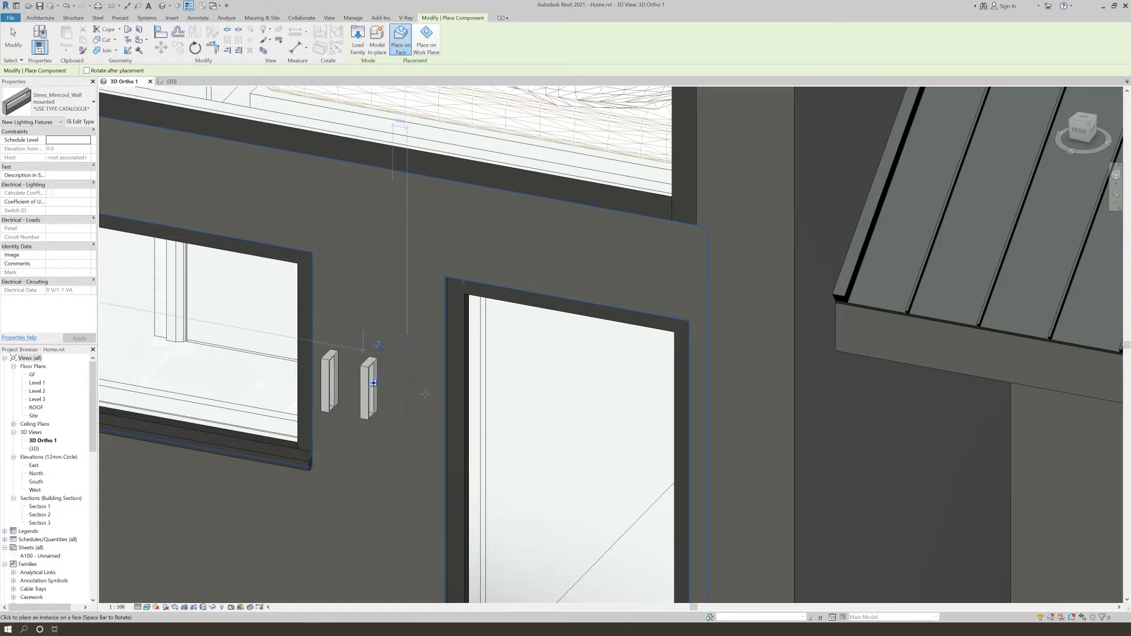
{"action": "left_click", "coordinate": [421, 392]}
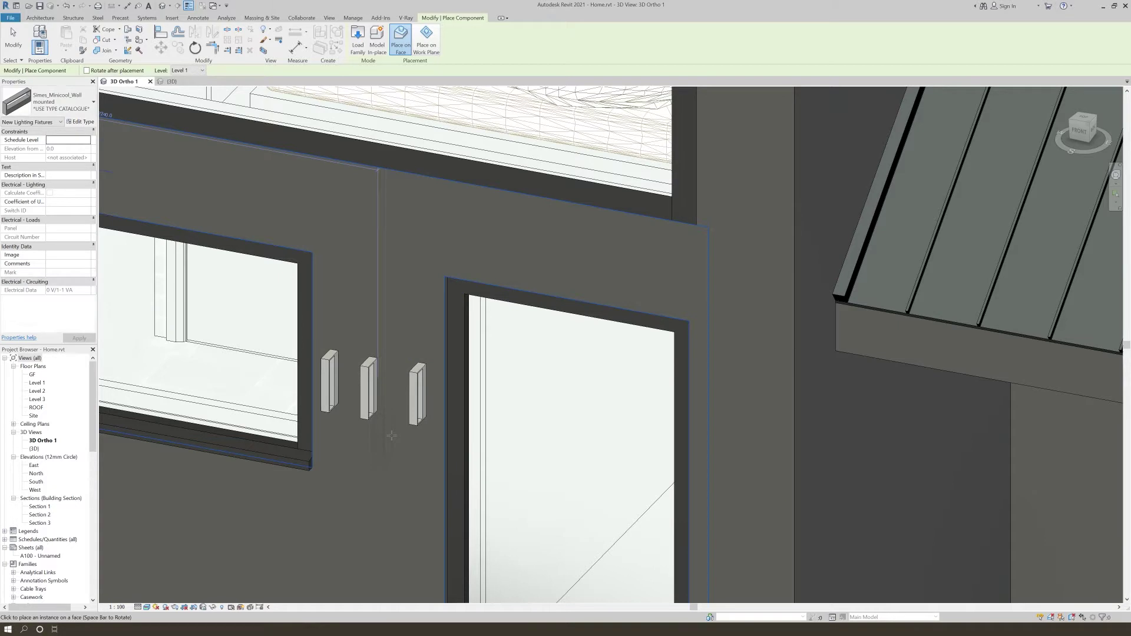
{"action": "key", "text": "Escape"}
{"action": "key", "text": "Escape"}
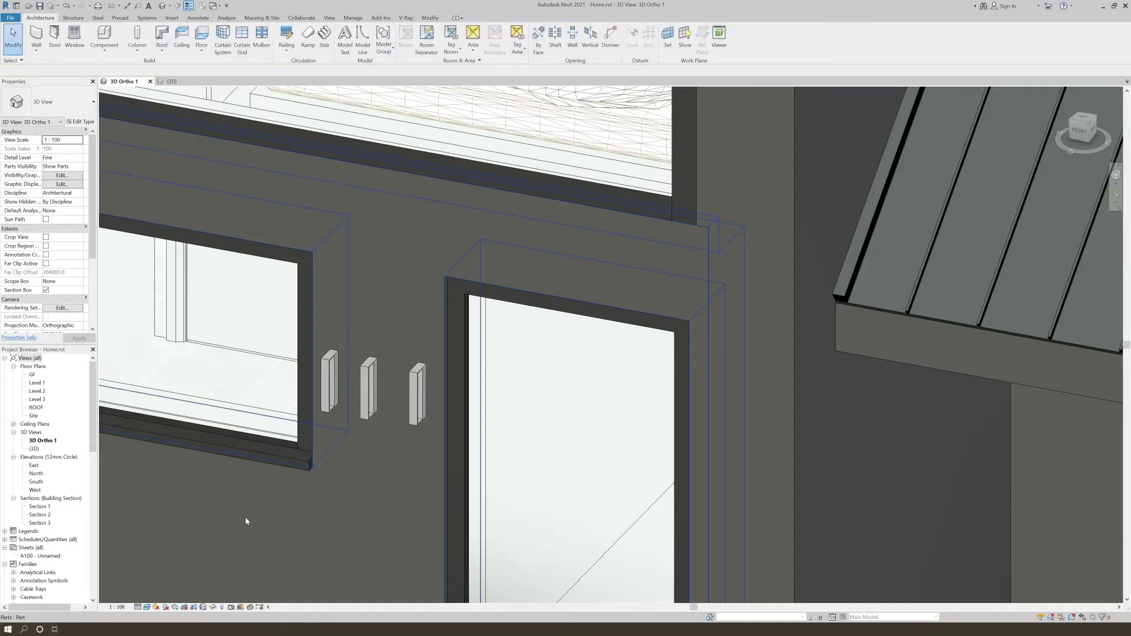
Open the rendering settings, enable region rendering, and tighten the render region around the three wall lights between the window and the door
{"action": "key", "text": "r"}
{"action": "key", "text": "r"}
{"action": "left_click", "coordinate": [66, 26]}
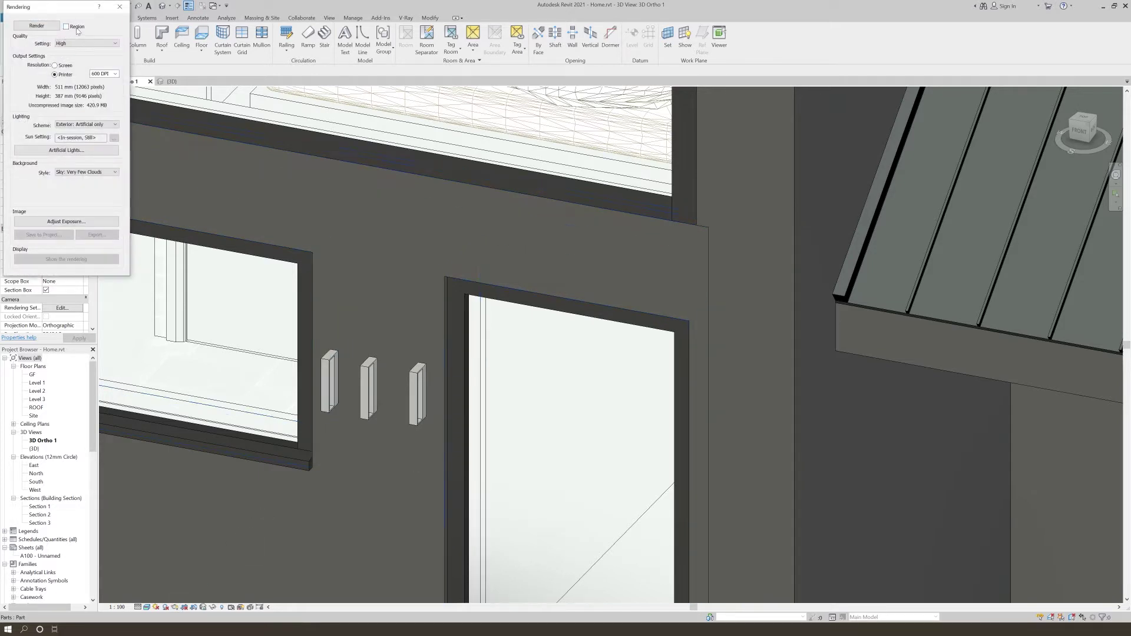
{"action": "scroll", "coordinate": [430, 299], "scroll_direction": "up", "scroll_amount": 3}
{"action": "scroll", "coordinate": [361, 377], "scroll_direction": "down", "scroll_amount": 2}
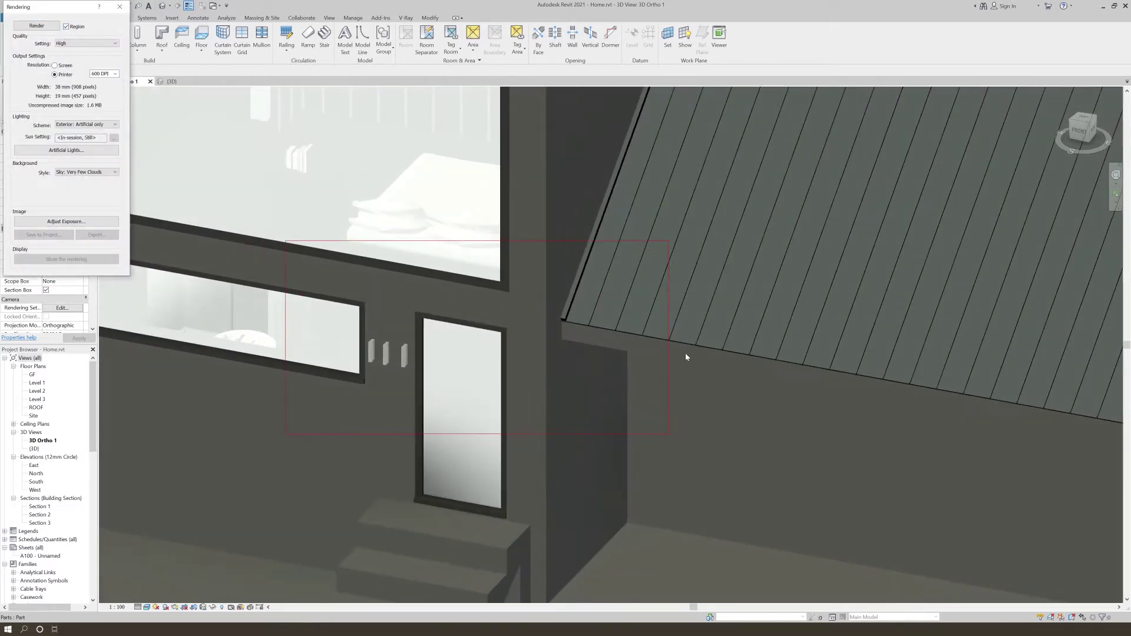
{"action": "left_click", "coordinate": [668, 343]}
{"action": "left_click_drag", "start_coordinate": [669, 337], "coordinate": [448, 379]}
{"action": "scroll", "coordinate": [333, 388], "scroll_direction": "up", "scroll_amount": 2}
{"action": "left_click_drag", "start_coordinate": [250, 296], "coordinate": [304, 296]}
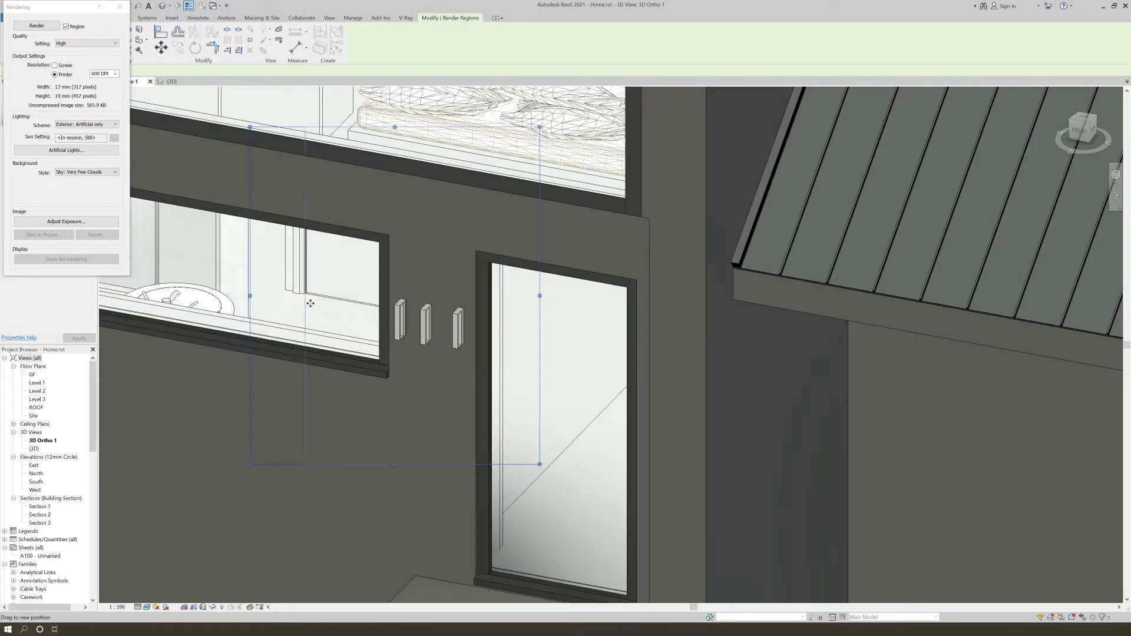
Render the region with the Exterior: Artificial only lighting scheme and examine the glow of the wall lights
{"action": "left_click", "coordinate": [92, 126]}
{"action": "left_click", "coordinate": [91, 126]}
{"action": "left_click", "coordinate": [35, 26]}
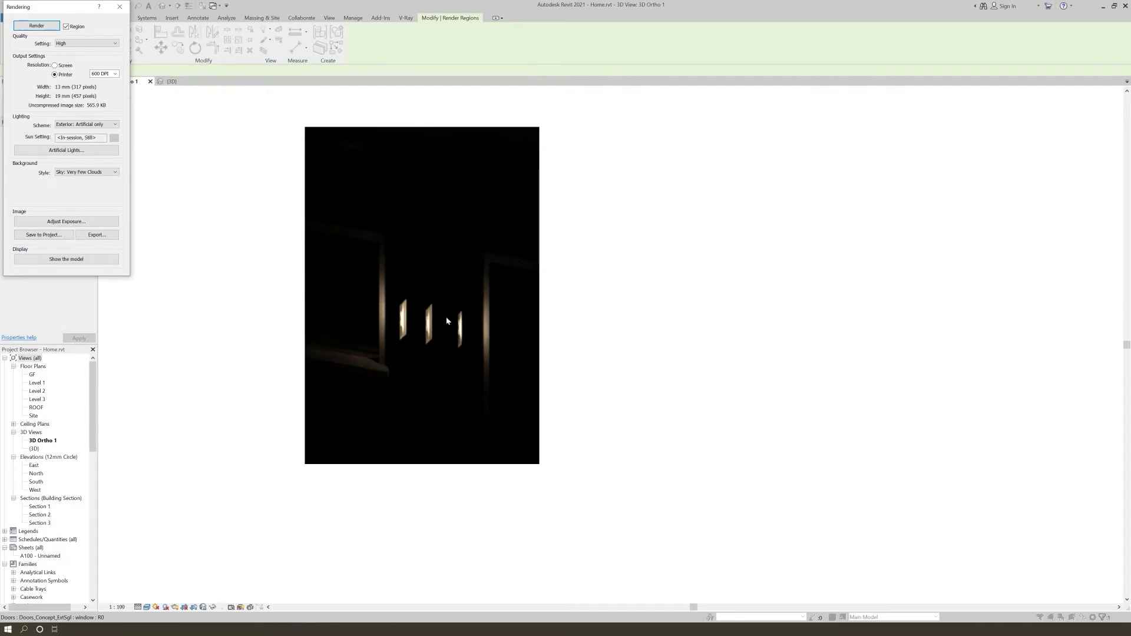
{"action": "scroll", "coordinate": [448, 327], "scroll_direction": "up", "scroll_amount": 2}
{"action": "scroll", "coordinate": [548, 405], "scroll_direction": "down", "scroll_amount": 1}
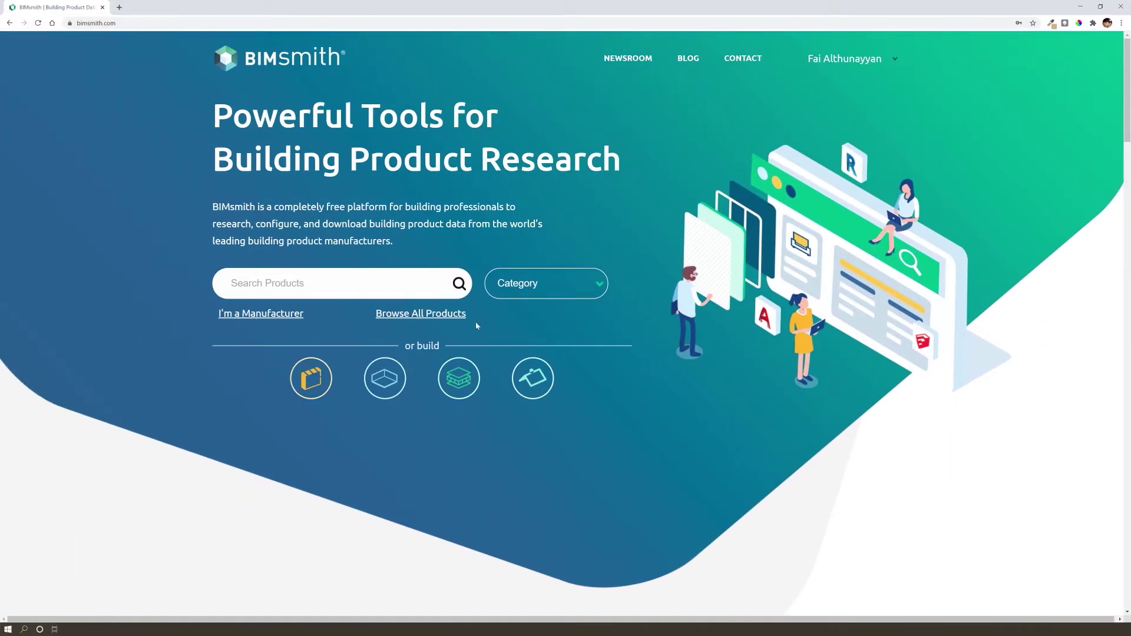
Switch to the BIMsmith website in the browser and look through its home page, from the category search to the featured brands
{"action": "left_click", "coordinate": [566, 287]}
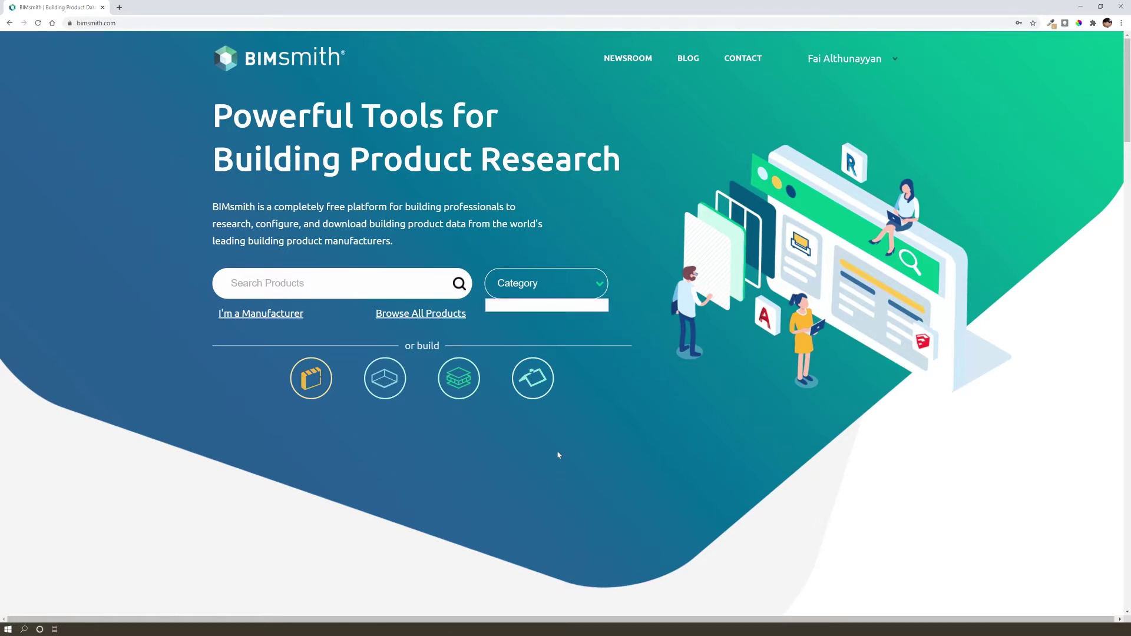
{"action": "scroll", "coordinate": [559, 475], "scroll_direction": "down", "scroll_amount": 2}
{"action": "scroll", "coordinate": [333, 280], "scroll_direction": "down", "scroll_amount": 1}
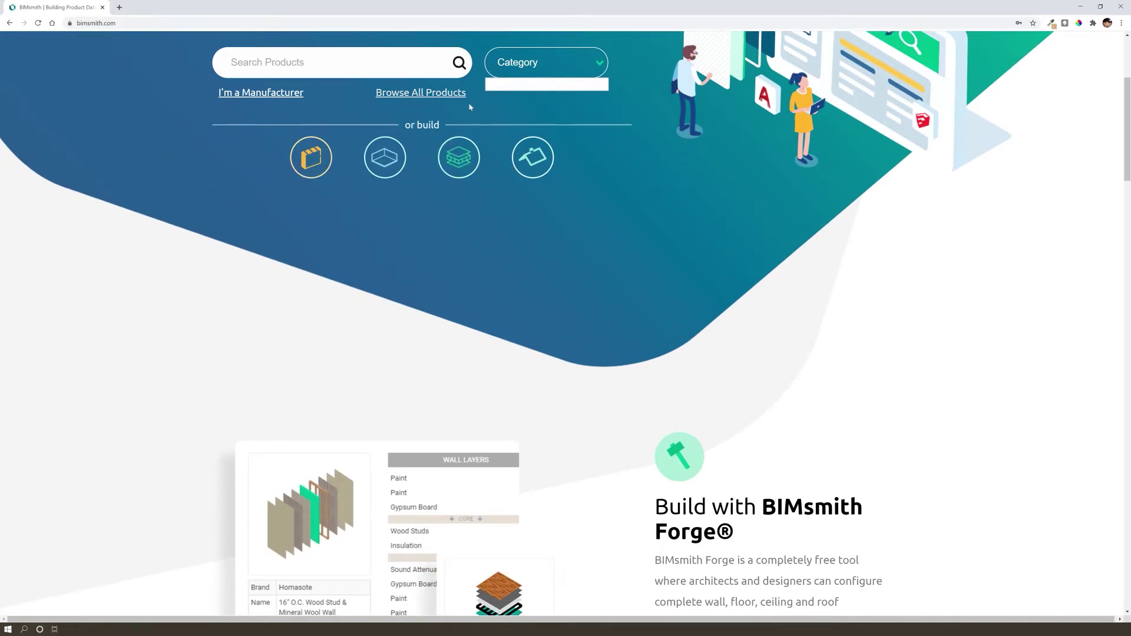
{"action": "scroll", "coordinate": [528, 76], "scroll_direction": "down", "scroll_amount": 9}
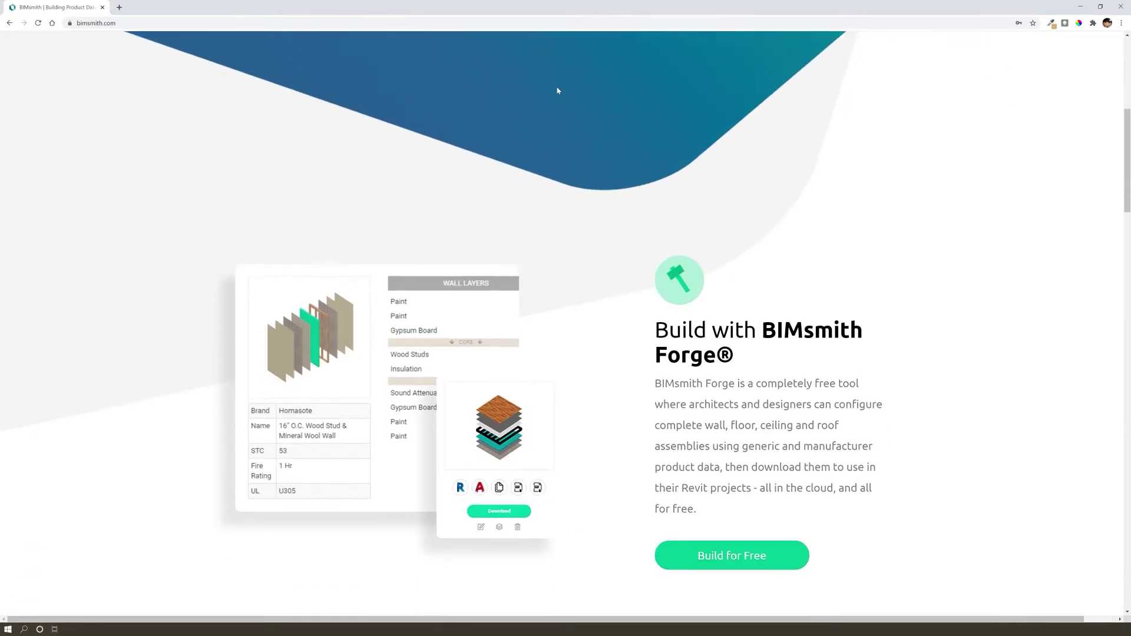
{"action": "scroll", "coordinate": [529, 236], "scroll_direction": "up", "scroll_amount": 2}
{"action": "scroll", "coordinate": [528, 236], "scroll_direction": "up", "scroll_amount": 1}
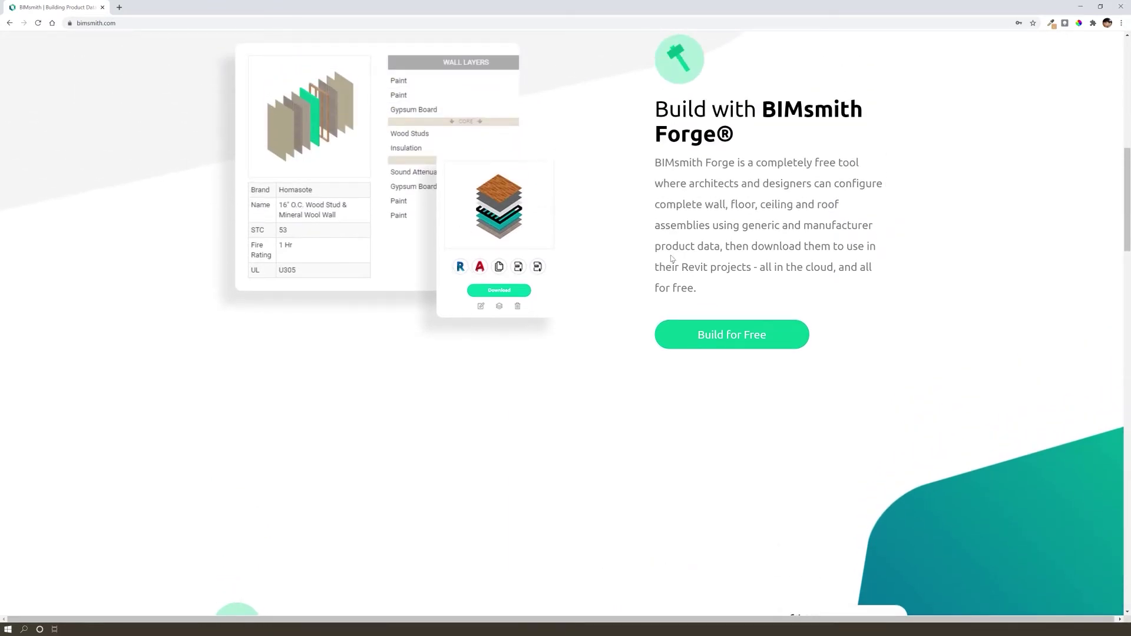
{"action": "scroll", "coordinate": [806, 262], "scroll_direction": "down", "scroll_amount": 7}
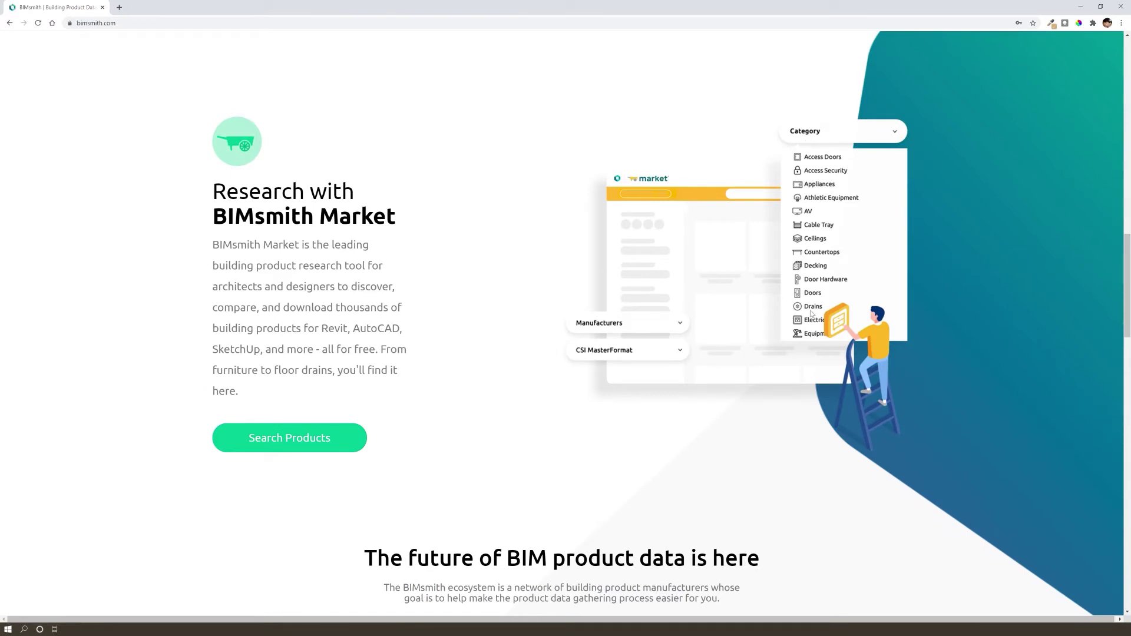
{"action": "scroll", "coordinate": [800, 420], "scroll_direction": "down", "scroll_amount": 10}
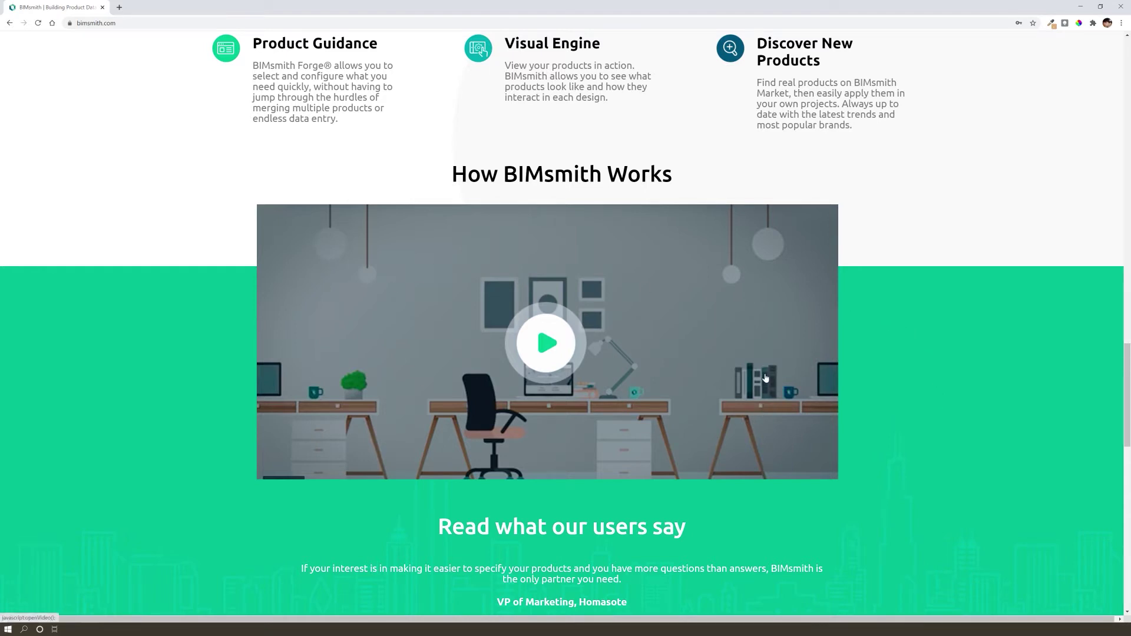
{"action": "scroll", "coordinate": [769, 379], "scroll_direction": "down", "scroll_amount": 6}
{"action": "scroll", "coordinate": [784, 346], "scroll_direction": "down", "scroll_amount": 6}
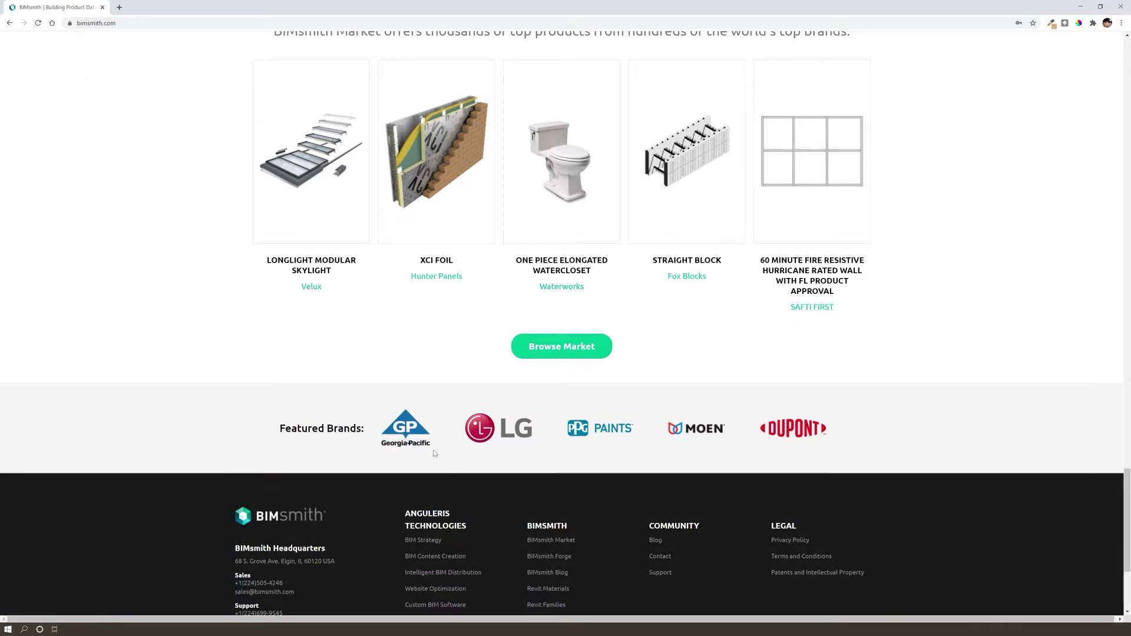
{"action": "scroll", "coordinate": [911, 383], "scroll_direction": "up", "scroll_amount": 20}
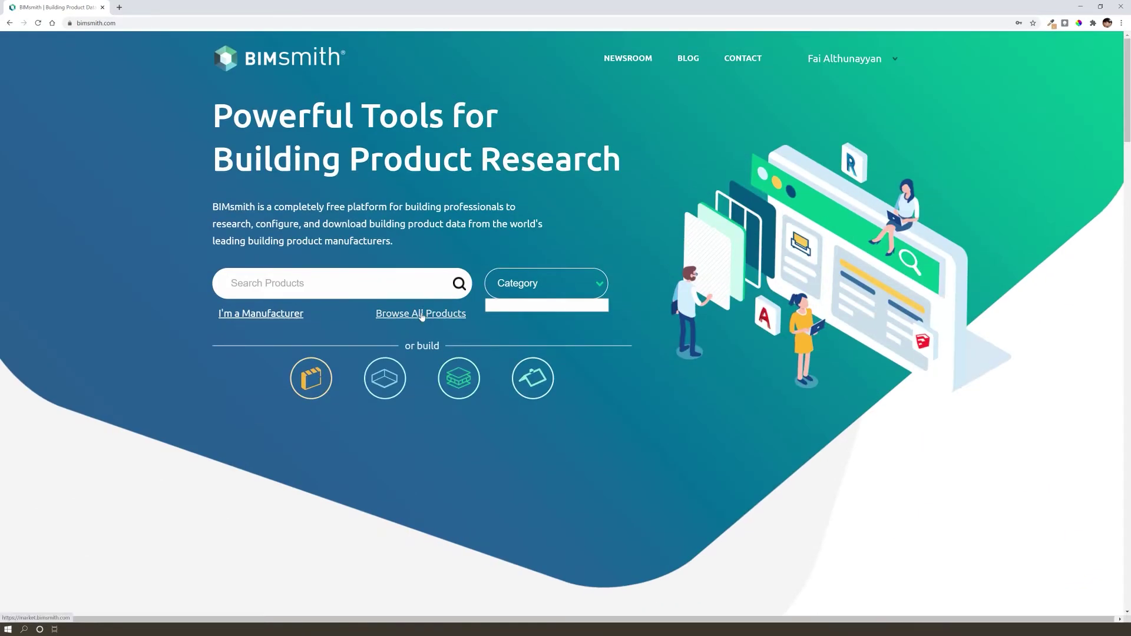
Browse all products in BIMsmith Market and restrict the catalogue to the Doors category
{"action": "left_click", "coordinate": [411, 315]}
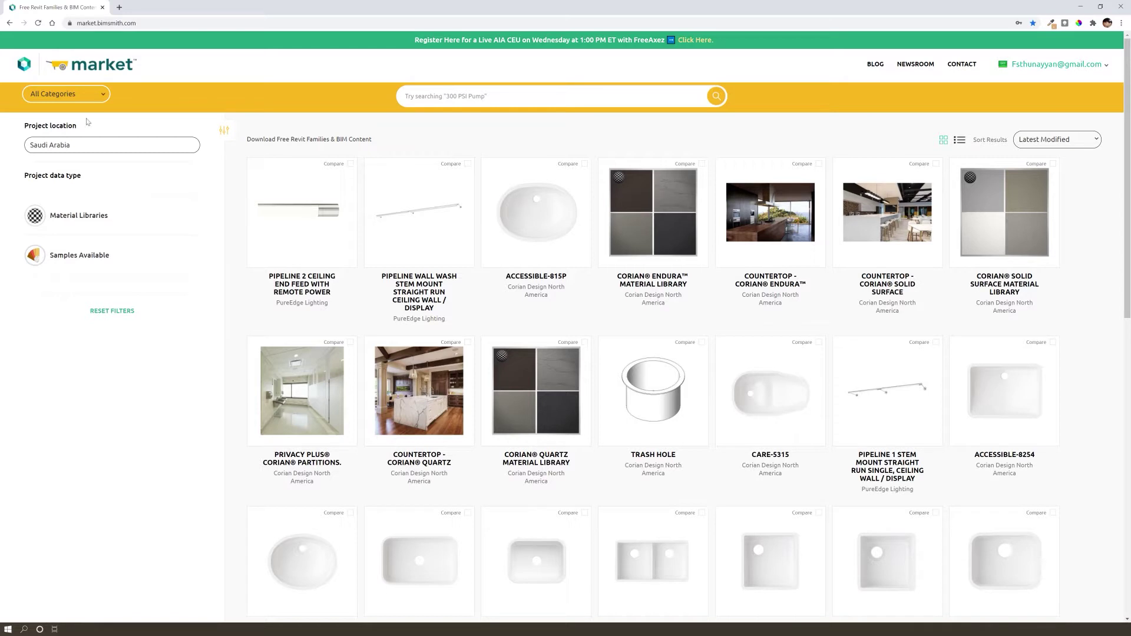
{"action": "left_click", "coordinate": [87, 98]}
{"action": "mouse_move", "coordinate": [87, 202]}
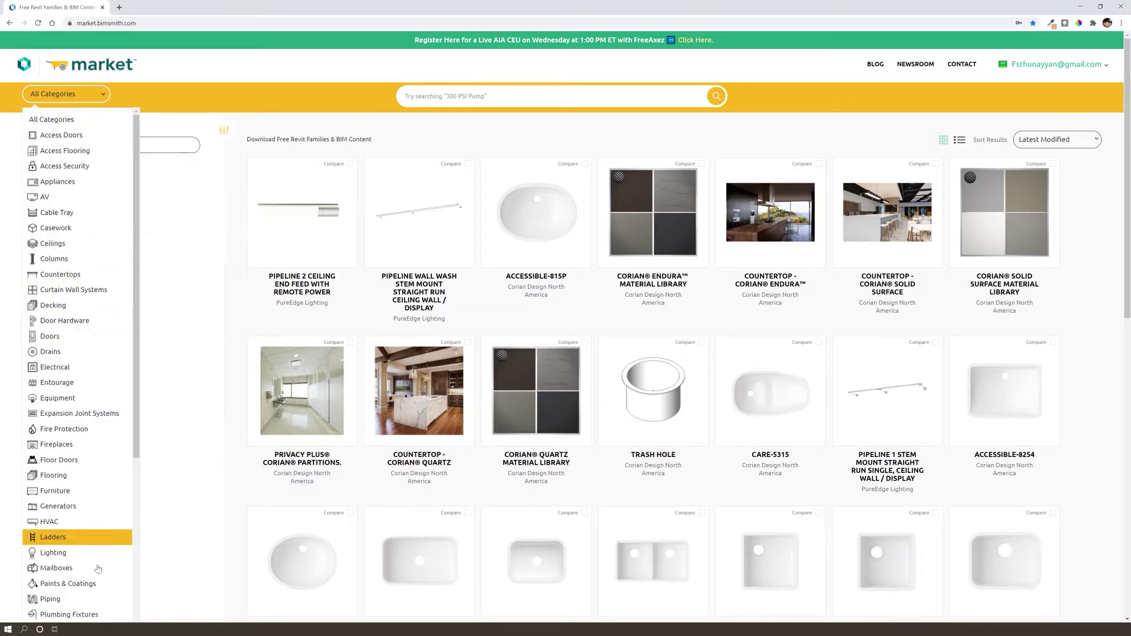
{"action": "mouse_move", "coordinate": [95, 554]}
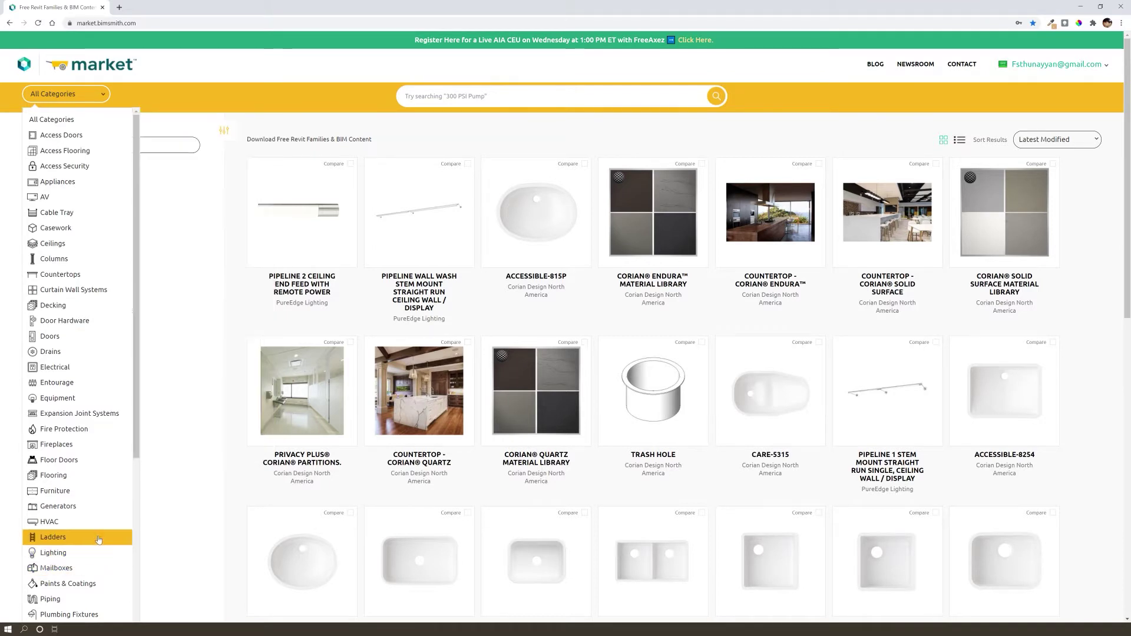
{"action": "mouse_move", "coordinate": [91, 500]}
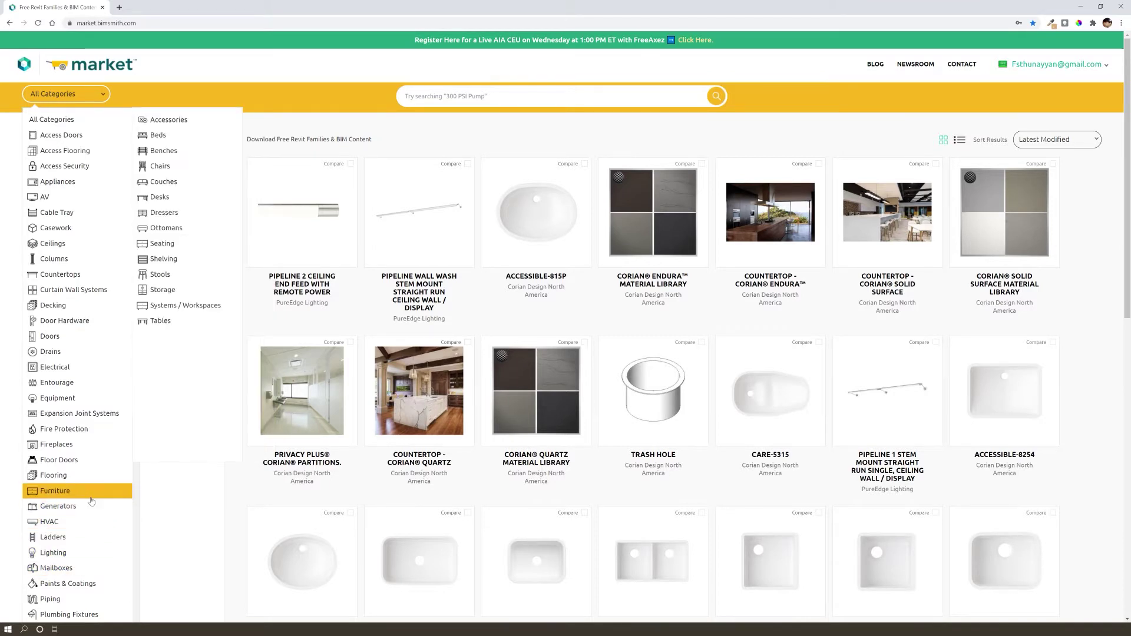
{"action": "mouse_move", "coordinate": [89, 450]}
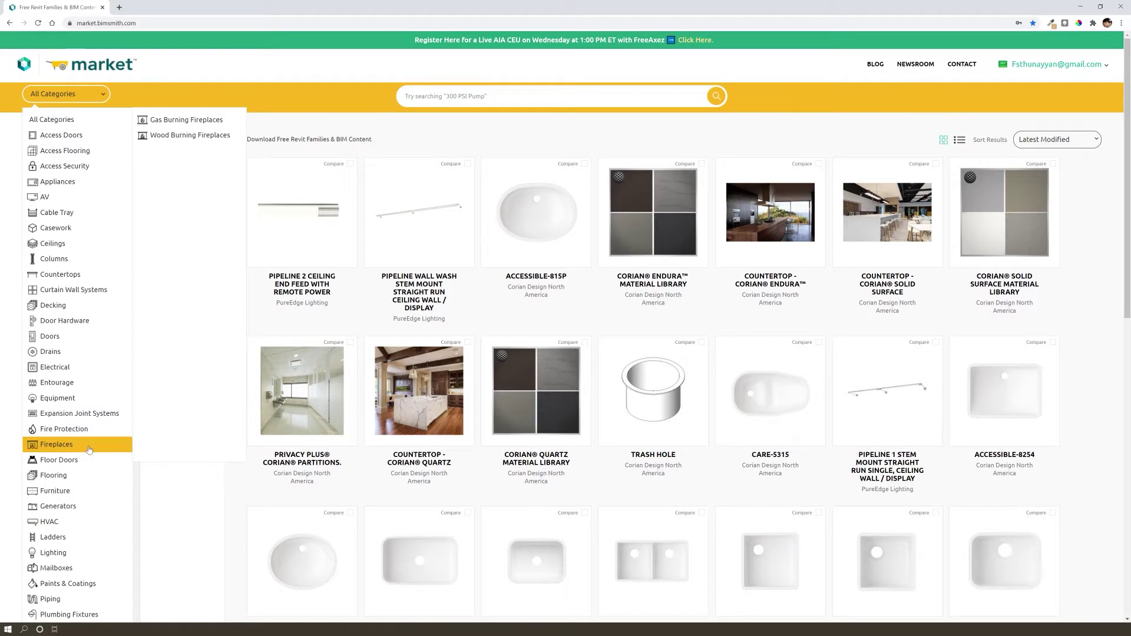
{"action": "mouse_move", "coordinate": [92, 346]}
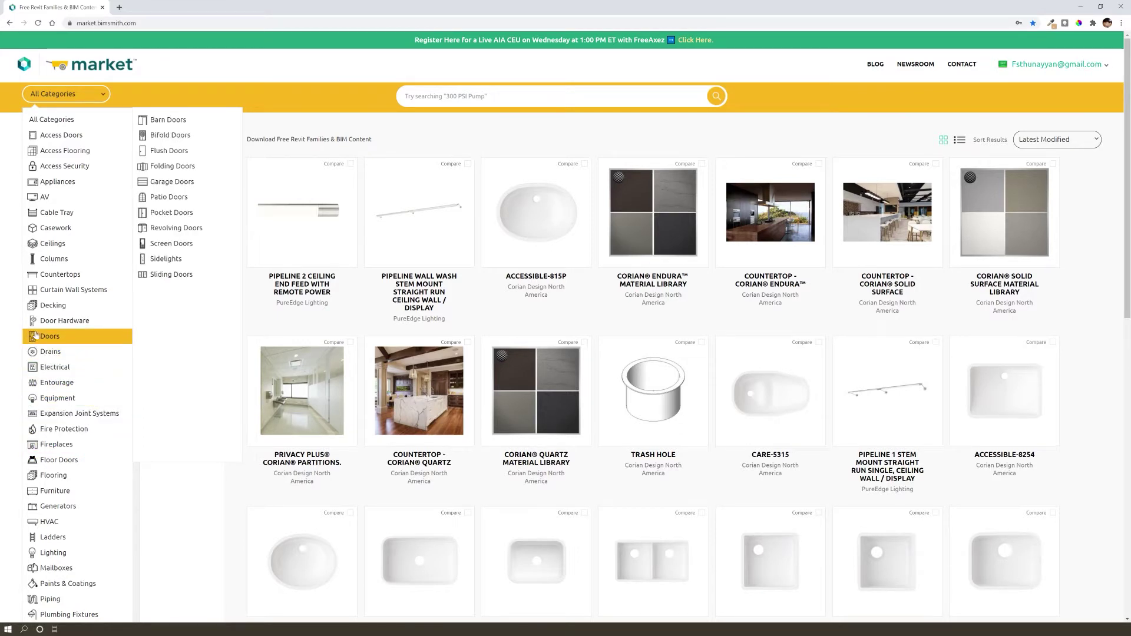
{"action": "left_click", "coordinate": [75, 338]}
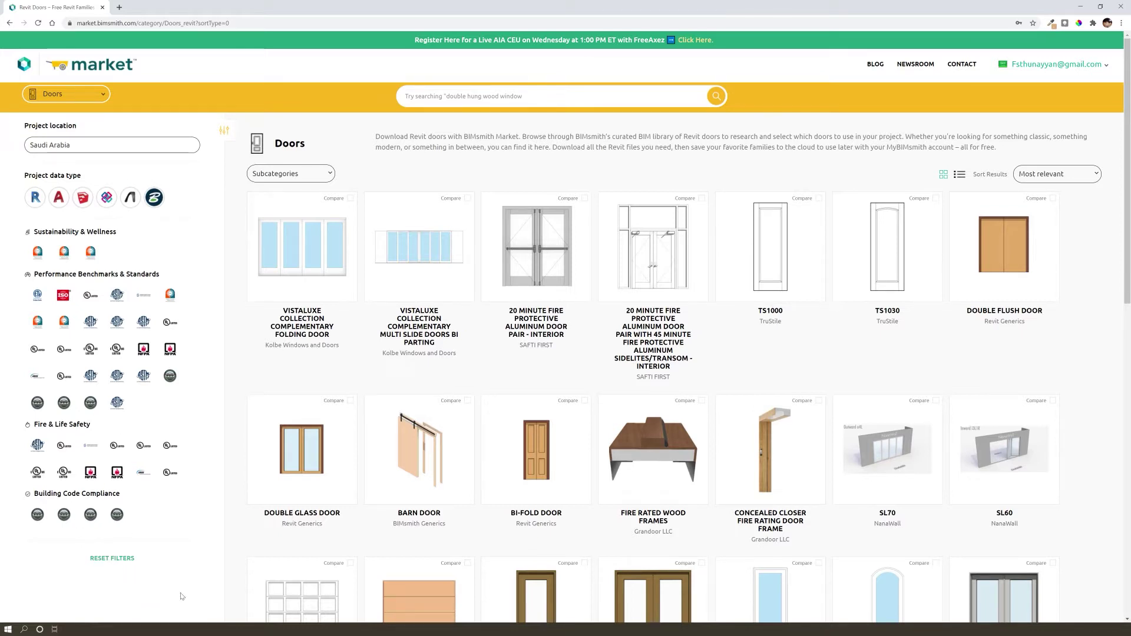
Filter the doors to Revit files, check the subcategories and list layout, and sort the grid by Latest Products
{"action": "left_click", "coordinate": [34, 199]}
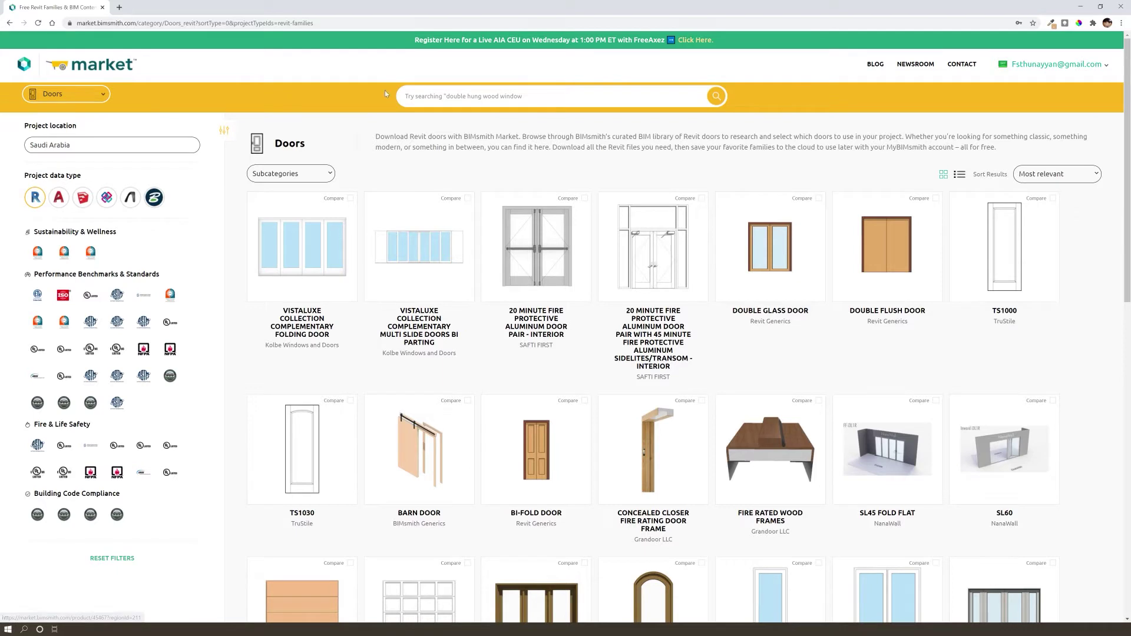
{"action": "left_click", "coordinate": [316, 176]}
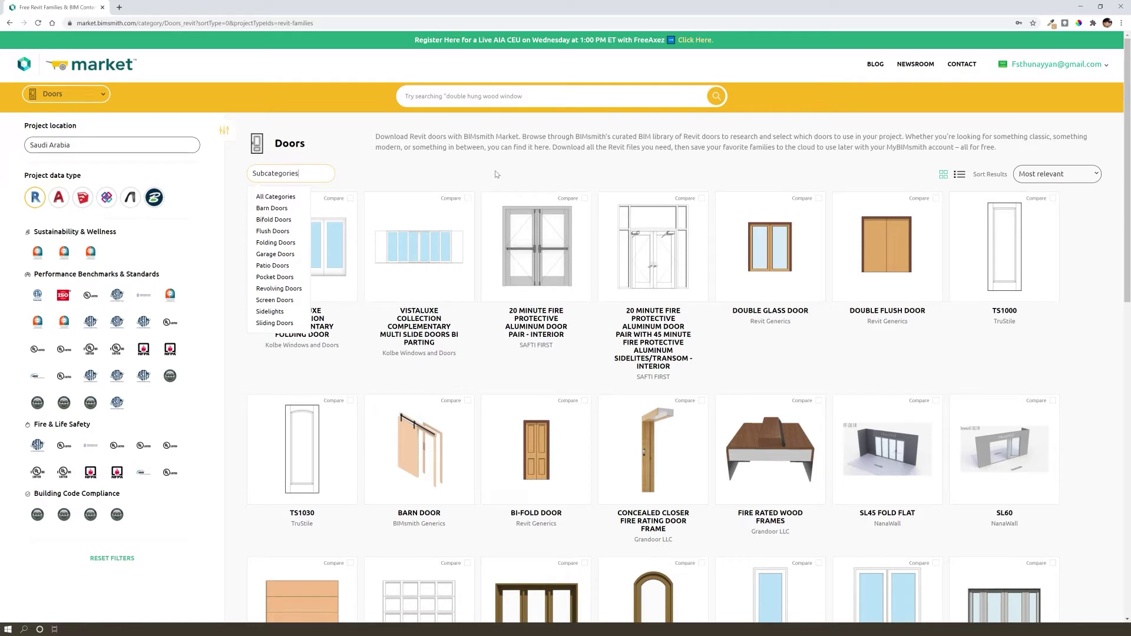
{"action": "left_click", "coordinate": [959, 175]}
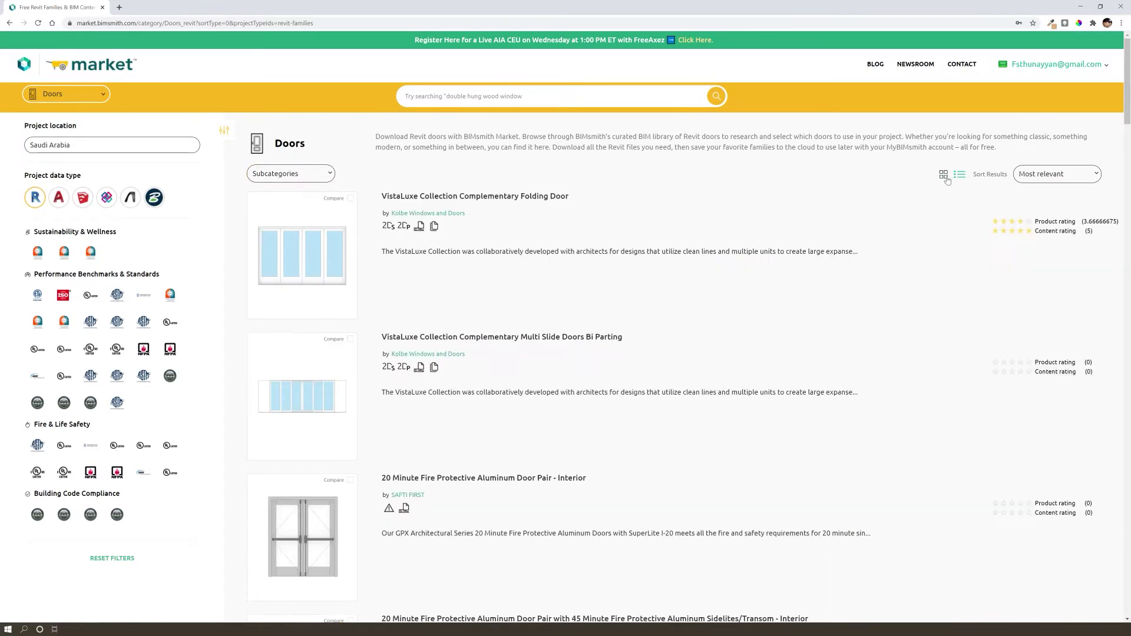
{"action": "left_click", "coordinate": [943, 175]}
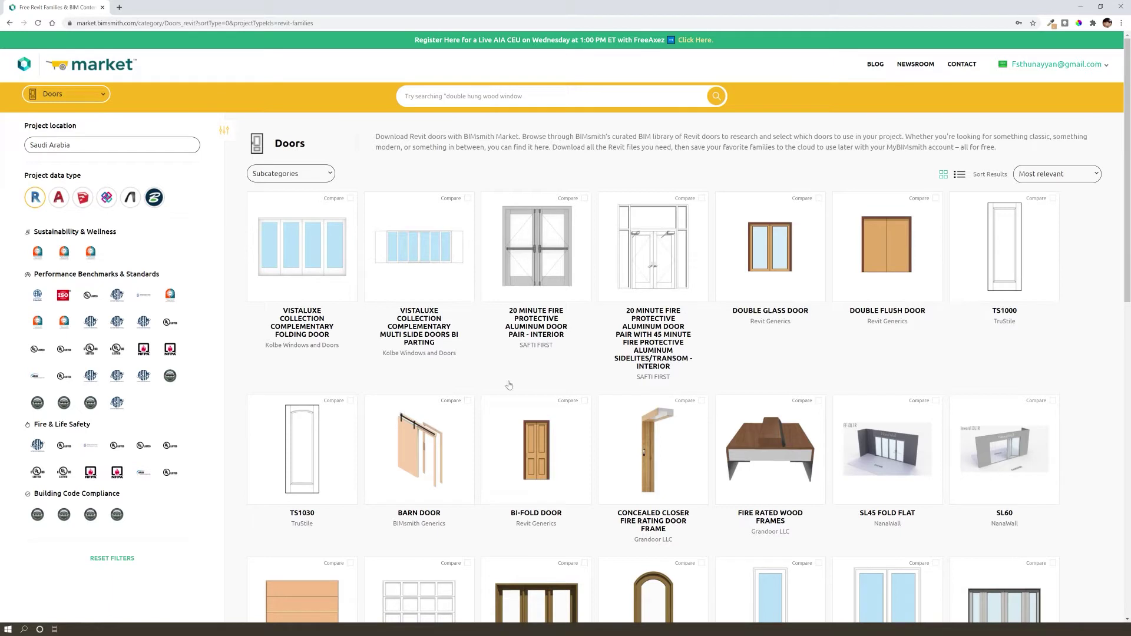
{"action": "left_click", "coordinate": [1083, 176]}
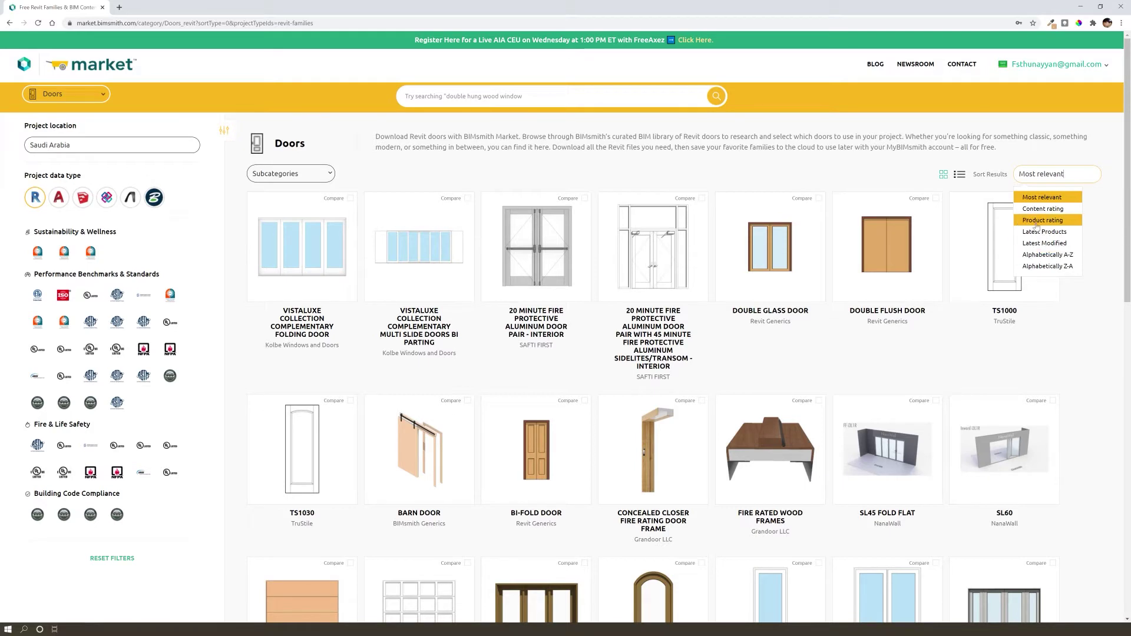
{"action": "left_click", "coordinate": [1078, 233]}
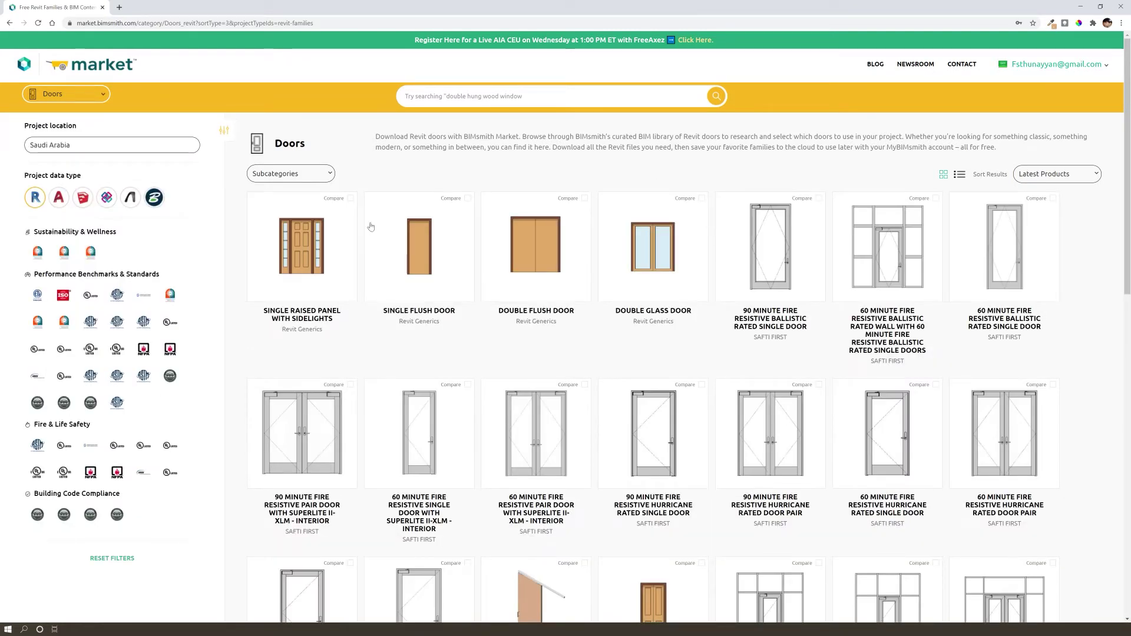
Download the Single Raised Panel with Sidelights door family and open it in Revit, upgrading the model
{"action": "scroll", "coordinate": [296, 291], "scroll_direction": "down", "scroll_amount": 5}
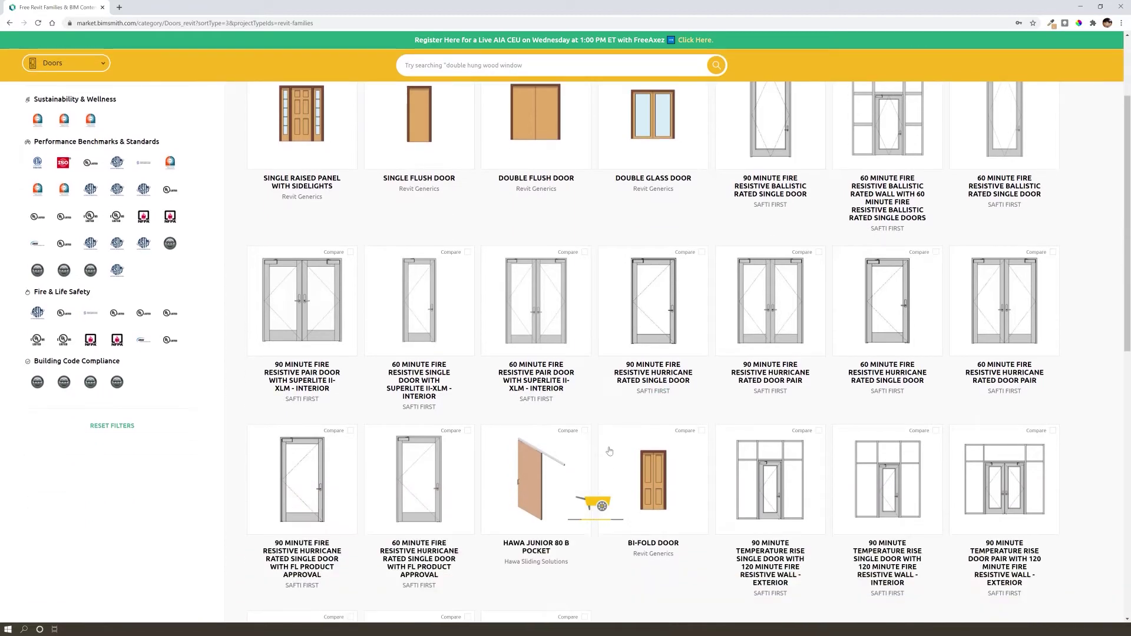
{"action": "scroll", "coordinate": [586, 373], "scroll_direction": "up", "scroll_amount": 5}
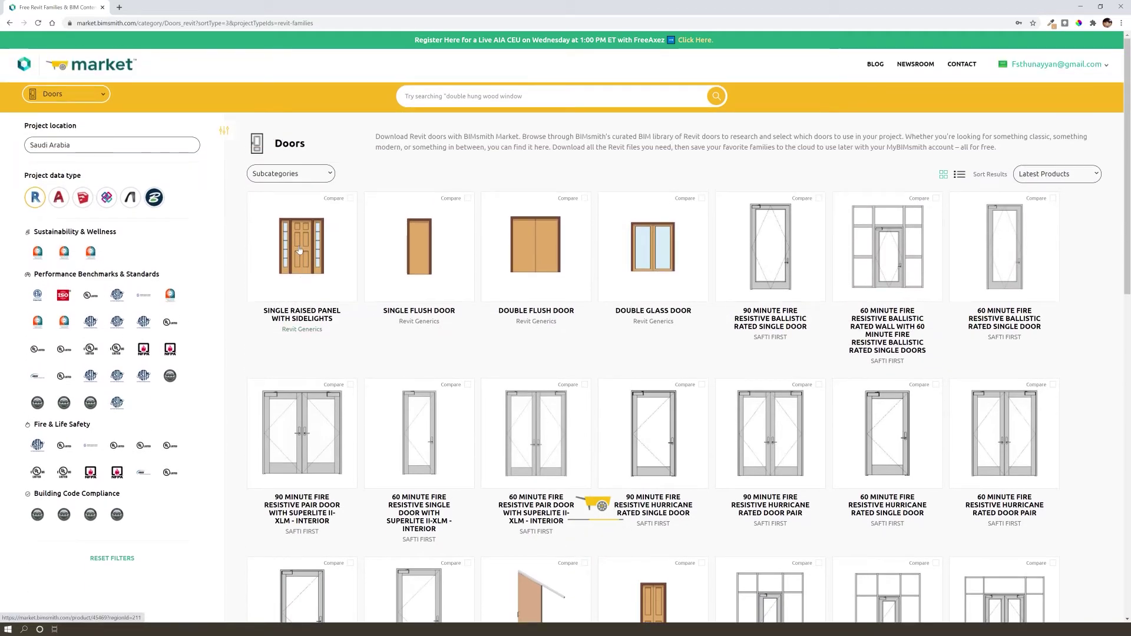
{"action": "left_click", "coordinate": [340, 240]}
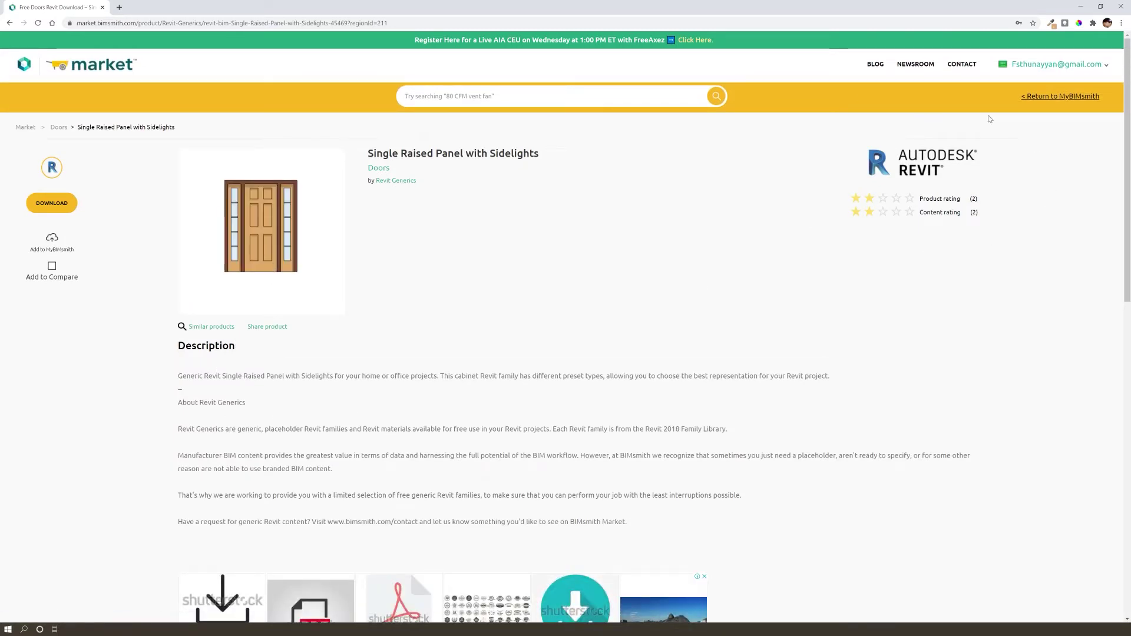
{"action": "left_click", "coordinate": [64, 206]}
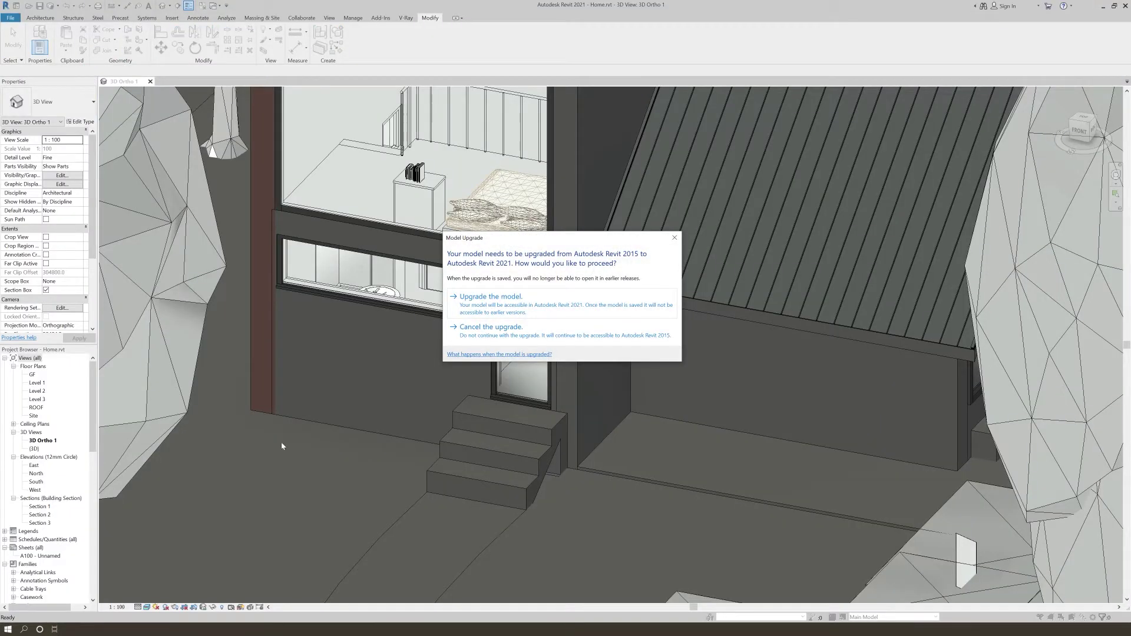
{"action": "left_click", "coordinate": [510, 309]}
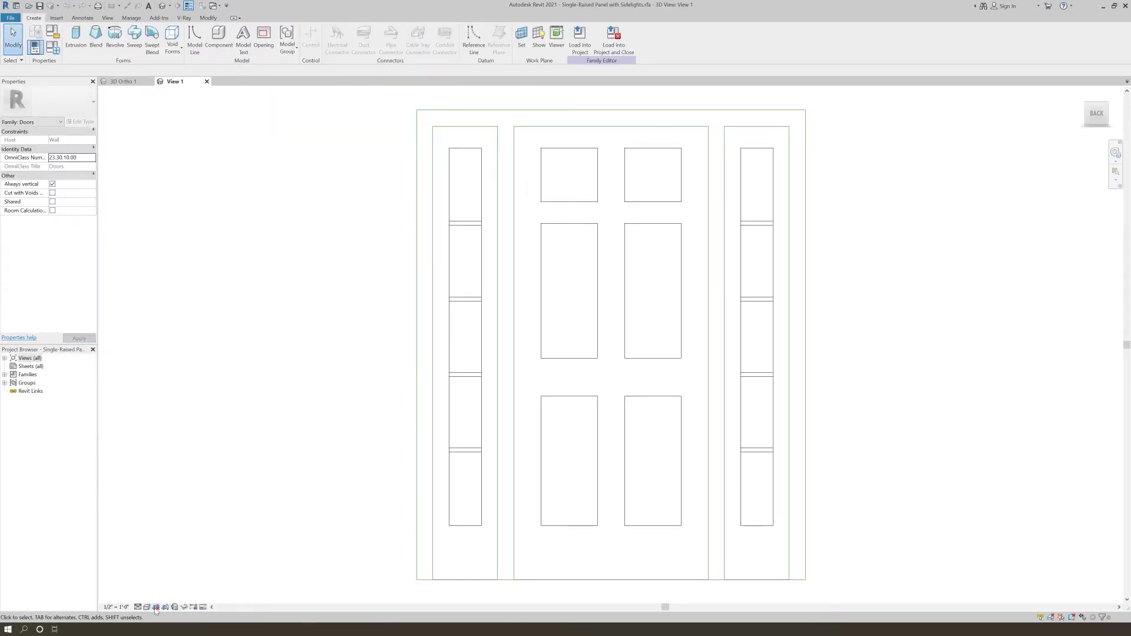
Preview the door family's 3D view in the Realistic visual style and set it to Shaded
{"action": "left_click", "coordinate": [156, 608]}
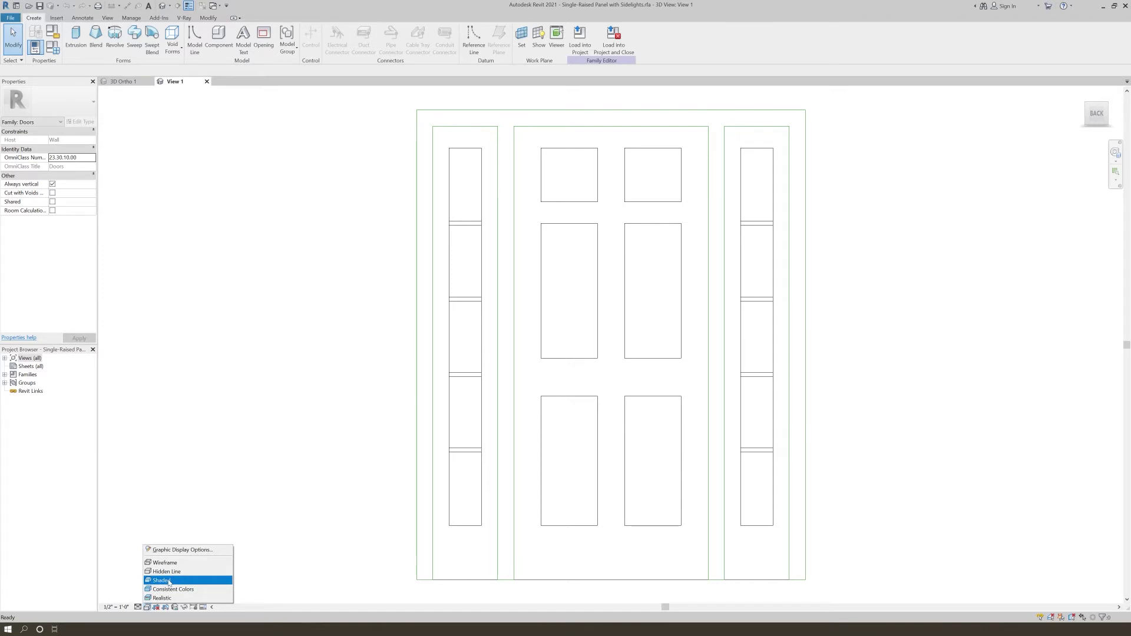
{"action": "left_click", "coordinate": [168, 581]}
{"action": "scroll", "coordinate": [188, 436], "scroll_direction": "down", "scroll_amount": 1}
{"action": "left_click", "coordinate": [147, 607]}
{"action": "left_click", "coordinate": [161, 598]}
{"action": "left_click", "coordinate": [147, 607]}
{"action": "left_click", "coordinate": [160, 598]}
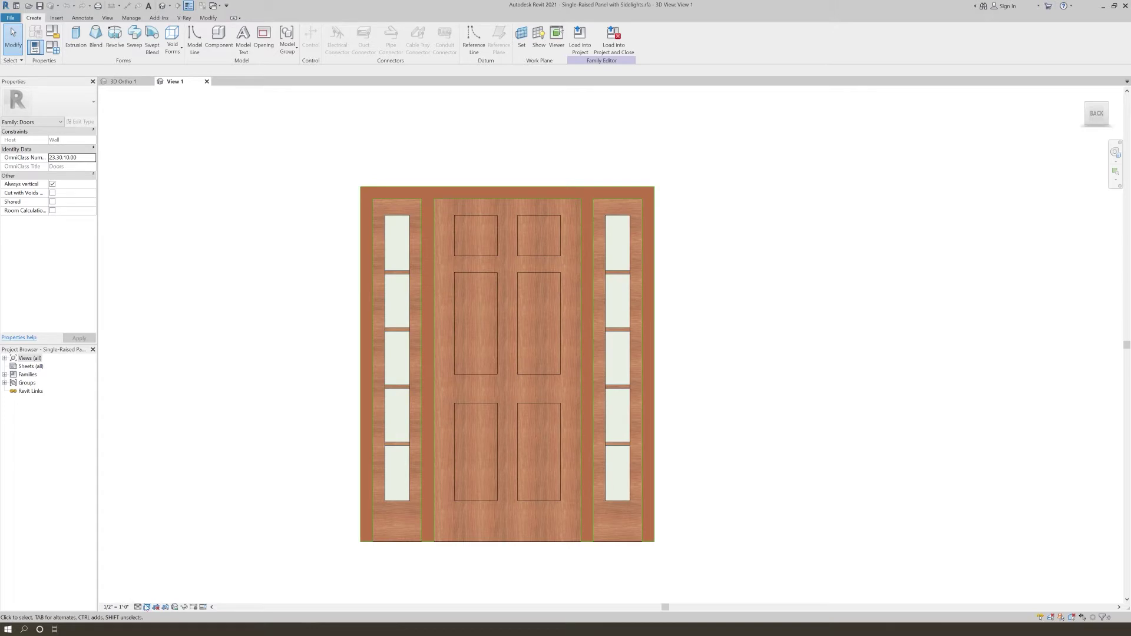
{"action": "left_click", "coordinate": [147, 607]}
{"action": "left_click", "coordinate": [168, 581]}
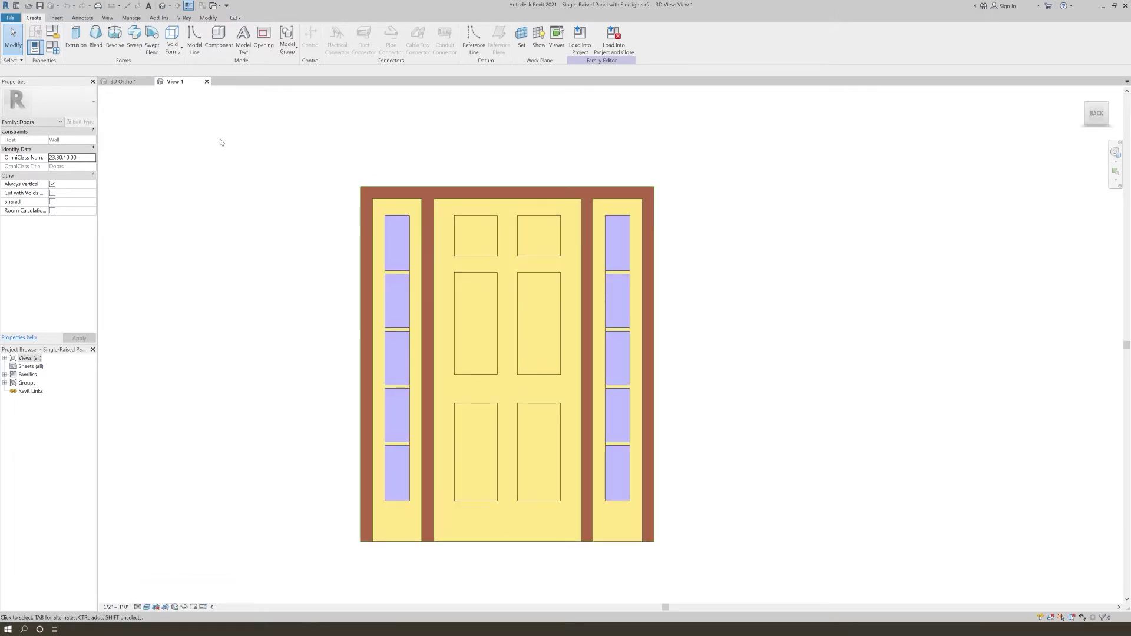
Load the Single-Raised Panel with Sidelights door family into the Home.rvt project
{"action": "left_click", "coordinate": [589, 52]}
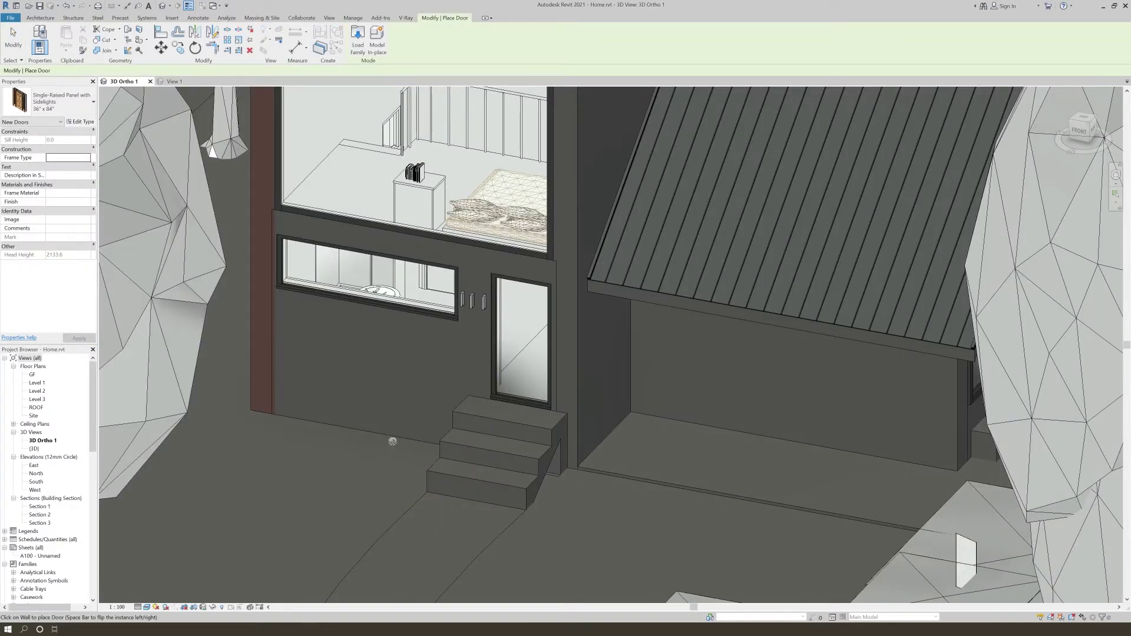
Replace the glazed entrance door above the steps with the Single-Raised Panel with Sidelights door, type 30" x 84"
{"action": "key", "text": "Escape"}
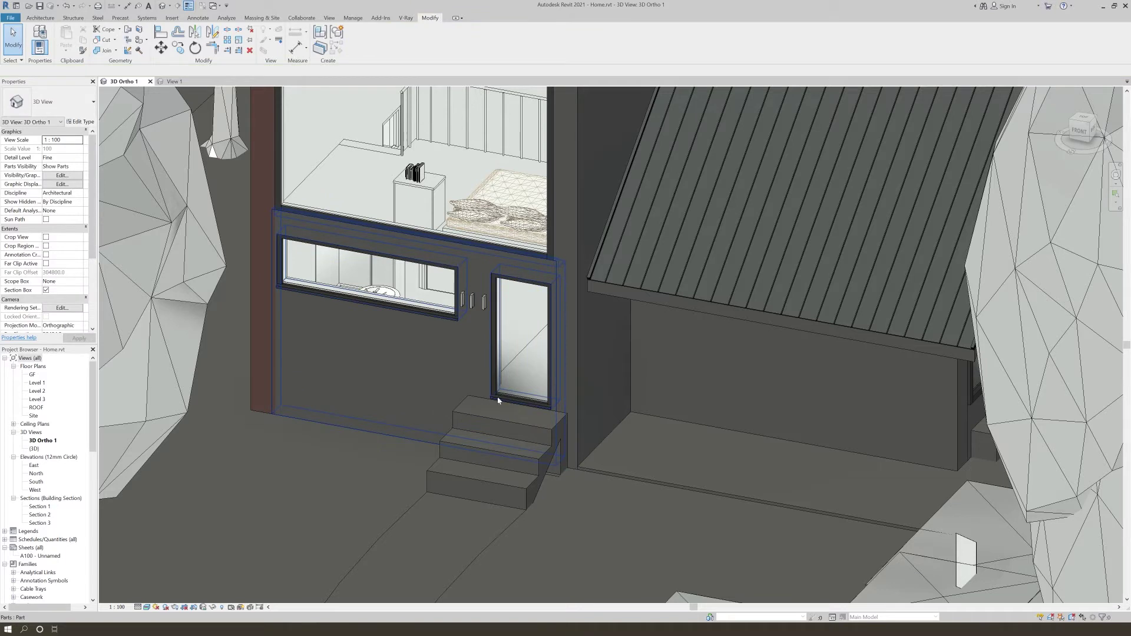
{"action": "left_click", "coordinate": [538, 384]}
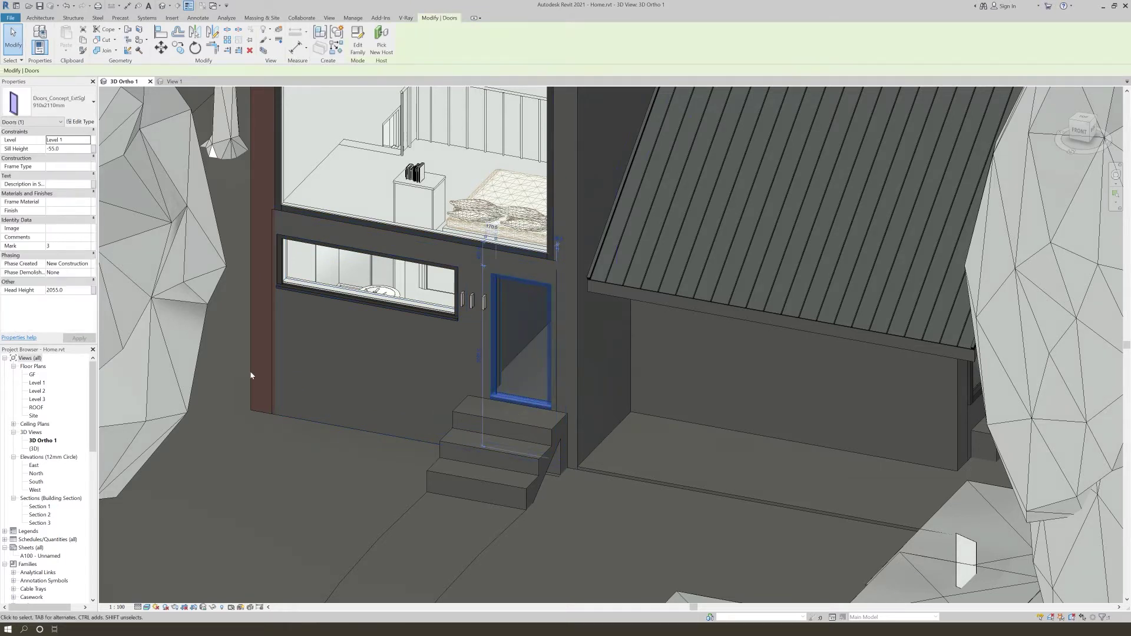
{"action": "left_click", "coordinate": [71, 114]}
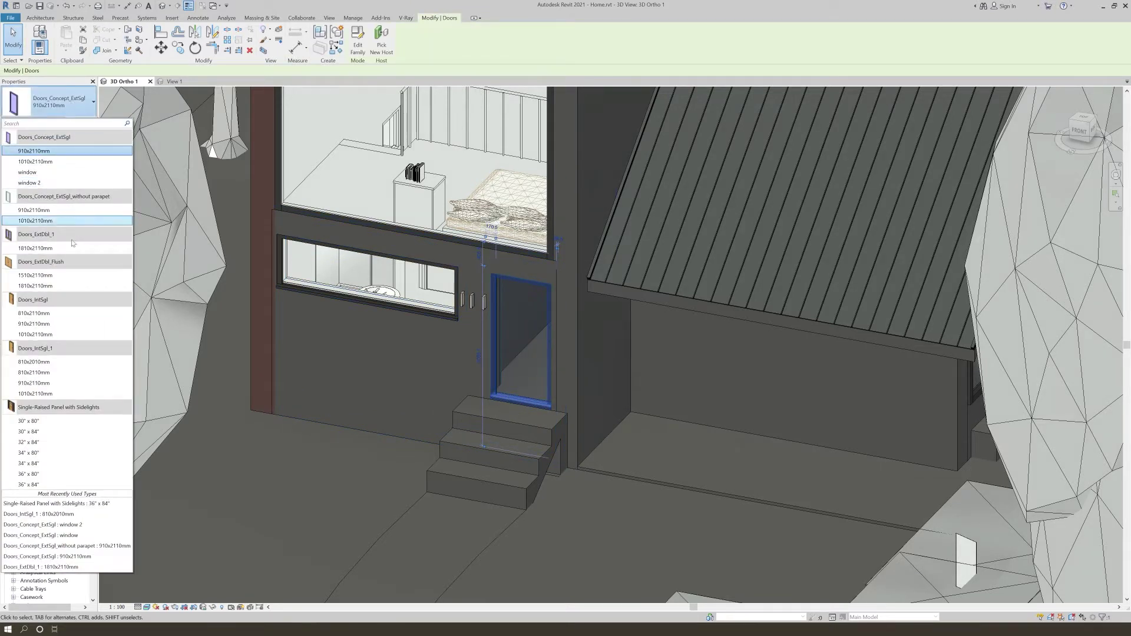
{"action": "left_click", "coordinate": [47, 425]}
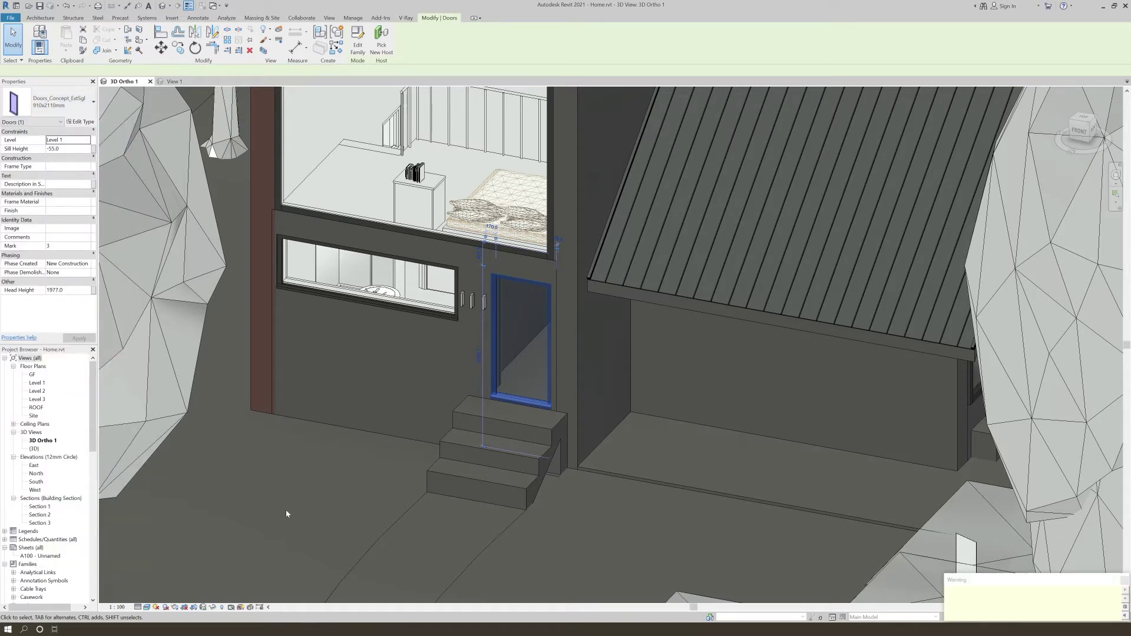
{"action": "left_click", "coordinate": [59, 101]}
{"action": "left_click", "coordinate": [59, 431]}
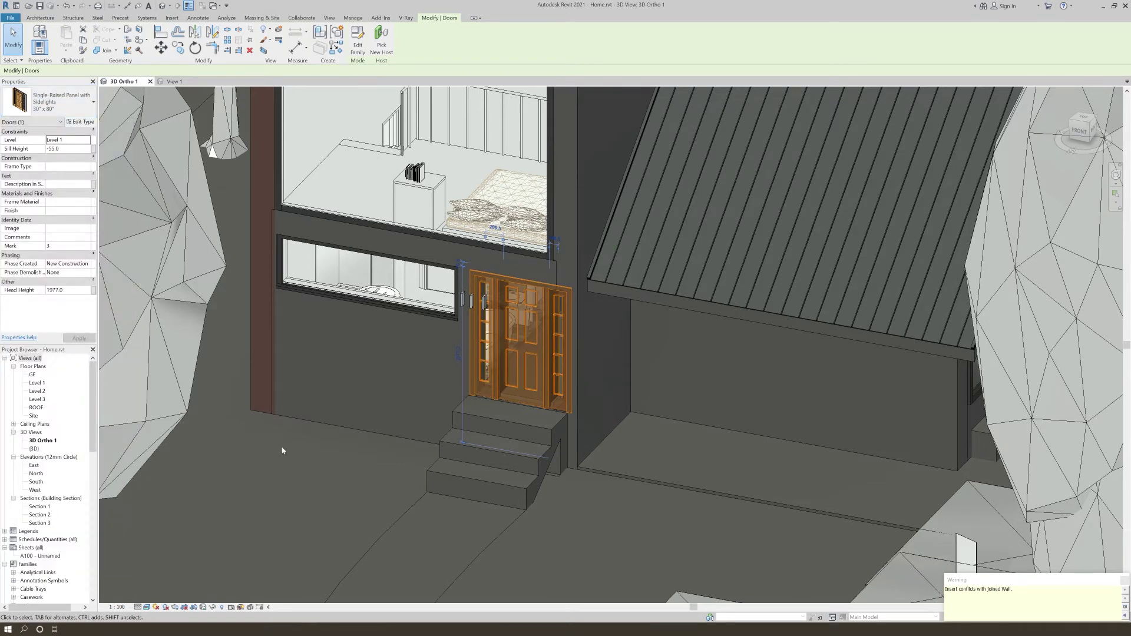
{"action": "scroll", "coordinate": [568, 401], "scroll_direction": "up", "scroll_amount": 3}
{"action": "key", "text": "Escape"}
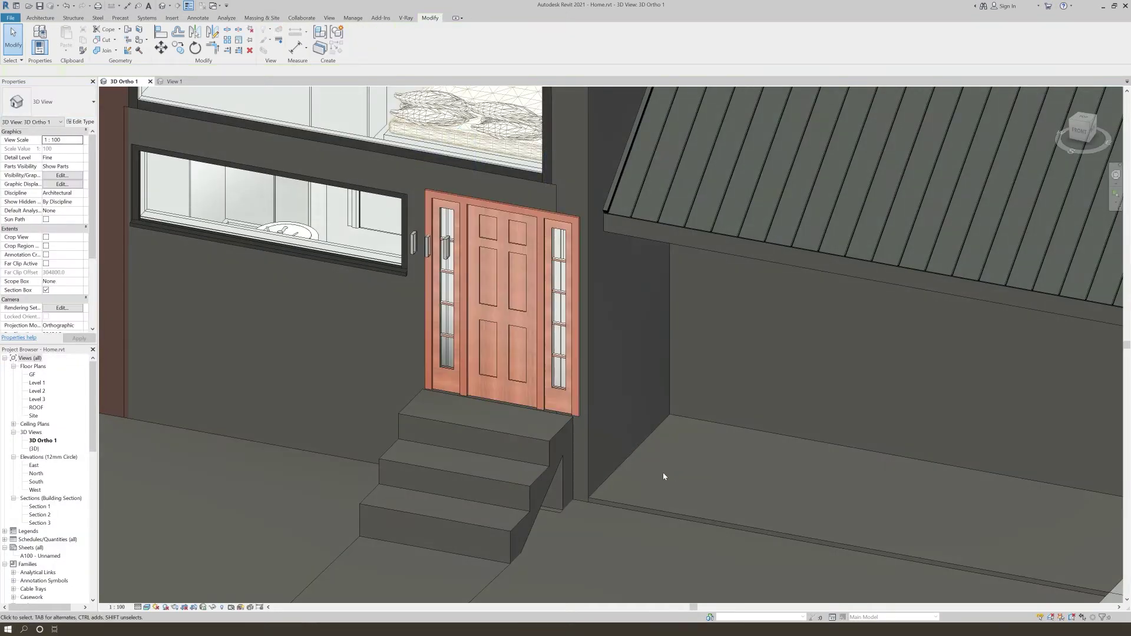
{"action": "left_click", "coordinate": [547, 406]}
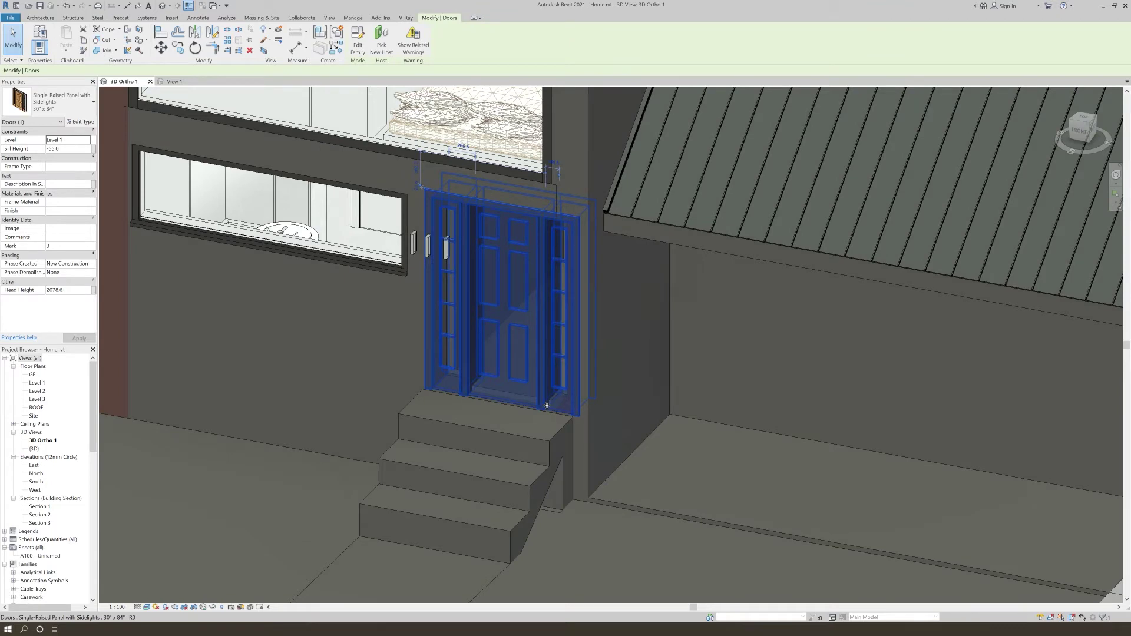
{"action": "left_click", "coordinate": [446, 251]}
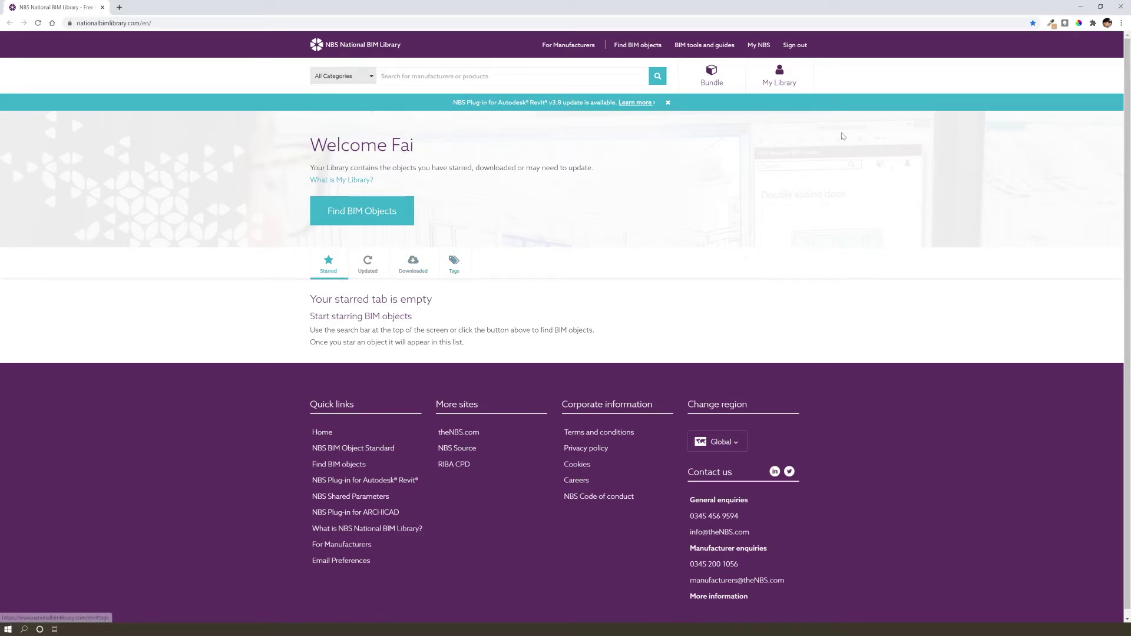
Switch to the NBS National BIM Library, check the search category options, and open the full list of BIM object categories
{"action": "left_click", "coordinate": [340, 75]}
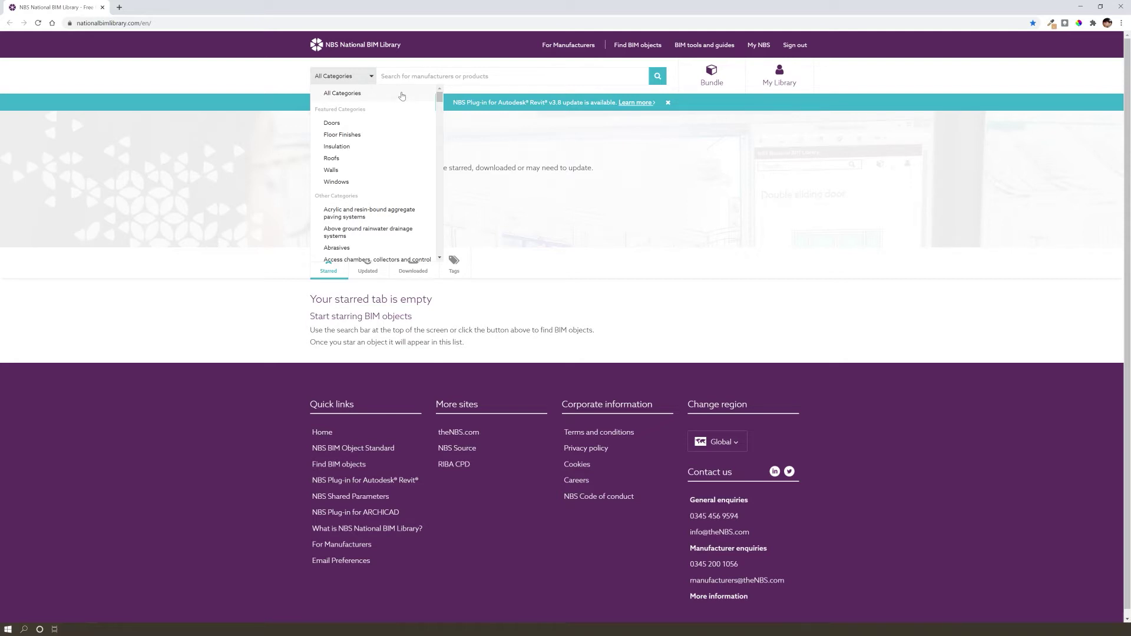
{"action": "left_click", "coordinate": [425, 76]}
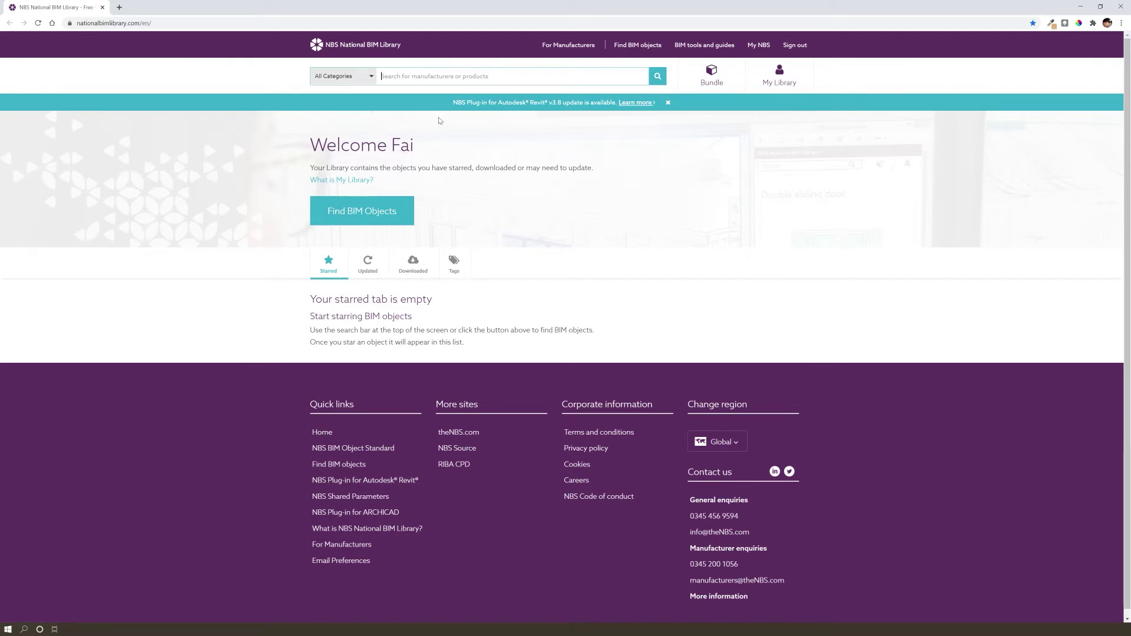
{"action": "mouse_move", "coordinate": [640, 44]}
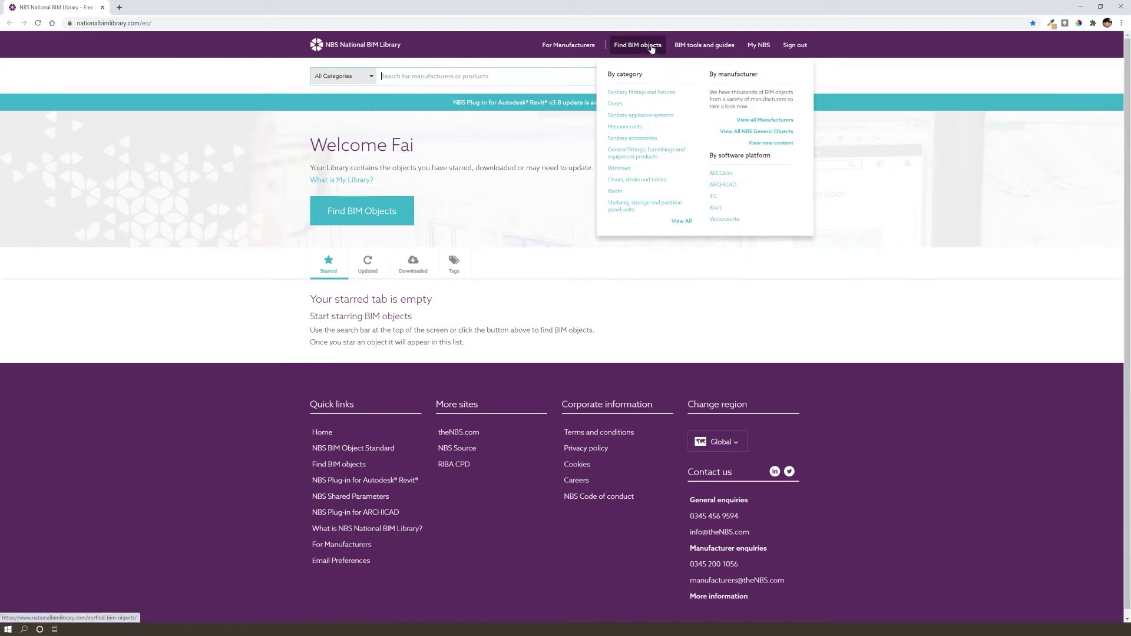
{"action": "left_click", "coordinate": [684, 222]}
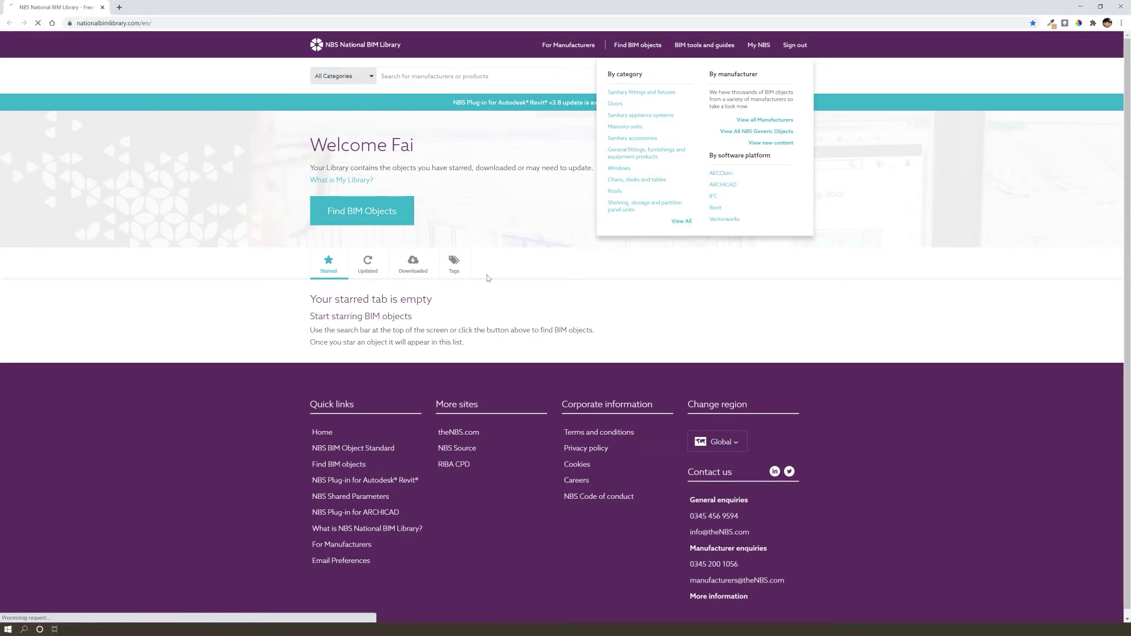
Examine the alphabetical object types, including the Doors and furniture groups, and the featured categories of the search filter
{"action": "scroll", "coordinate": [377, 224], "scroll_direction": "down", "scroll_amount": 2}
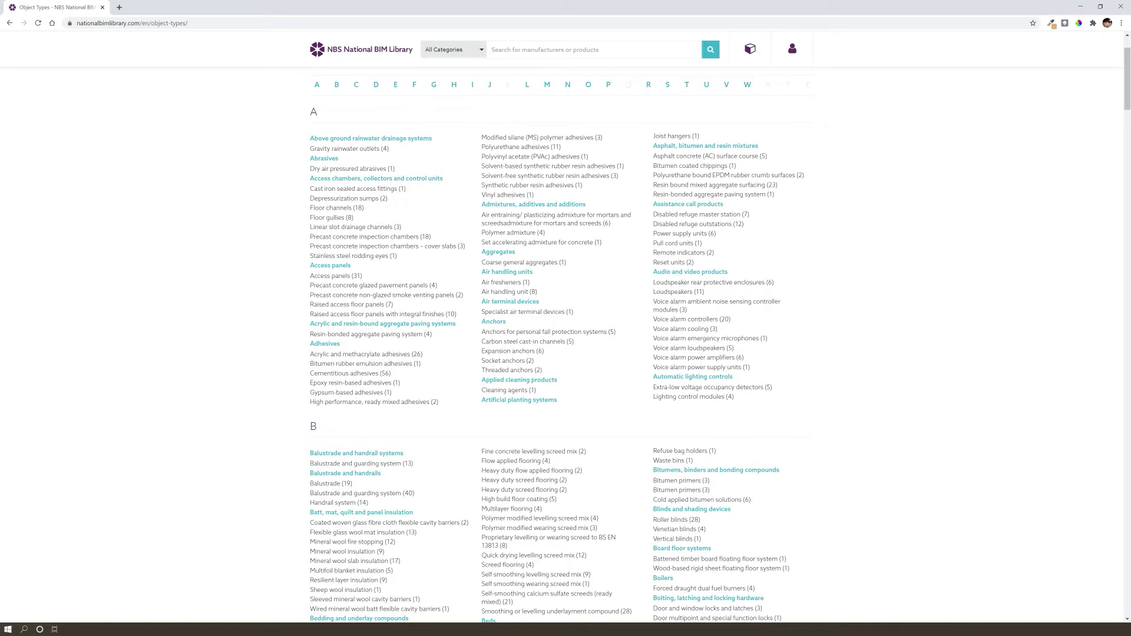
{"action": "scroll", "coordinate": [451, 342], "scroll_direction": "down", "scroll_amount": 8}
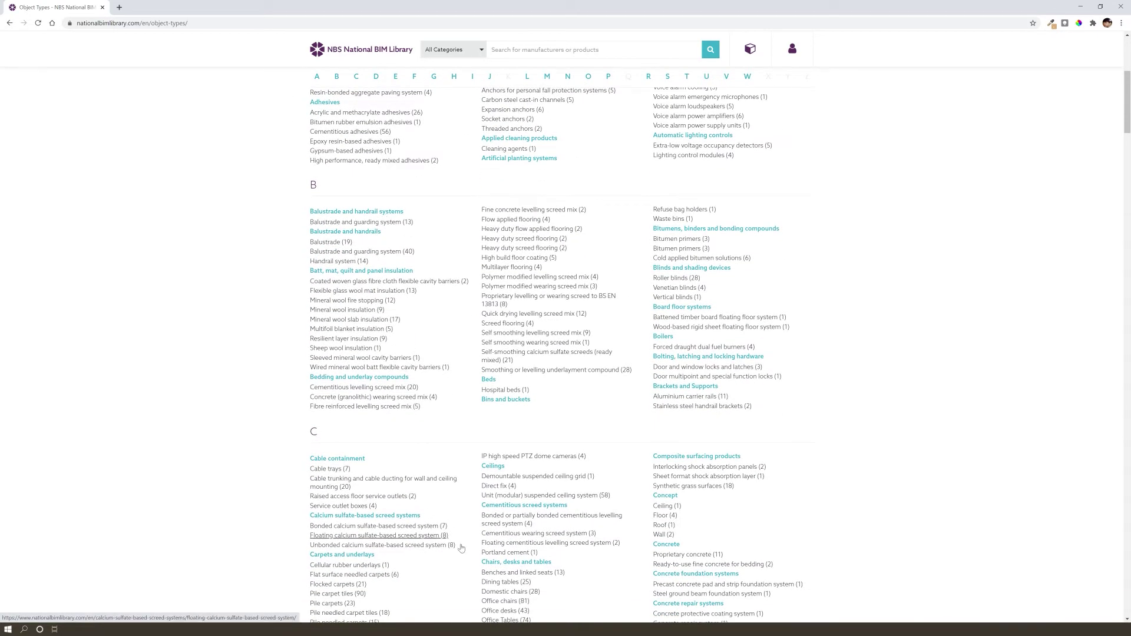
{"action": "scroll", "coordinate": [451, 342], "scroll_direction": "down", "scroll_amount": 4}
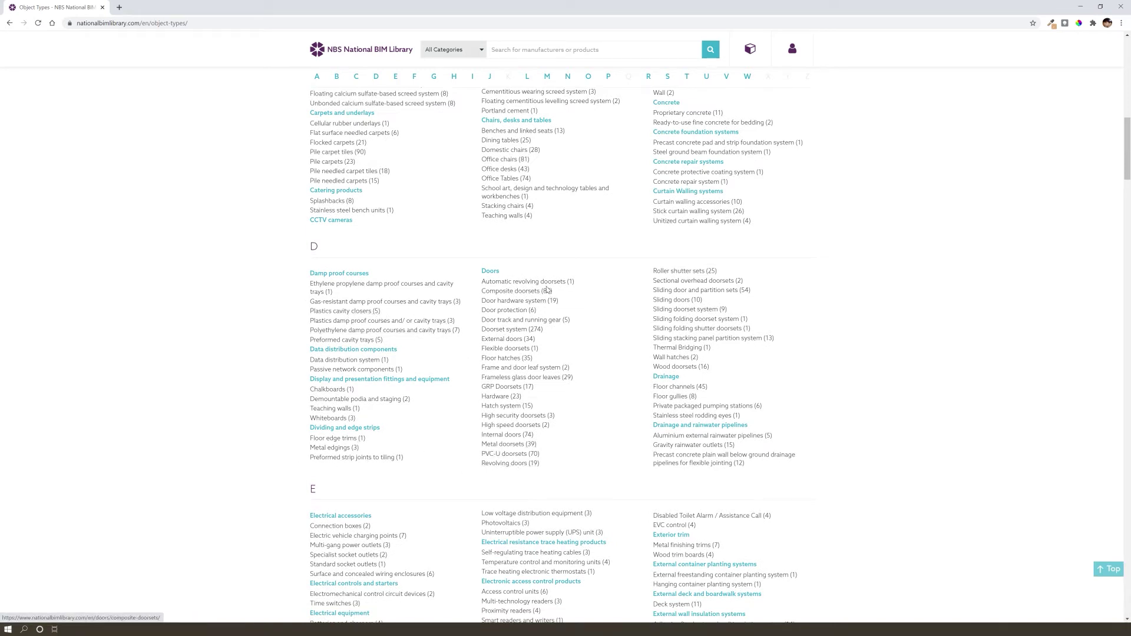
{"action": "scroll", "coordinate": [587, 406], "scroll_direction": "down", "scroll_amount": 1}
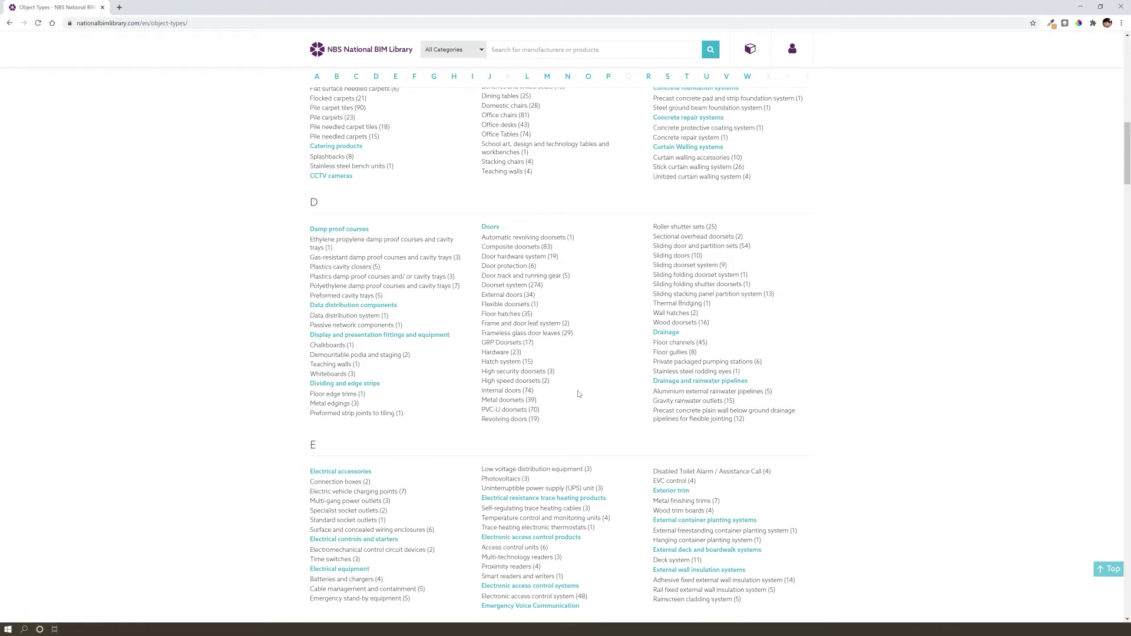
{"action": "scroll", "coordinate": [578, 393], "scroll_direction": "up", "scroll_amount": 10}
{"action": "left_click", "coordinate": [449, 51]}
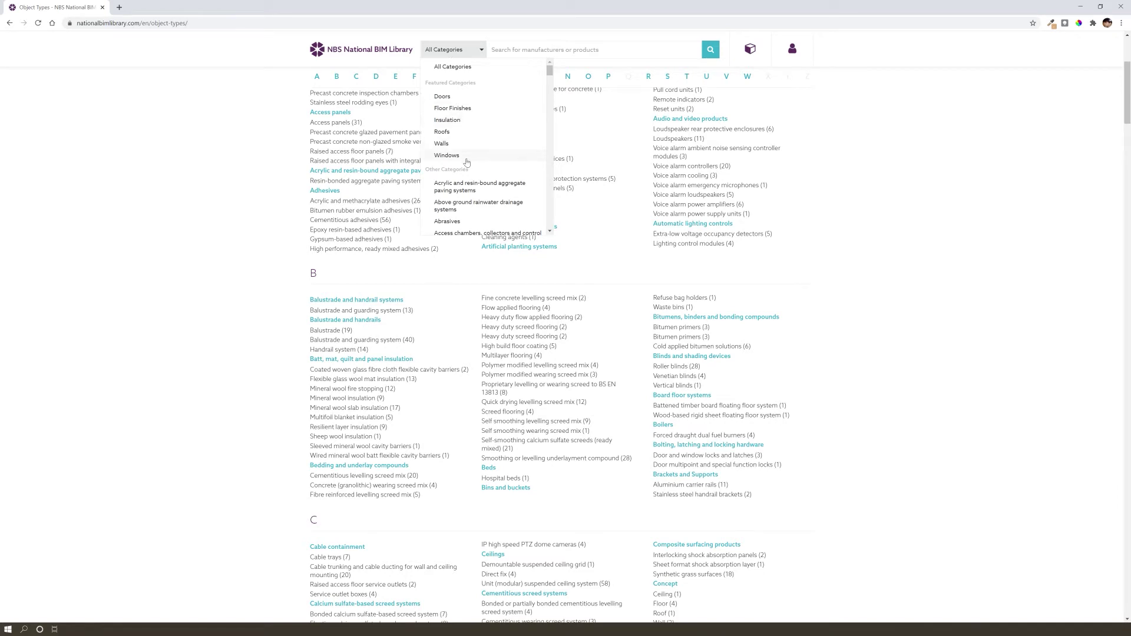
{"action": "scroll", "coordinate": [674, 268], "scroll_direction": "down", "scroll_amount": 5}
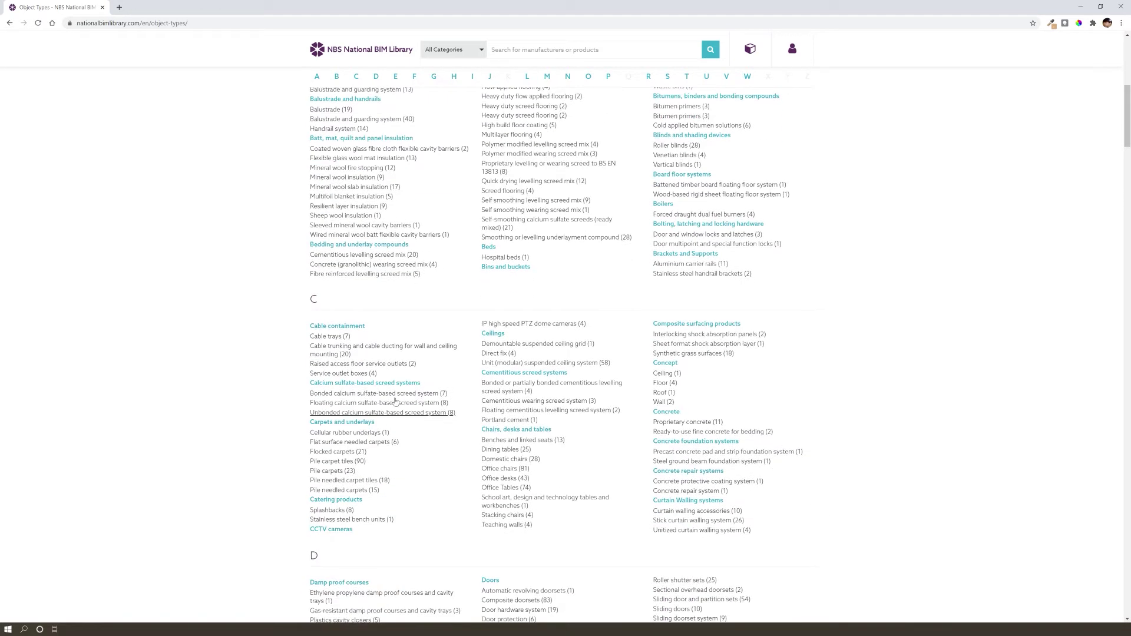
{"action": "scroll", "coordinate": [614, 532], "scroll_direction": "down", "scroll_amount": 2}
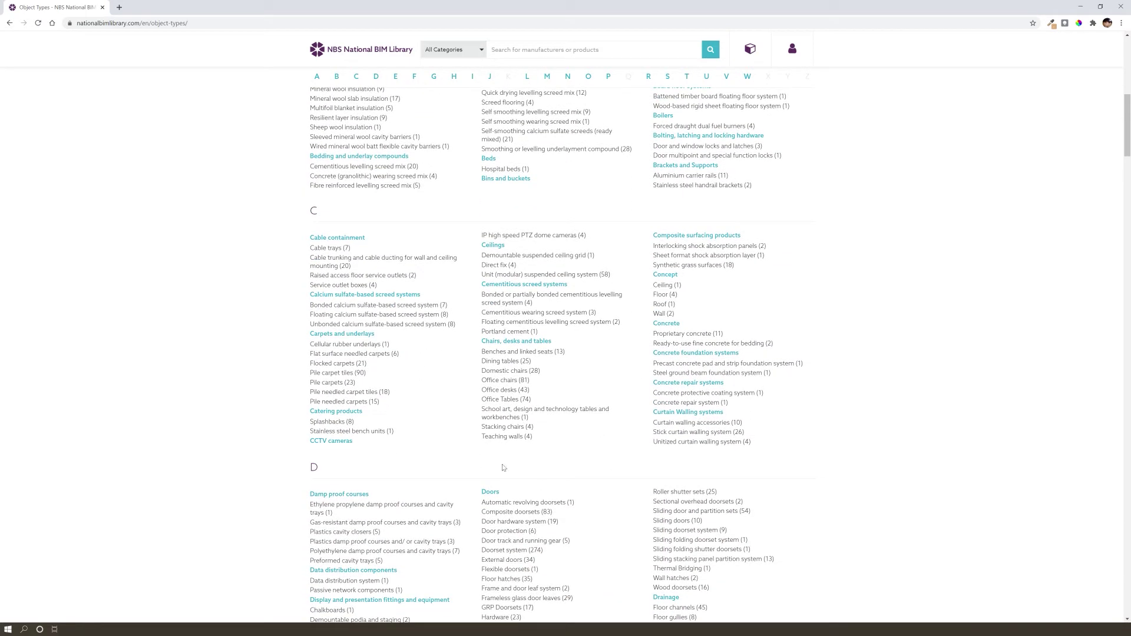
Browse the Office Tables category and open the Rendezvous - Tables product page by Edge Design
{"action": "left_click", "coordinate": [506, 400]}
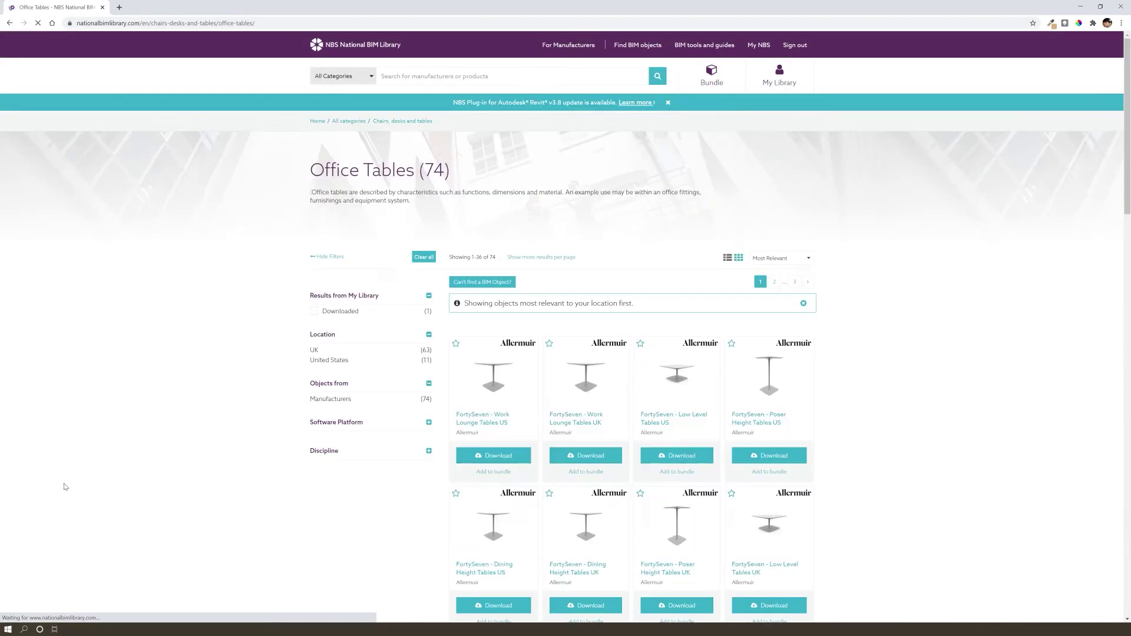
{"action": "scroll", "coordinate": [931, 321], "scroll_direction": "down", "scroll_amount": 2}
{"action": "scroll", "coordinate": [411, 348], "scroll_direction": "down", "scroll_amount": 6}
{"action": "scroll", "coordinate": [619, 355], "scroll_direction": "down", "scroll_amount": 6}
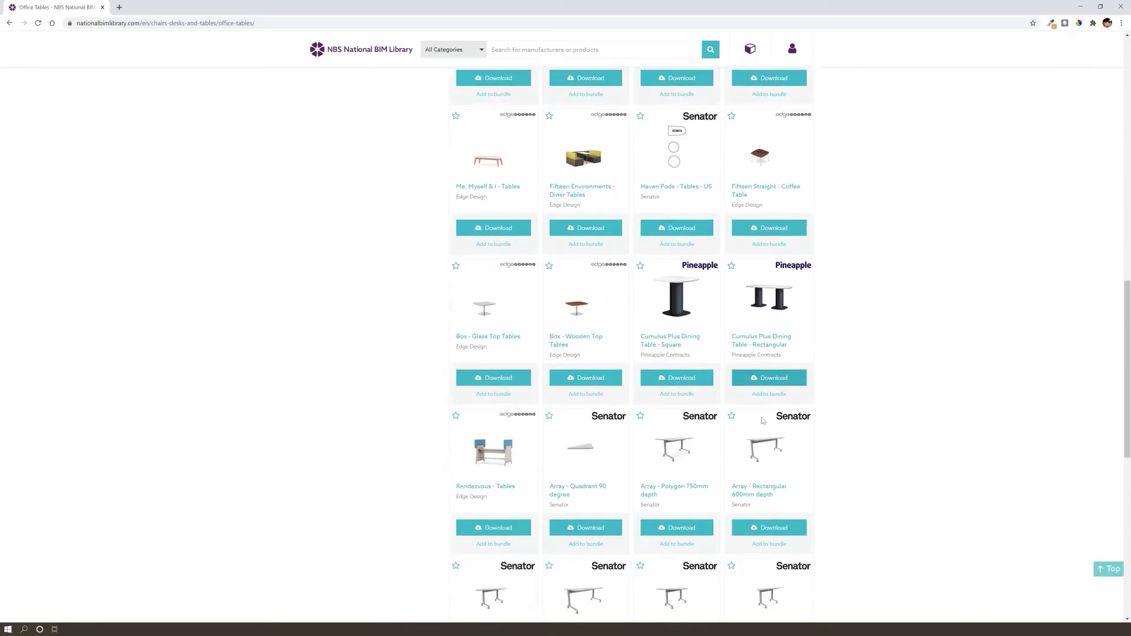
{"action": "scroll", "coordinate": [762, 420], "scroll_direction": "down", "scroll_amount": 1}
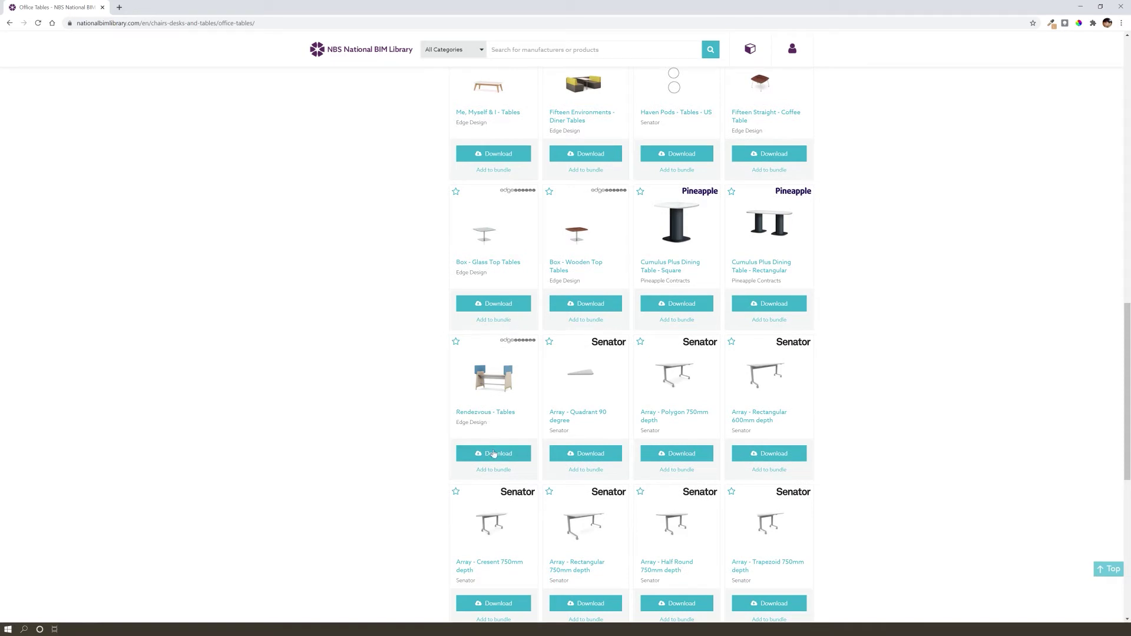
{"action": "left_click_drag", "start_coordinate": [504, 455], "coordinate": [496, 414]}
{"action": "left_click", "coordinate": [507, 428]}
{"action": "left_click", "coordinate": [503, 415]}
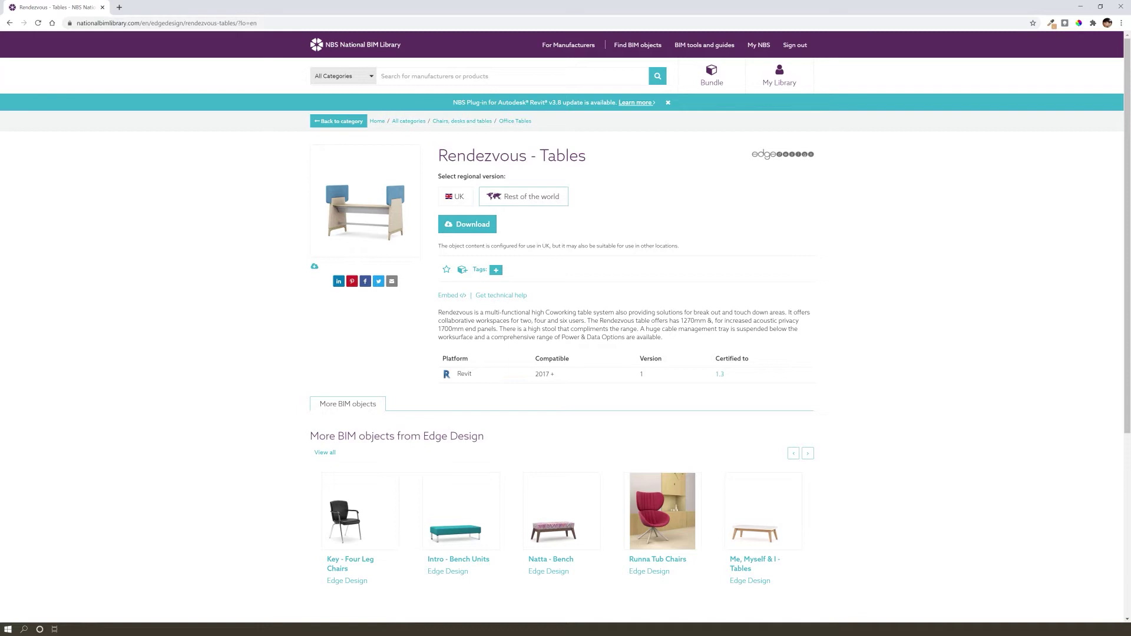
Download the Revit version of Rendezvous - Tables and open the zipped family in Revit, upgrading the model
{"action": "left_click", "coordinate": [467, 224]}
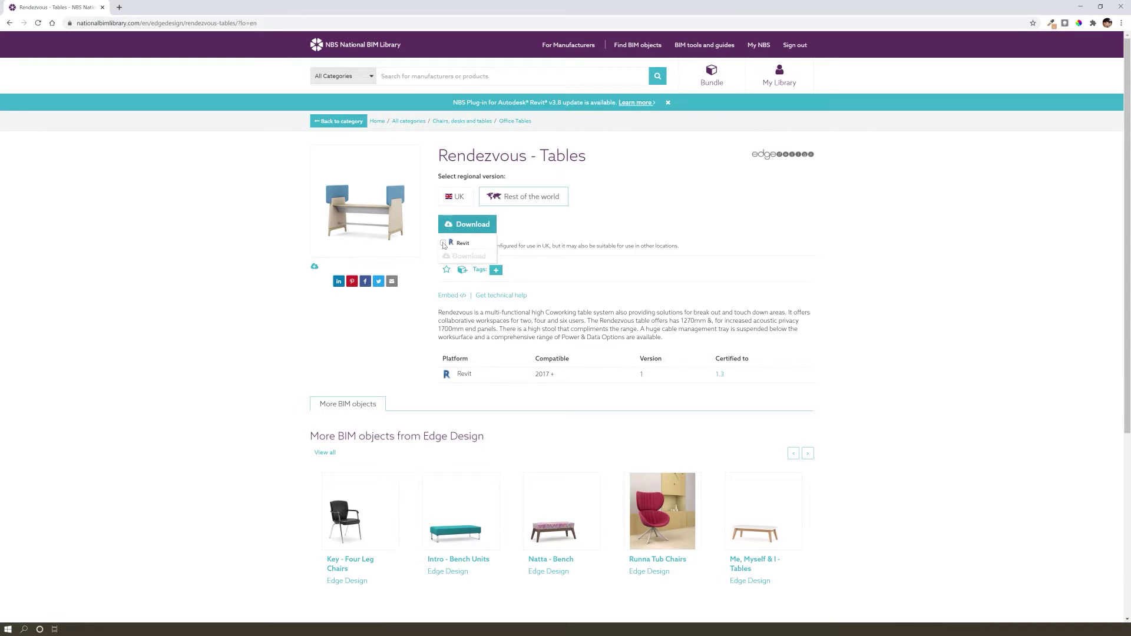
{"action": "left_click", "coordinate": [469, 256]}
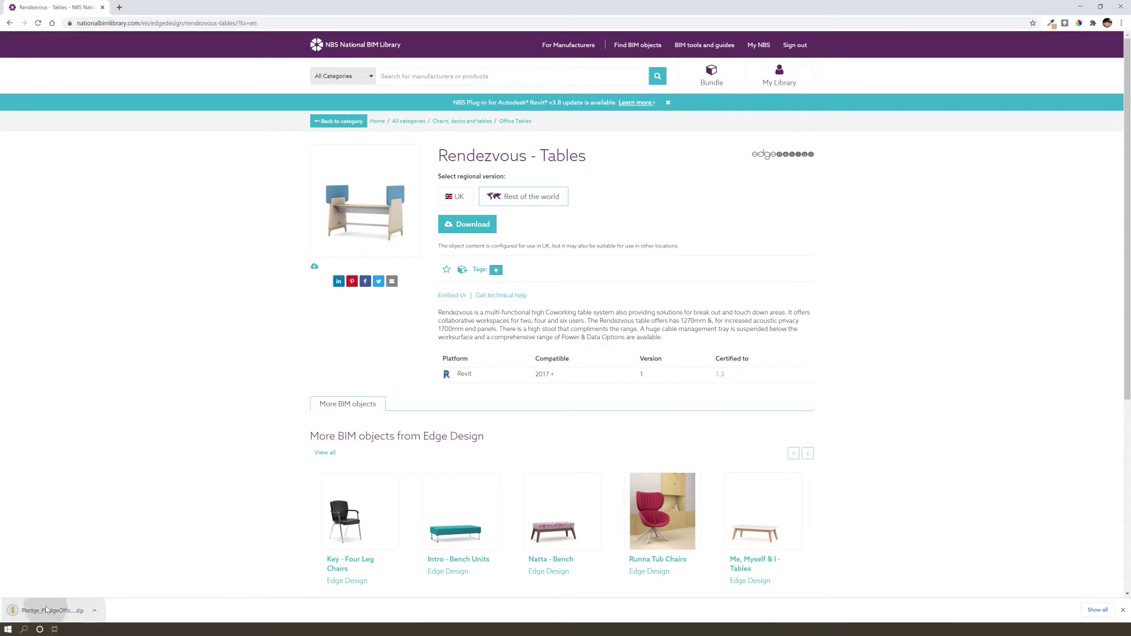
{"action": "left_click", "coordinate": [47, 610]}
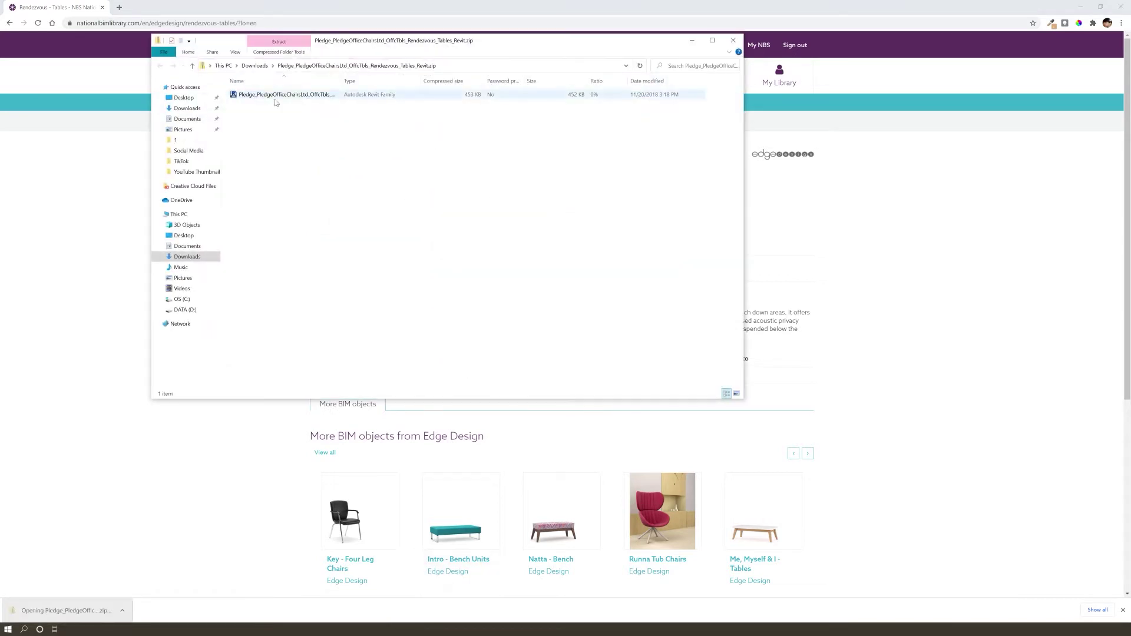
{"action": "left_click", "coordinate": [278, 94]}
{"action": "double_click", "coordinate": [279, 94]}
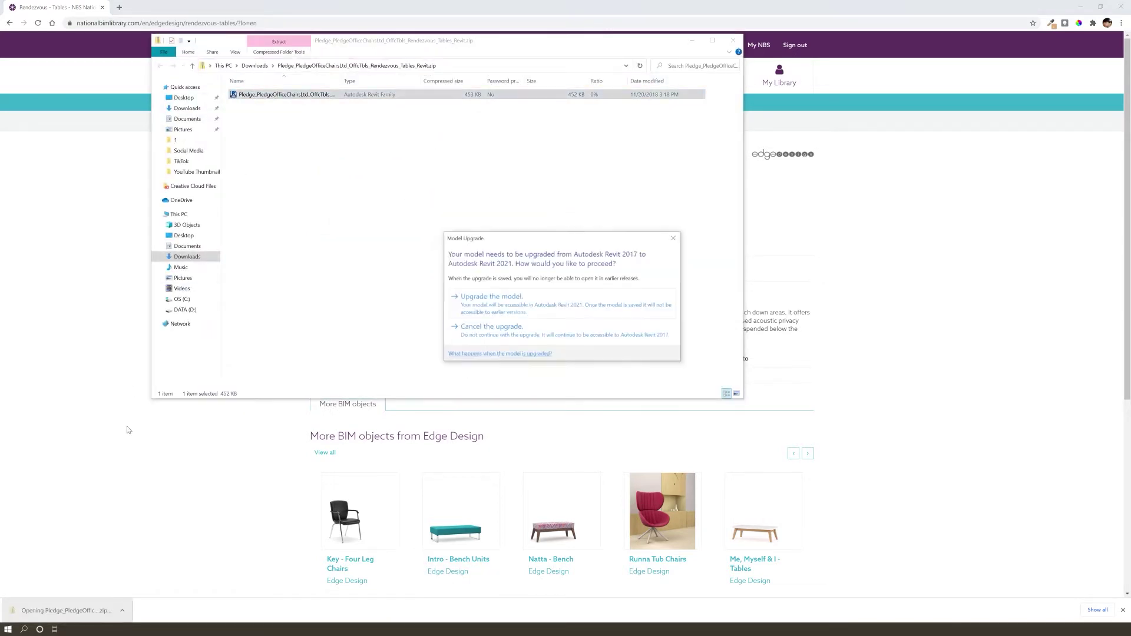
{"action": "left_click", "coordinate": [491, 299]}
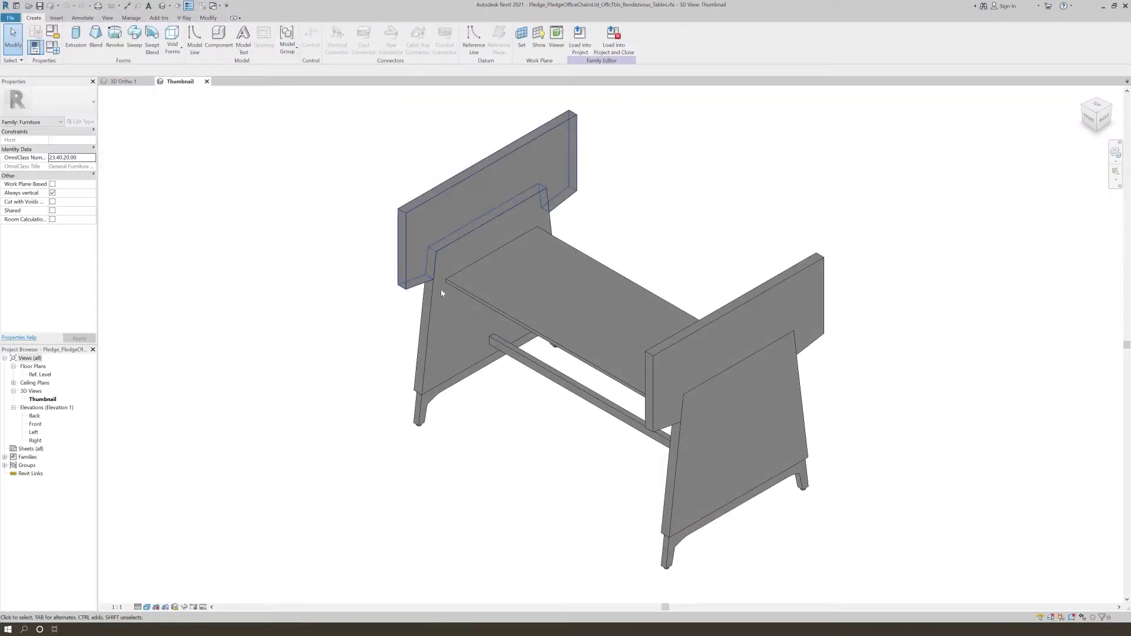
Set the table family's Thumbnail 3D view to the Realistic visual style
{"action": "left_click", "coordinate": [147, 607]}
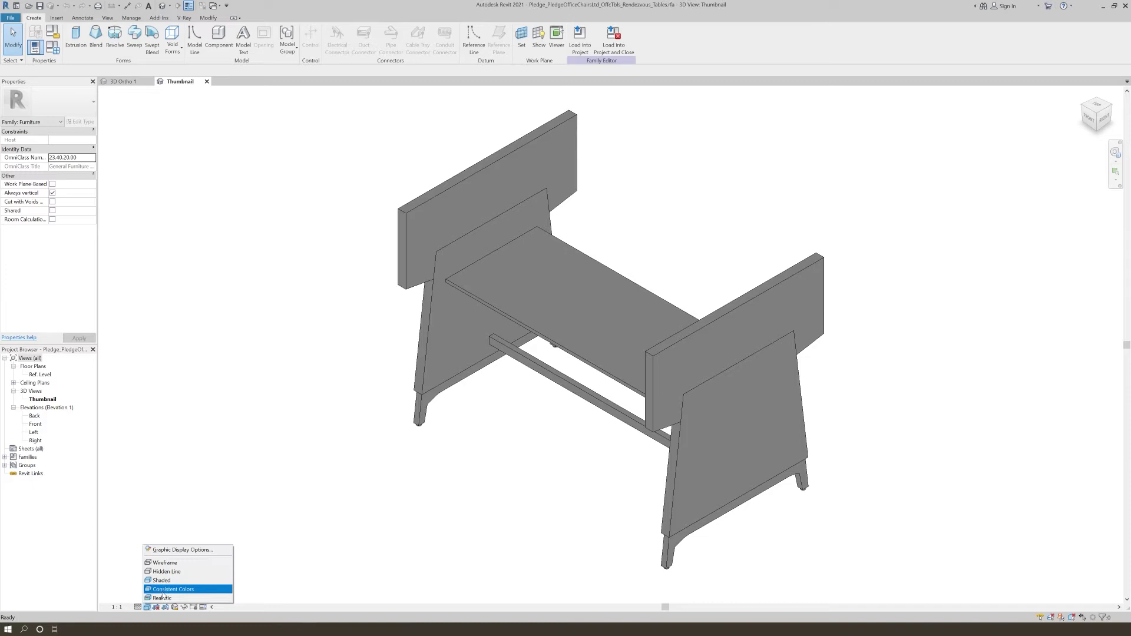
{"action": "left_click", "coordinate": [164, 601]}
{"action": "left_click", "coordinate": [147, 607]}
{"action": "left_click", "coordinate": [160, 598]}
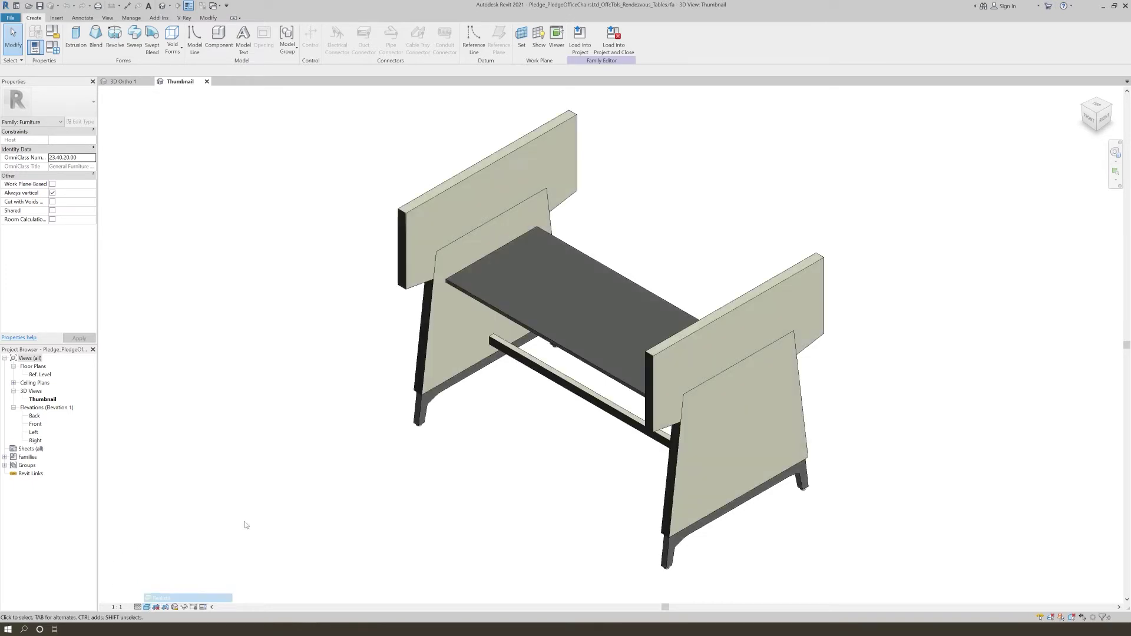
Load the Rendezvous table into the Home.rvt project and place one on the ground in front of the house near the entrance steps
{"action": "scroll", "coordinate": [415, 473], "scroll_direction": "down", "scroll_amount": 2}
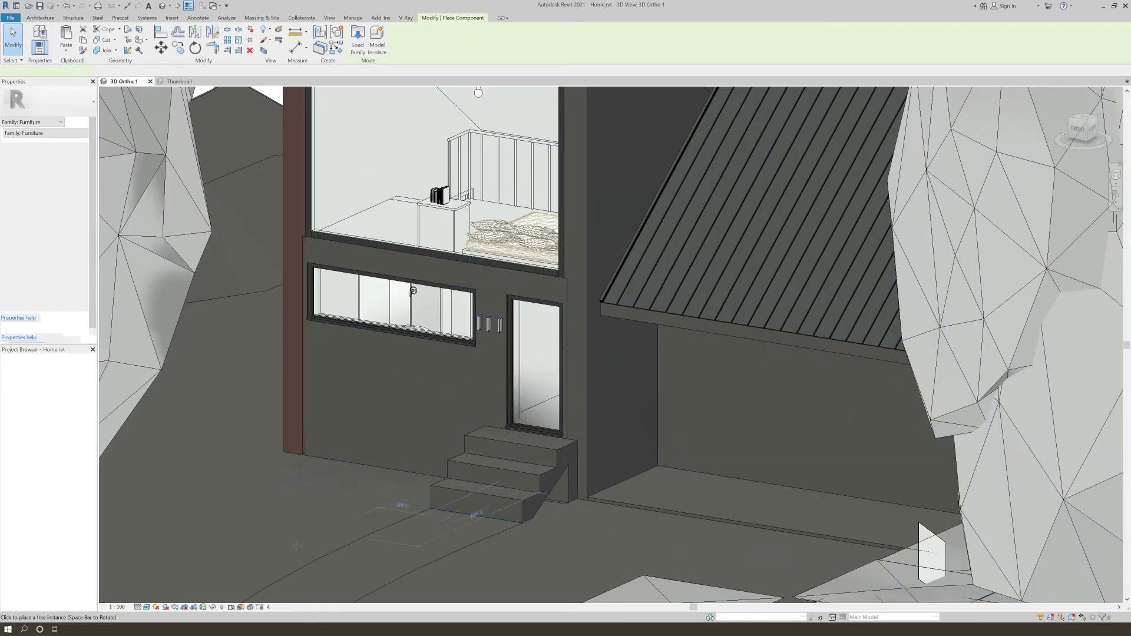
{"action": "left_click", "coordinate": [339, 559]}
{"action": "key", "text": "Escape"}
{"action": "key", "text": "Escape"}
{"action": "scroll", "coordinate": [268, 557], "scroll_direction": "up", "scroll_amount": 3}
{"action": "middle_click_drag", "start_coordinate": [269, 557], "coordinate": [253, 557], "text": "shift"}
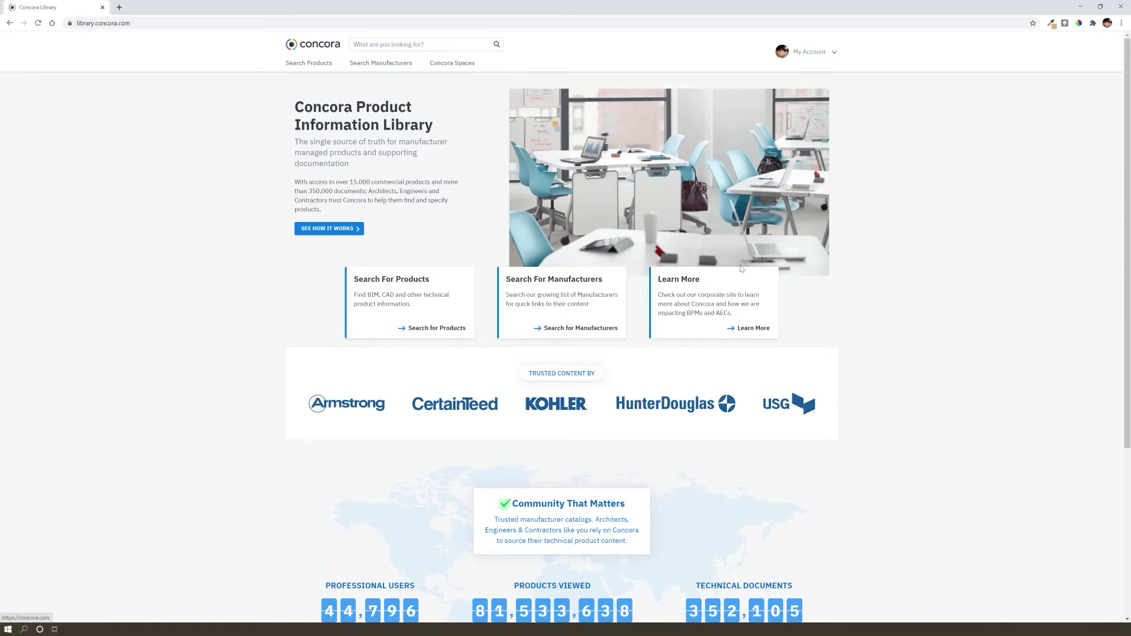
Switch to the Concora Library website and look through its home page down to the footer
{"action": "scroll", "coordinate": [735, 295], "scroll_direction": "down", "scroll_amount": 3}
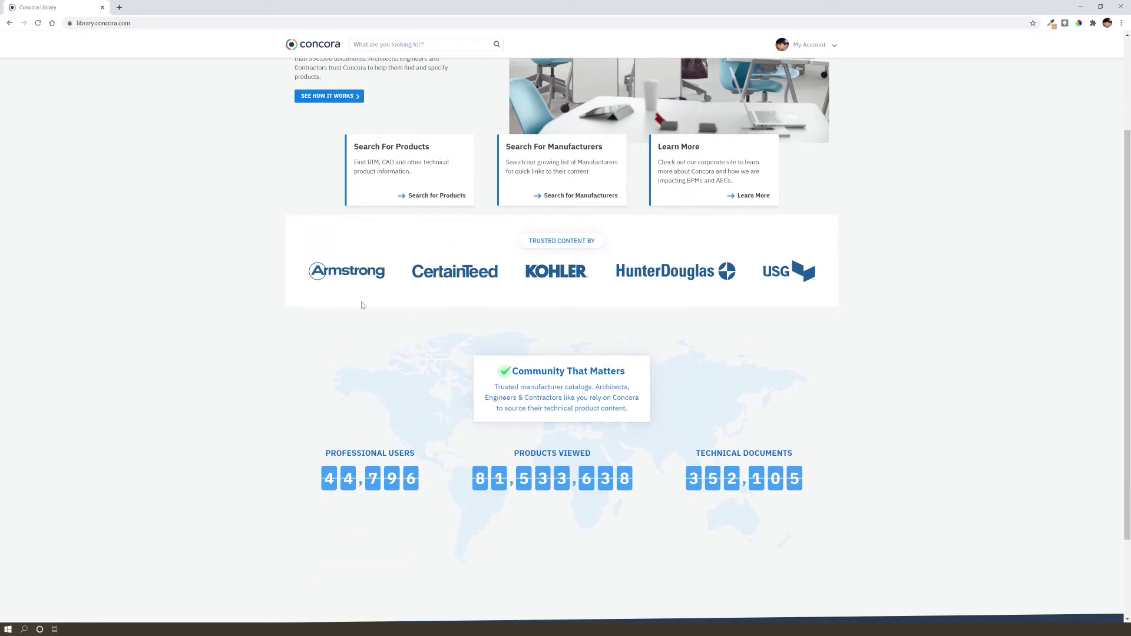
{"action": "scroll", "coordinate": [358, 407], "scroll_direction": "down", "scroll_amount": 2}
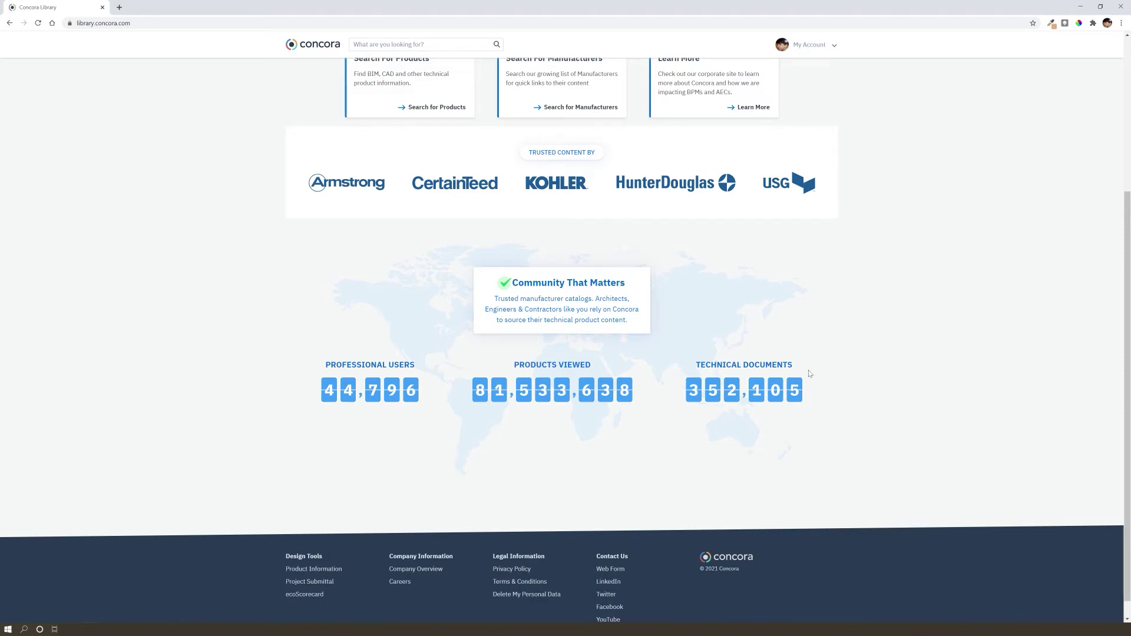
{"action": "scroll", "coordinate": [811, 406], "scroll_direction": "down", "scroll_amount": 1}
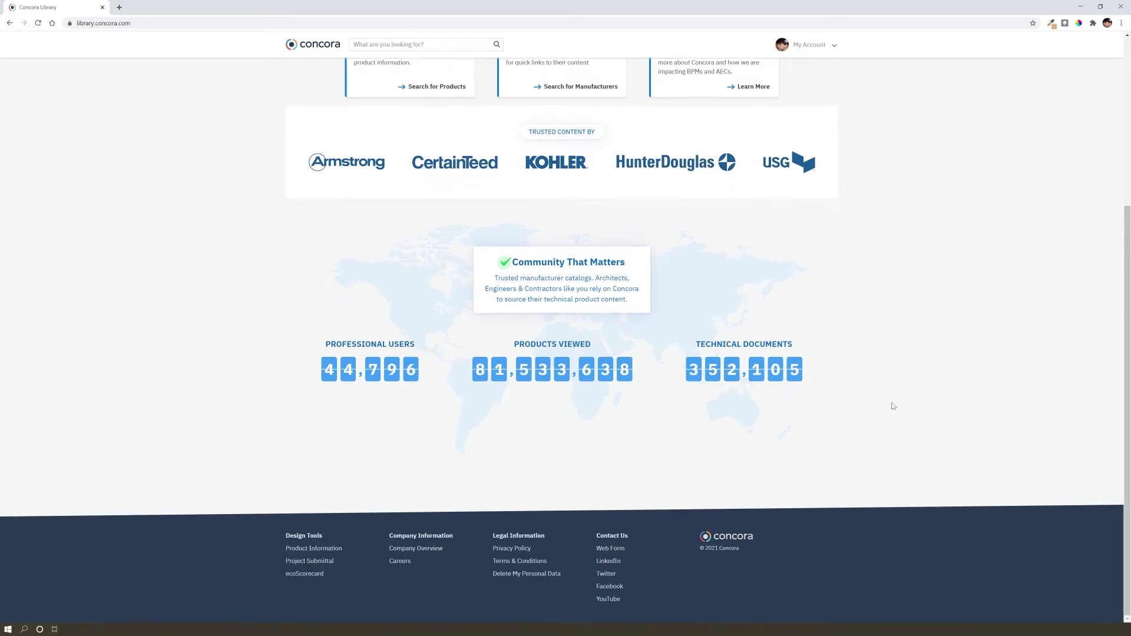
Open Concora Spaces from the home page and look through the Healthcare example spaces
{"action": "scroll", "coordinate": [760, 234], "scroll_direction": "up", "scroll_amount": 5}
{"action": "left_click", "coordinate": [456, 68]}
{"action": "scroll", "coordinate": [187, 197], "scroll_direction": "down", "scroll_amount": 2}
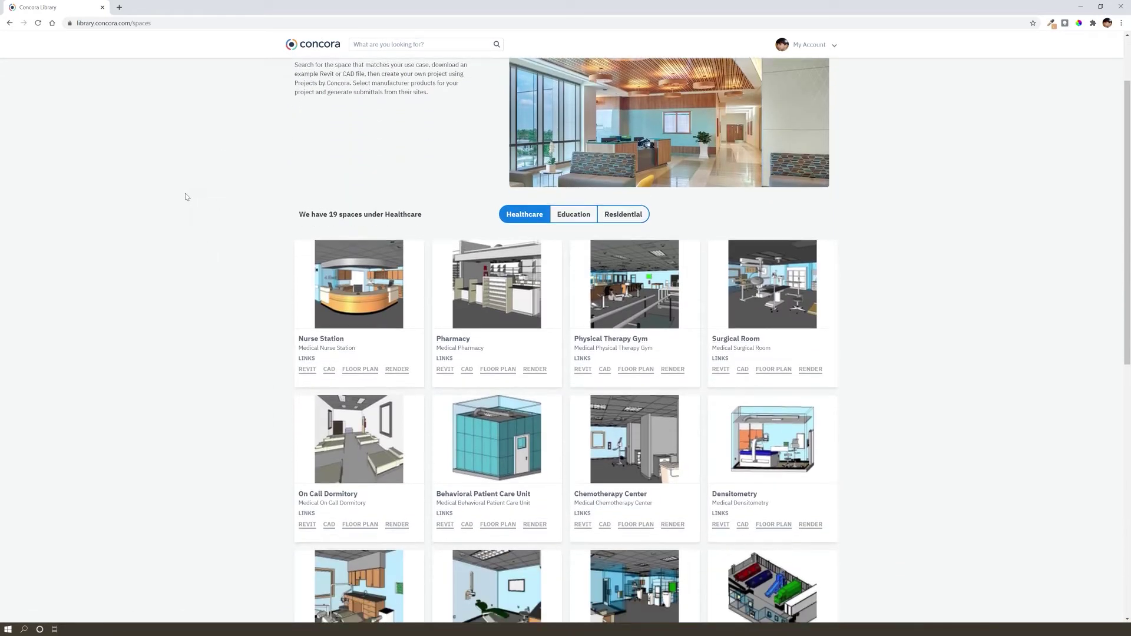
{"action": "scroll", "coordinate": [186, 196], "scroll_direction": "down", "scroll_amount": 1}
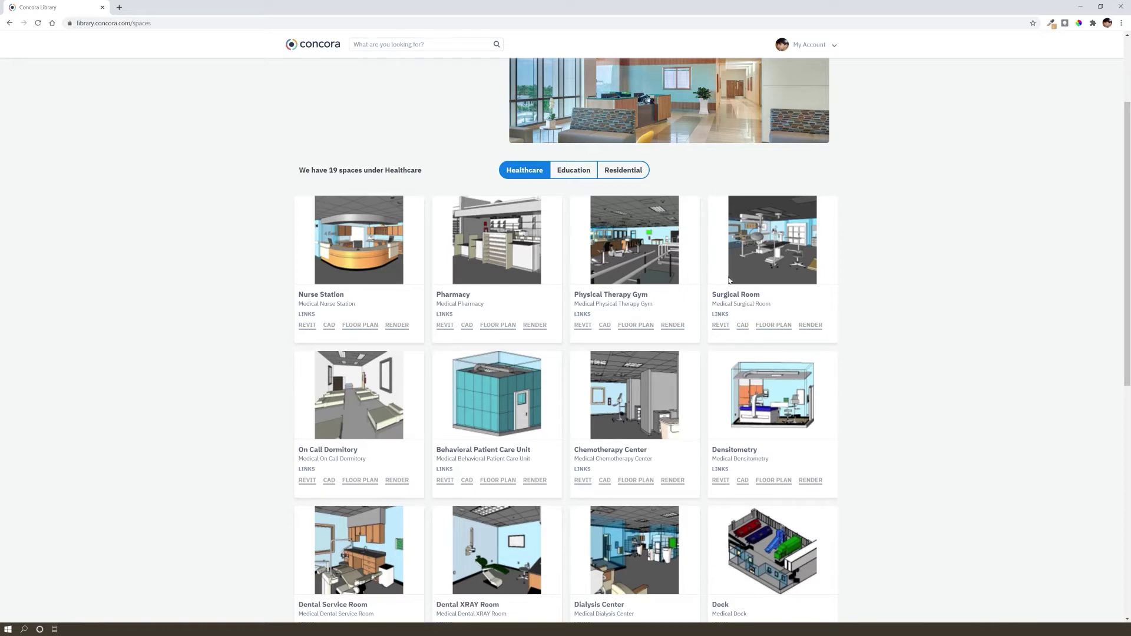
{"action": "scroll", "coordinate": [587, 354], "scroll_direction": "down", "scroll_amount": 2}
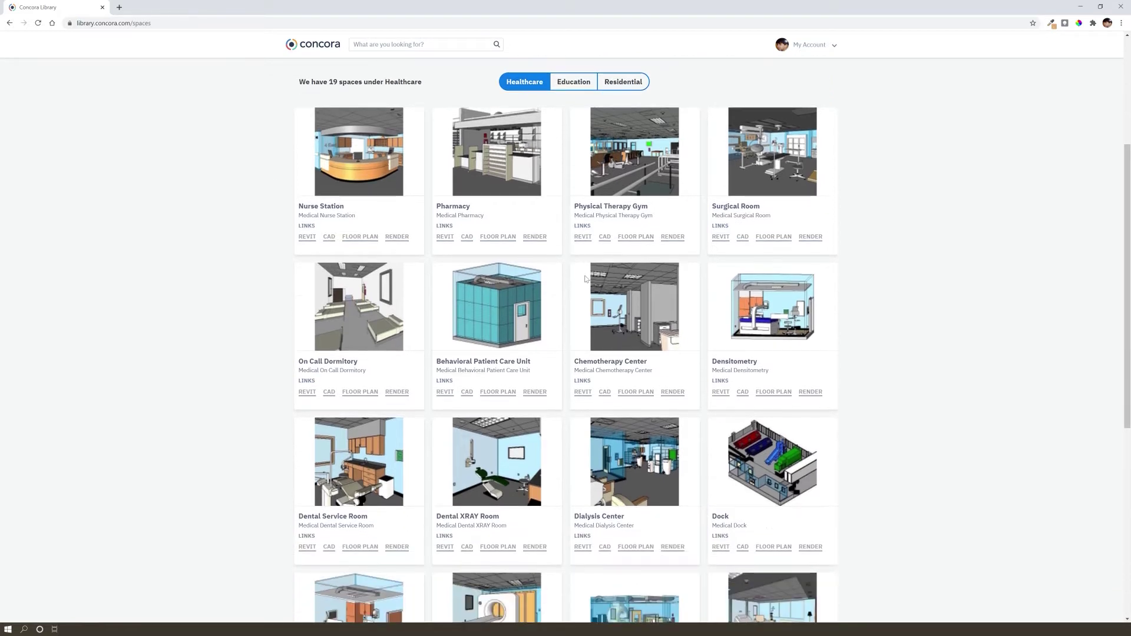
Show the Education spaces and look through the classroom, gym and other school examples
{"action": "left_click", "coordinate": [575, 82]}
{"action": "scroll", "coordinate": [274, 194], "scroll_direction": "down", "scroll_amount": 3}
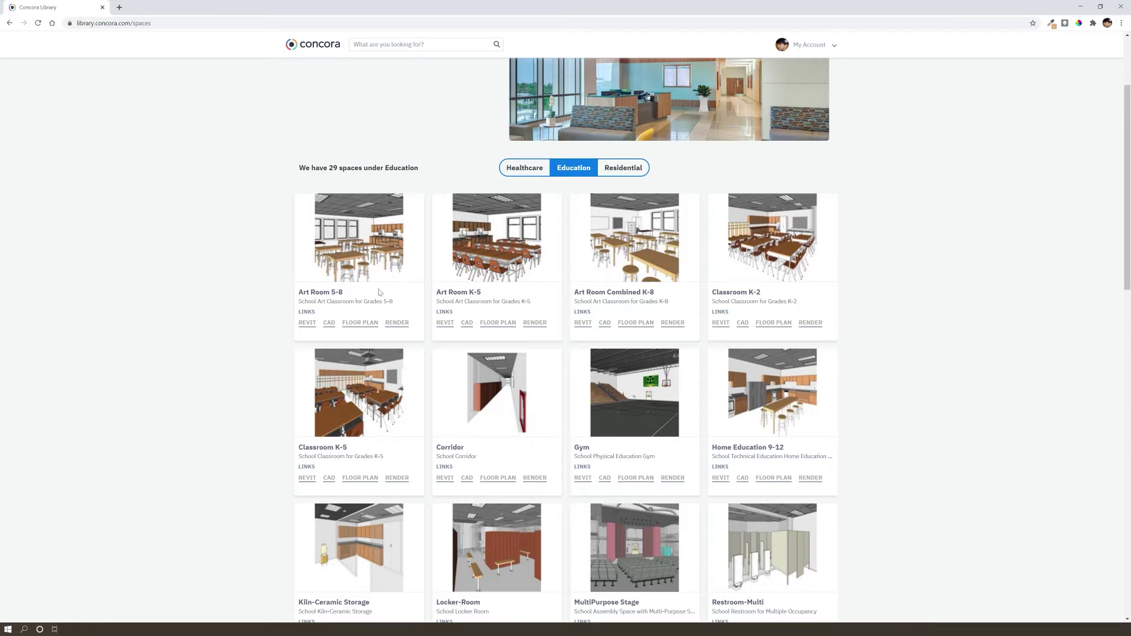
{"action": "scroll", "coordinate": [650, 462], "scroll_direction": "down", "scroll_amount": 3}
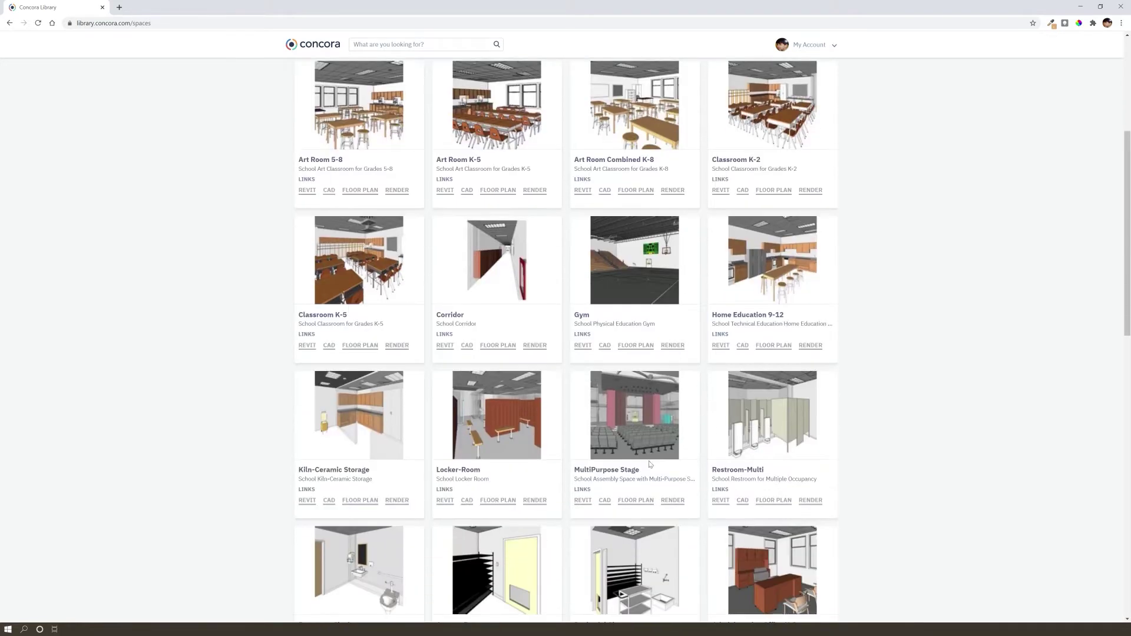
{"action": "scroll", "coordinate": [675, 468], "scroll_direction": "down", "scroll_amount": 2}
{"action": "scroll", "coordinate": [558, 554], "scroll_direction": "up", "scroll_amount": 5}
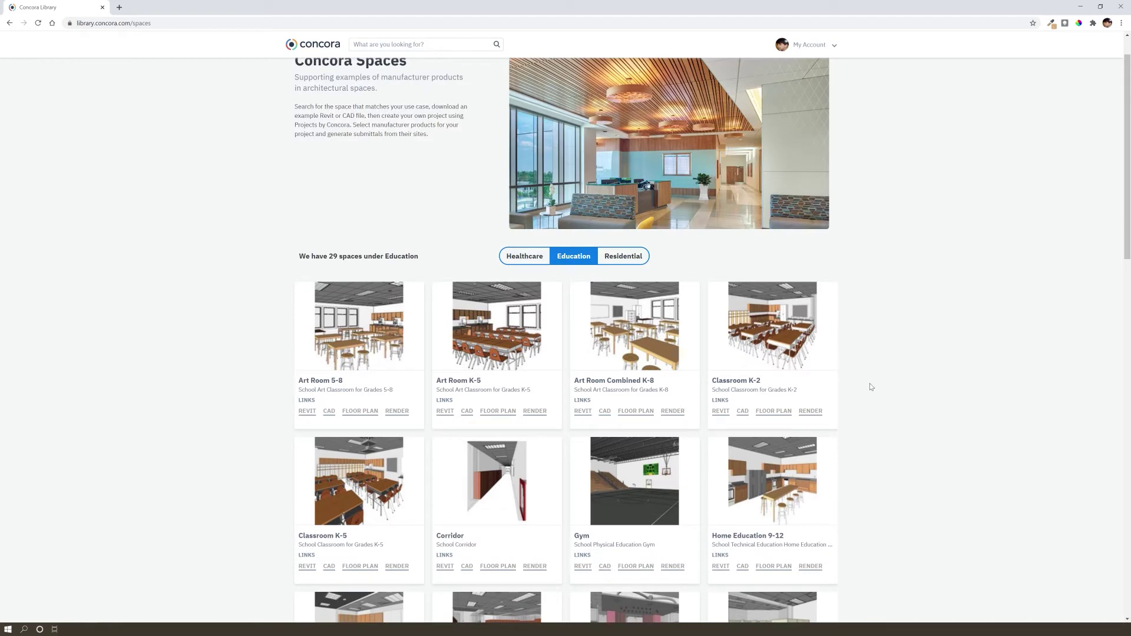
Show the Residential spaces, view the floor plan of the Office space and return to the spaces page
{"action": "left_click", "coordinate": [630, 256]}
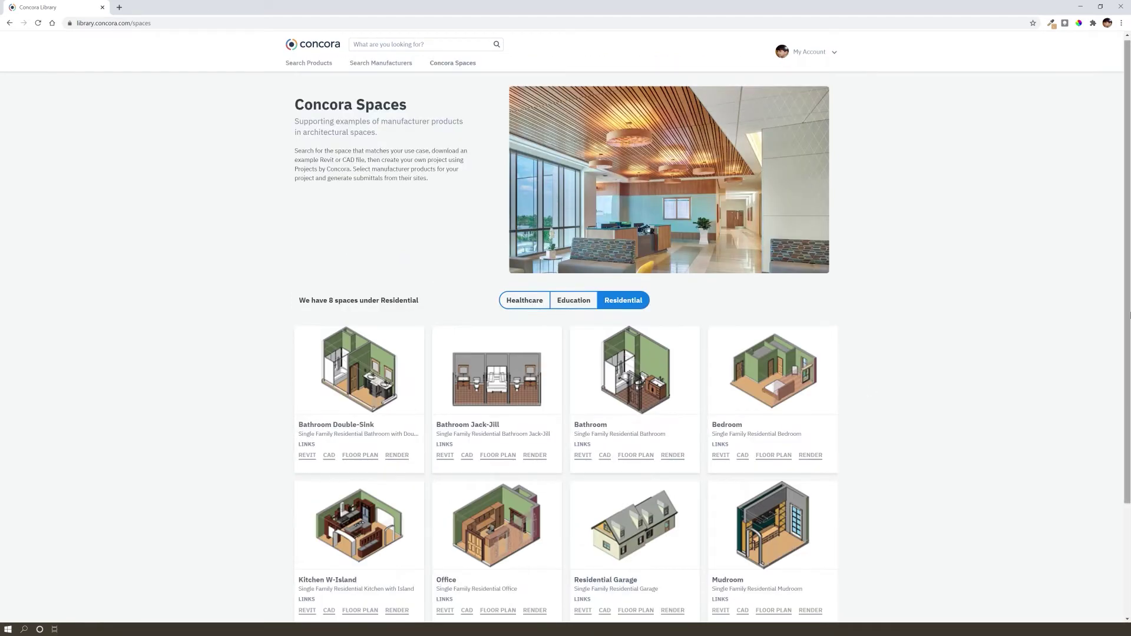
{"action": "scroll", "coordinate": [1128, 317], "scroll_direction": "down", "scroll_amount": 3}
{"action": "scroll", "coordinate": [1121, 295], "scroll_direction": "up", "scroll_amount": 2}
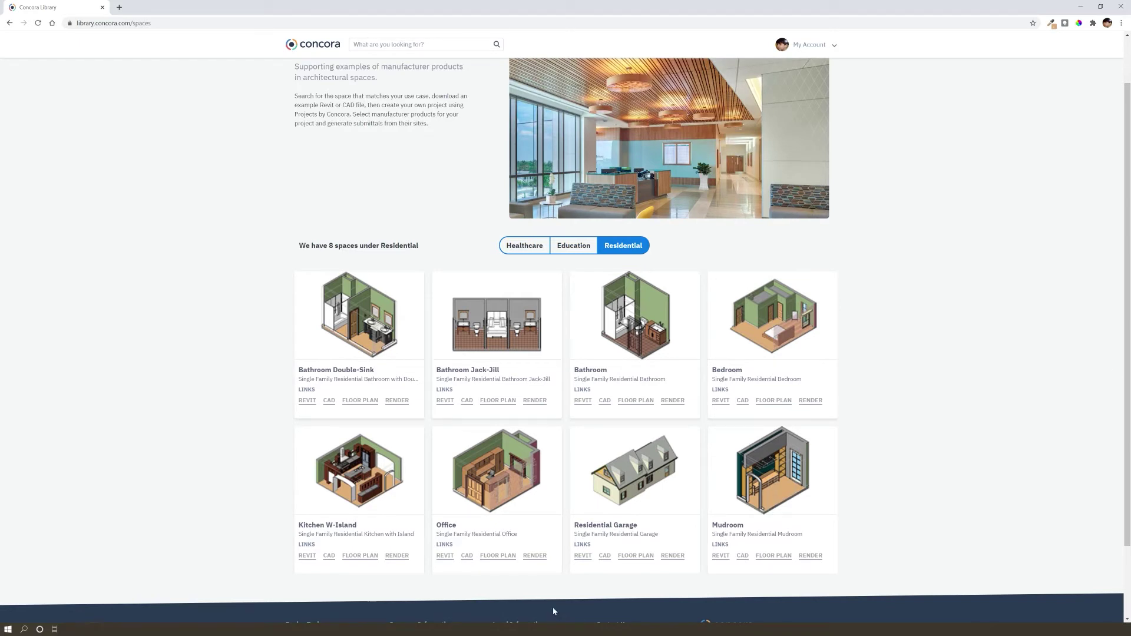
{"action": "left_click", "coordinate": [502, 557]}
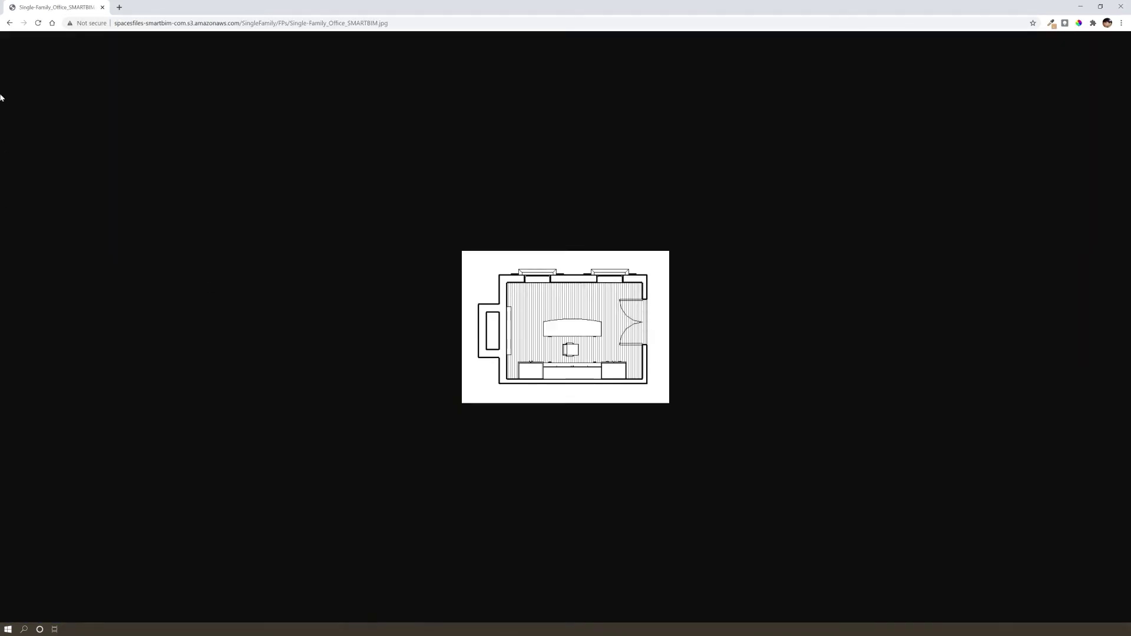
{"action": "left_click", "coordinate": [9, 24]}
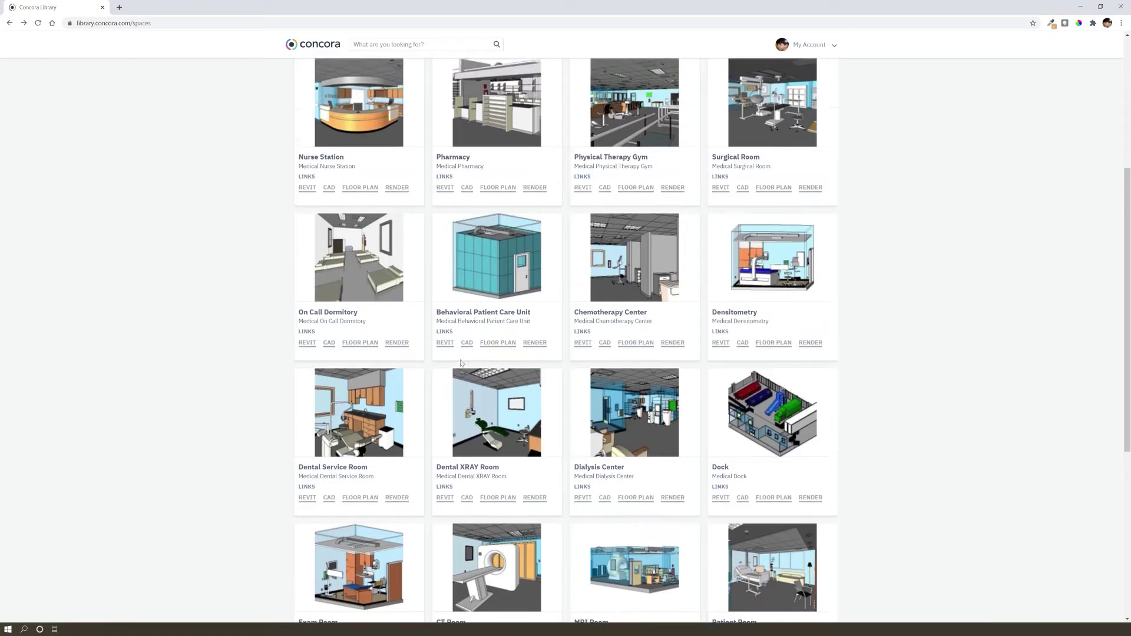
Reopen the Residential spaces, view the render of the Office space and return to the spaces page
{"action": "left_click", "coordinate": [639, 264]}
{"action": "scroll", "coordinate": [629, 379], "scroll_direction": "down", "scroll_amount": 2}
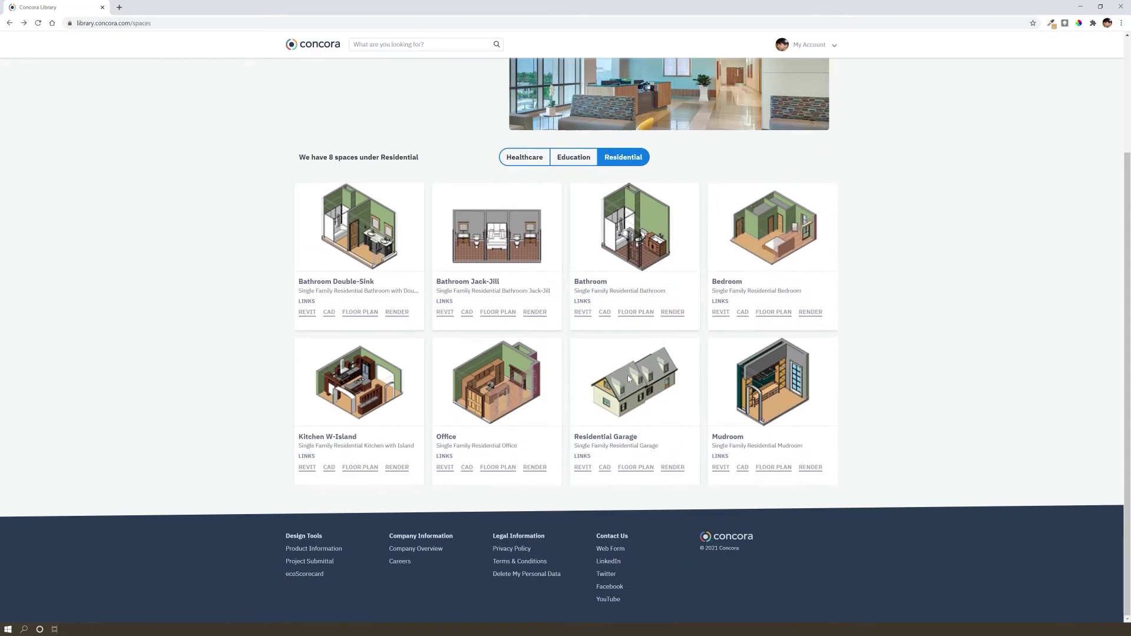
{"action": "left_click", "coordinate": [534, 467]}
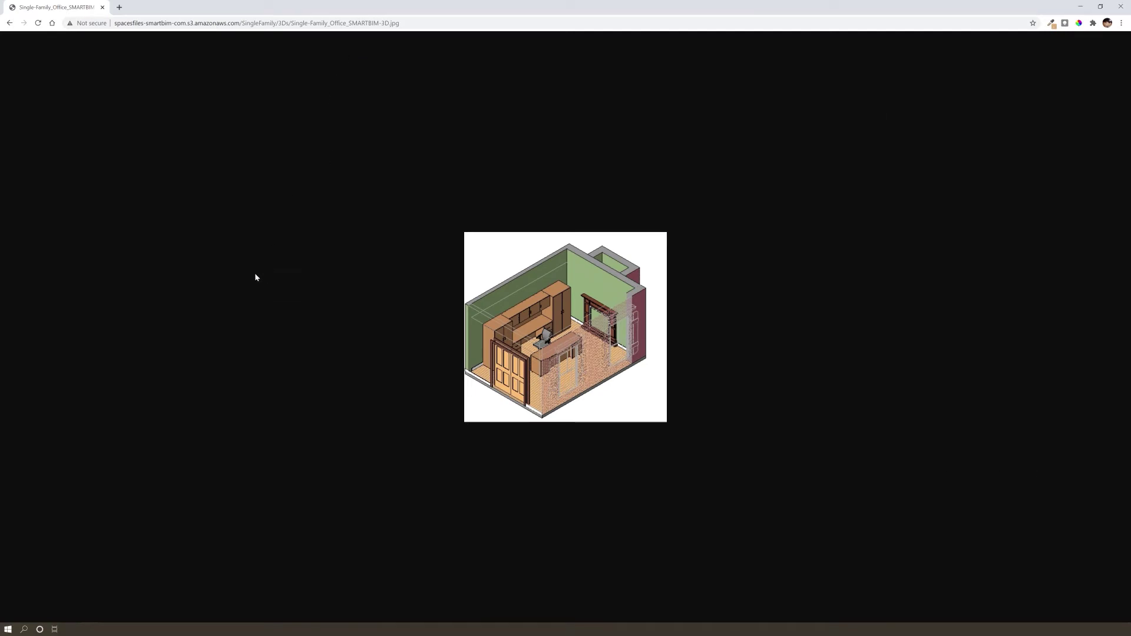
{"action": "left_click", "coordinate": [10, 23]}
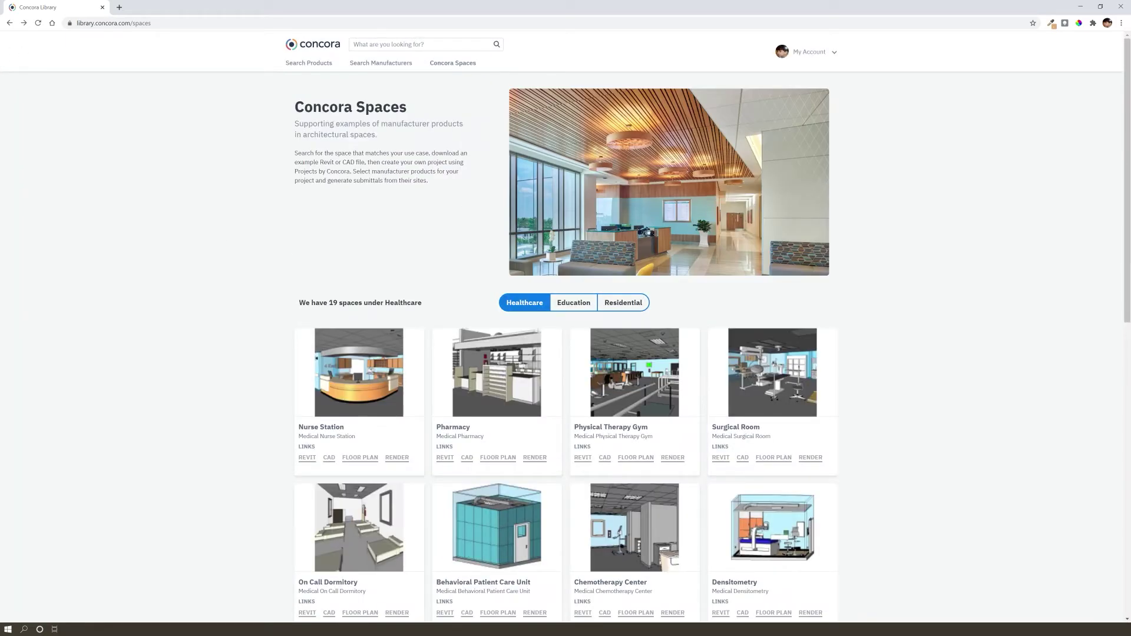
Go to the Concora product search, expand the complete Category filter list and look through it
{"action": "left_click", "coordinate": [307, 65]}
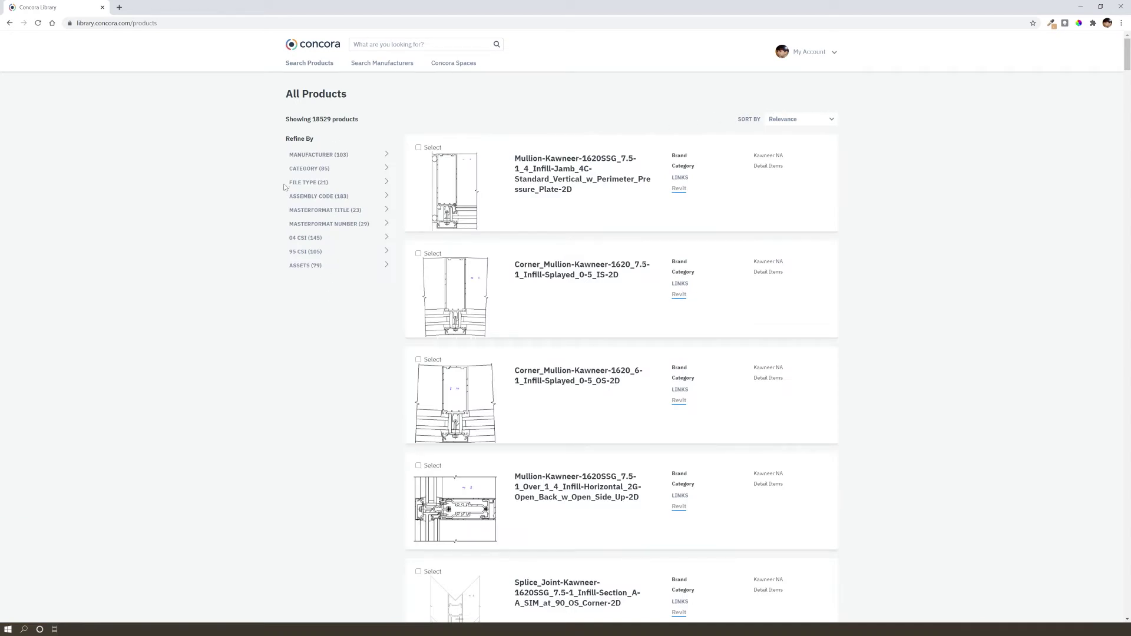
{"action": "left_click", "coordinate": [307, 171]}
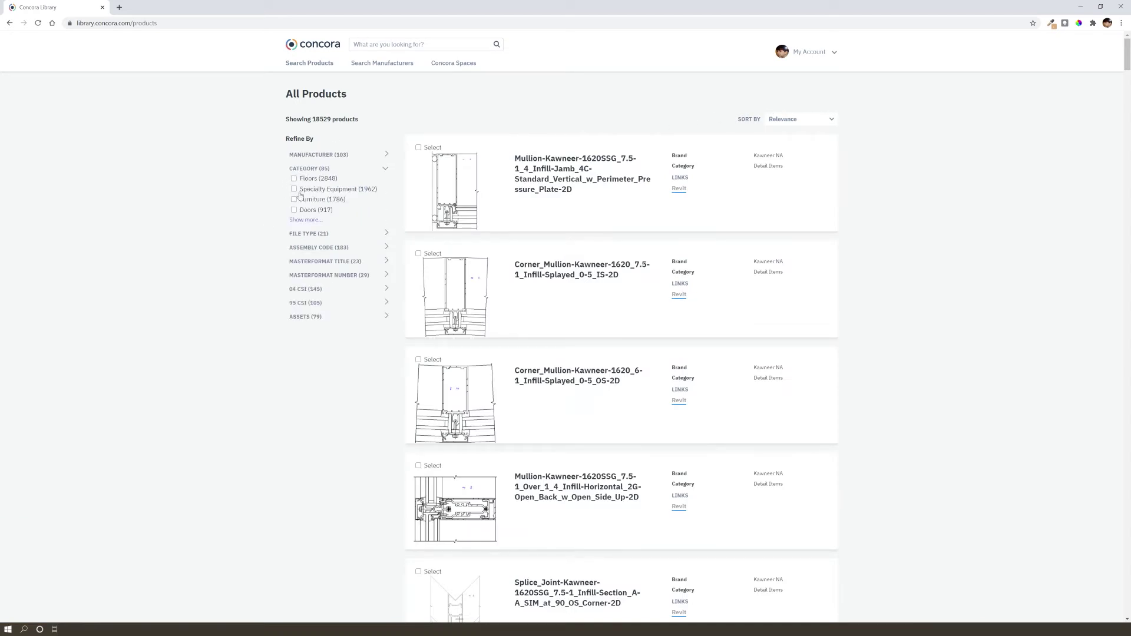
{"action": "left_click", "coordinate": [301, 220]}
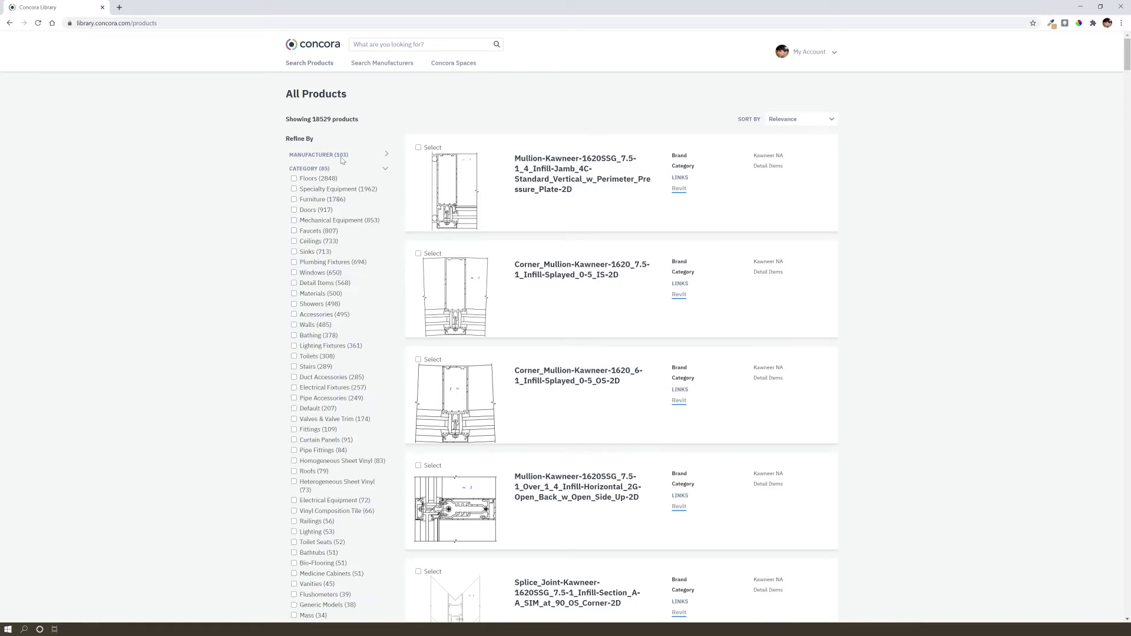
{"action": "scroll", "coordinate": [340, 138], "scroll_direction": "down", "scroll_amount": 2}
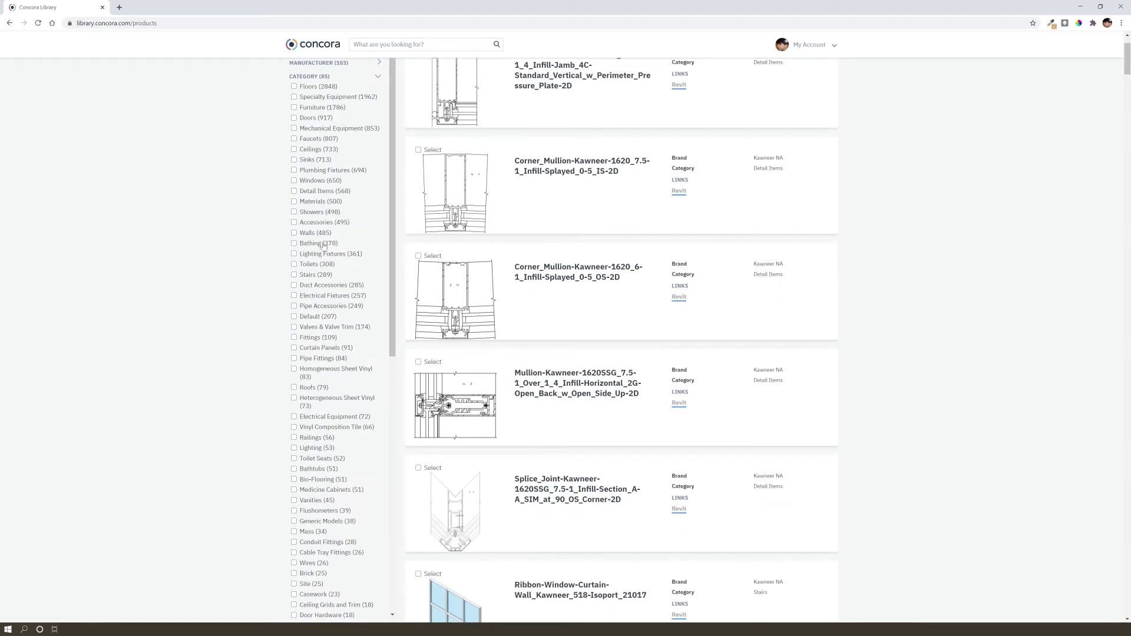
{"action": "scroll", "coordinate": [336, 246], "scroll_direction": "down", "scroll_amount": 2}
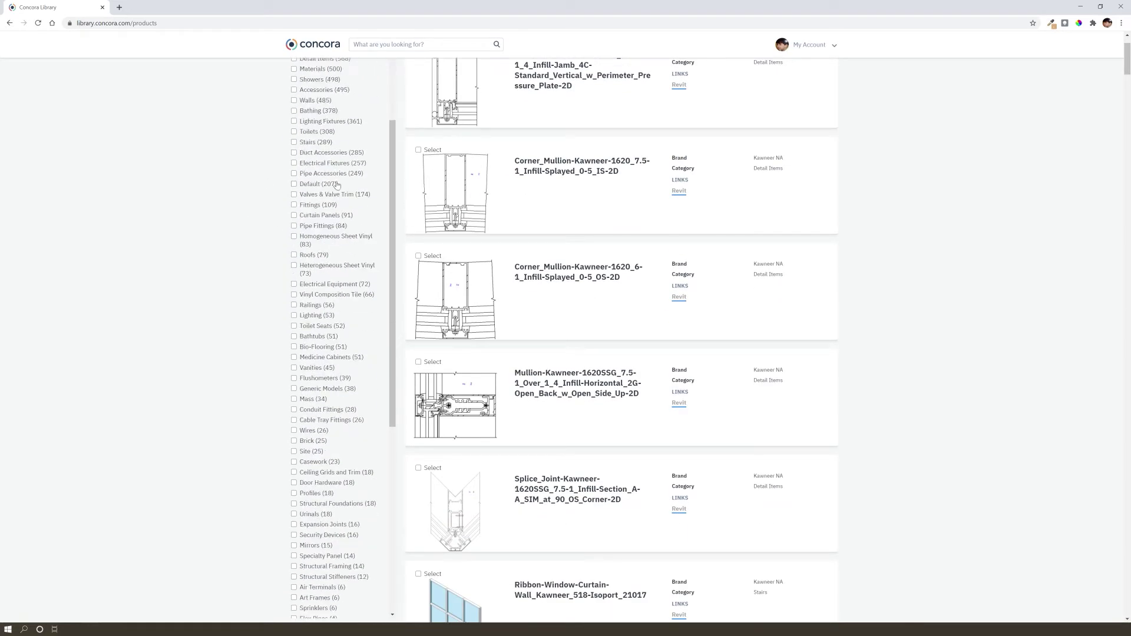
{"action": "scroll", "coordinate": [343, 360], "scroll_direction": "down", "scroll_amount": 2}
{"action": "scroll", "coordinate": [347, 365], "scroll_direction": "down", "scroll_amount": 2}
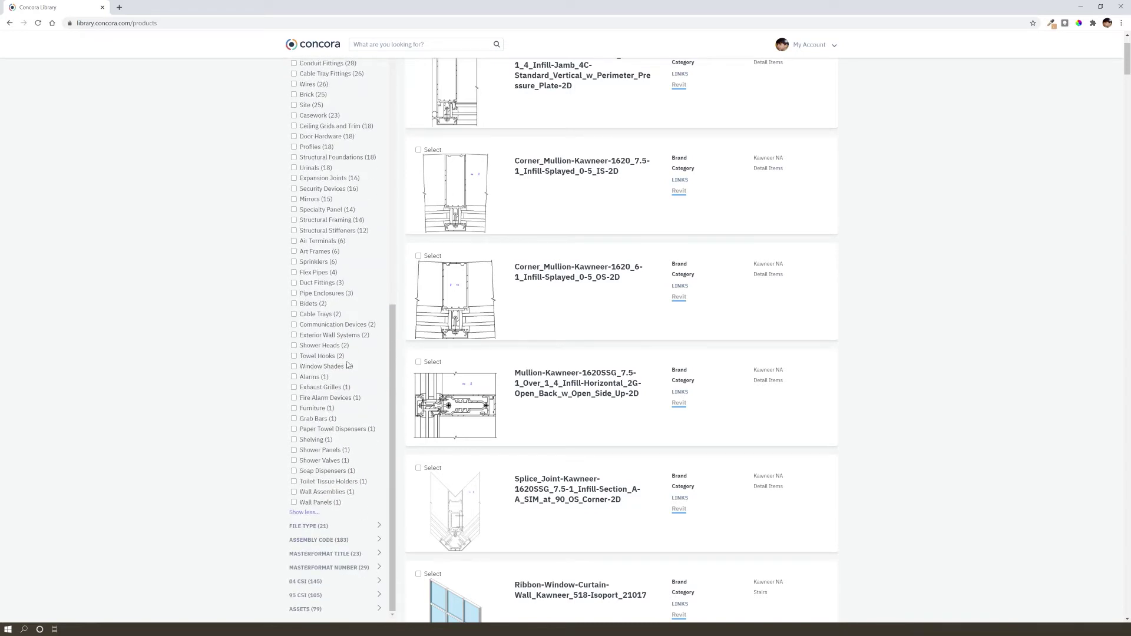
{"action": "scroll", "coordinate": [357, 354], "scroll_direction": "up", "scroll_amount": 6}
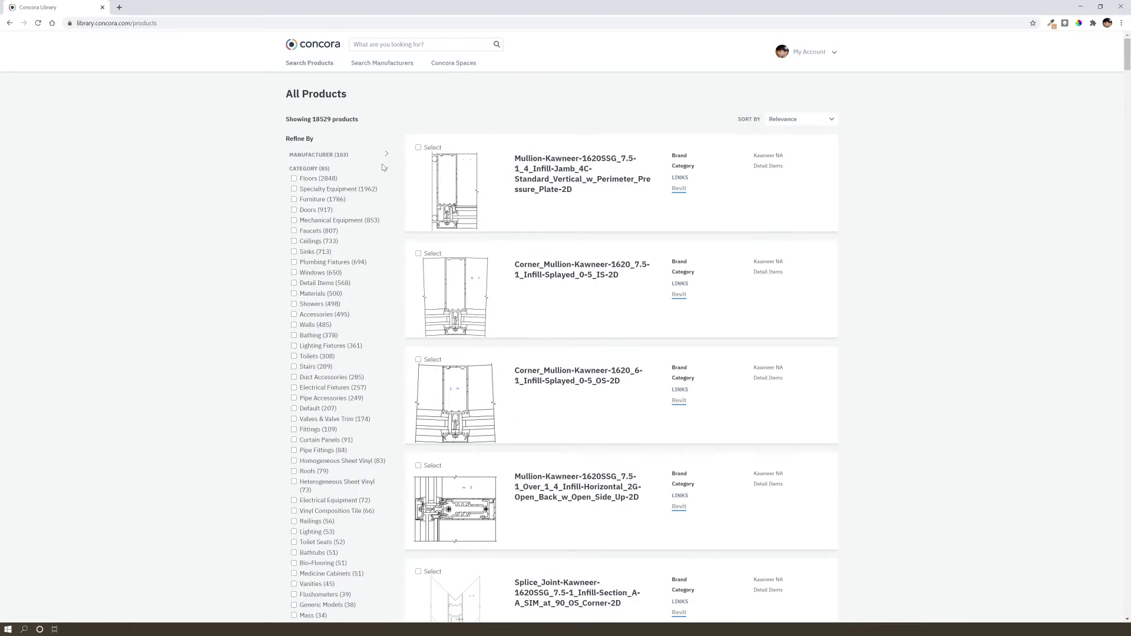
Filter the products to the Sinks category and the RFA file type
{"action": "left_click", "coordinate": [295, 253]}
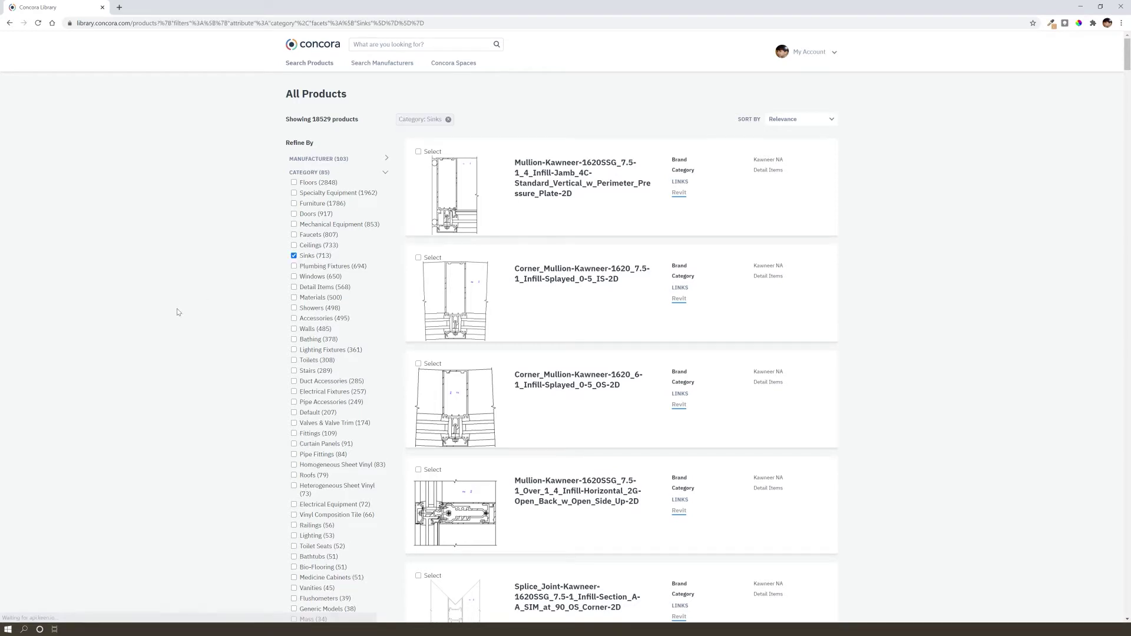
{"action": "left_click", "coordinate": [387, 174]}
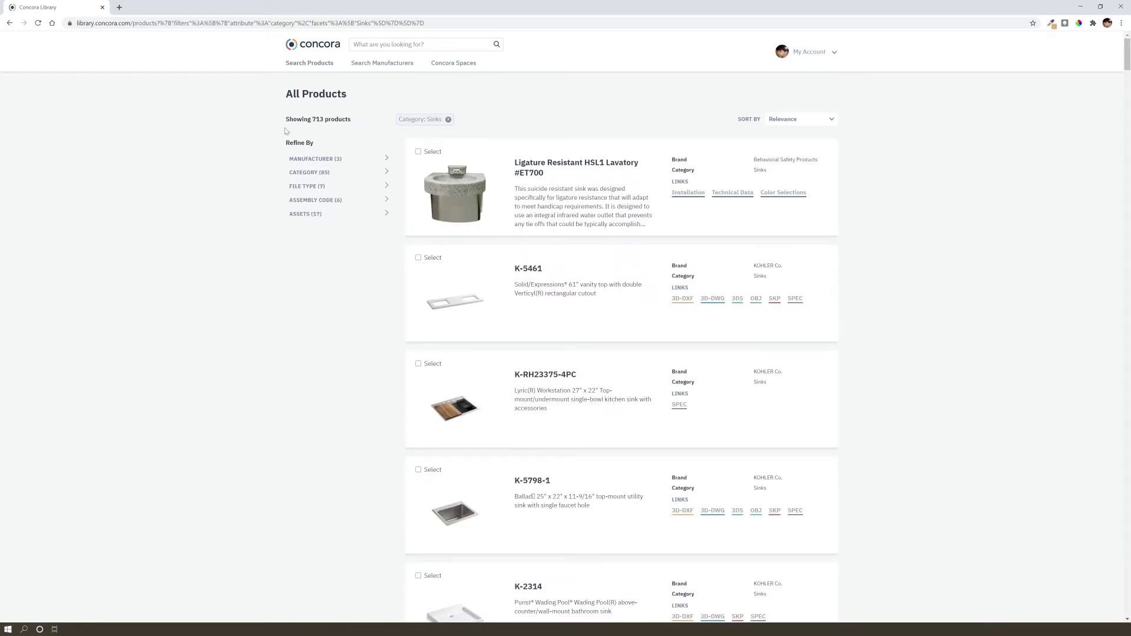
{"action": "left_click", "coordinate": [387, 187]}
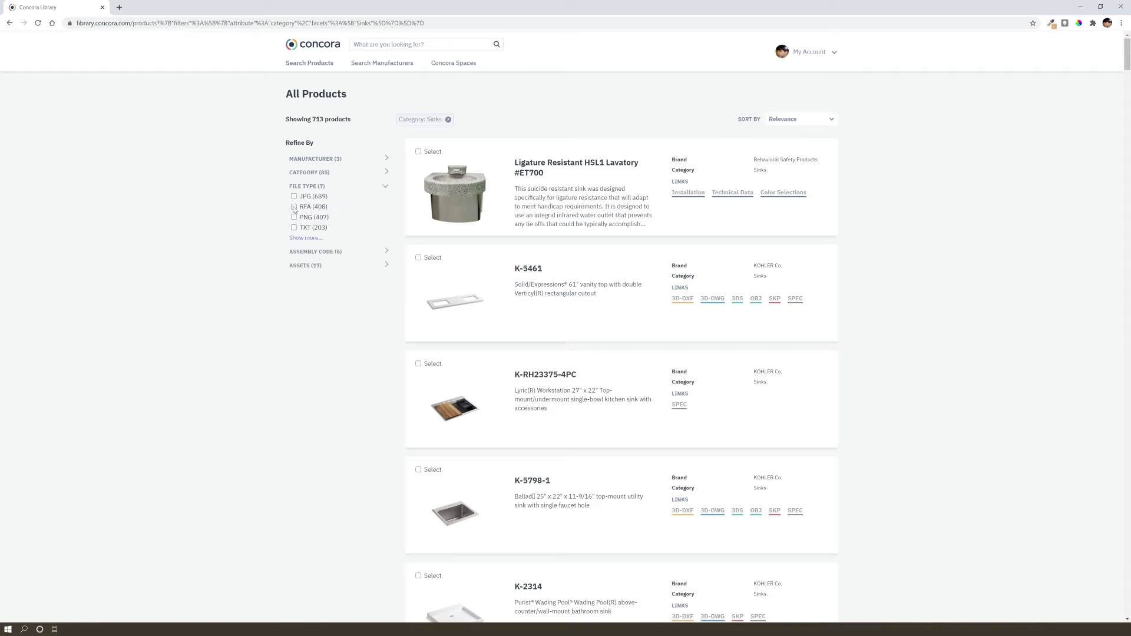
{"action": "left_click", "coordinate": [294, 207]}
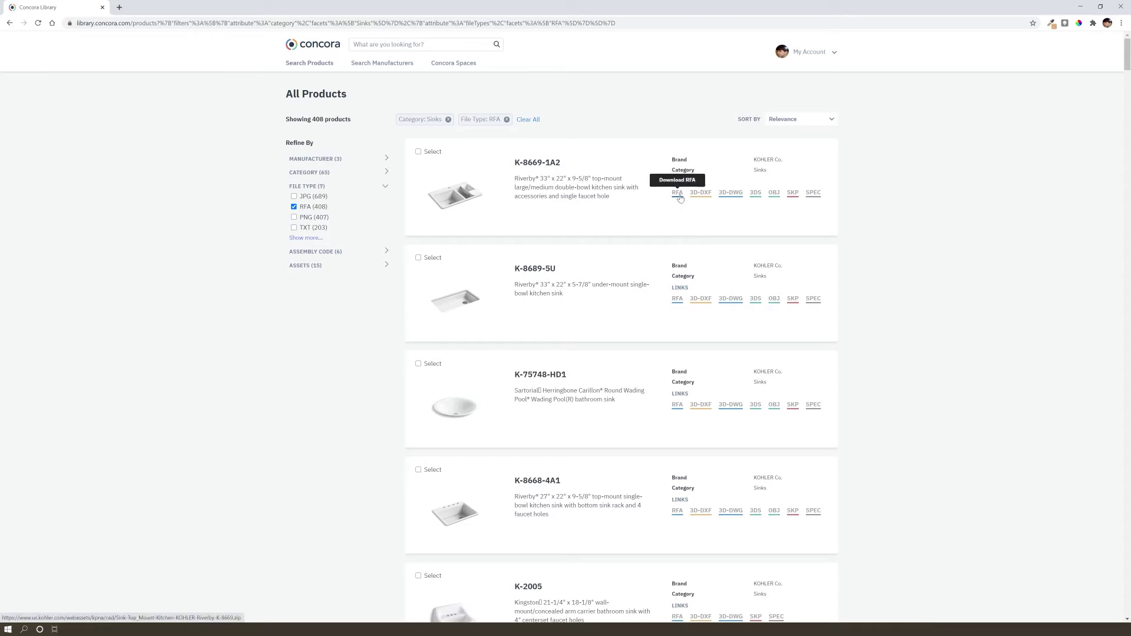
Download the RFA file of the KOHLER K-8689-5U Riverby sink and open it in Revit, upgrading the model
{"action": "left_click", "coordinate": [679, 299]}
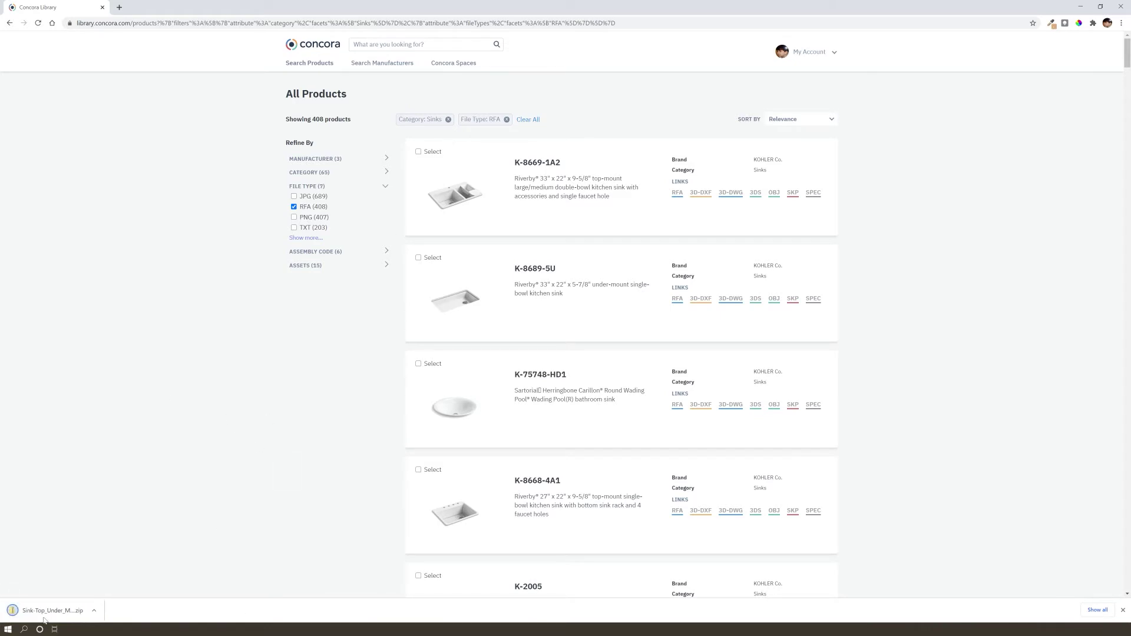
{"action": "left_click", "coordinate": [71, 613]}
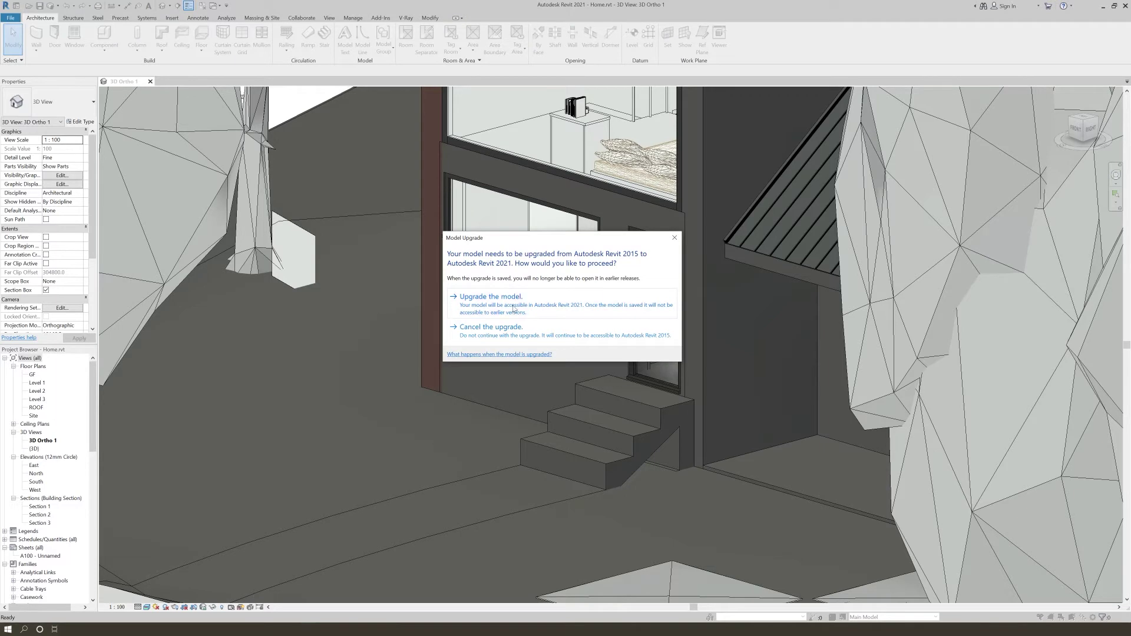
{"action": "left_click", "coordinate": [514, 309]}
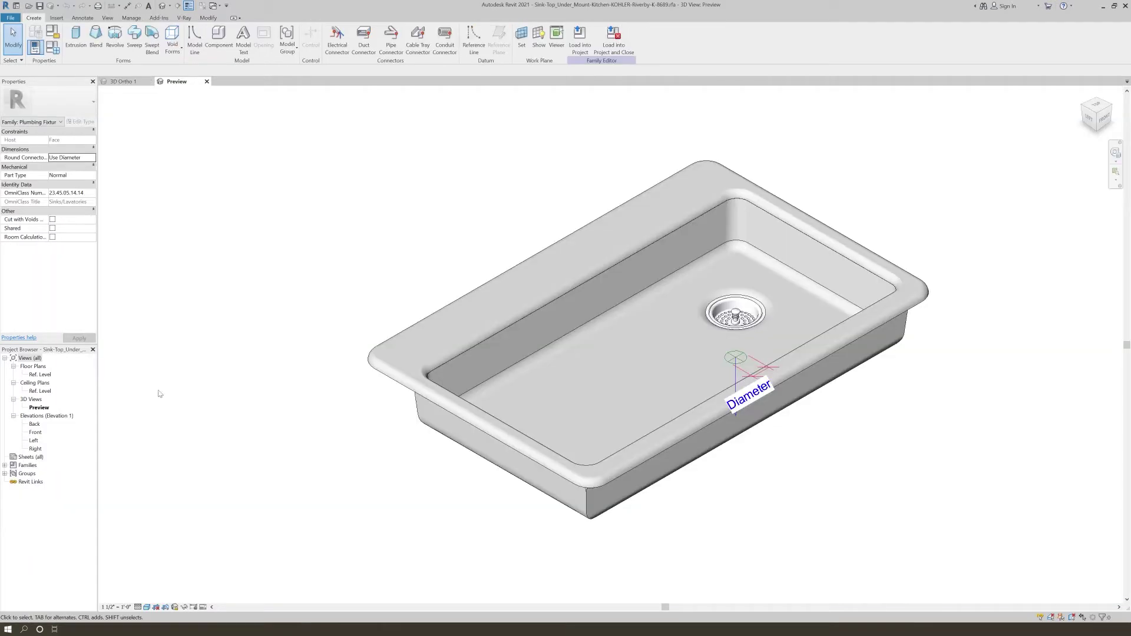
Load the Riverby sink family into the Home.rvt project and bring the kitchen area into view
{"action": "left_click", "coordinate": [577, 46]}
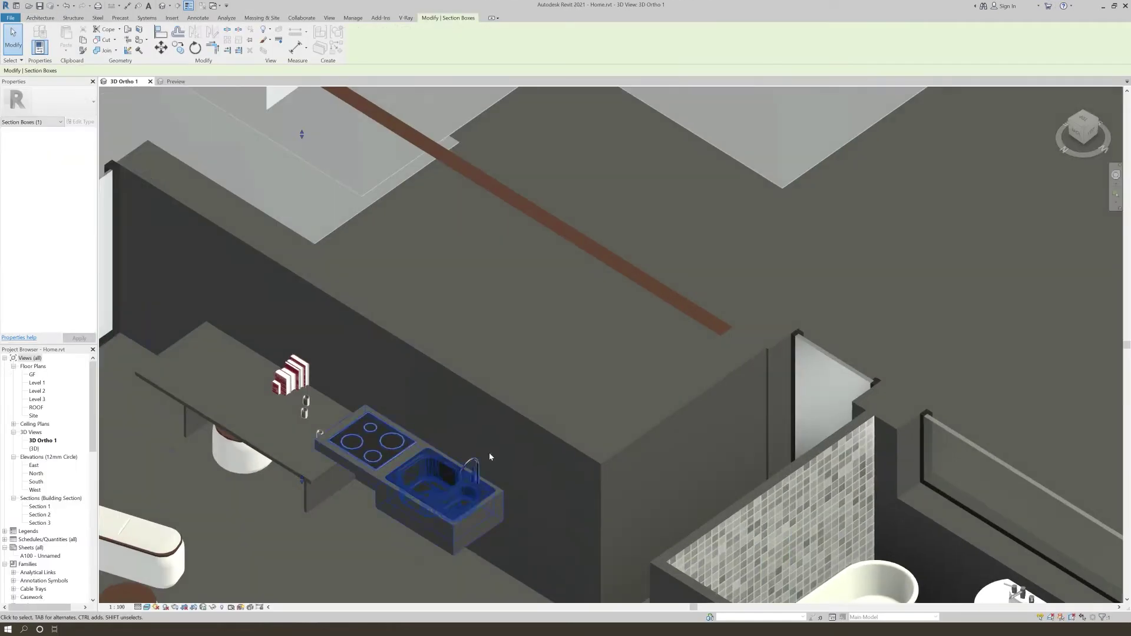
{"action": "scroll", "coordinate": [505, 398], "scroll_direction": "down", "scroll_amount": 2}
{"action": "scroll", "coordinate": [284, 402], "scroll_direction": "up", "scroll_amount": 1}
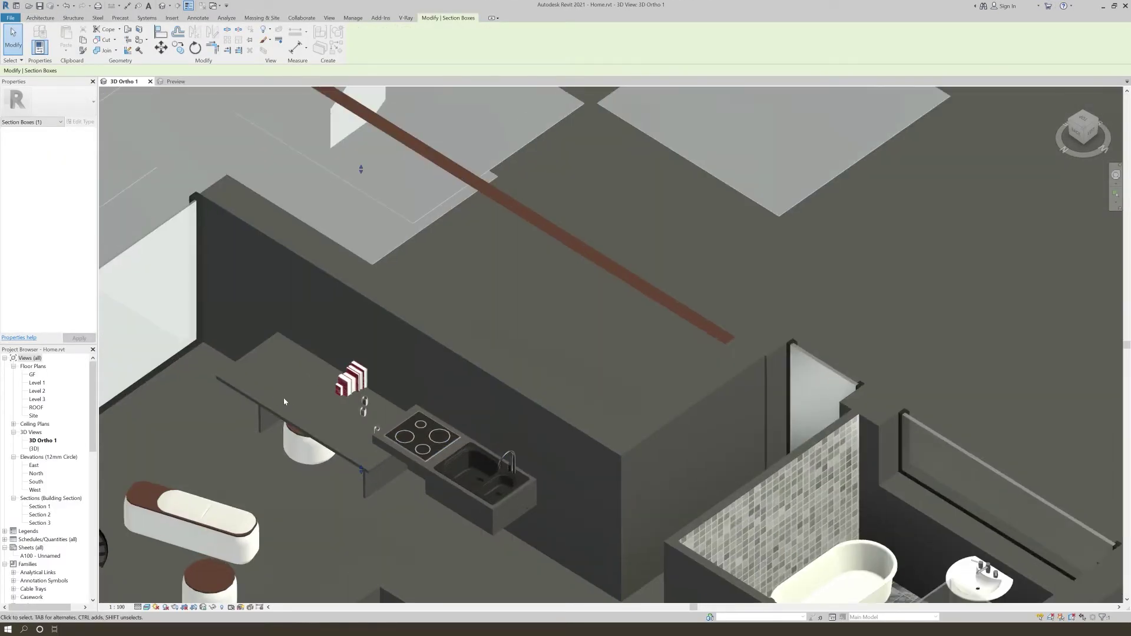
Place the Riverby sink component on the wood table's top face, at the end away from the cooktop, and inspect it
{"action": "left_click", "coordinate": [37, 18]}
{"action": "left_click", "coordinate": [99, 33]}
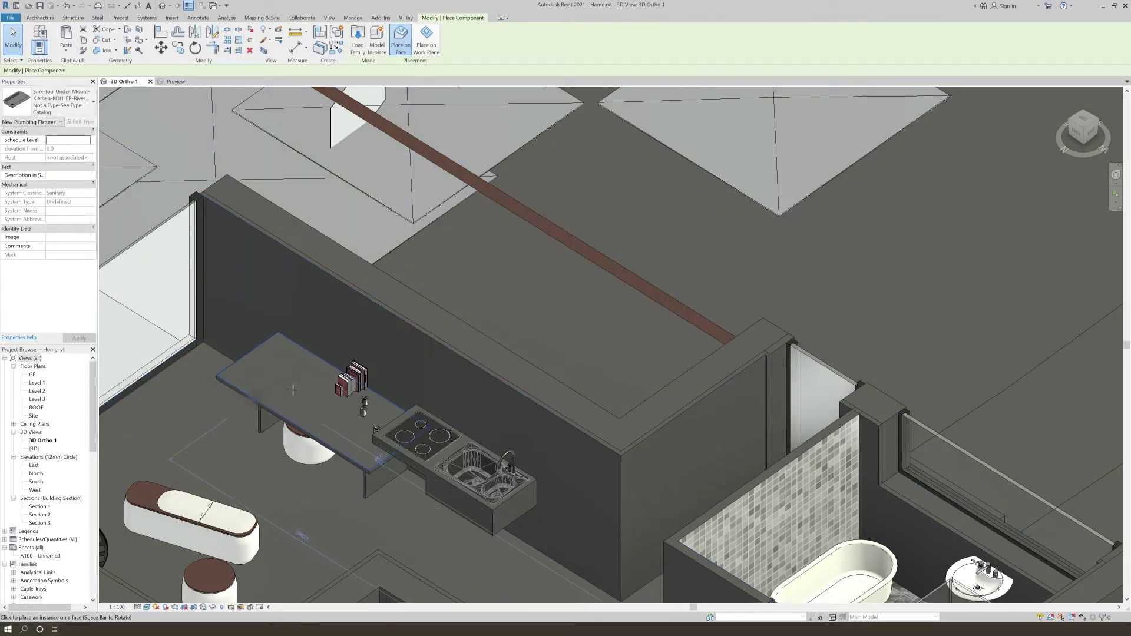
{"action": "scroll", "coordinate": [300, 387], "scroll_direction": "up", "scroll_amount": 3}
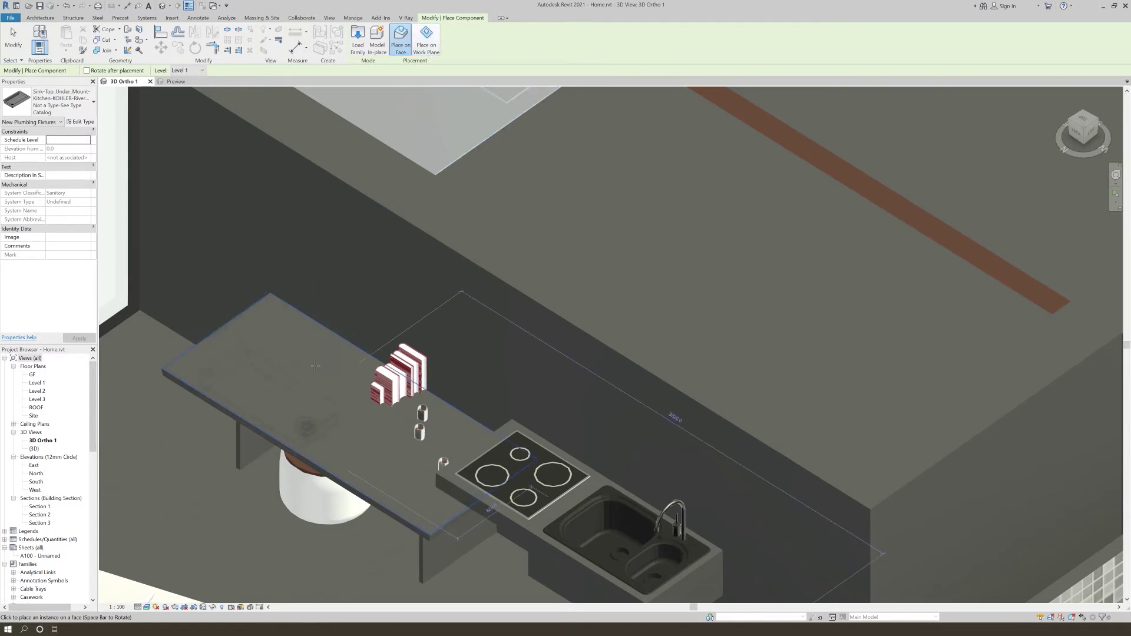
{"action": "scroll", "coordinate": [320, 361], "scroll_direction": "up", "scroll_amount": 3}
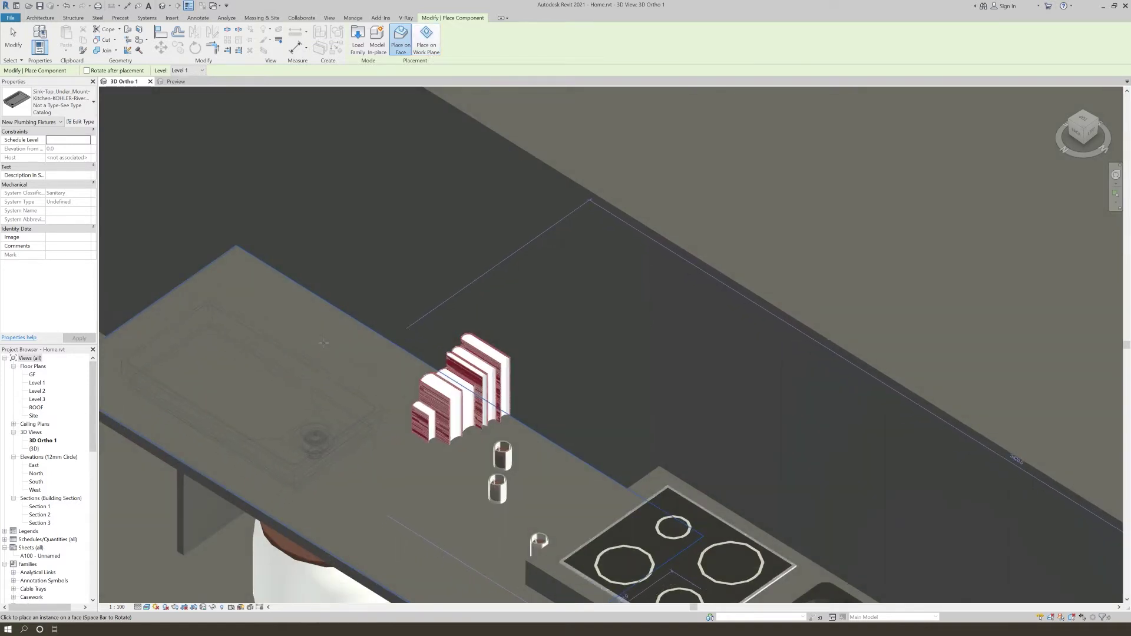
{"action": "left_click", "coordinate": [323, 342]}
{"action": "key", "text": "Escape"}
{"action": "middle_click_drag", "start_coordinate": [302, 511], "coordinate": [386, 501], "text": "shift"}
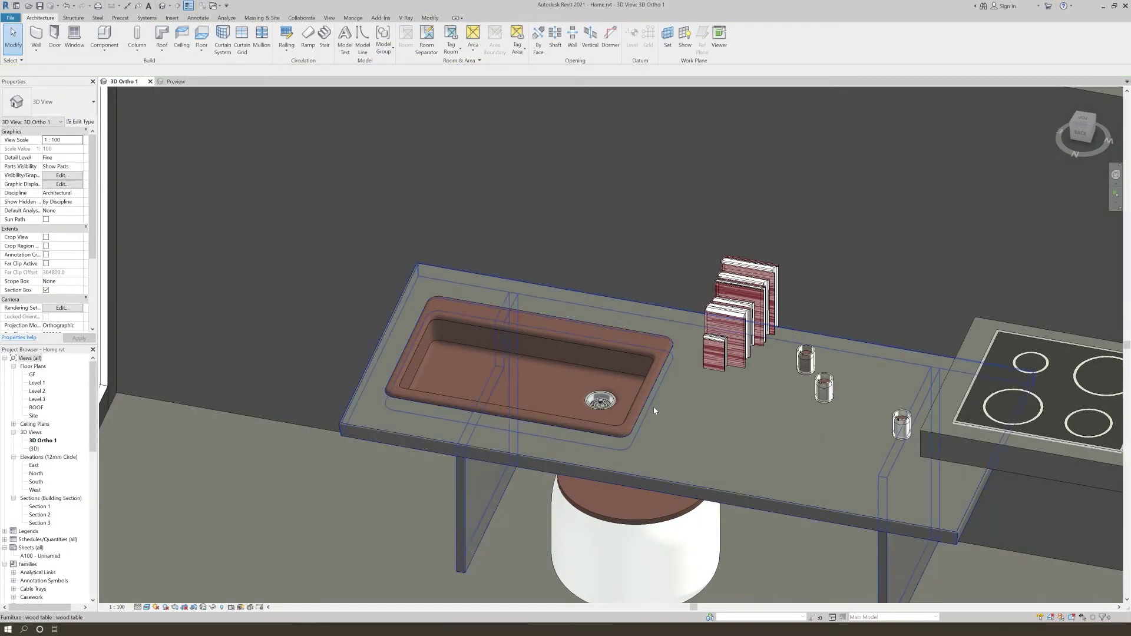
{"action": "scroll", "coordinate": [698, 405], "scroll_direction": "up", "scroll_amount": 2}
{"action": "scroll", "coordinate": [684, 393], "scroll_direction": "up", "scroll_amount": 1}
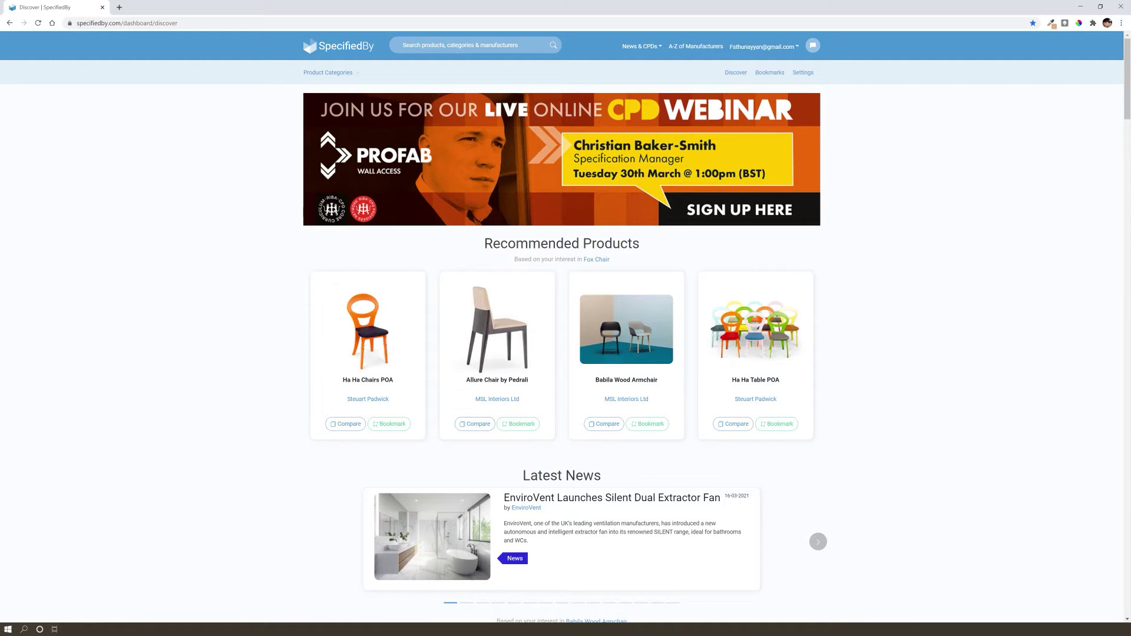
Browse the full list of building product categories on SpecifiedBy and return to the Discover page
{"action": "left_click", "coordinate": [347, 76]}
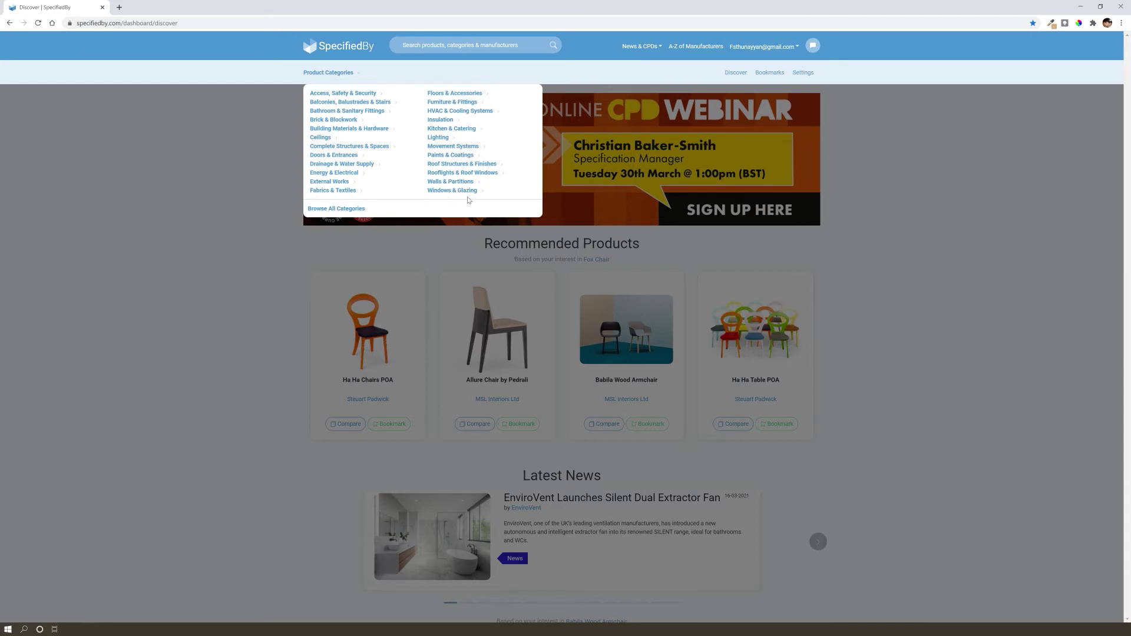
{"action": "left_click", "coordinate": [361, 210]}
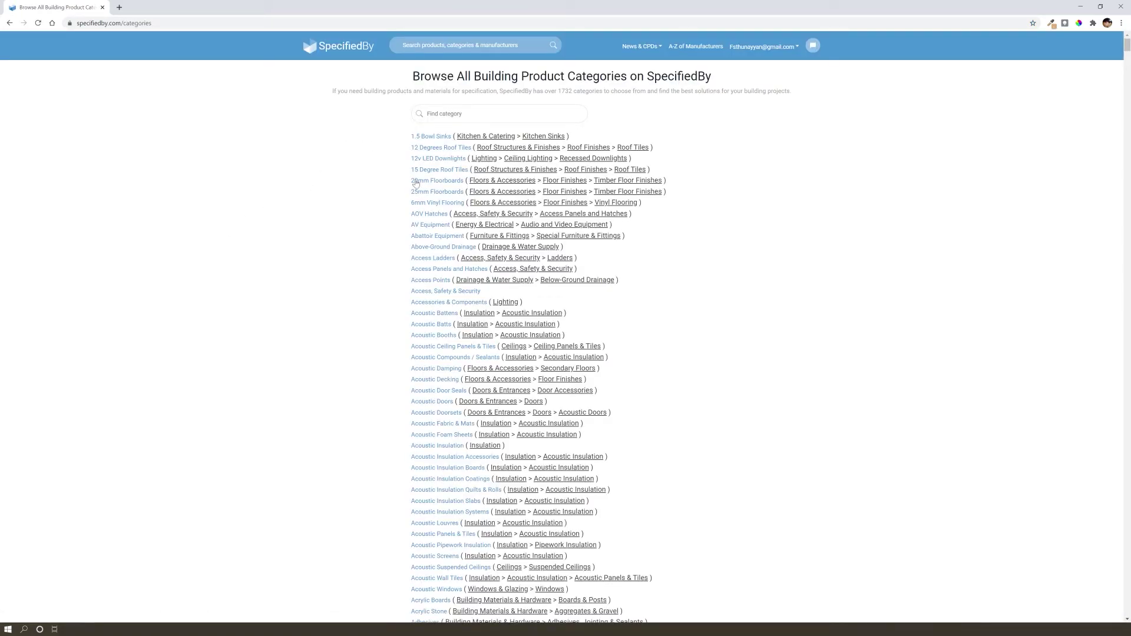
{"action": "scroll", "coordinate": [415, 448], "scroll_direction": "down", "scroll_amount": 10}
{"action": "scroll", "coordinate": [415, 448], "scroll_direction": "up", "scroll_amount": 10}
{"action": "key", "text": "F5"}
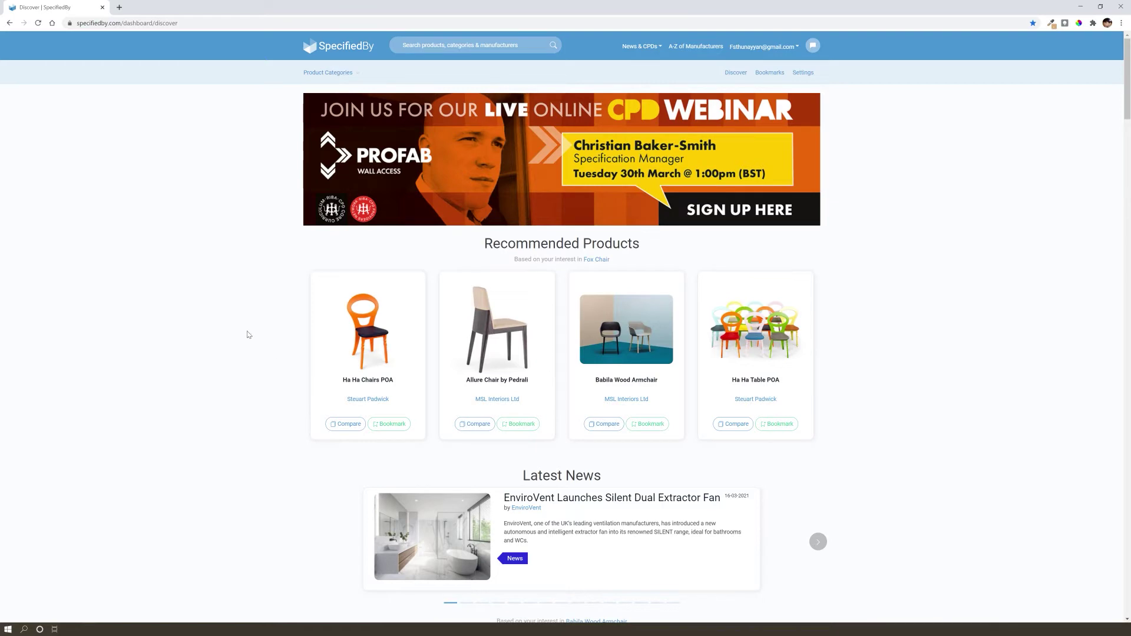
Open the Towel Rails category under Bathroom & Sanitary Fittings and review its filters, including File Downloads and BIM
{"action": "left_click", "coordinate": [348, 73]}
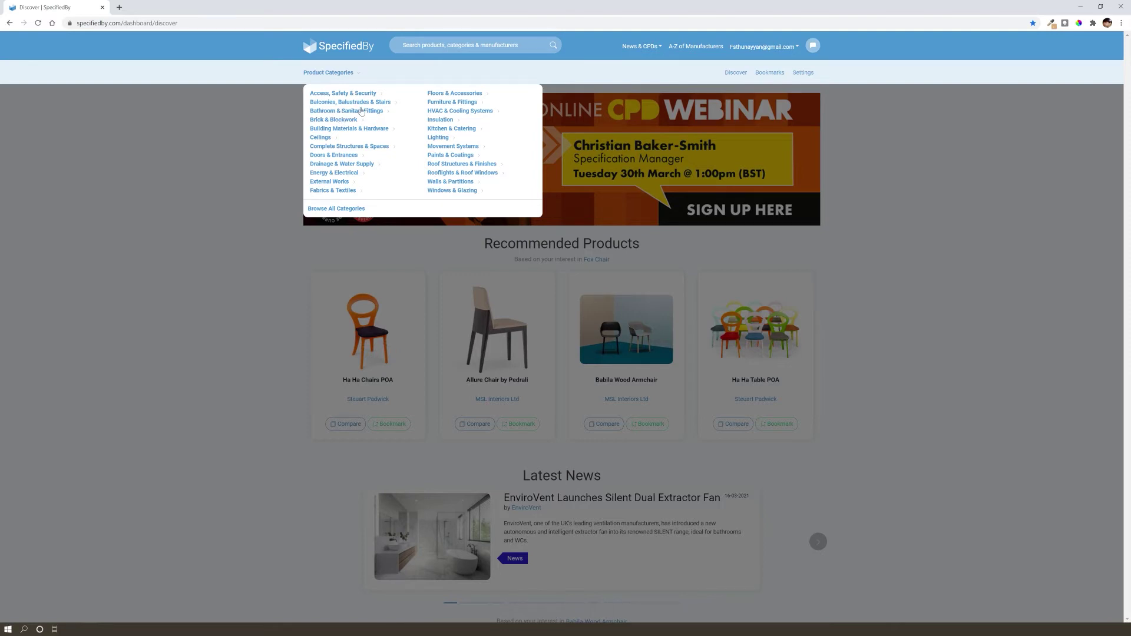
{"action": "left_click", "coordinate": [362, 110]}
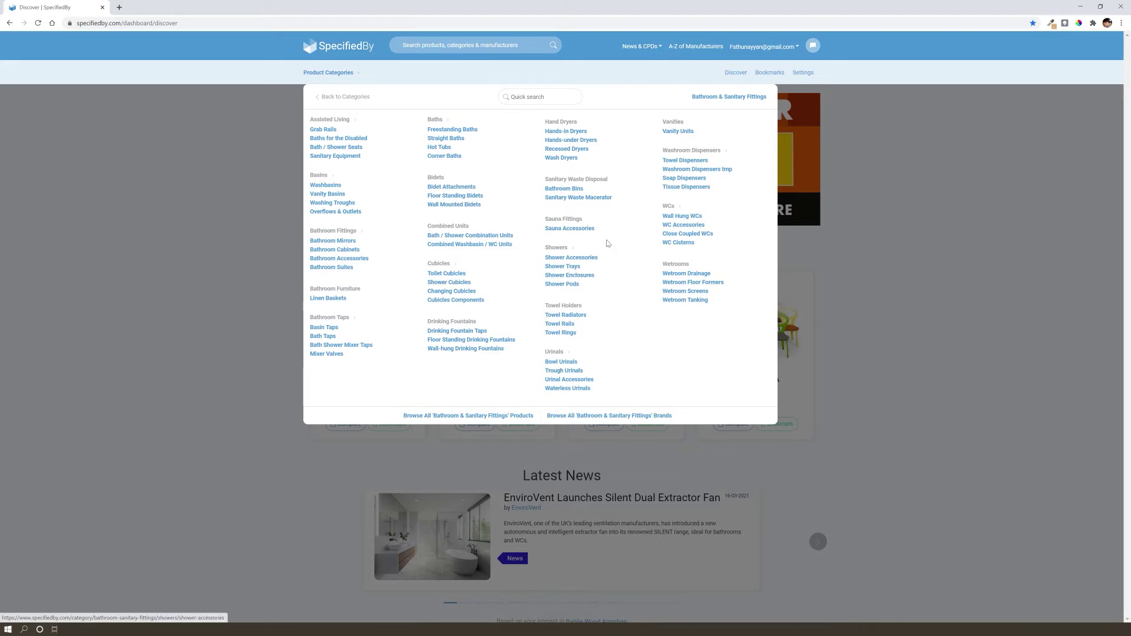
{"action": "left_click", "coordinate": [566, 325]}
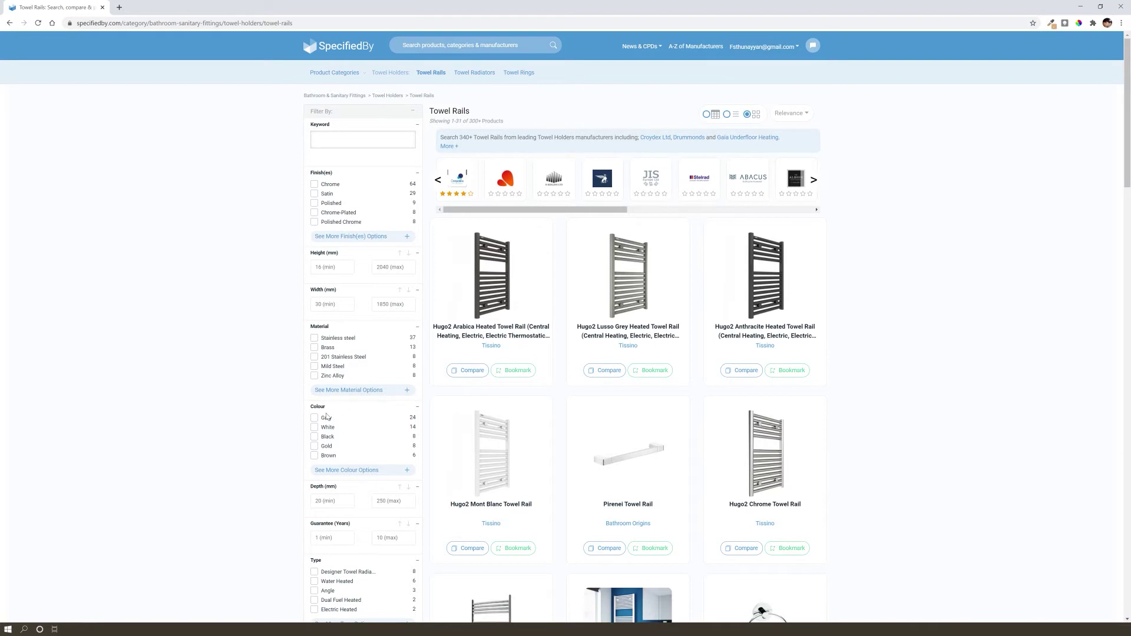
{"action": "scroll", "coordinate": [327, 330], "scroll_direction": "down", "scroll_amount": 3}
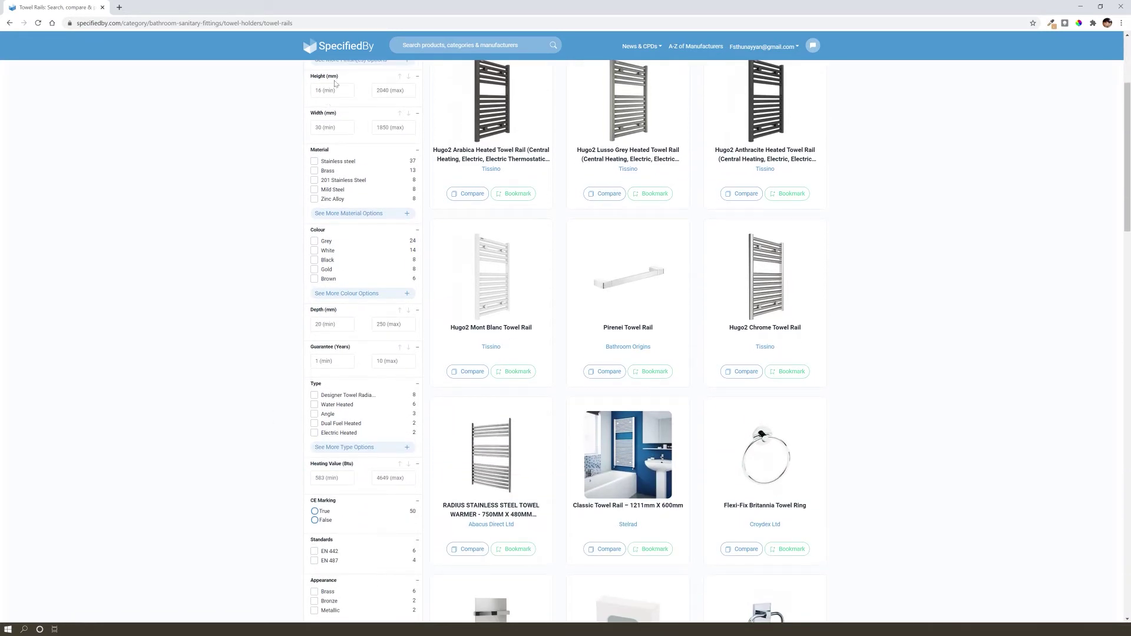
{"action": "scroll", "coordinate": [388, 470], "scroll_direction": "down", "scroll_amount": 5}
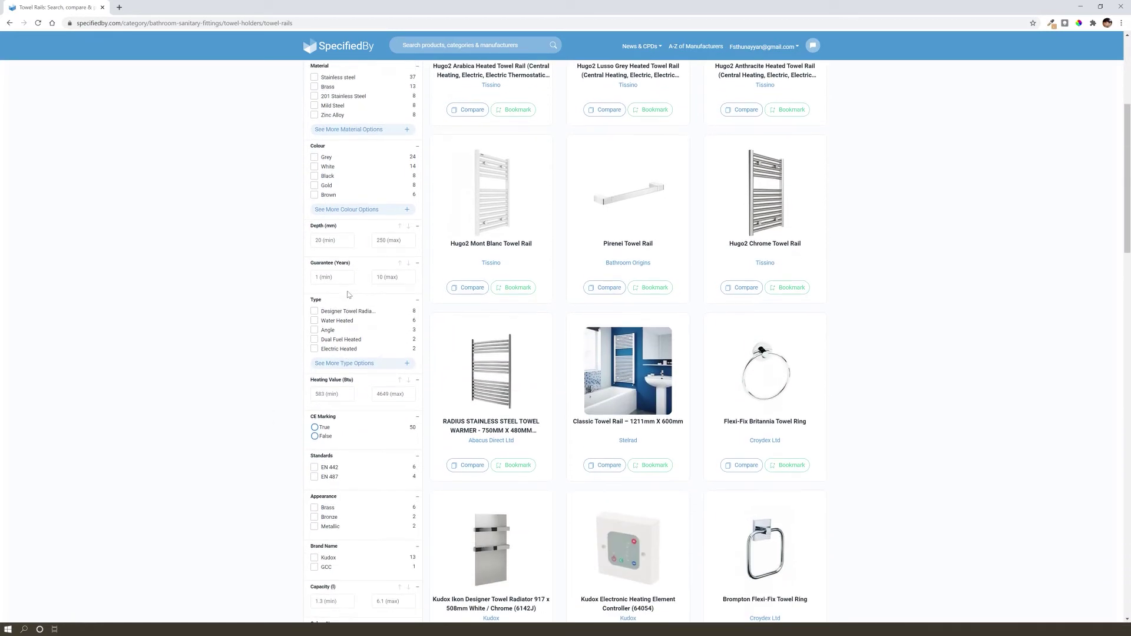
{"action": "scroll", "coordinate": [346, 231], "scroll_direction": "down", "scroll_amount": 7}
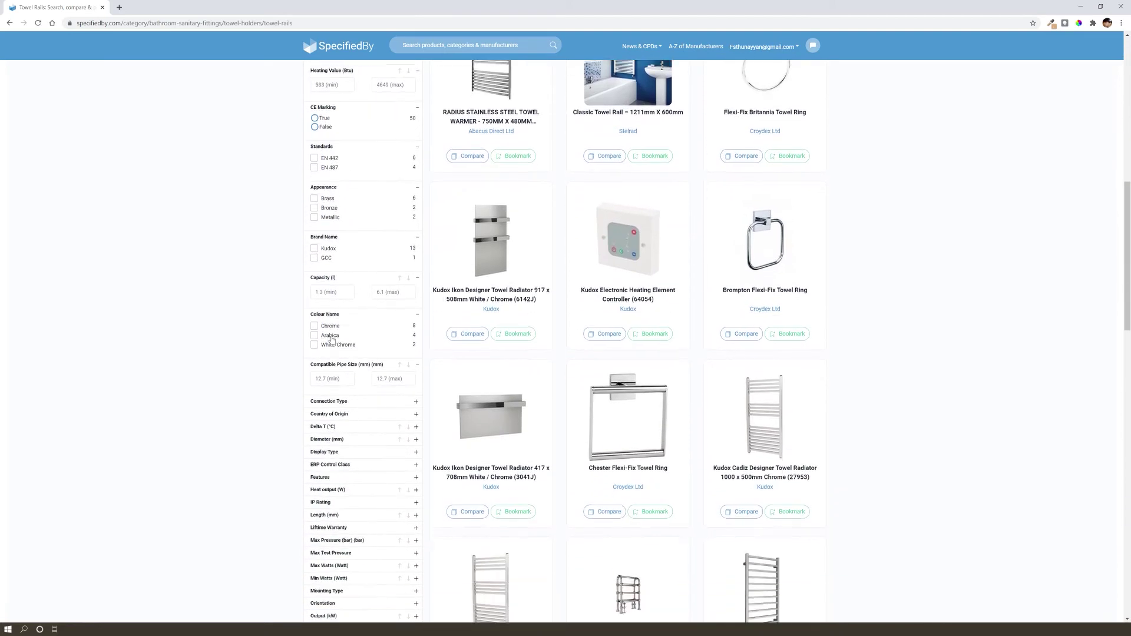
{"action": "scroll", "coordinate": [351, 424], "scroll_direction": "down", "scroll_amount": 4}
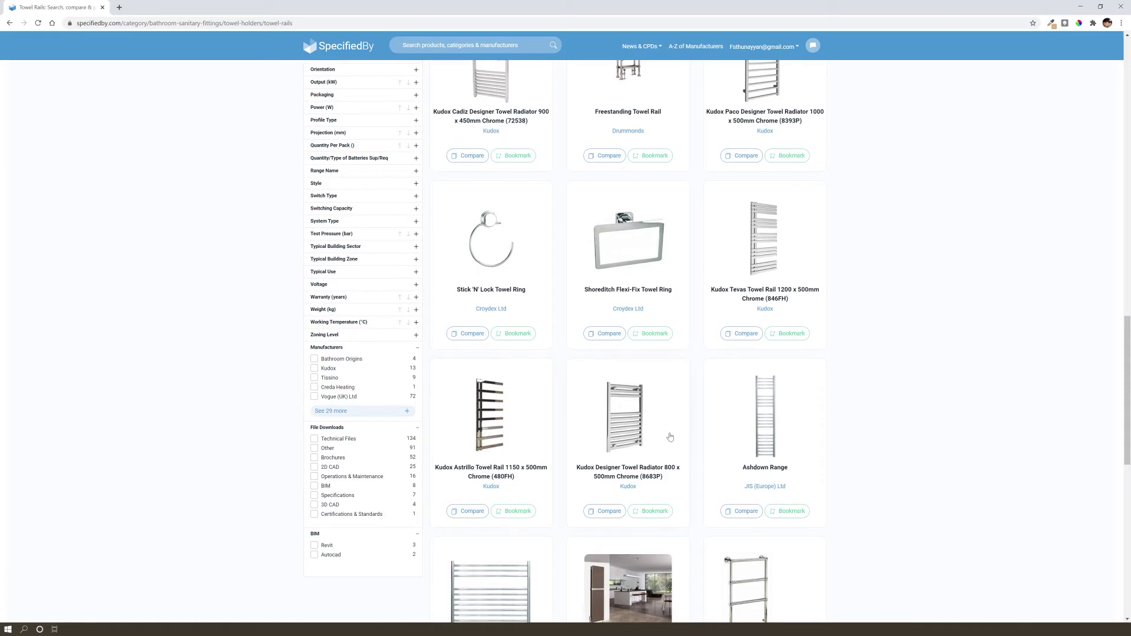
{"action": "scroll", "coordinate": [651, 374], "scroll_direction": "up", "scroll_amount": 15}
{"action": "scroll", "coordinate": [556, 284], "scroll_direction": "up", "scroll_amount": 1}
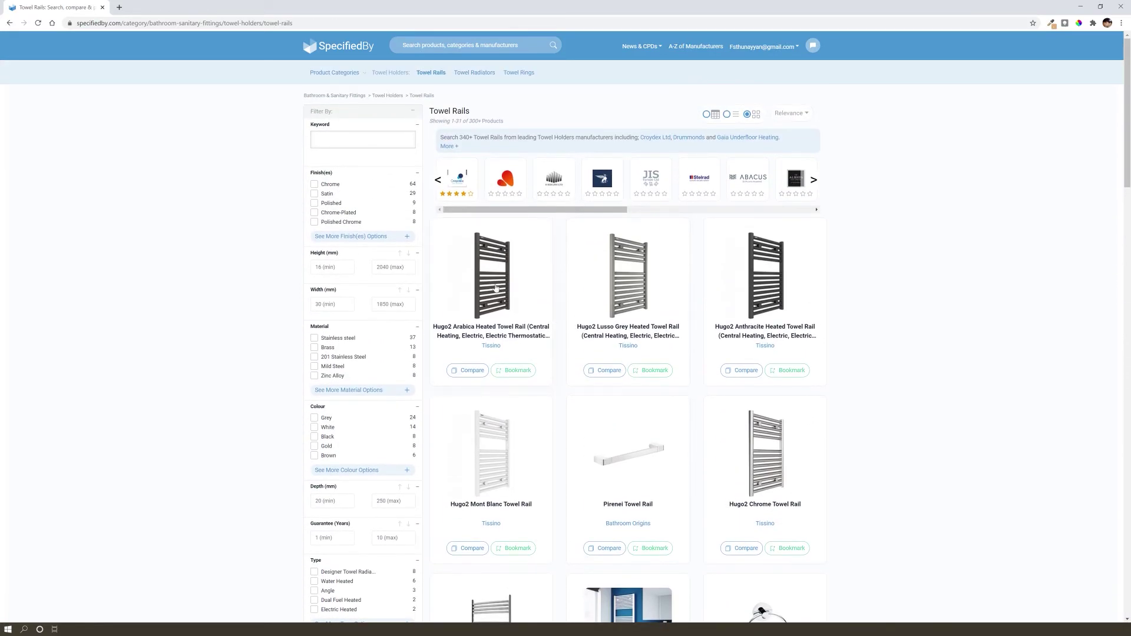
Open the Hugo2 Lusso Grey Heated Towel Rail product, expand its description and bring up its BIM file downloads
{"action": "left_click", "coordinate": [652, 289]}
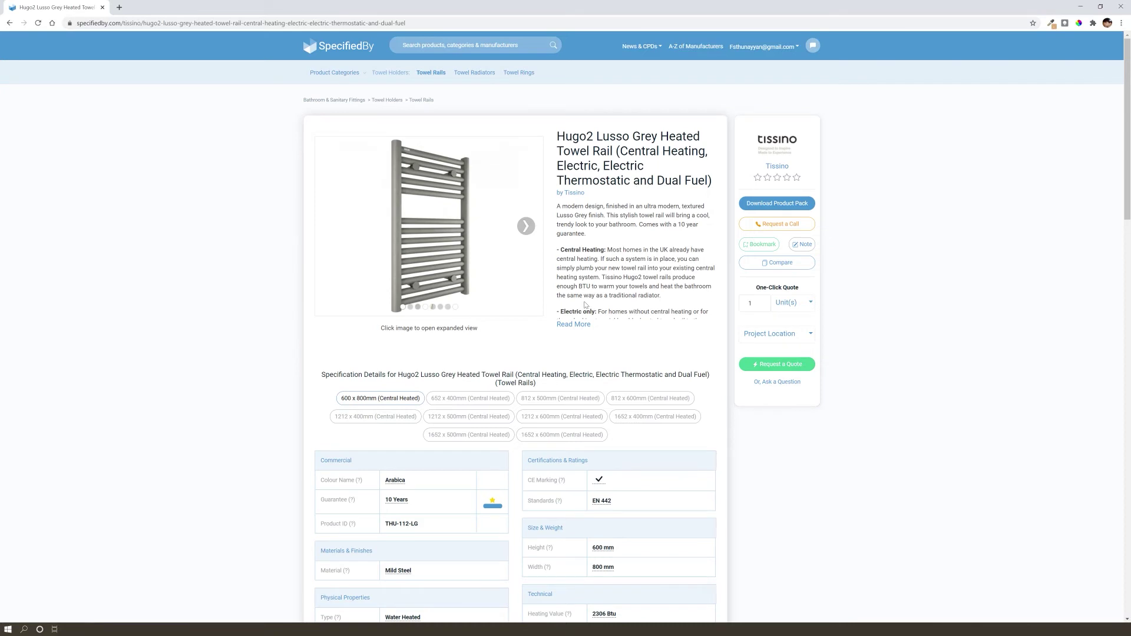
{"action": "left_click", "coordinate": [579, 325]}
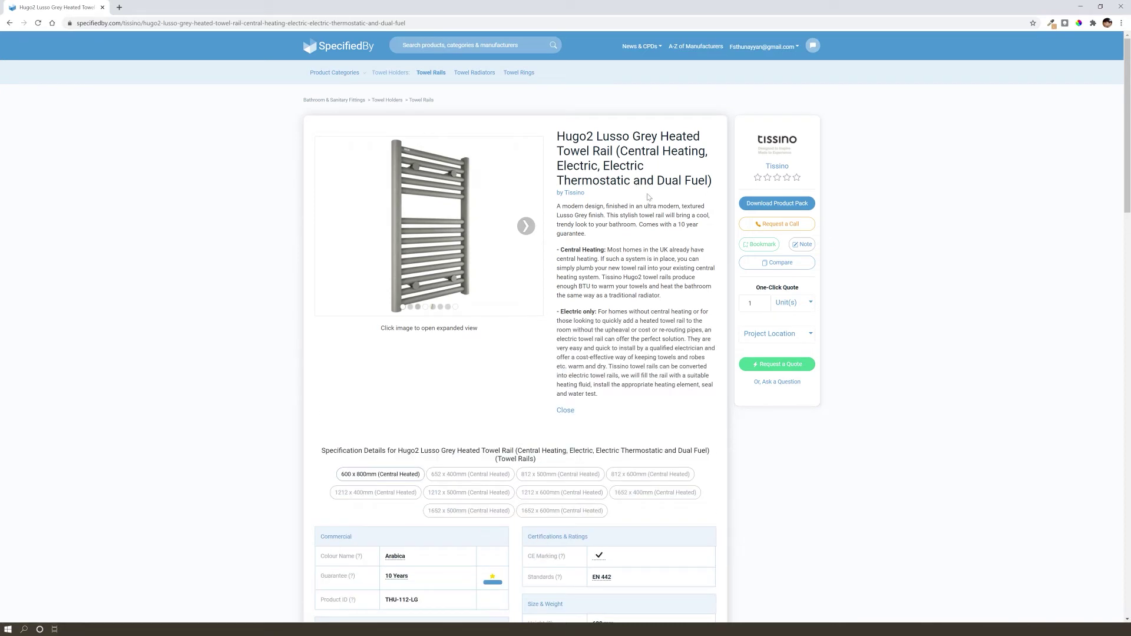
{"action": "scroll", "coordinate": [271, 266], "scroll_direction": "down", "scroll_amount": 4}
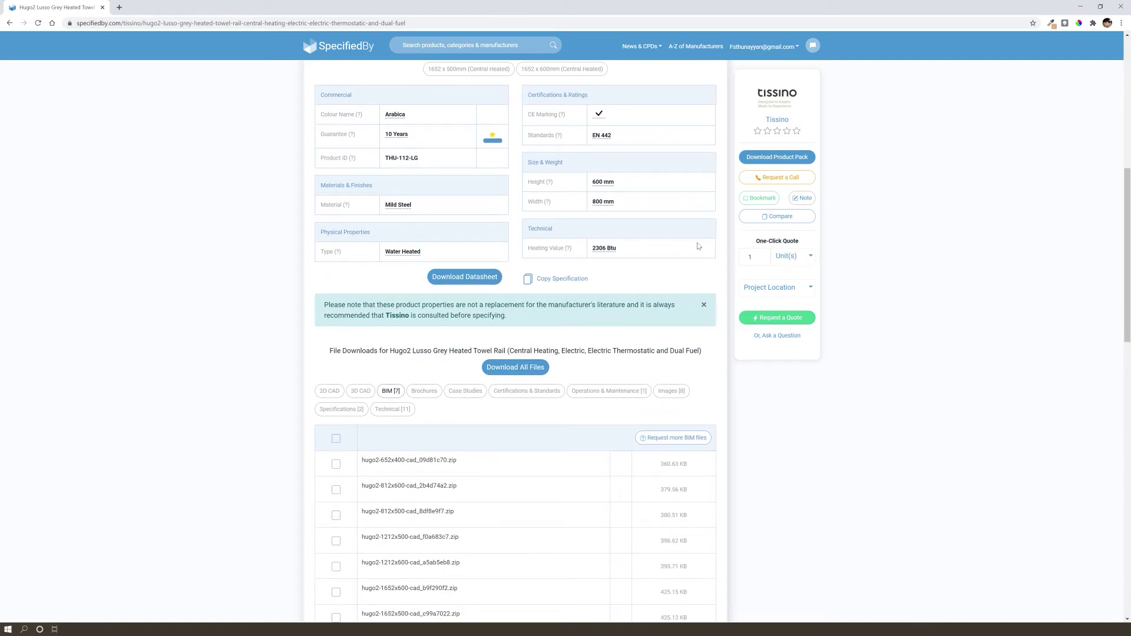
{"action": "scroll", "coordinate": [222, 293], "scroll_direction": "down", "scroll_amount": 2}
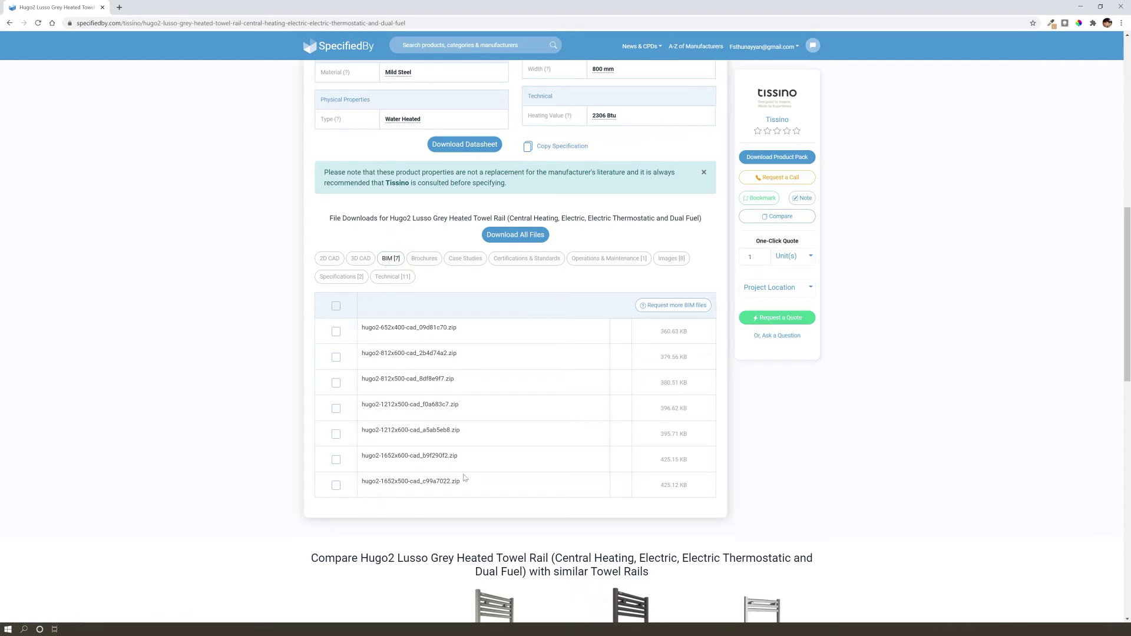
{"action": "left_click", "coordinate": [519, 236]}
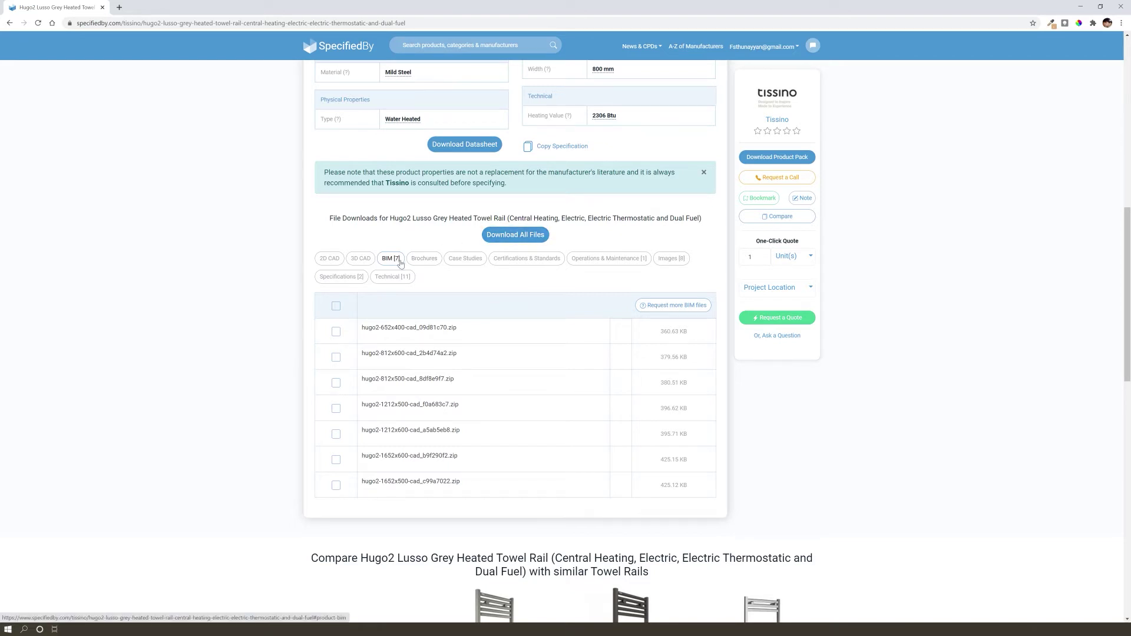
{"action": "scroll", "coordinate": [436, 262], "scroll_direction": "down", "scroll_amount": 2}
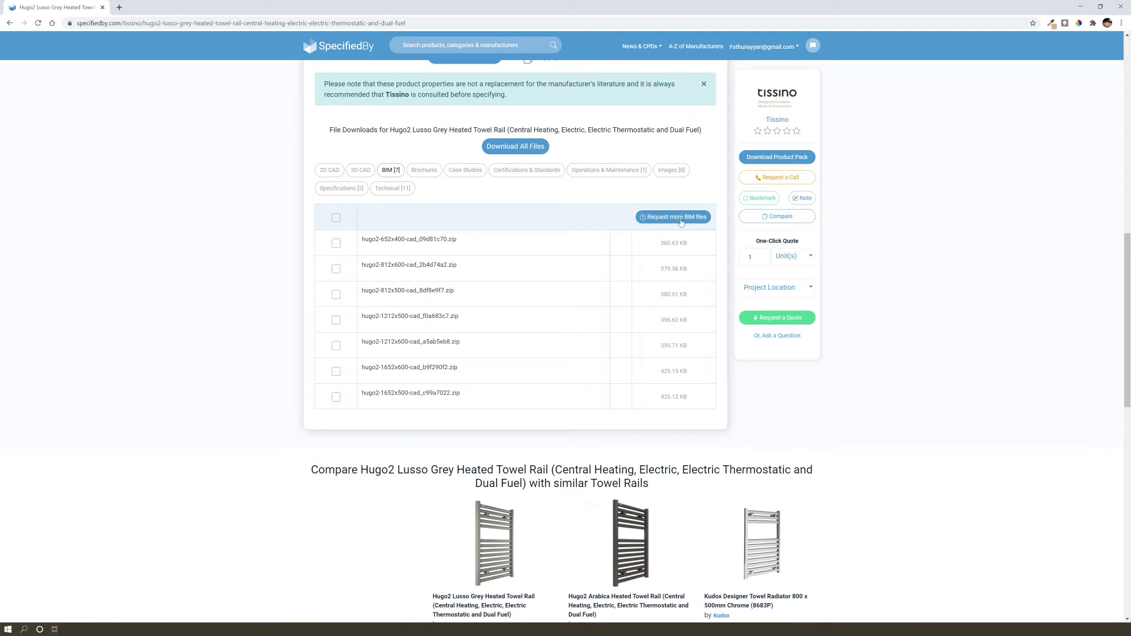
Download hugo2-652x400-cad_09d81c70.zip and open its towel rail family in Revit, upgrading the model
{"action": "left_click", "coordinate": [336, 243]}
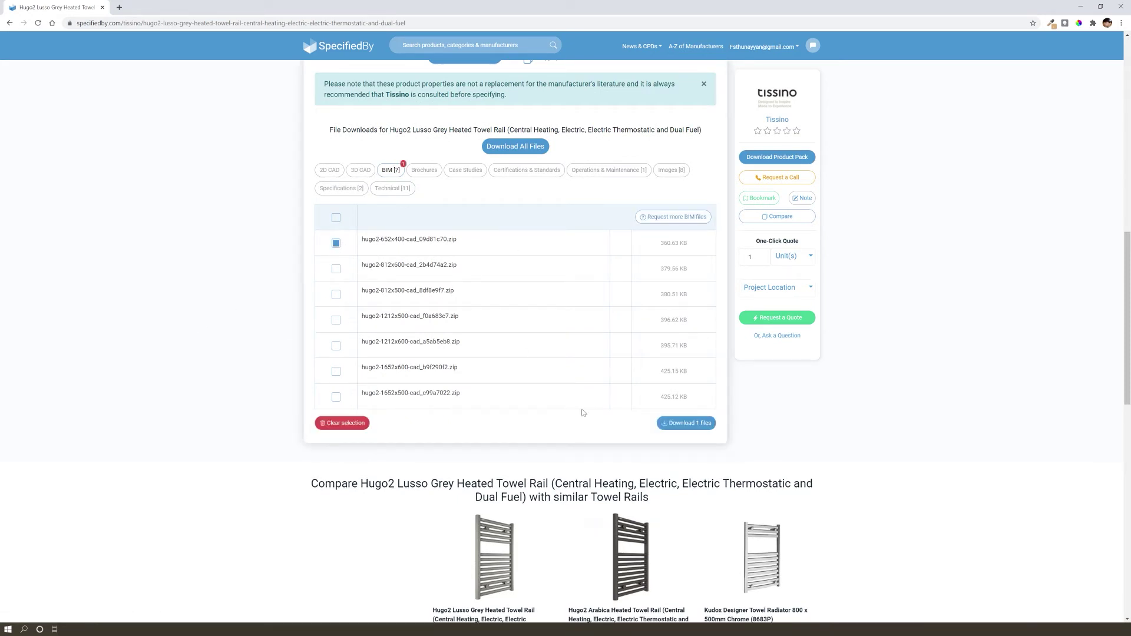
{"action": "left_click", "coordinate": [684, 423]}
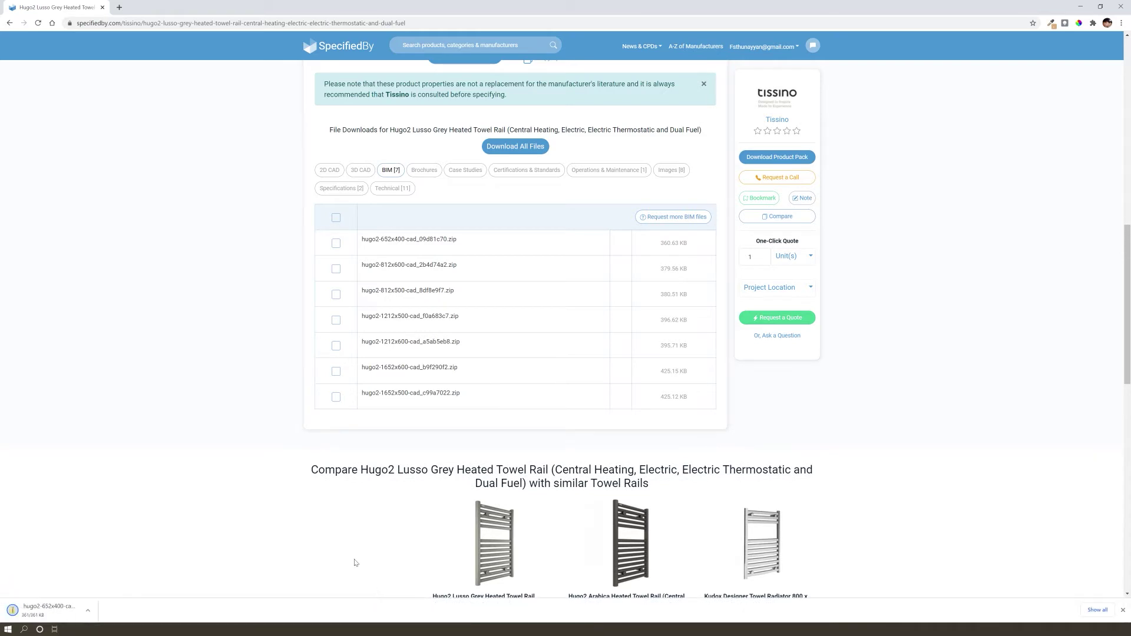
{"action": "left_click", "coordinate": [79, 615]}
{"action": "left_click", "coordinate": [645, 157]}
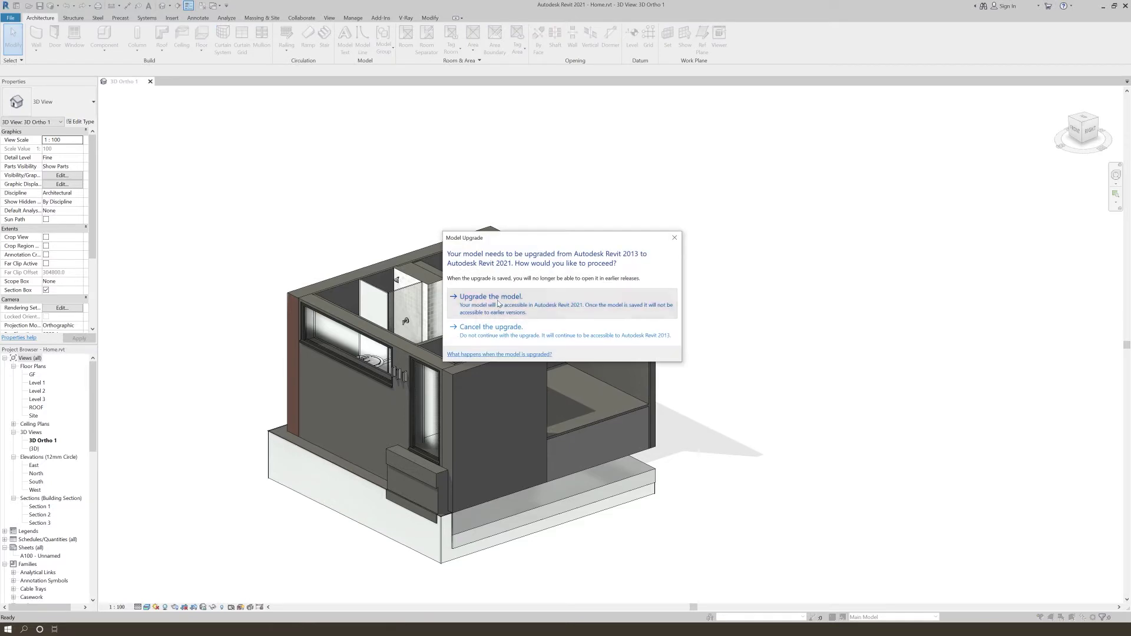
{"action": "left_click", "coordinate": [471, 298]}
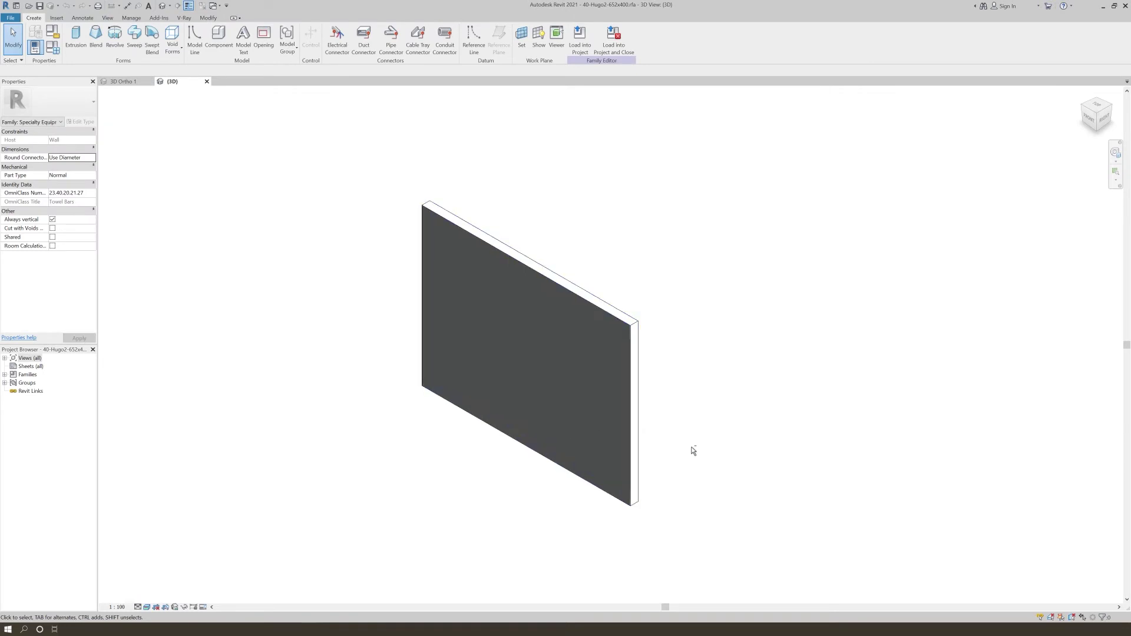
Inspect the Hugo2 towel rail on the other side of its host wall and load the family into the Home.rvt project
{"action": "middle_click_drag", "start_coordinate": [482, 491], "coordinate": [147, 490], "text": "shift"}
{"action": "scroll", "coordinate": [554, 348], "scroll_direction": "up", "scroll_amount": 4}
{"action": "scroll", "coordinate": [489, 378], "scroll_direction": "up", "scroll_amount": 5}
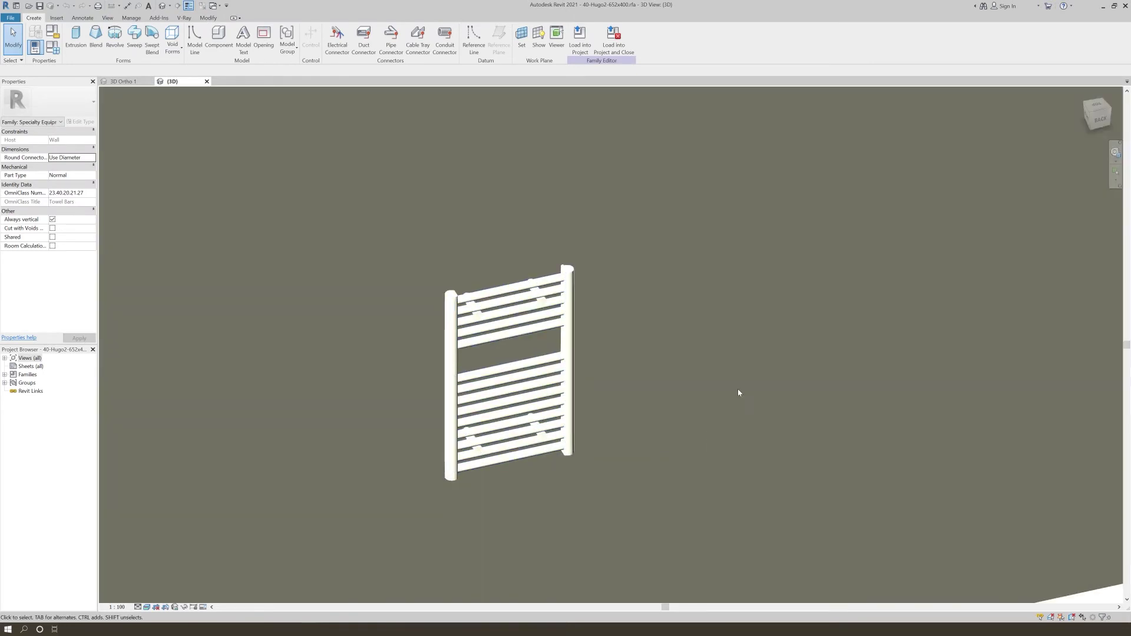
{"action": "left_click", "coordinate": [580, 42]}
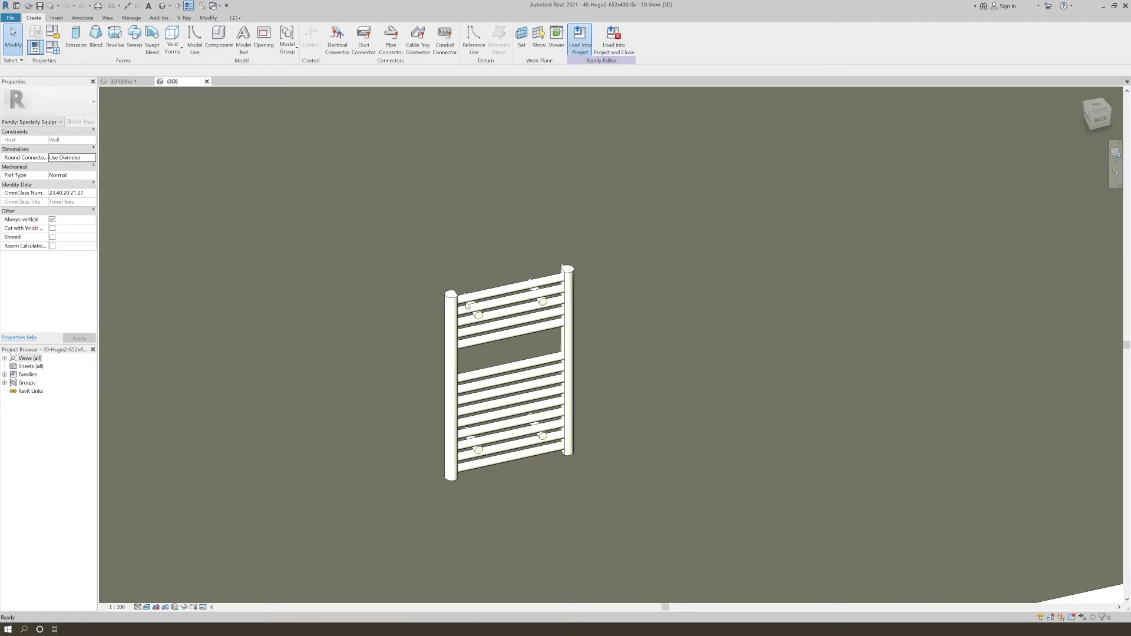
Place the Hugo2 652x400 towel rail on the bathroom wall between the washbasin and the shower screen
{"action": "scroll", "coordinate": [377, 345], "scroll_direction": "up", "scroll_amount": 4}
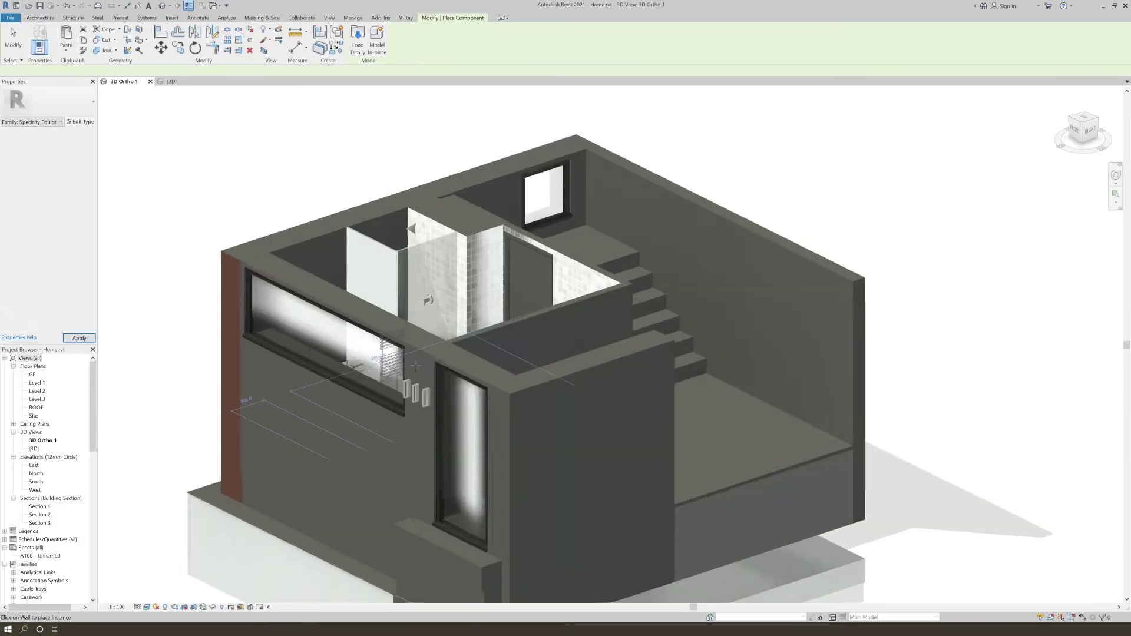
{"action": "scroll", "coordinate": [392, 347], "scroll_direction": "down", "scroll_amount": 1}
{"action": "middle_click_drag", "start_coordinate": [471, 380], "coordinate": [329, 477], "text": "shift"}
{"action": "scroll", "coordinate": [423, 261], "scroll_direction": "up", "scroll_amount": 5}
{"action": "scroll", "coordinate": [441, 267], "scroll_direction": "up", "scroll_amount": 2}
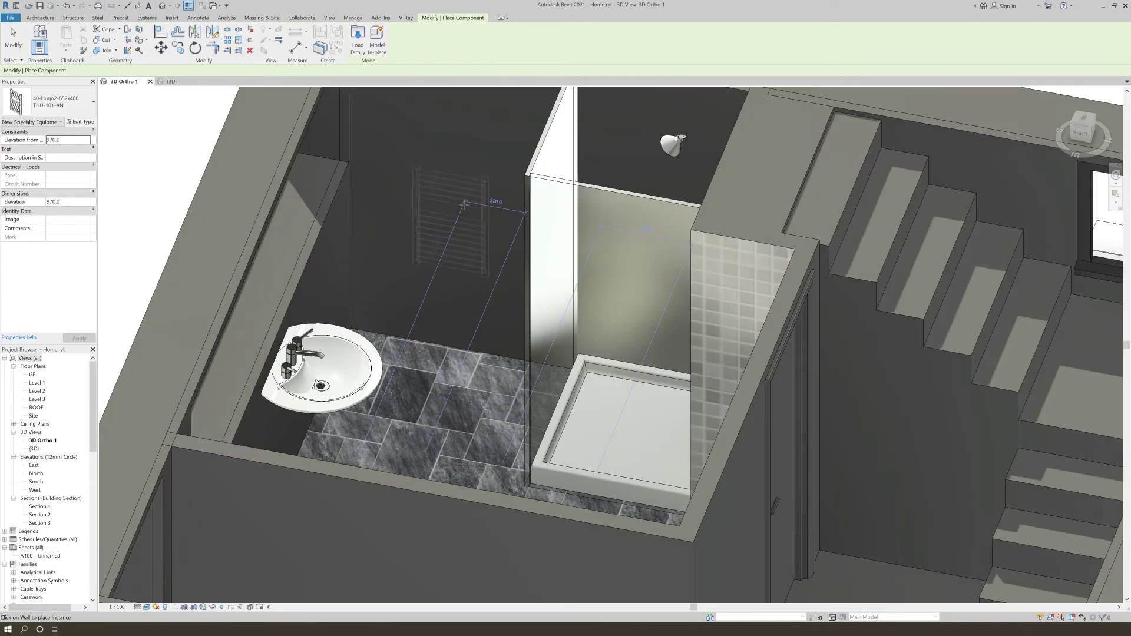
{"action": "left_click", "coordinate": [456, 219]}
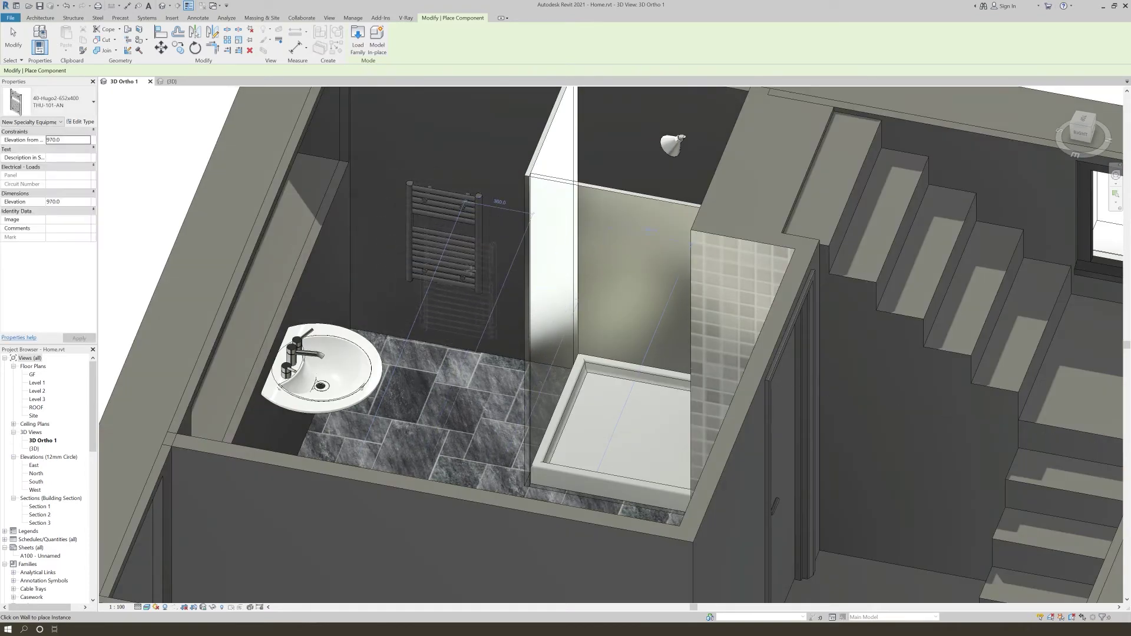
{"action": "key", "text": "Escape"}
{"action": "key", "text": "Escape"}
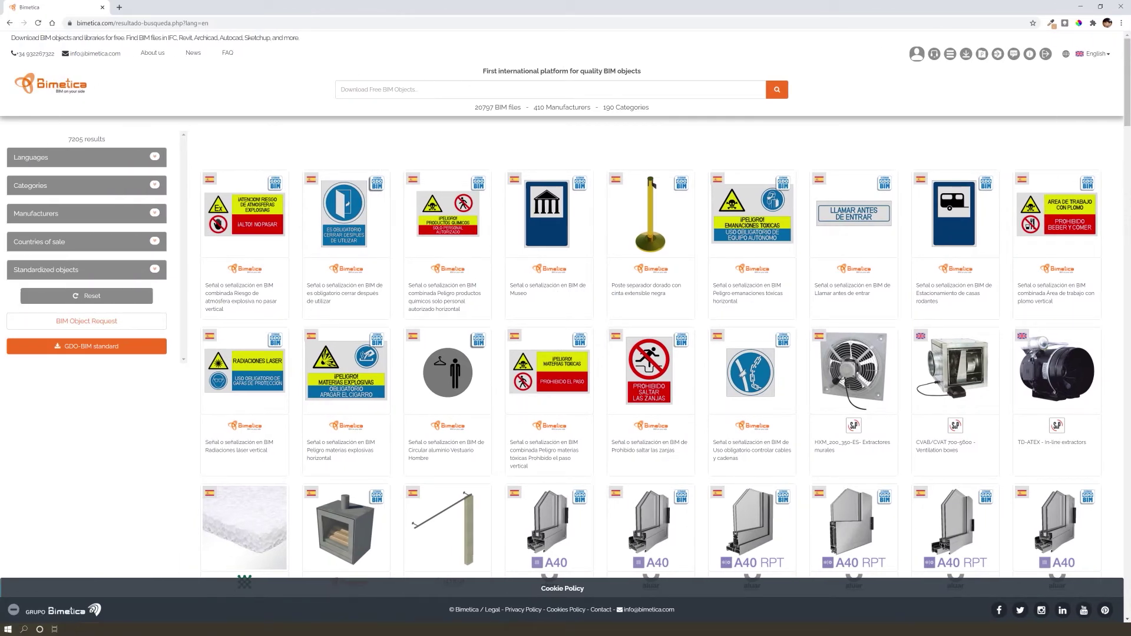
On the Bimetica website, set the site language to English and check the options of the Languages filter
{"action": "left_click", "coordinate": [1105, 55]}
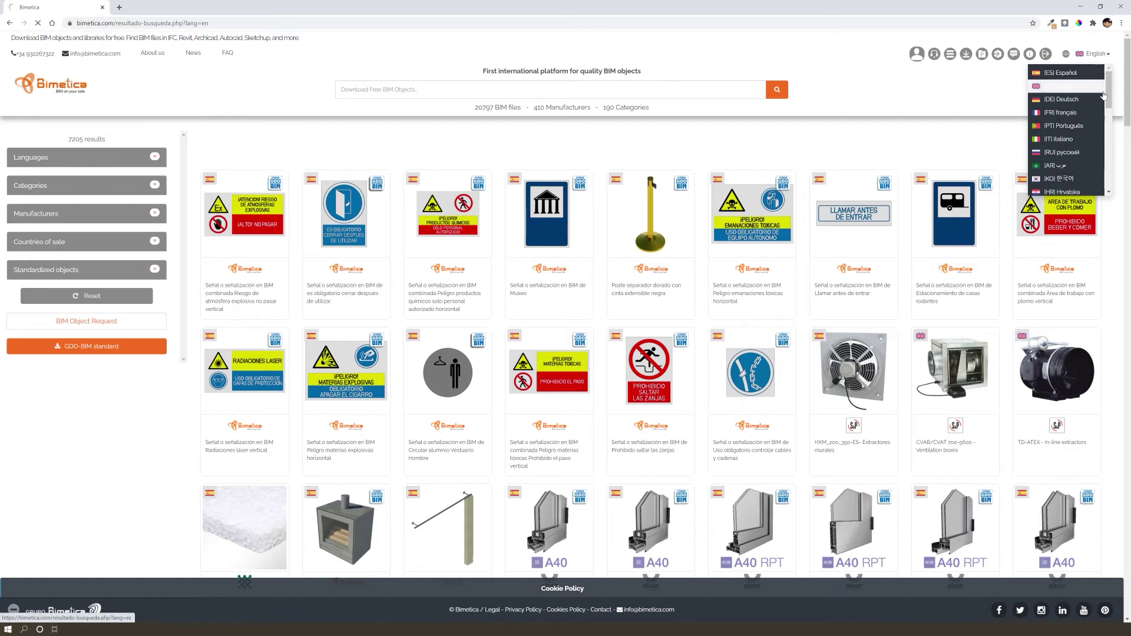
{"action": "left_click", "coordinate": [1067, 87]}
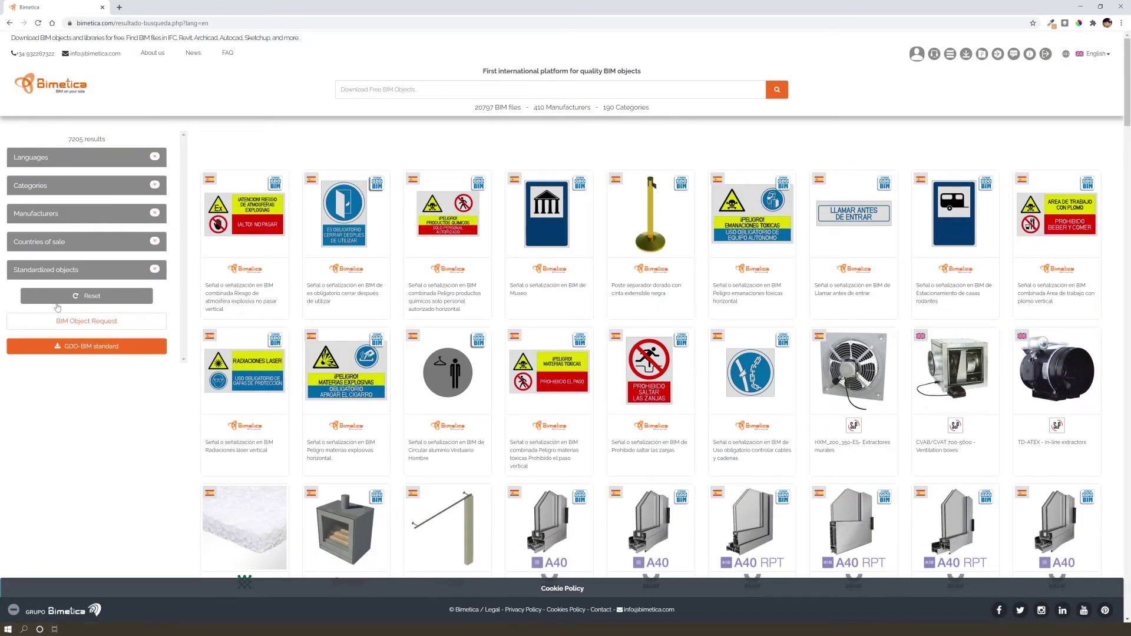
{"action": "left_click", "coordinate": [155, 158]}
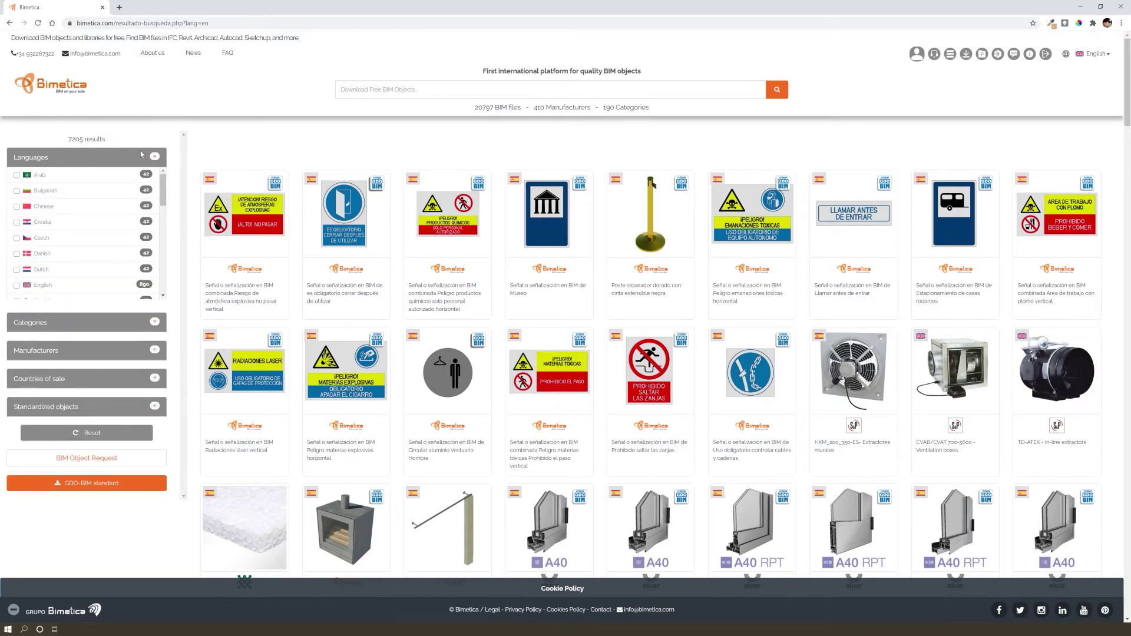
{"action": "left_click", "coordinate": [154, 158]}
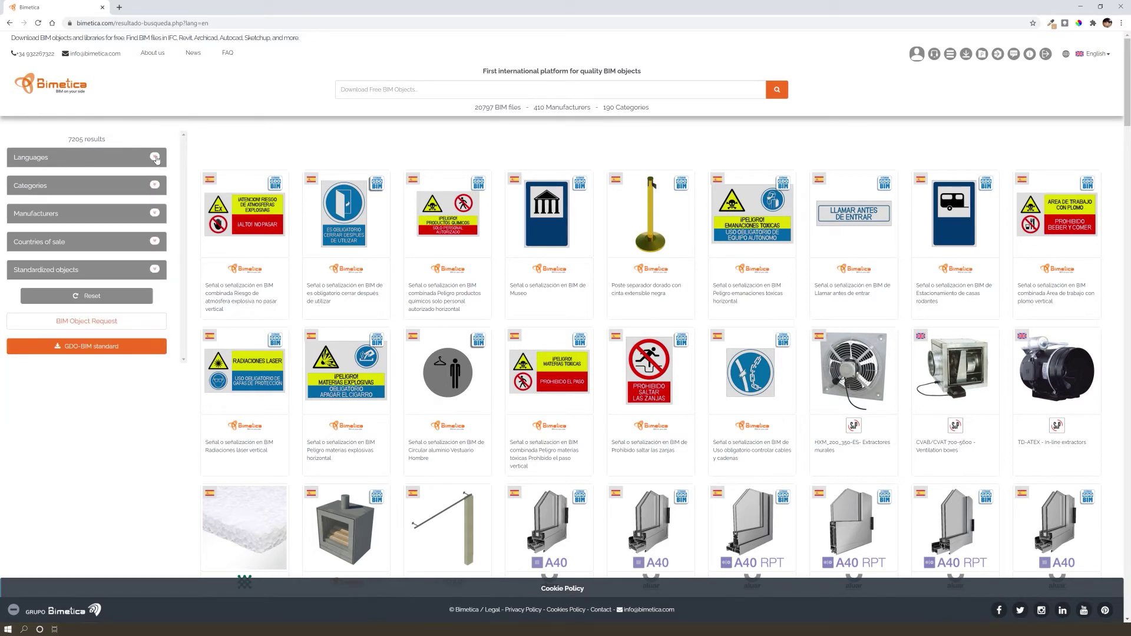
{"action": "left_click", "coordinate": [155, 158]}
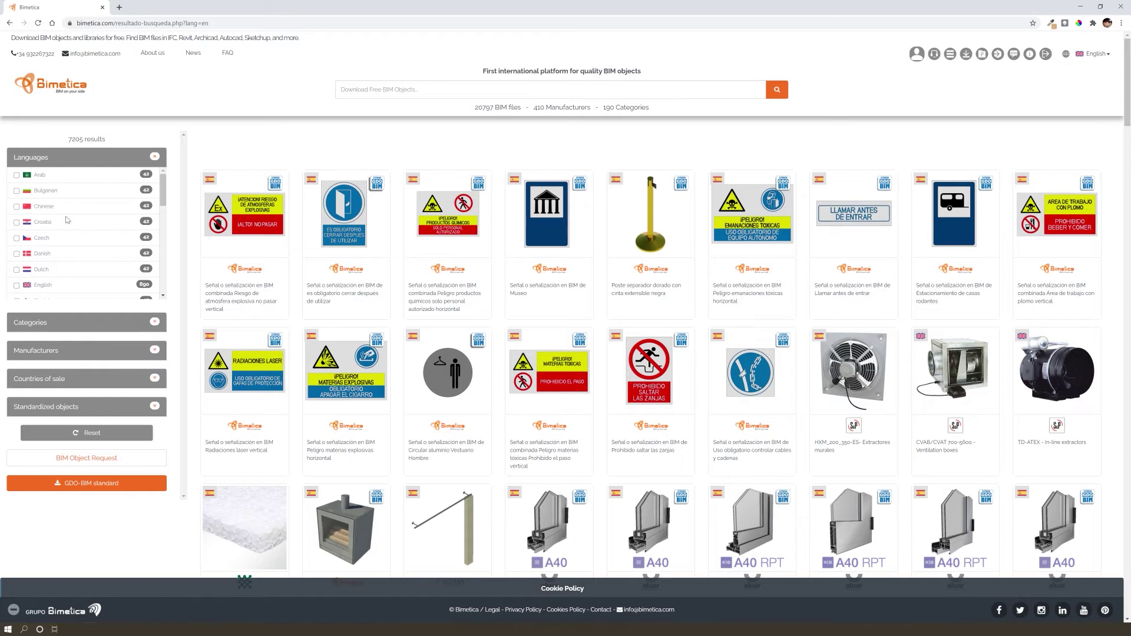
{"action": "left_click", "coordinate": [154, 156]}
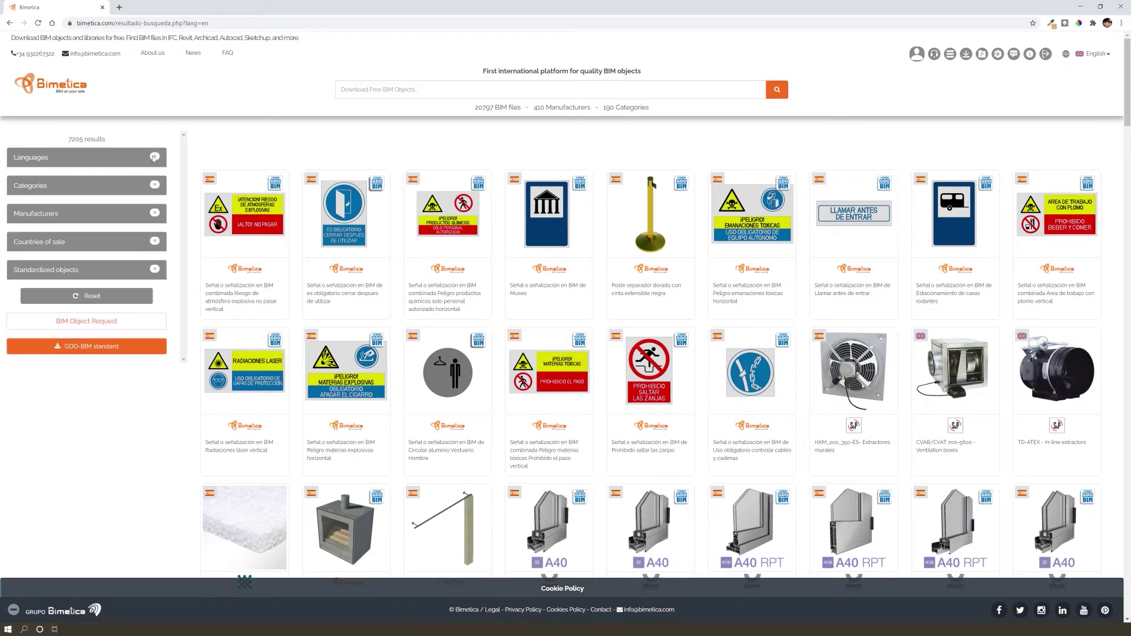
Examine the entries offered by the Categories and Manufacturers filters on Bimetica
{"action": "left_click", "coordinate": [75, 183]}
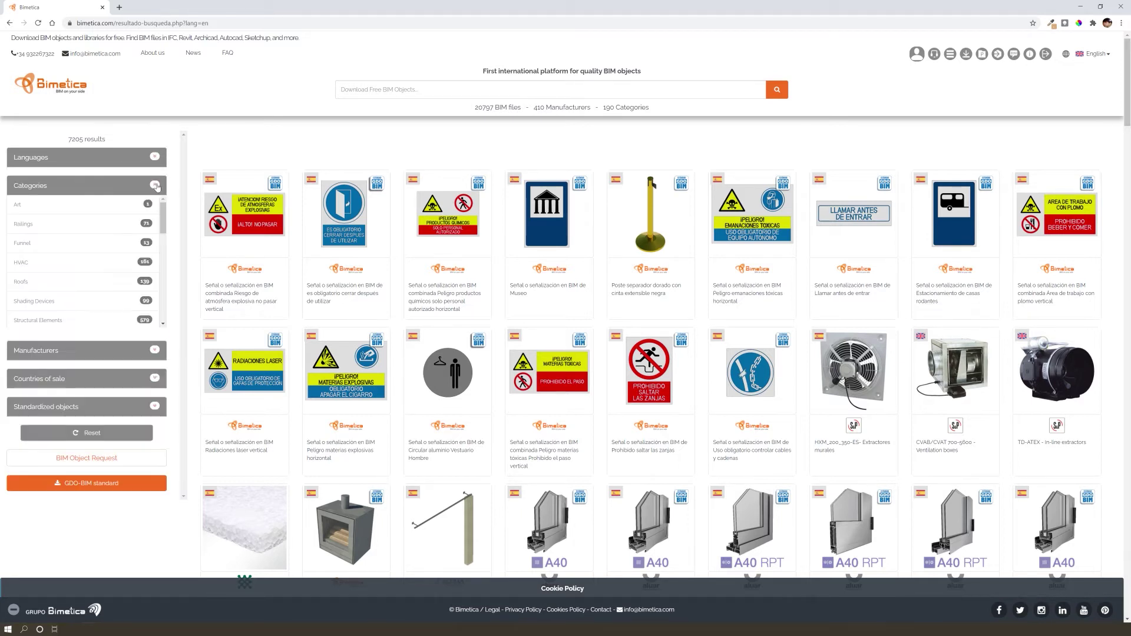
{"action": "scroll", "coordinate": [132, 207], "scroll_direction": "down", "scroll_amount": 1}
{"action": "scroll", "coordinate": [156, 227], "scroll_direction": "down", "scroll_amount": 3}
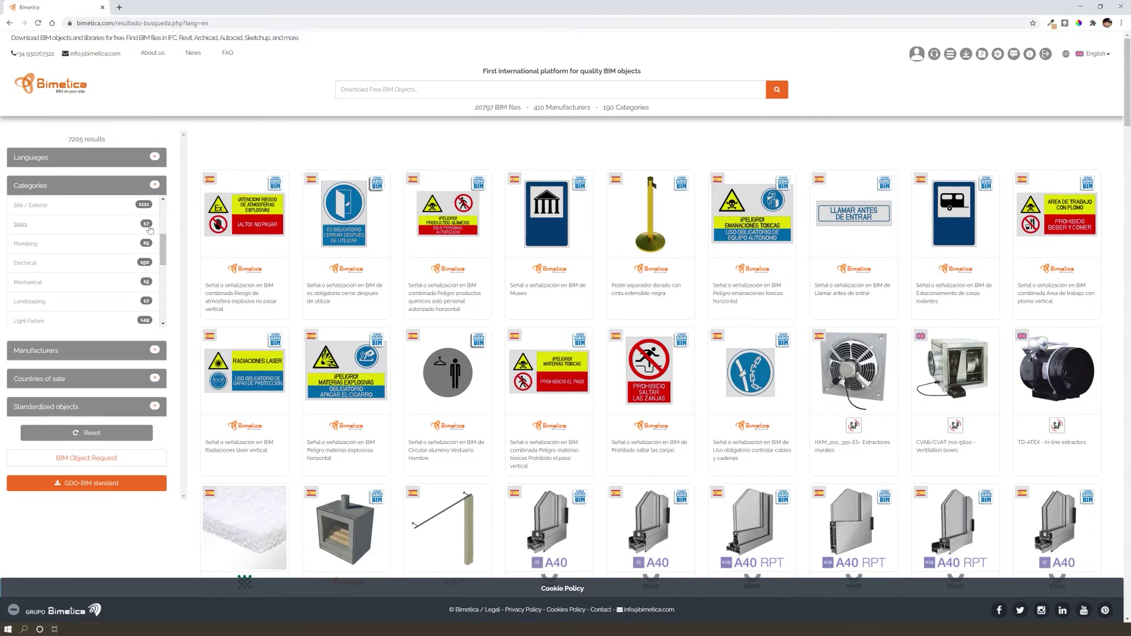
{"action": "left_click_drag", "start_coordinate": [163, 253], "coordinate": [163, 321]}
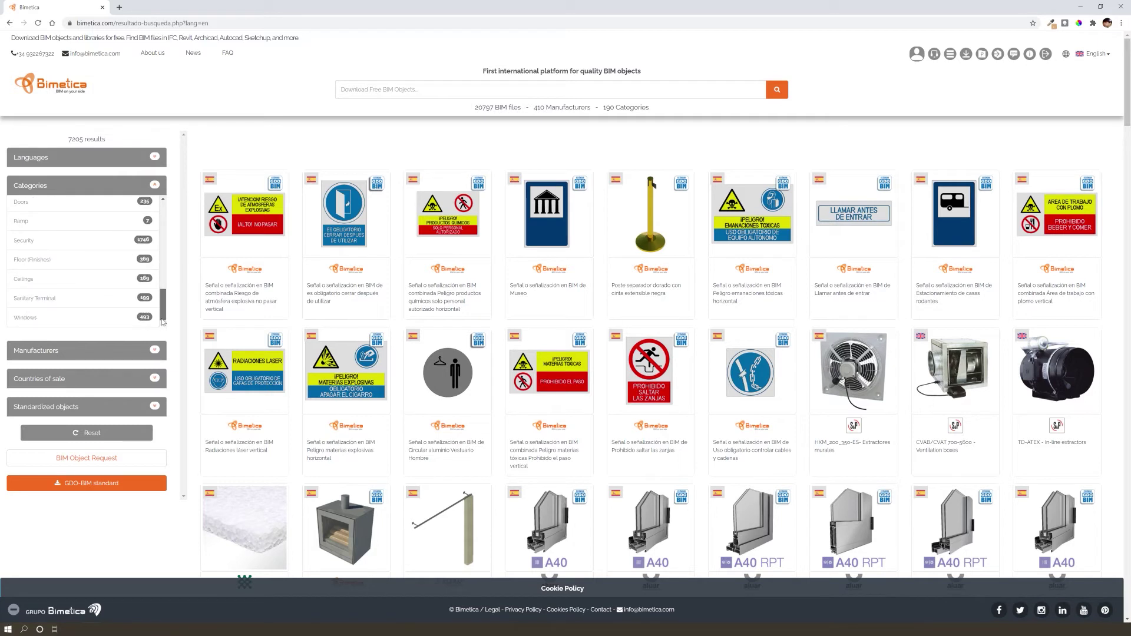
{"action": "left_click", "coordinate": [156, 350]}
{"action": "left_click_drag", "start_coordinate": [164, 377], "coordinate": [165, 370]}
{"action": "scroll", "coordinate": [168, 375], "scroll_direction": "down", "scroll_amount": 1}
{"action": "scroll", "coordinate": [126, 324], "scroll_direction": "down", "scroll_amount": 1}
{"action": "scroll", "coordinate": [70, 412], "scroll_direction": "down", "scroll_amount": 3}
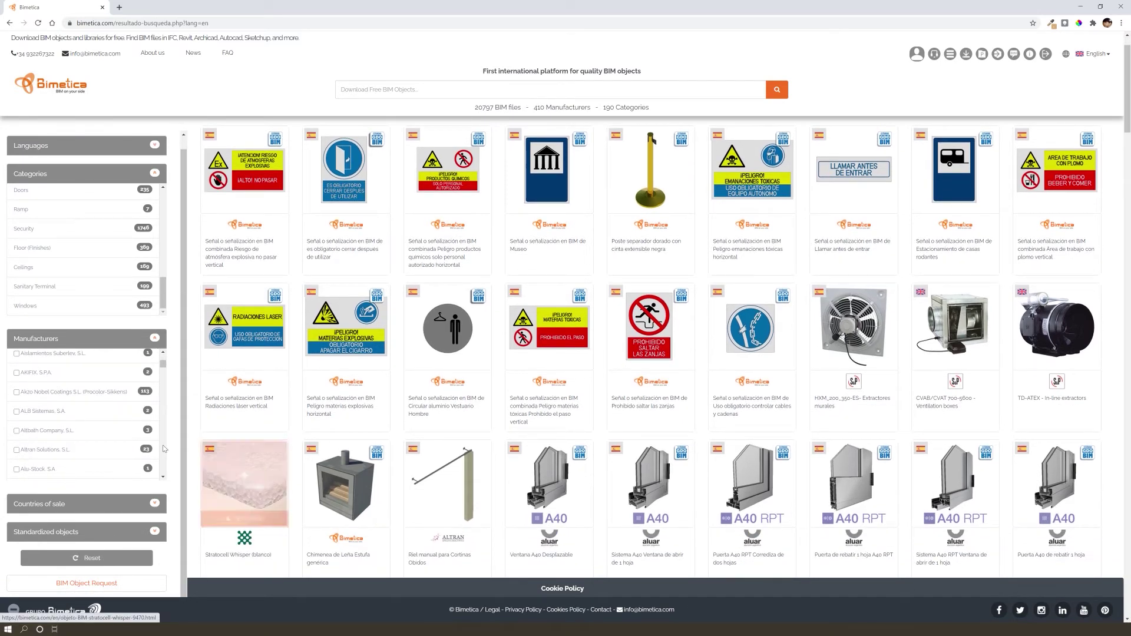
Filter the Bimetica objects by the Blinds subcategory of Shading Devices
{"action": "left_click_drag", "start_coordinate": [165, 297], "coordinate": [175, 209]}
{"action": "scroll", "coordinate": [36, 210], "scroll_direction": "down", "scroll_amount": 2}
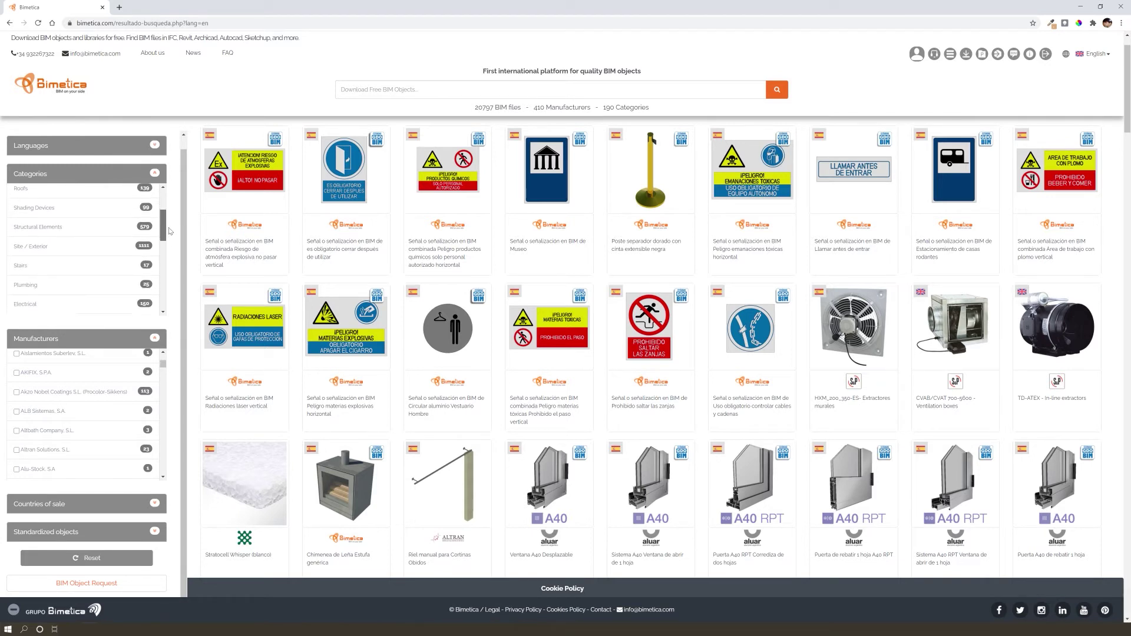
{"action": "left_click", "coordinate": [36, 210]}
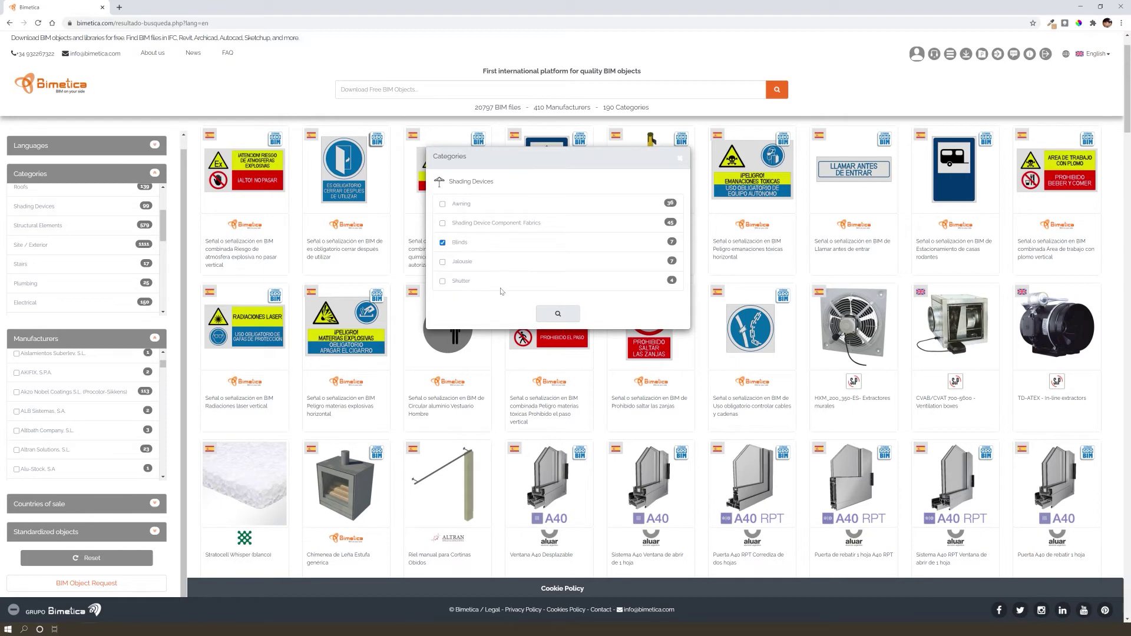
{"action": "left_click", "coordinate": [567, 318]}
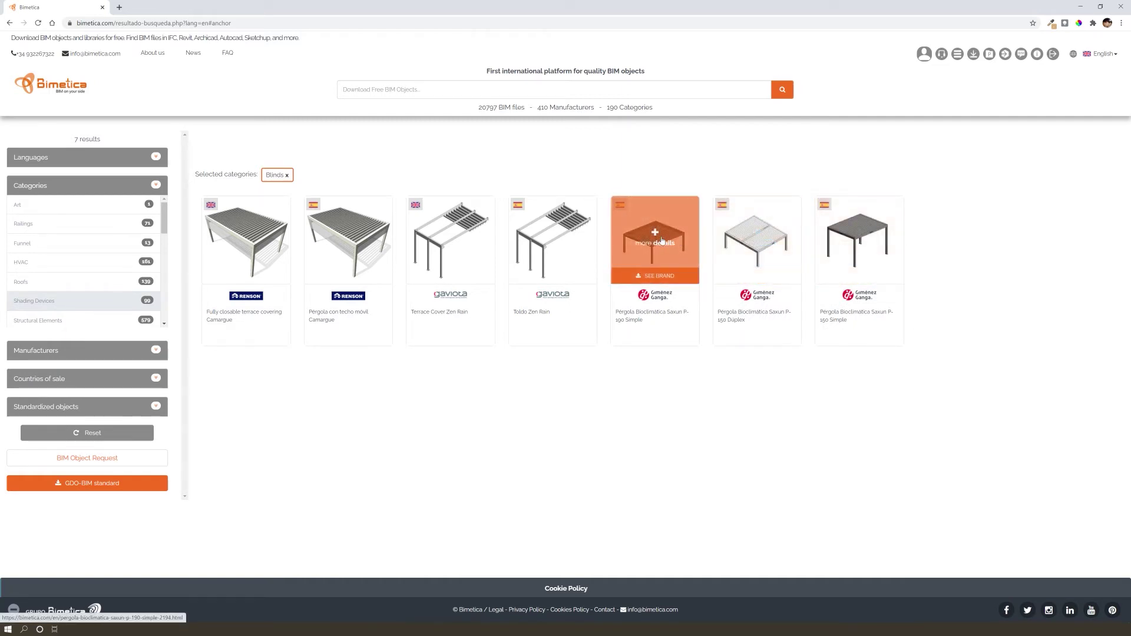
Download the Pérgola Bioclimática Saxun P-190 Simple family and open it in Revit, upgrading the model
{"action": "left_click", "coordinate": [661, 241]}
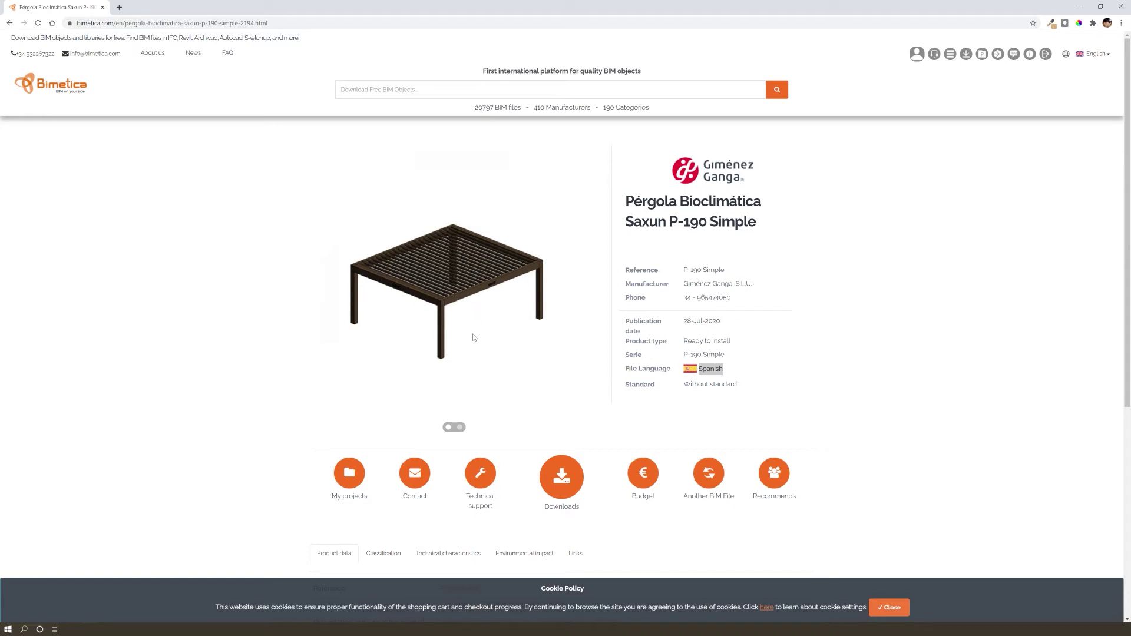
{"action": "left_click", "coordinate": [561, 474]}
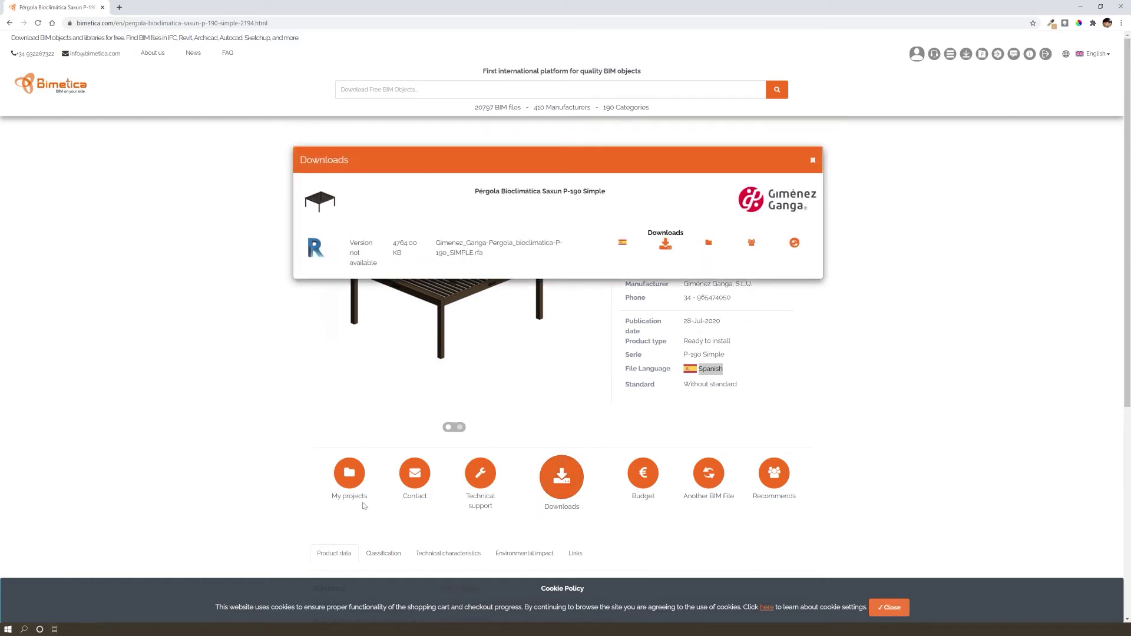
{"action": "left_click", "coordinate": [667, 247]}
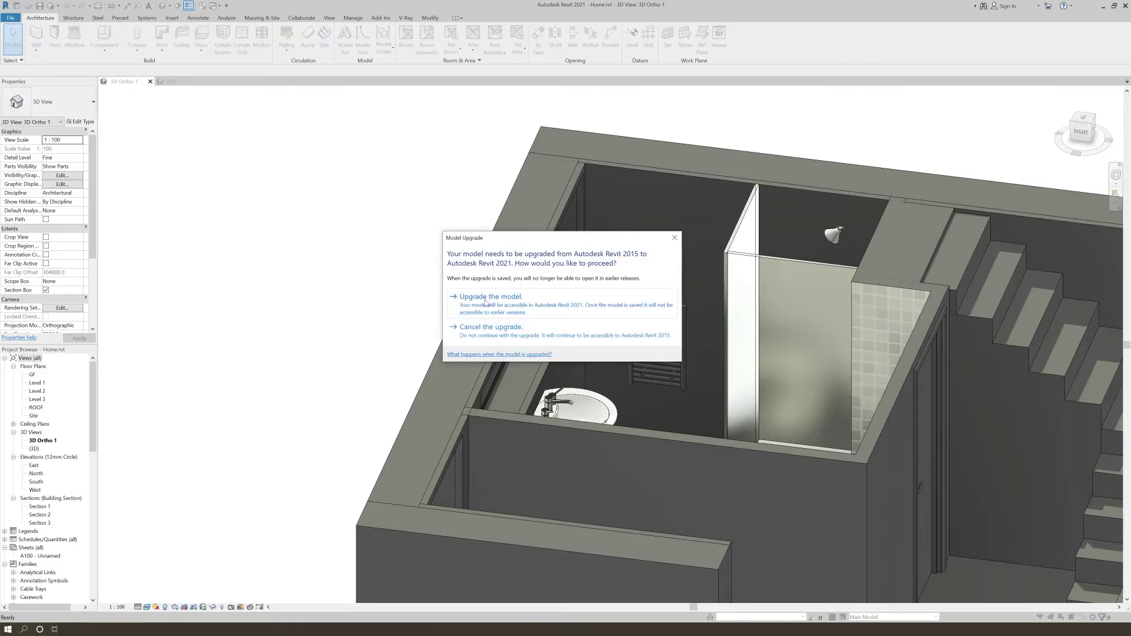
{"action": "left_click", "coordinate": [485, 298]}
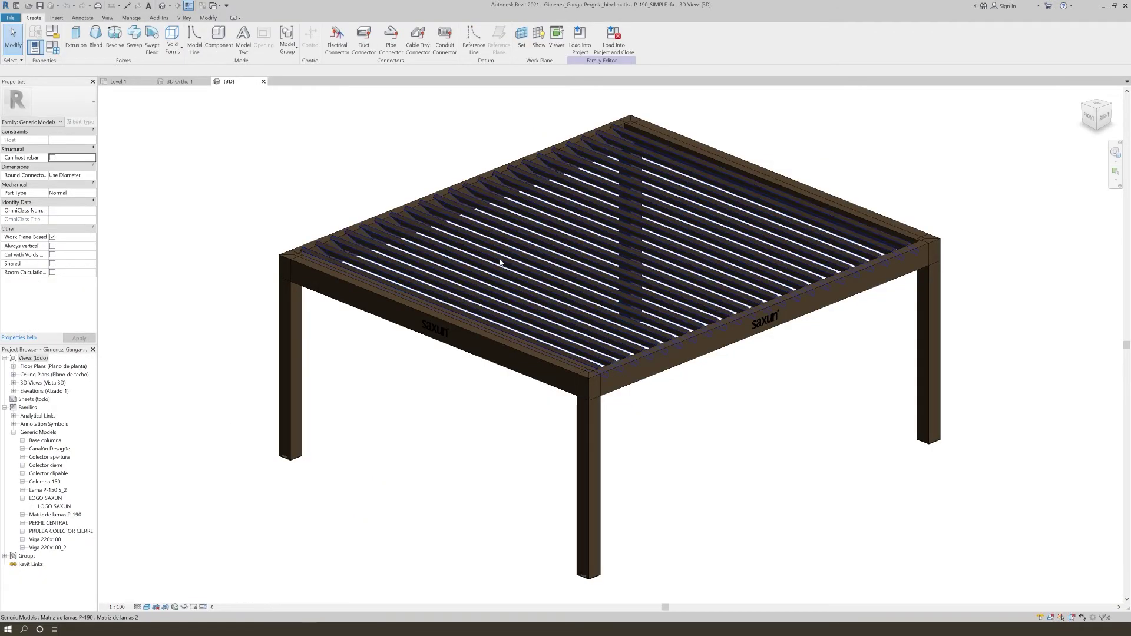
Load the pergola family into Project2 and place one 4 COLUMNAS instance on the floor slab in the Level 1 plan
{"action": "scroll", "coordinate": [498, 324], "scroll_direction": "down", "scroll_amount": 1}
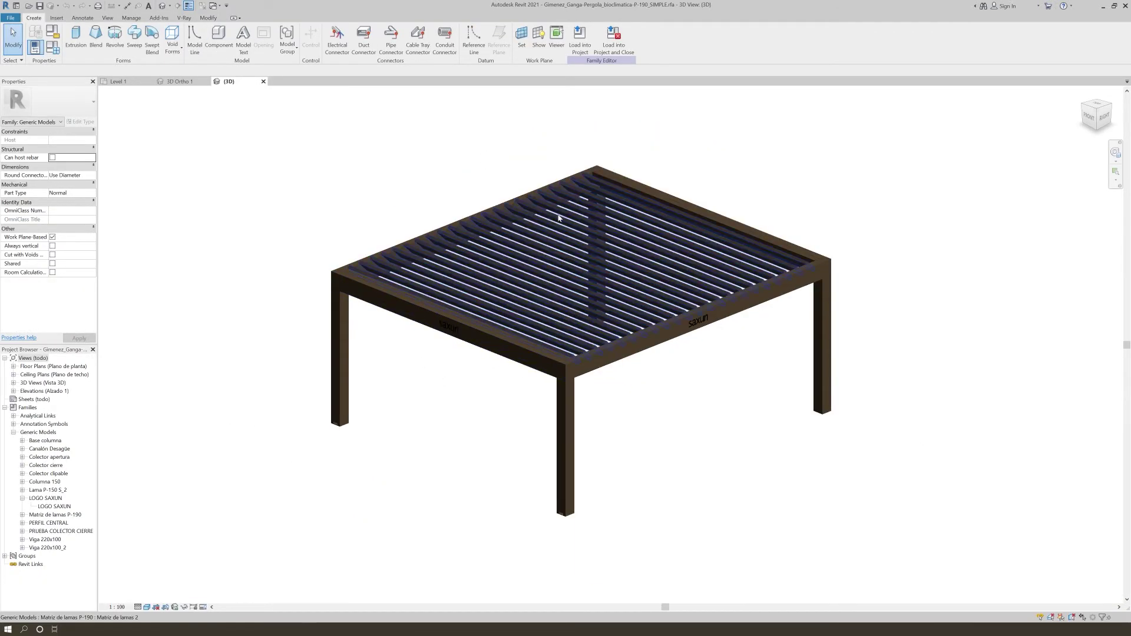
{"action": "left_click", "coordinate": [580, 40]}
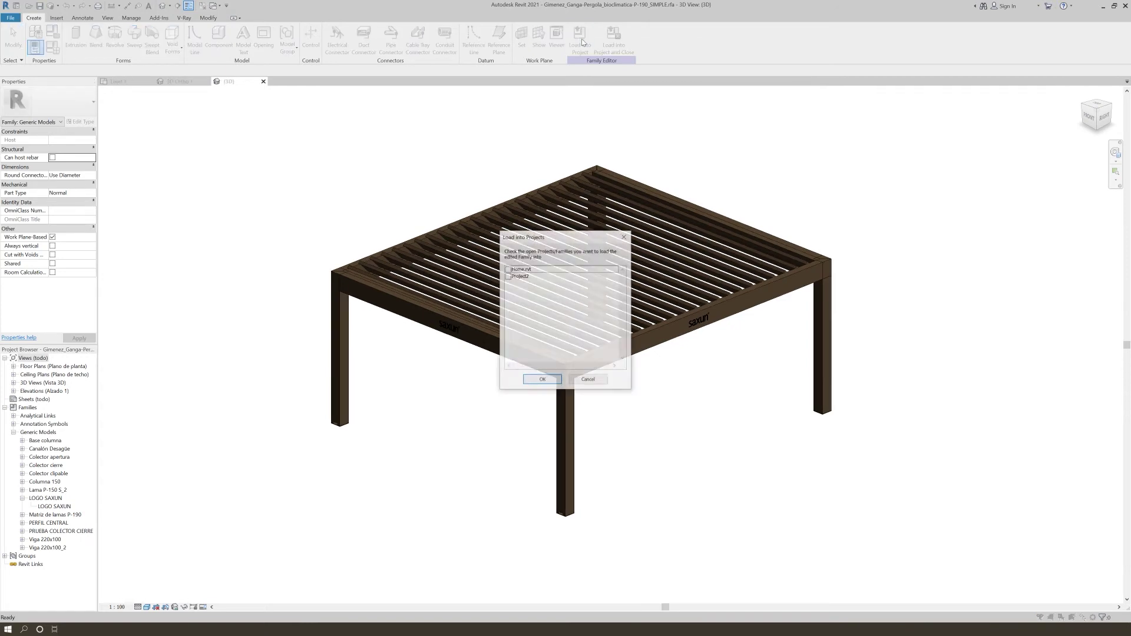
{"action": "left_click", "coordinate": [507, 277]}
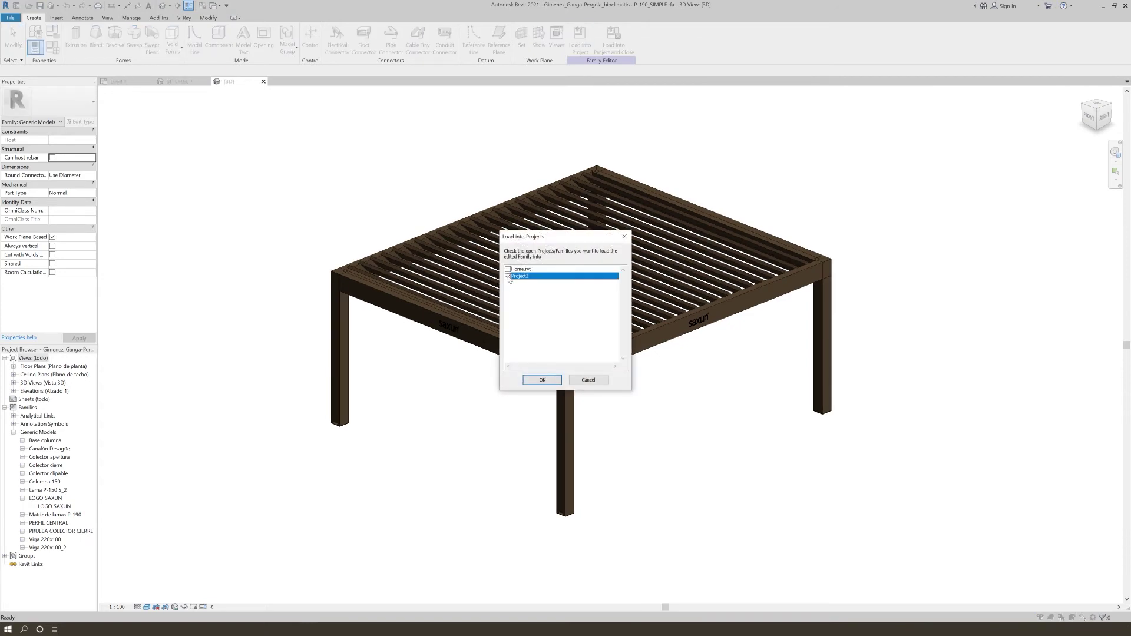
{"action": "left_click", "coordinate": [542, 380]}
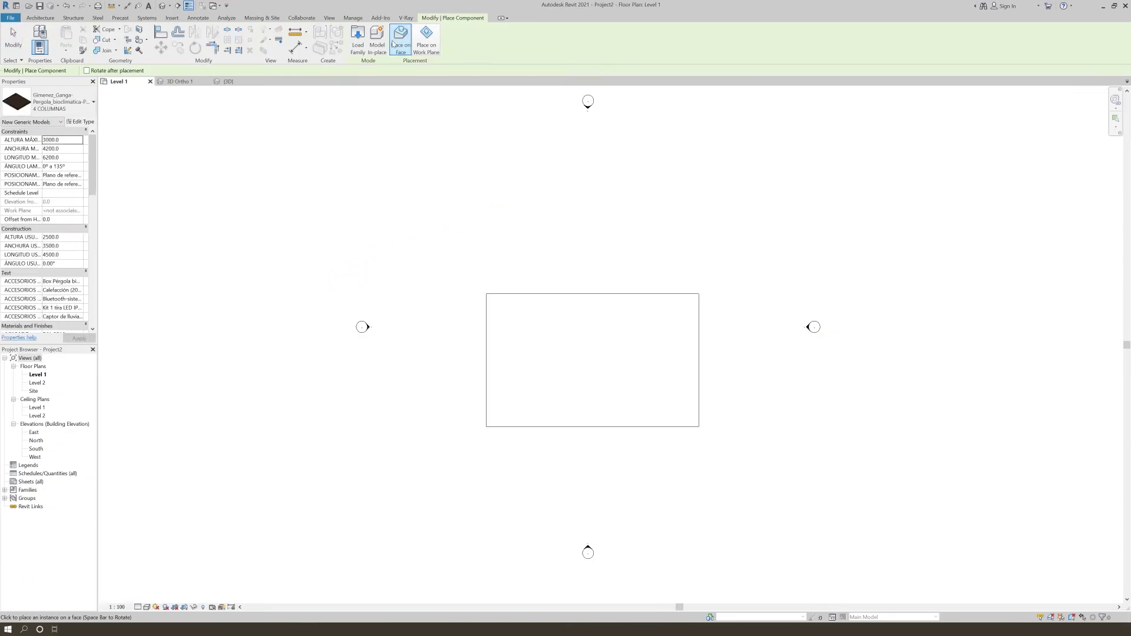
{"action": "scroll", "coordinate": [570, 356], "scroll_direction": "up", "scroll_amount": 2}
{"action": "left_click", "coordinate": [482, 375]}
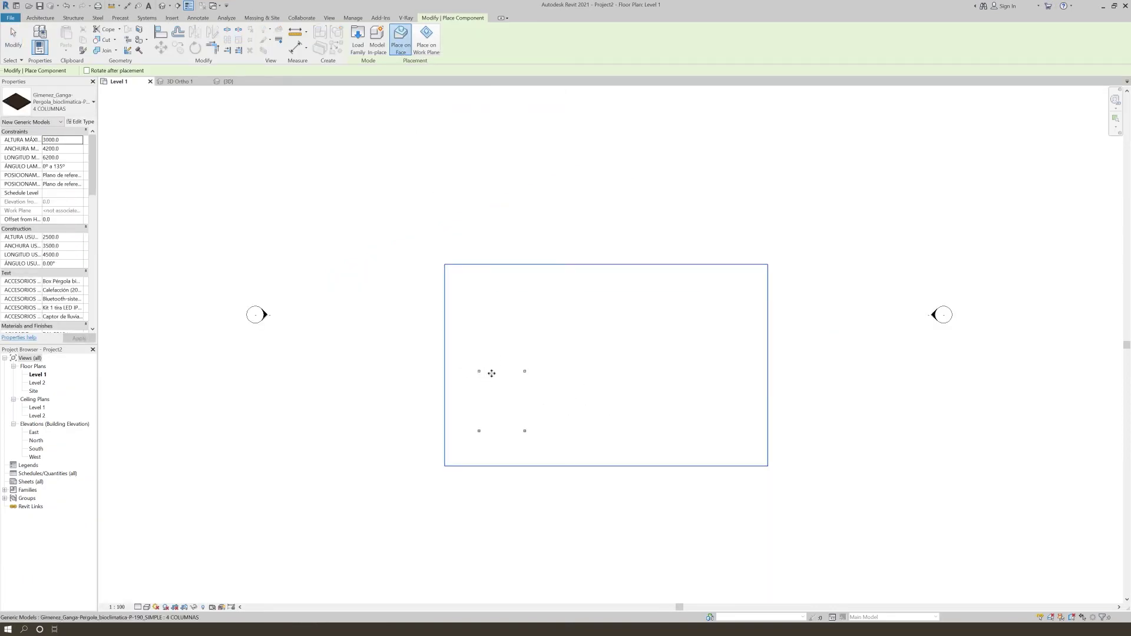
{"action": "key", "text": "Escape"}
{"action": "scroll", "coordinate": [507, 417], "scroll_direction": "up", "scroll_amount": 1}
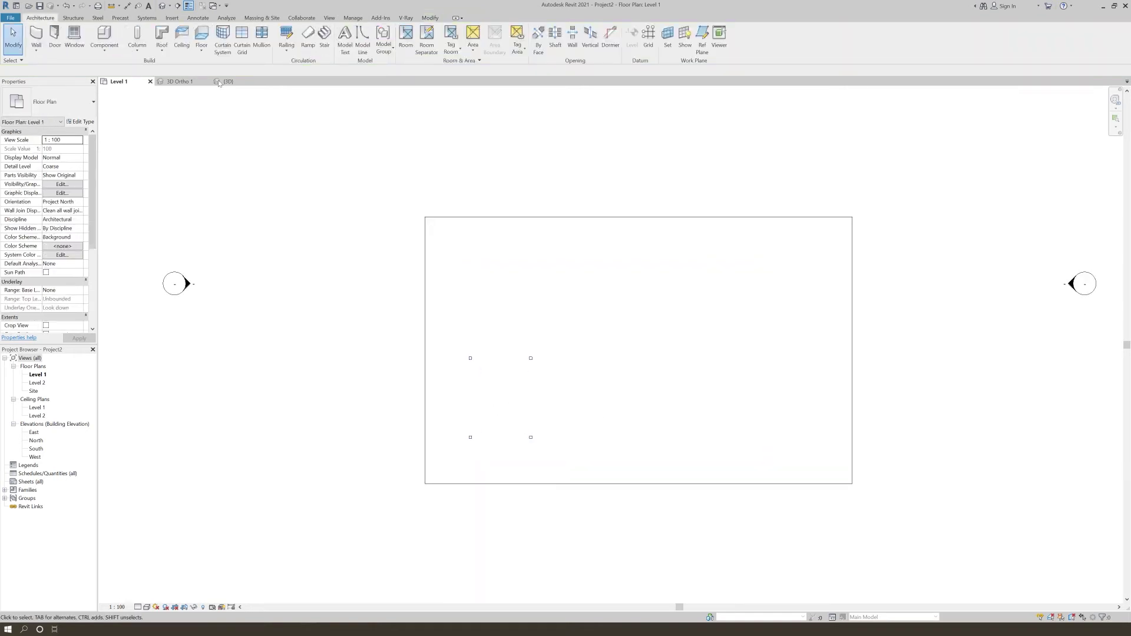
Open the default 3D view of Project2 and move the pergola from the slab's edge further in towards its middle
{"action": "left_click", "coordinate": [162, 7]}
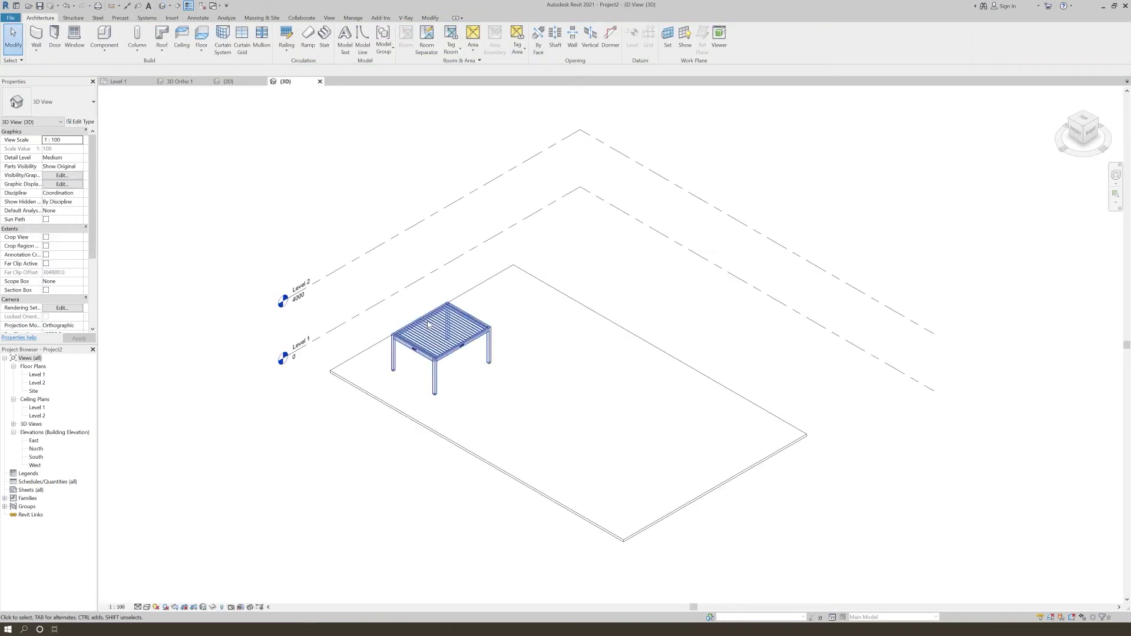
{"action": "scroll", "coordinate": [470, 468], "scroll_direction": "up", "scroll_amount": 2}
{"action": "right_click", "coordinate": [417, 499]}
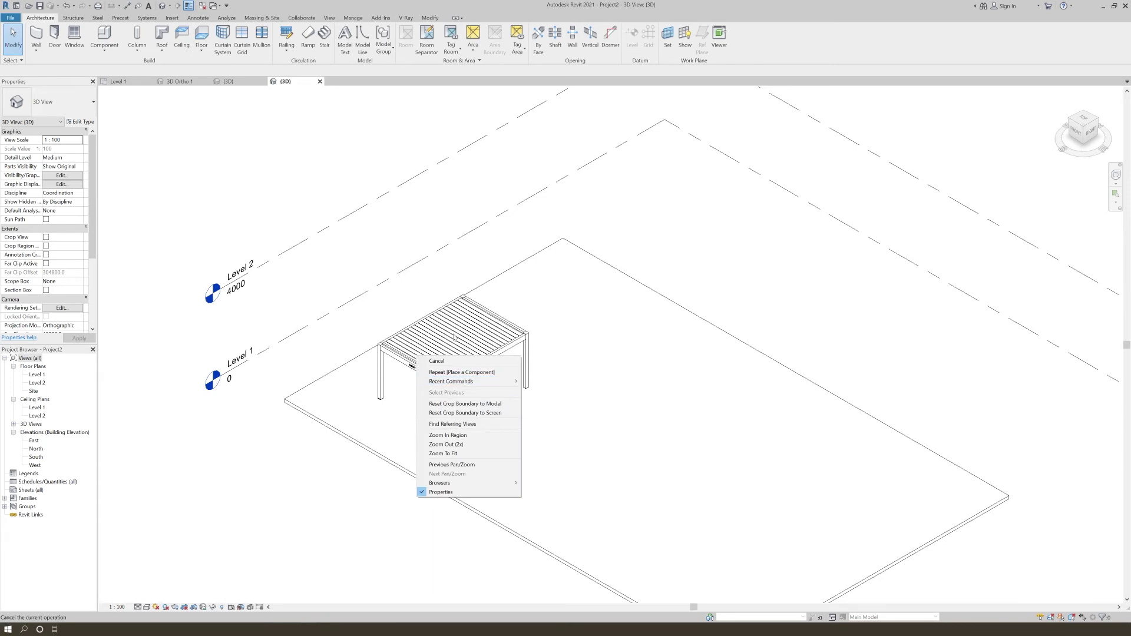
{"action": "left_click", "coordinate": [482, 344]}
{"action": "left_click", "coordinate": [482, 359]}
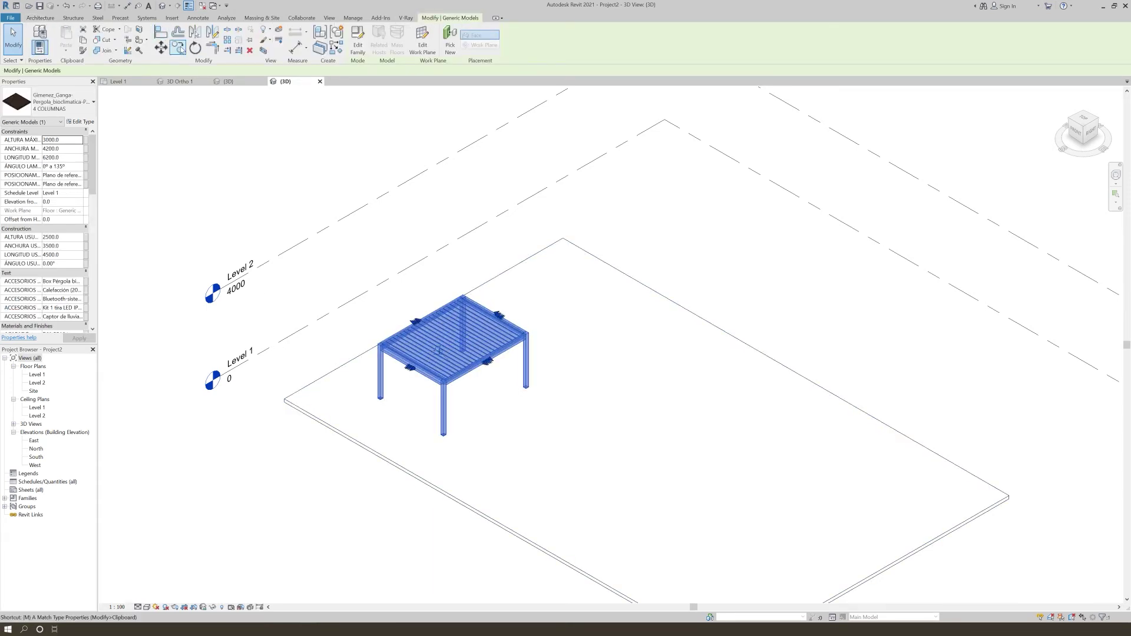
{"action": "left_click", "coordinate": [161, 48]}
{"action": "left_click", "coordinate": [287, 399]}
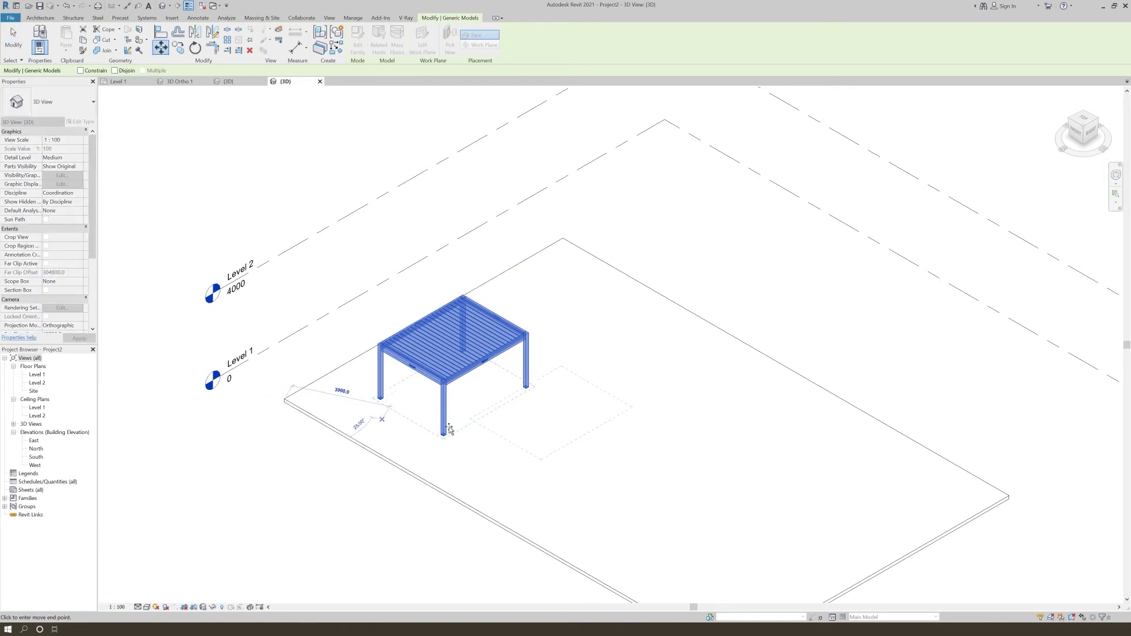
{"action": "left_click", "coordinate": [413, 429]}
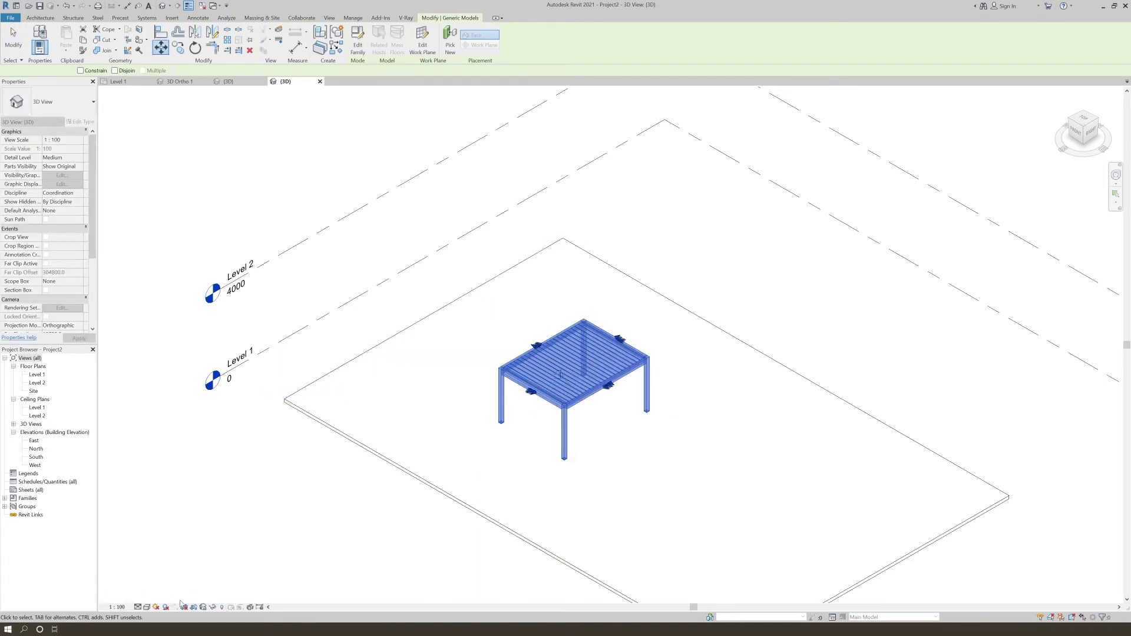
Set the 3D view's visual style to Realistic and inspect the pergola up close from different angles
{"action": "left_click", "coordinate": [147, 606]}
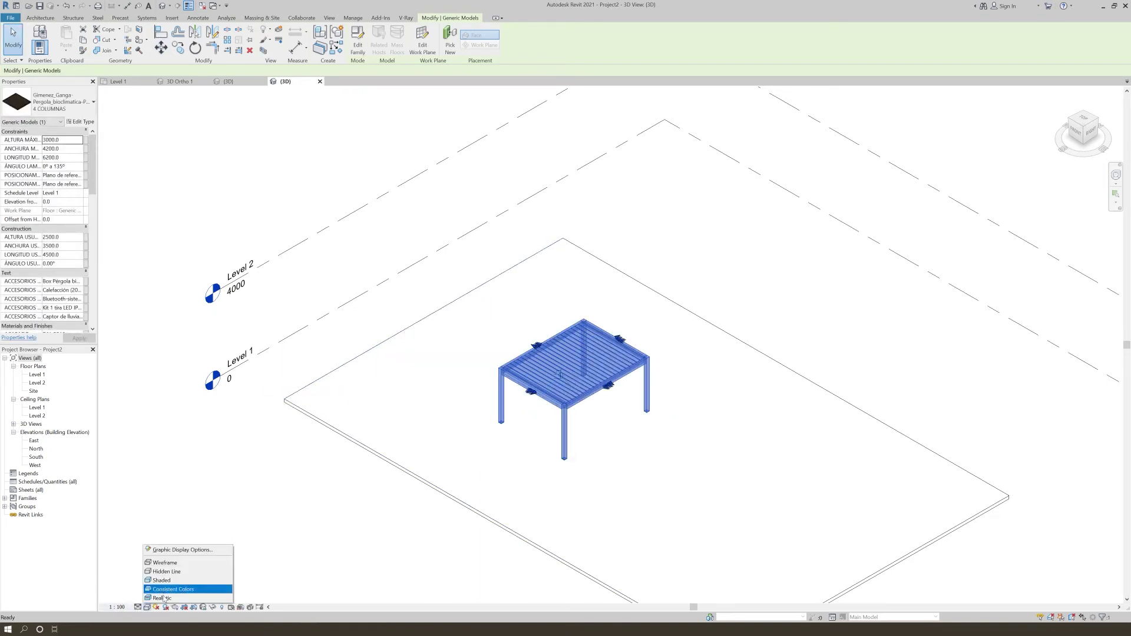
{"action": "left_click", "coordinate": [163, 598]}
{"action": "left_click", "coordinate": [430, 518]}
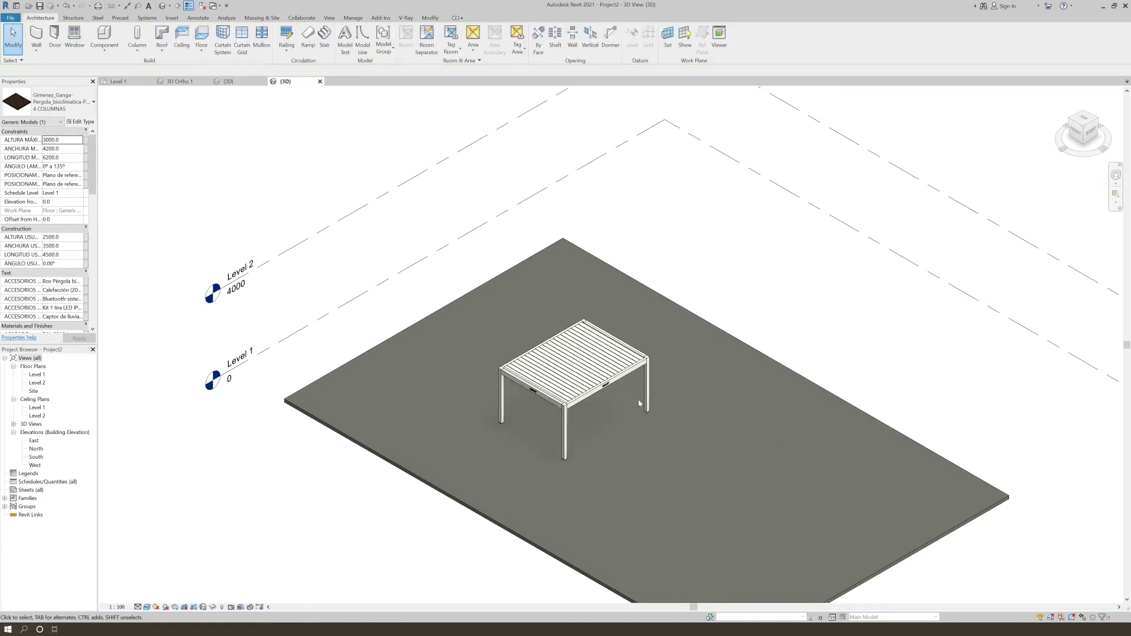
{"action": "scroll", "coordinate": [618, 405], "scroll_direction": "up", "scroll_amount": 5}
{"action": "middle_click_drag", "start_coordinate": [465, 482], "coordinate": [382, 357], "text": "shift"}
{"action": "middle_click_drag", "start_coordinate": [516, 358], "coordinate": [1108, 330], "text": "shift"}
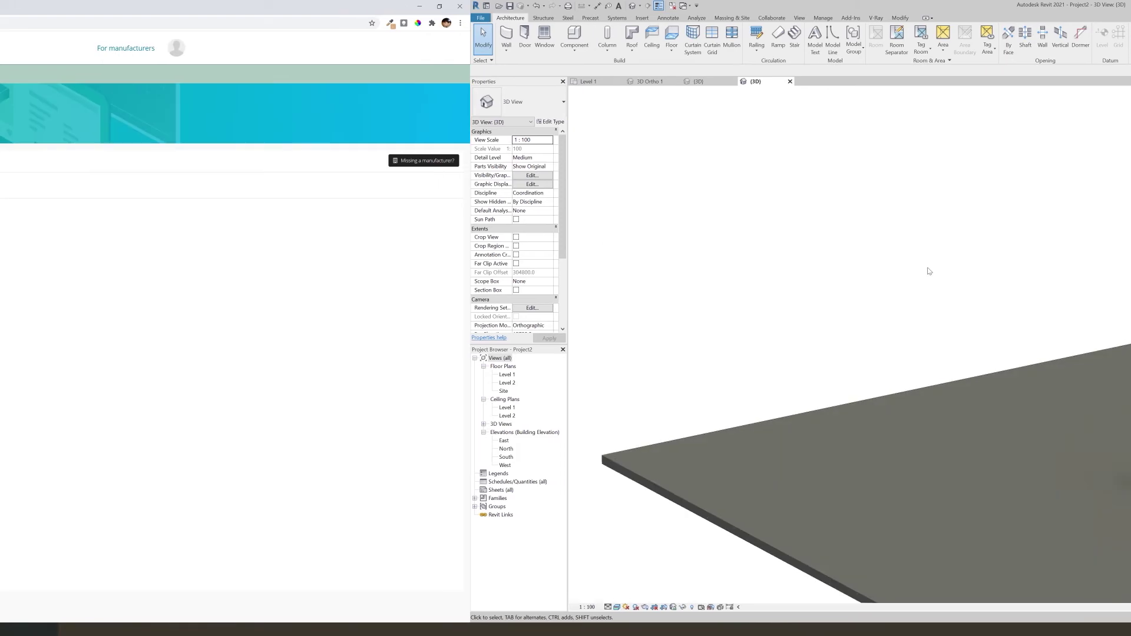
{"action": "scroll", "coordinate": [929, 271], "scroll_direction": "down", "scroll_amount": 1}
{"action": "scroll", "coordinate": [1120, 377], "scroll_direction": "up", "scroll_amount": 4}
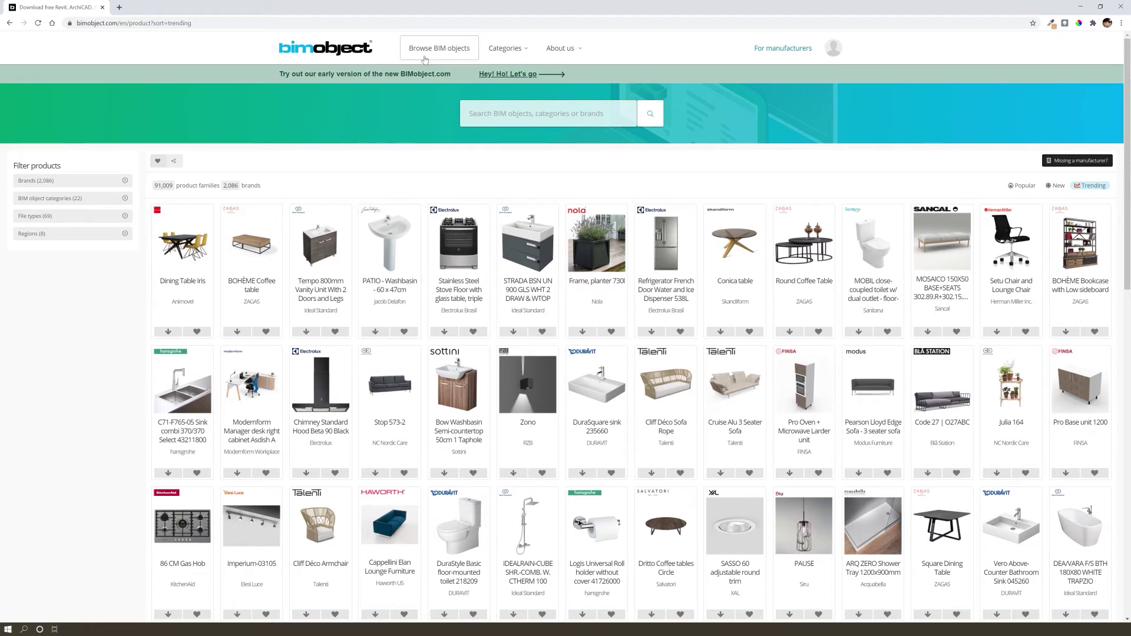
On the BIMobject website, review the options of the Brands and BIM object categories filters without applying any
{"action": "left_click", "coordinate": [525, 53]}
{"action": "left_click", "coordinate": [125, 181]}
{"action": "scroll", "coordinate": [534, 291], "scroll_direction": "down", "scroll_amount": 3}
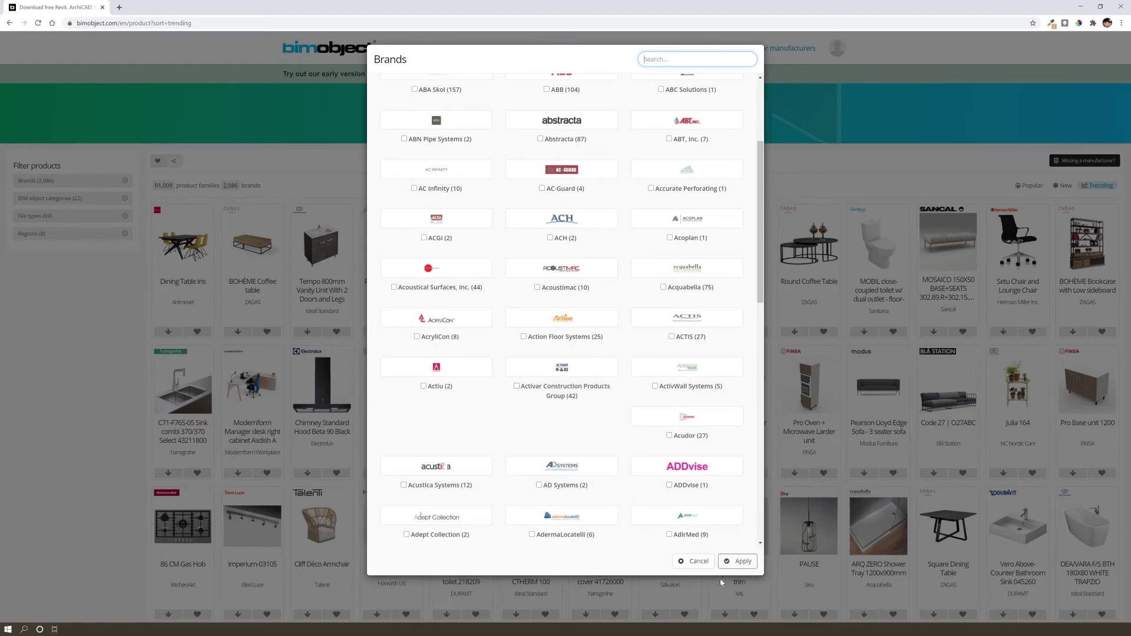
{"action": "left_click", "coordinate": [694, 560]}
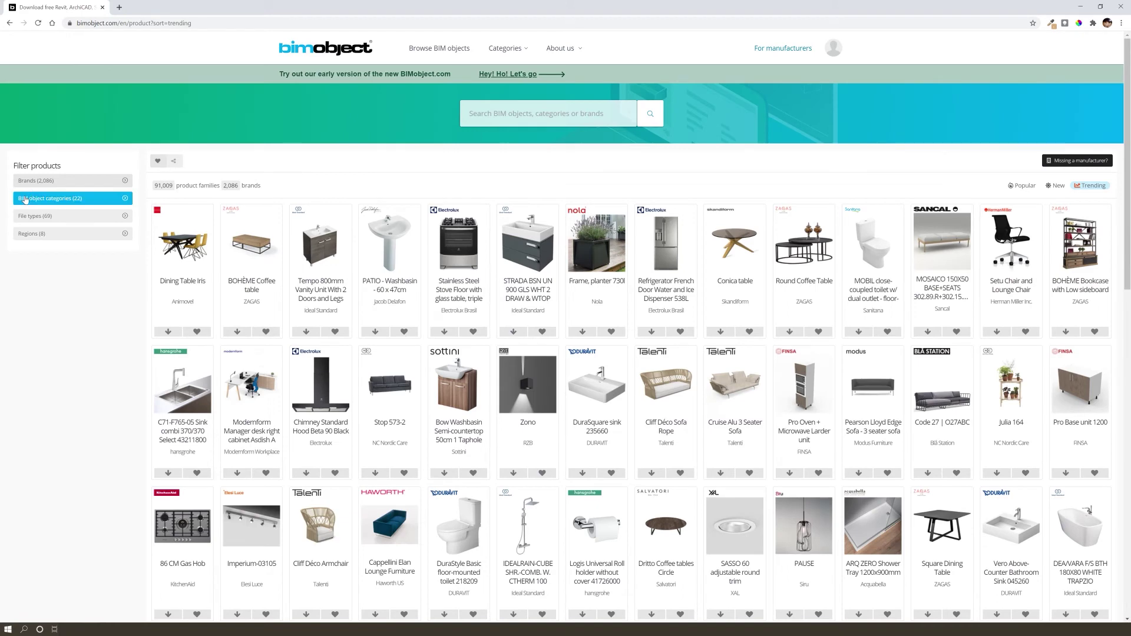
{"action": "left_click", "coordinate": [130, 202]}
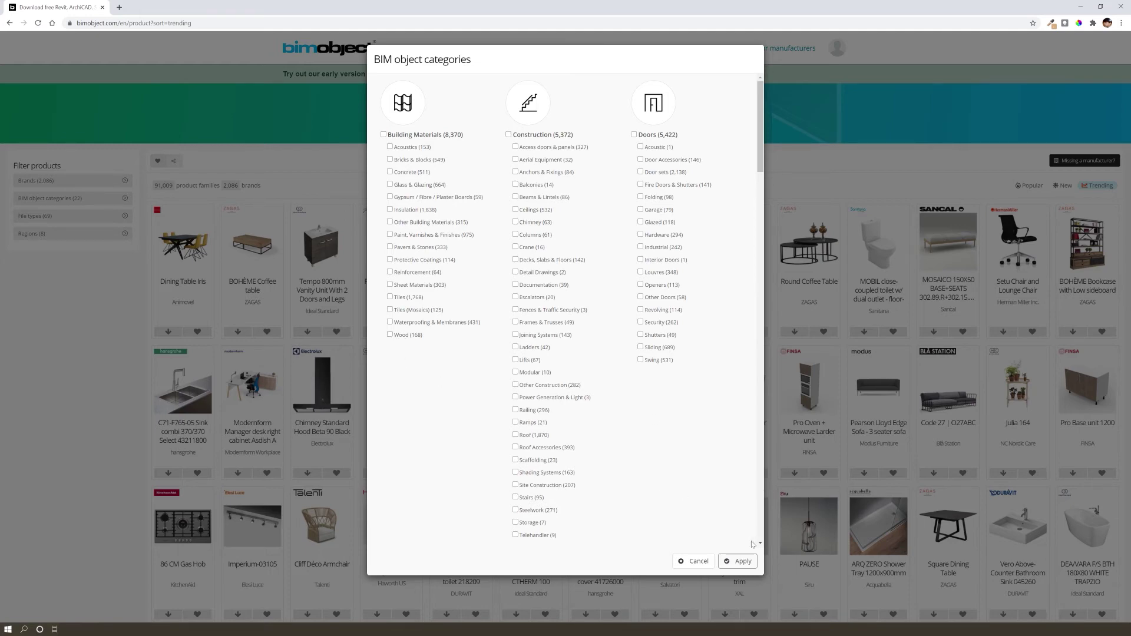
{"action": "left_click", "coordinate": [694, 561]}
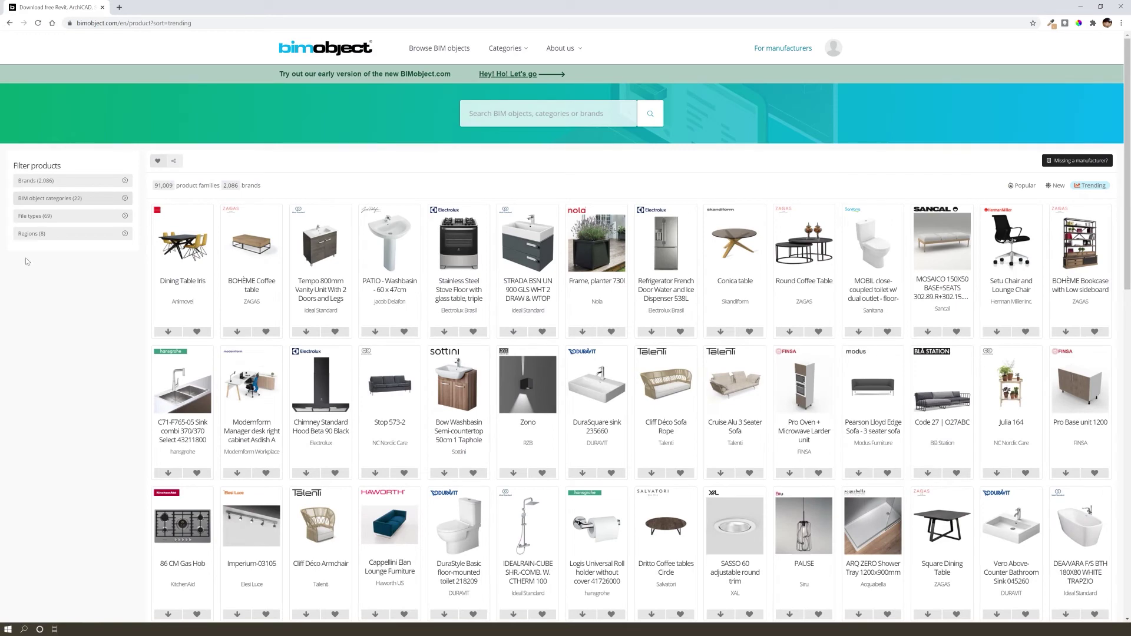
Review the options of the File types filter, including the Revit formats, and close it without applying any
{"action": "left_click", "coordinate": [20, 220]}
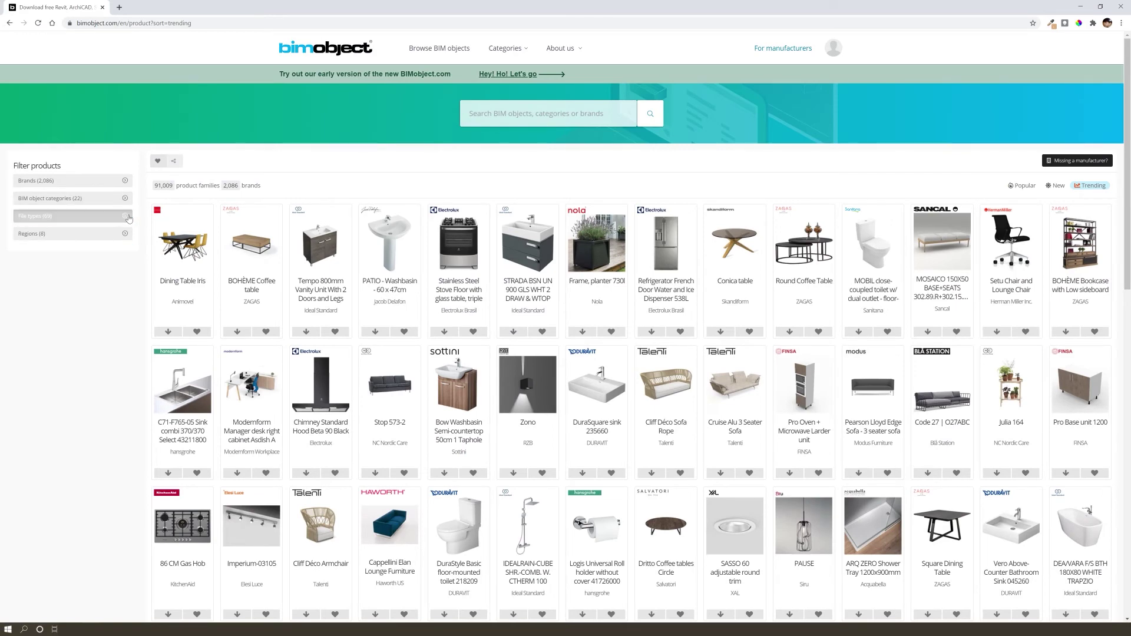
{"action": "scroll", "coordinate": [694, 298], "scroll_direction": "down", "scroll_amount": 2}
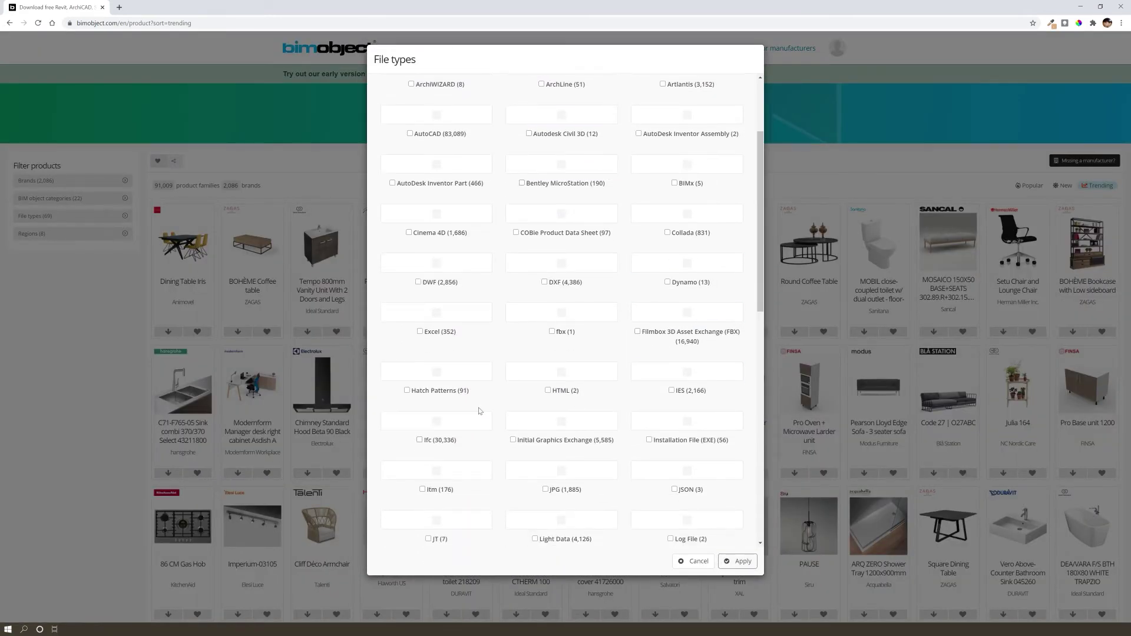
{"action": "scroll", "coordinate": [616, 373], "scroll_direction": "down", "scroll_amount": 2}
{"action": "scroll", "coordinate": [485, 396], "scroll_direction": "down", "scroll_amount": 2}
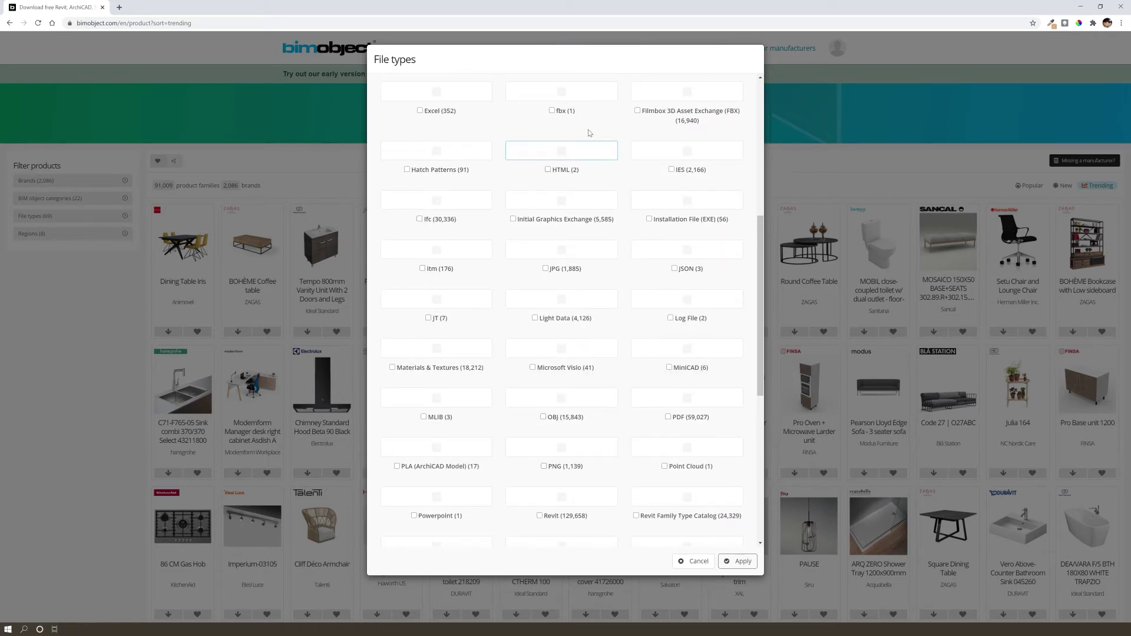
{"action": "scroll", "coordinate": [439, 419], "scroll_direction": "down", "scroll_amount": 2}
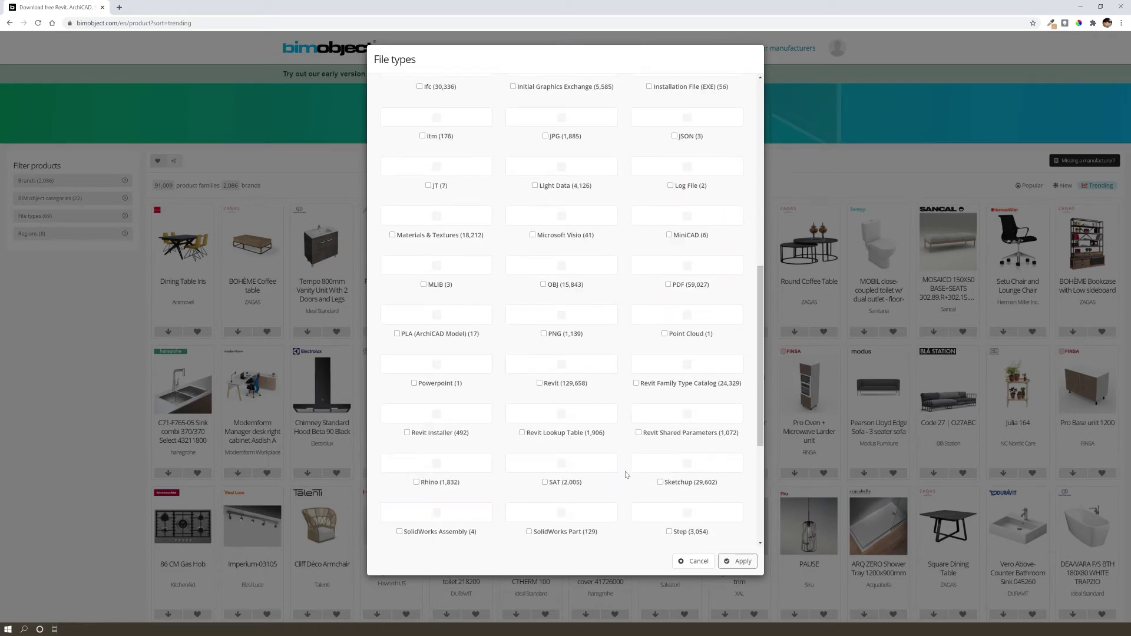
{"action": "scroll", "coordinate": [465, 432], "scroll_direction": "down", "scroll_amount": 2}
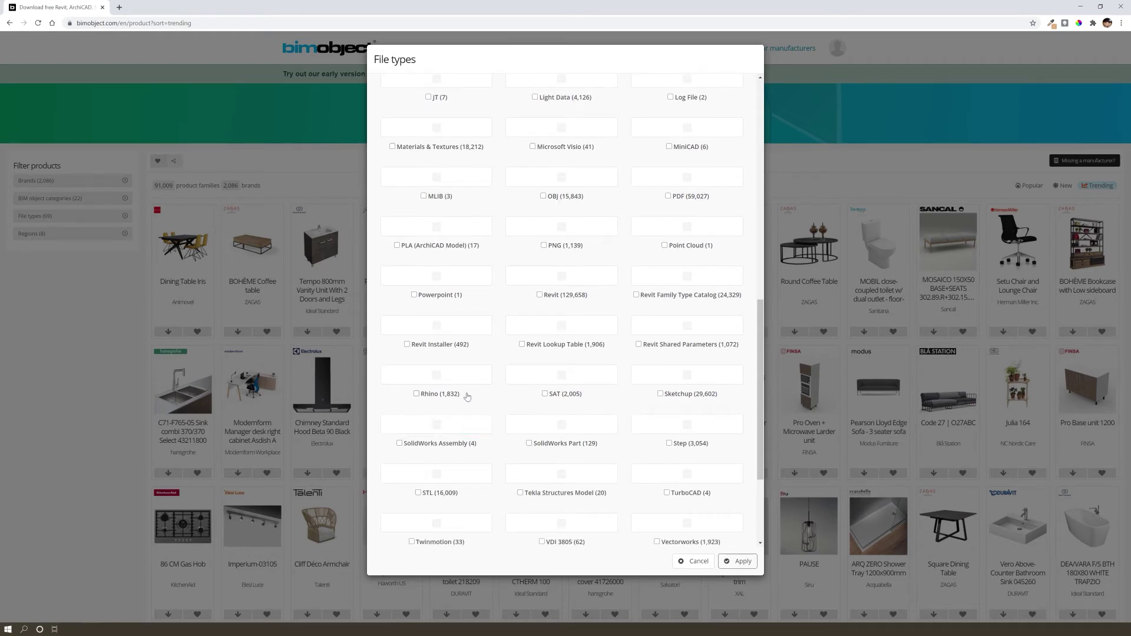
{"action": "scroll", "coordinate": [631, 138], "scroll_direction": "down", "scroll_amount": 2}
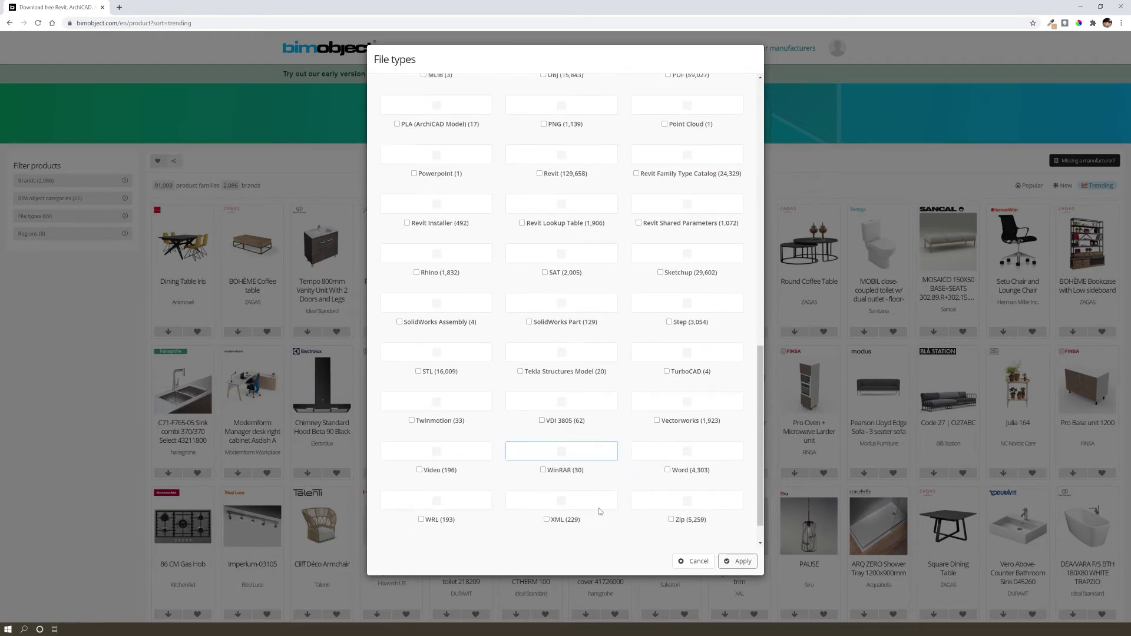
{"action": "left_click", "coordinate": [695, 562]}
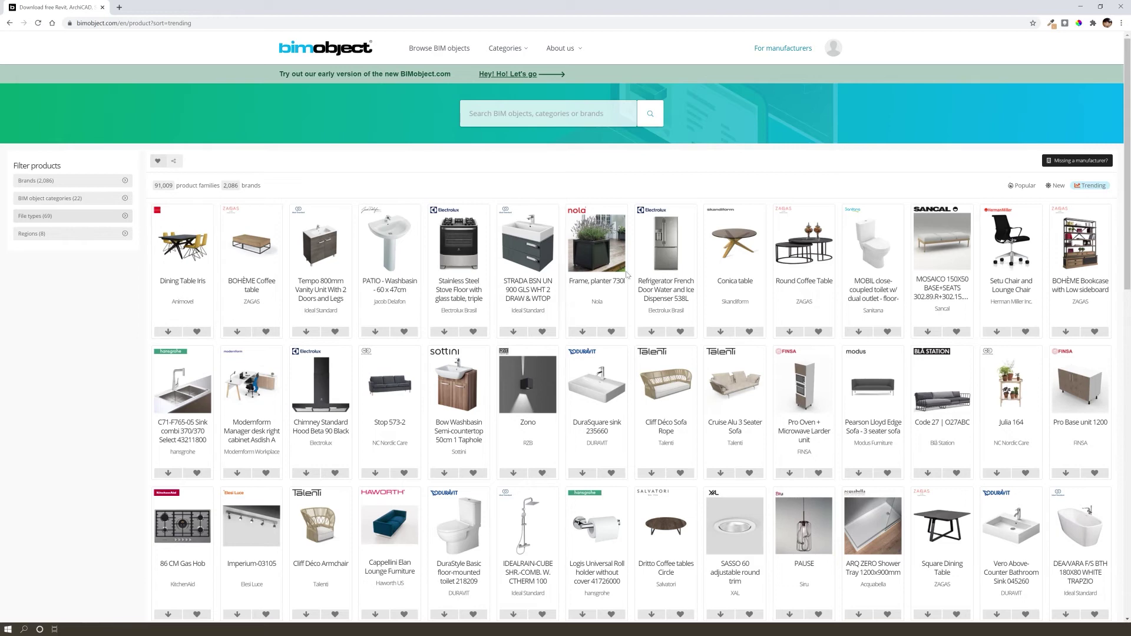
Browse the trending products listed on BIMobject for a furniture family worth downloading
{"action": "scroll", "coordinate": [508, 217], "scroll_direction": "down", "scroll_amount": 2}
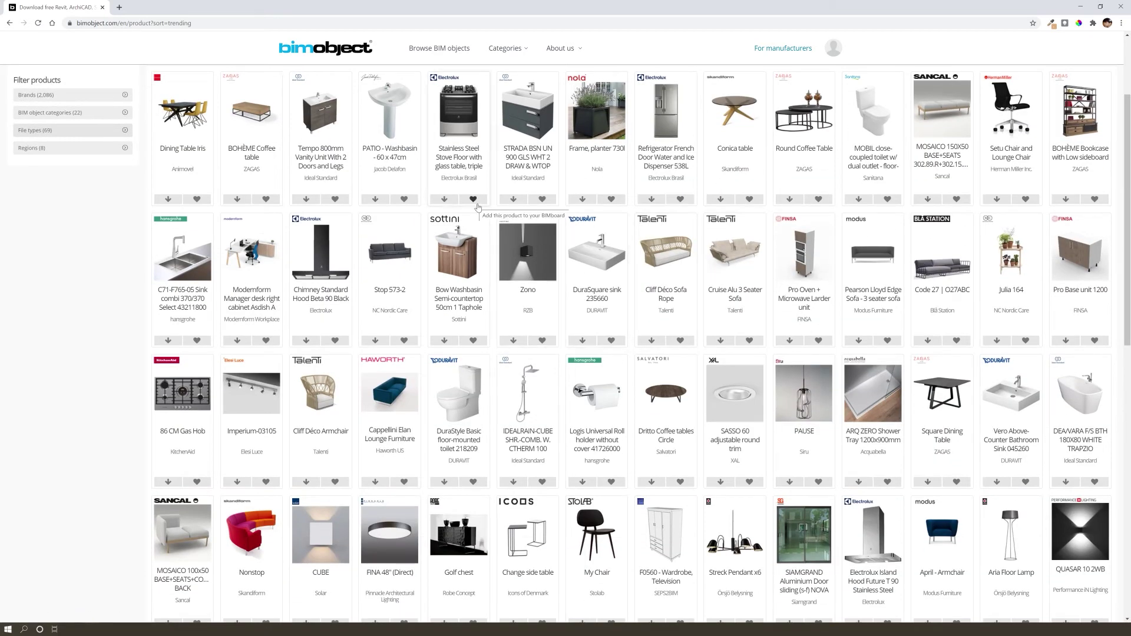
{"action": "scroll", "coordinate": [478, 207], "scroll_direction": "up", "scroll_amount": 2}
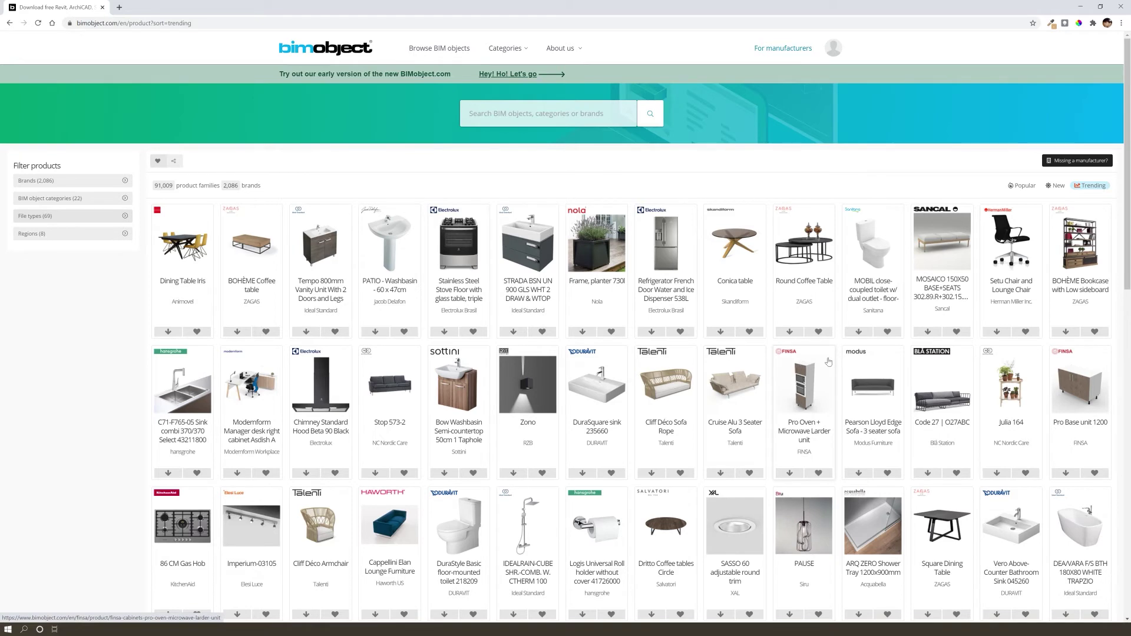
{"action": "scroll", "coordinate": [894, 219], "scroll_direction": "down", "scroll_amount": 1}
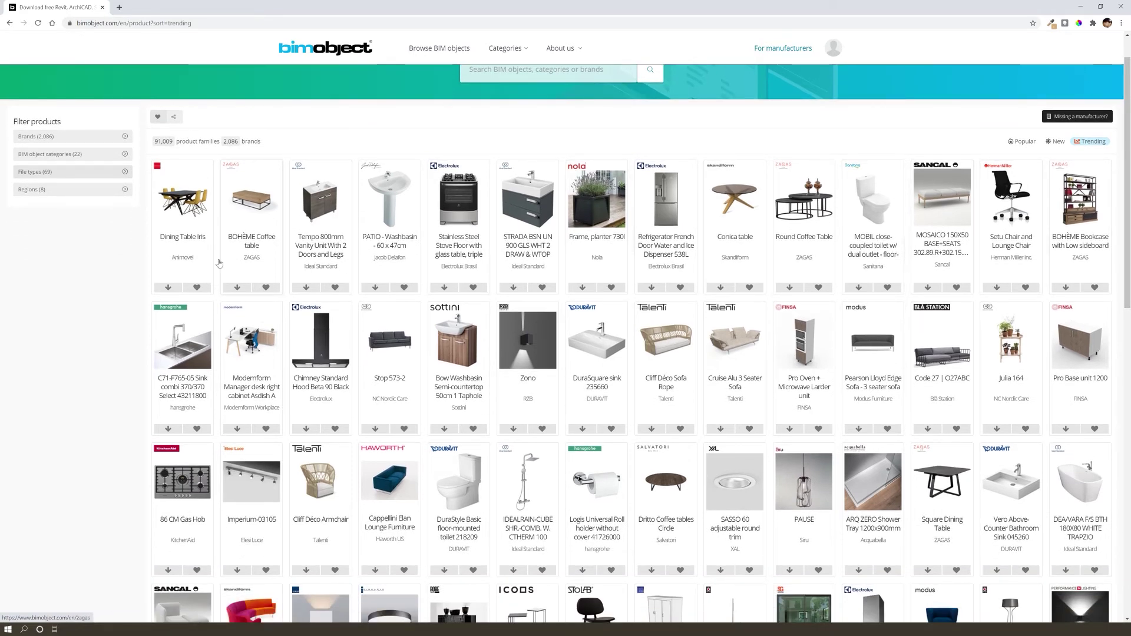
{"action": "scroll", "coordinate": [186, 233], "scroll_direction": "down", "scroll_amount": 2}
{"action": "scroll", "coordinate": [676, 377], "scroll_direction": "down", "scroll_amount": 2}
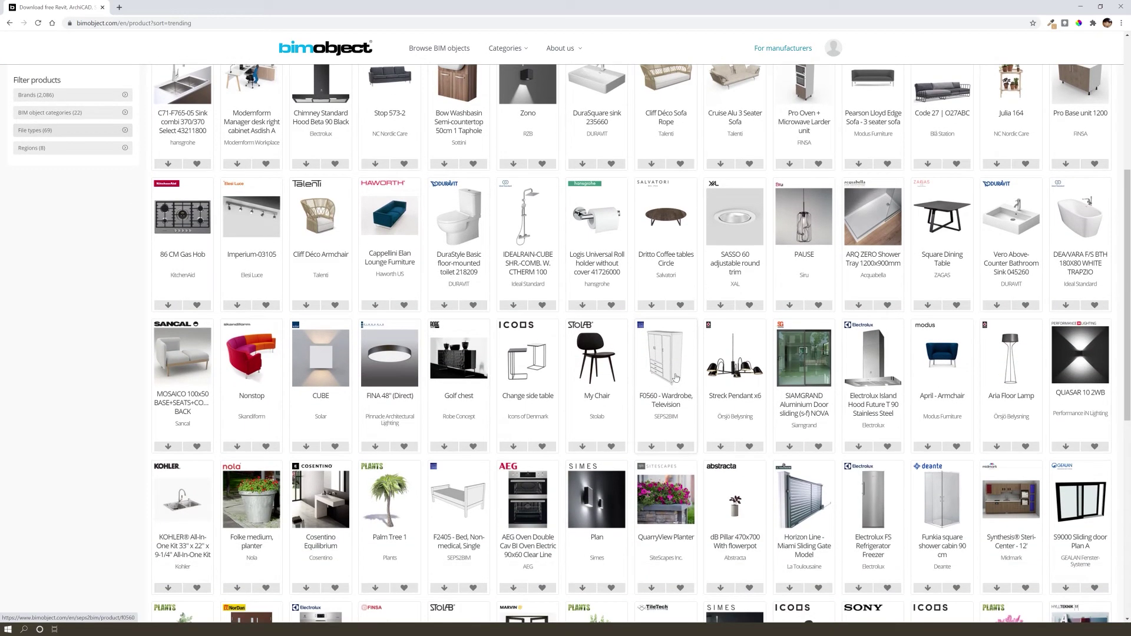
{"action": "scroll", "coordinate": [382, 336], "scroll_direction": "up", "scroll_amount": 3}
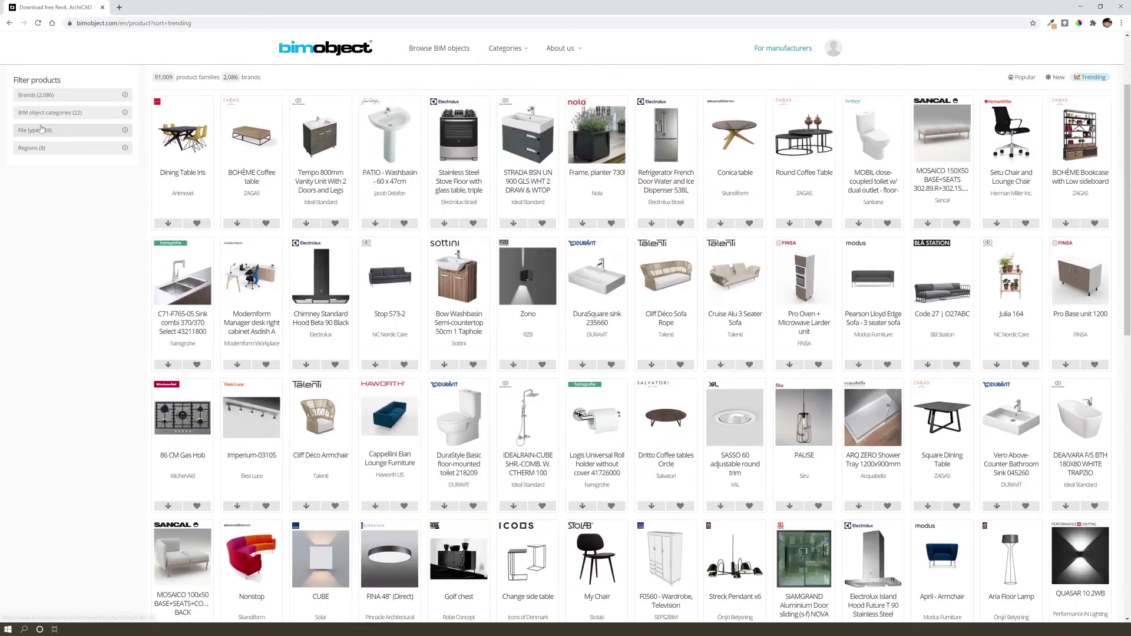
{"action": "scroll", "coordinate": [382, 336], "scroll_direction": "down", "scroll_amount": 2}
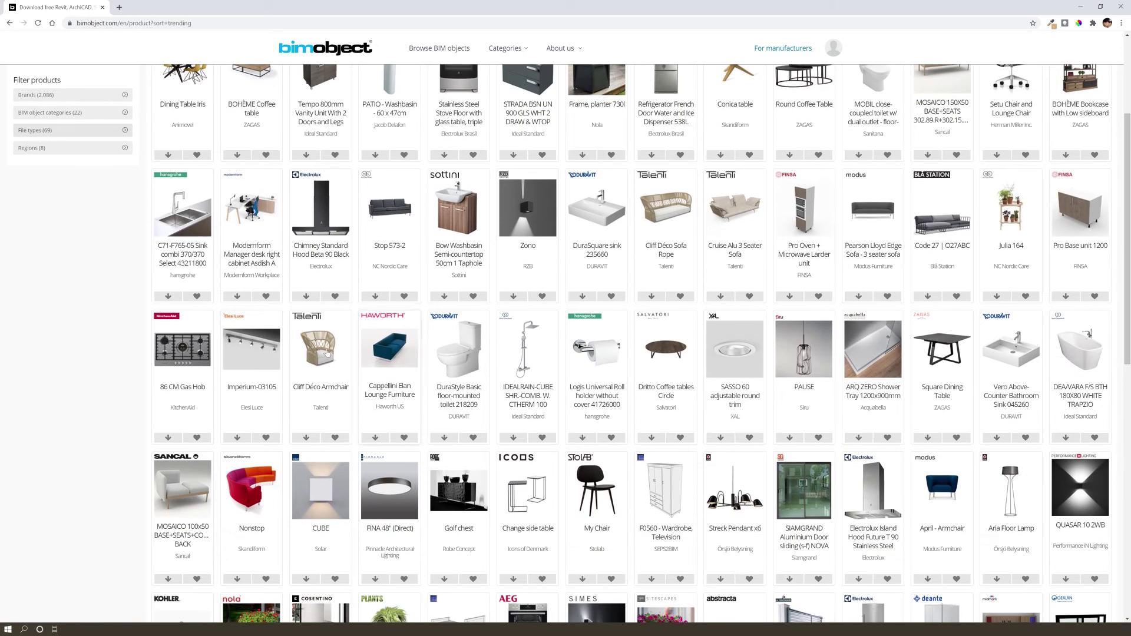
Download the Revit file of the Modernform Manager desk right cabinet Asdish A 160x160, open it in Revit and upgrade the model
{"action": "right_click", "coordinate": [252, 207]}
{"action": "left_click", "coordinate": [252, 208]}
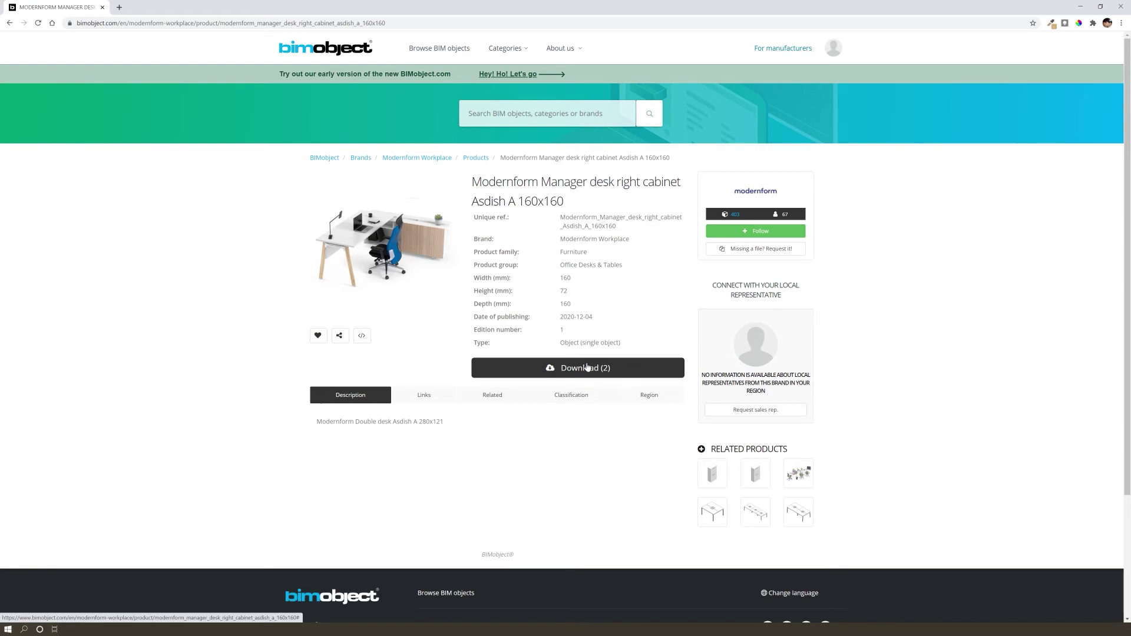
{"action": "left_click", "coordinate": [640, 369]}
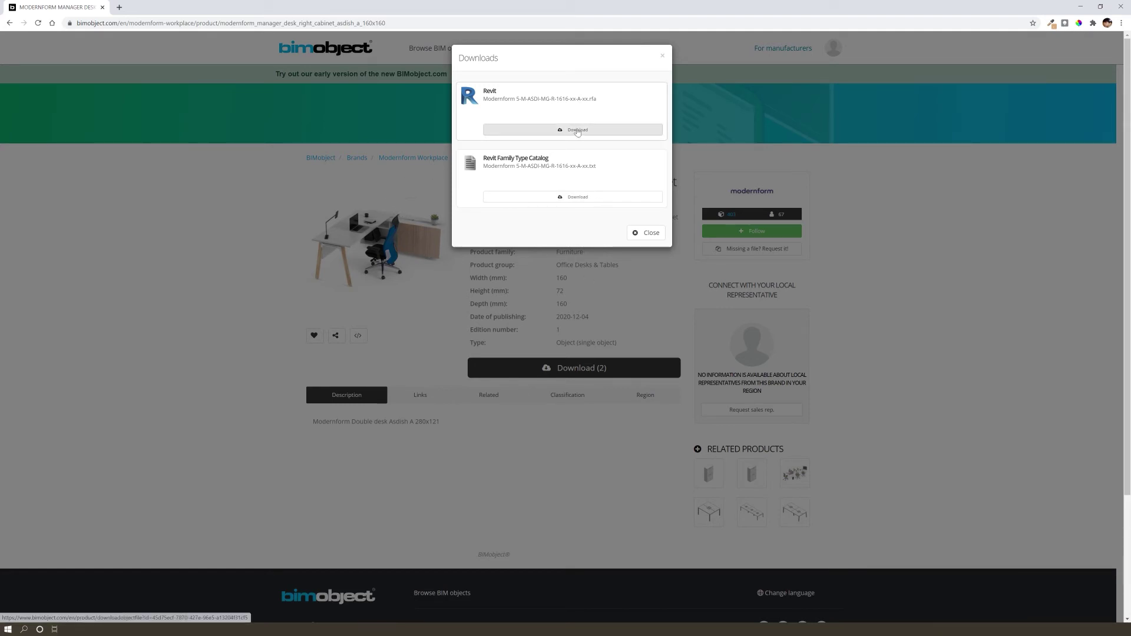
{"action": "left_click", "coordinate": [505, 131]}
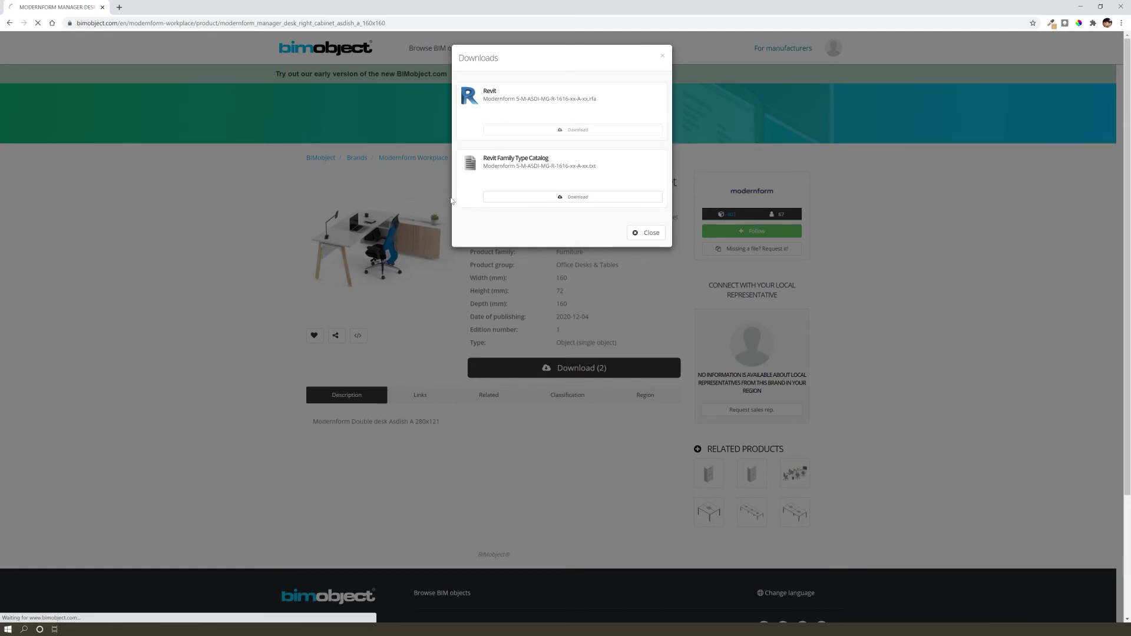
{"action": "left_click", "coordinate": [50, 610]}
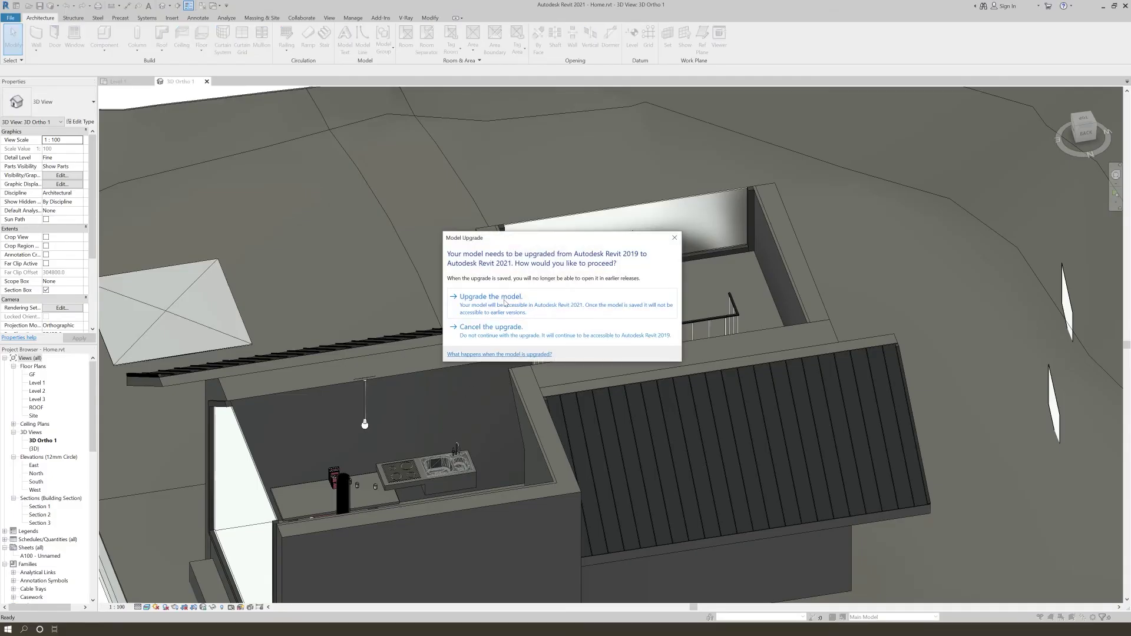
{"action": "left_click", "coordinate": [491, 297]}
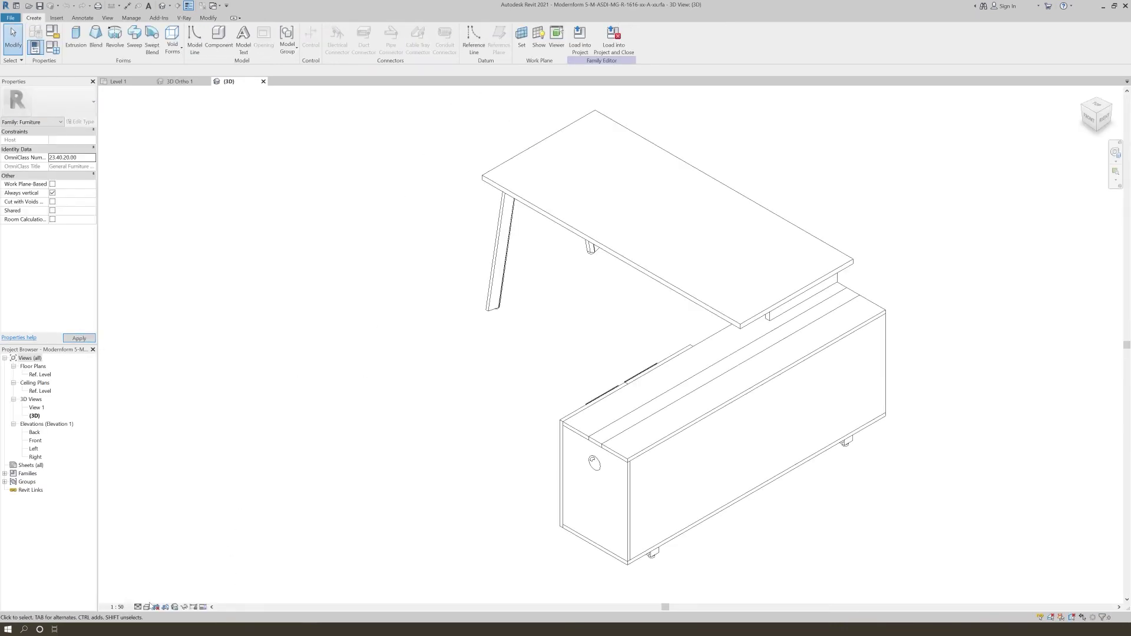
Set the desk family's 3D view to the Realistic visual style and inspect the desk from its open cabinet side
{"action": "left_click", "coordinate": [147, 607]}
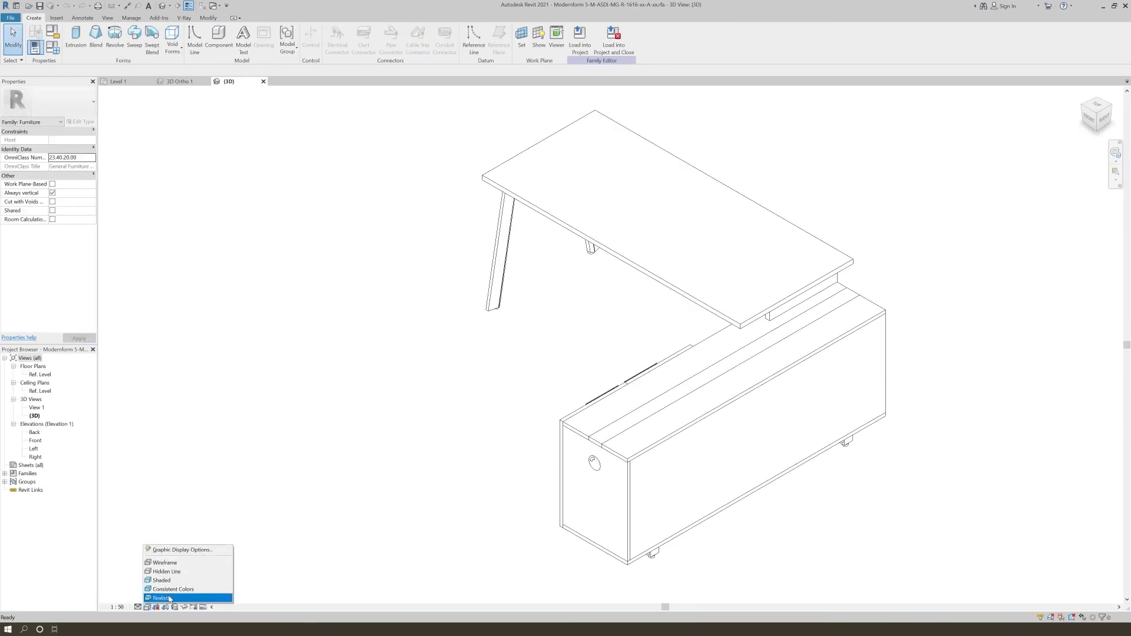
{"action": "left_click", "coordinate": [173, 589]}
{"action": "left_click", "coordinate": [146, 607]}
{"action": "left_click", "coordinate": [170, 597]}
{"action": "middle_click_drag", "start_coordinate": [329, 464], "coordinate": [613, 421], "text": "shift"}
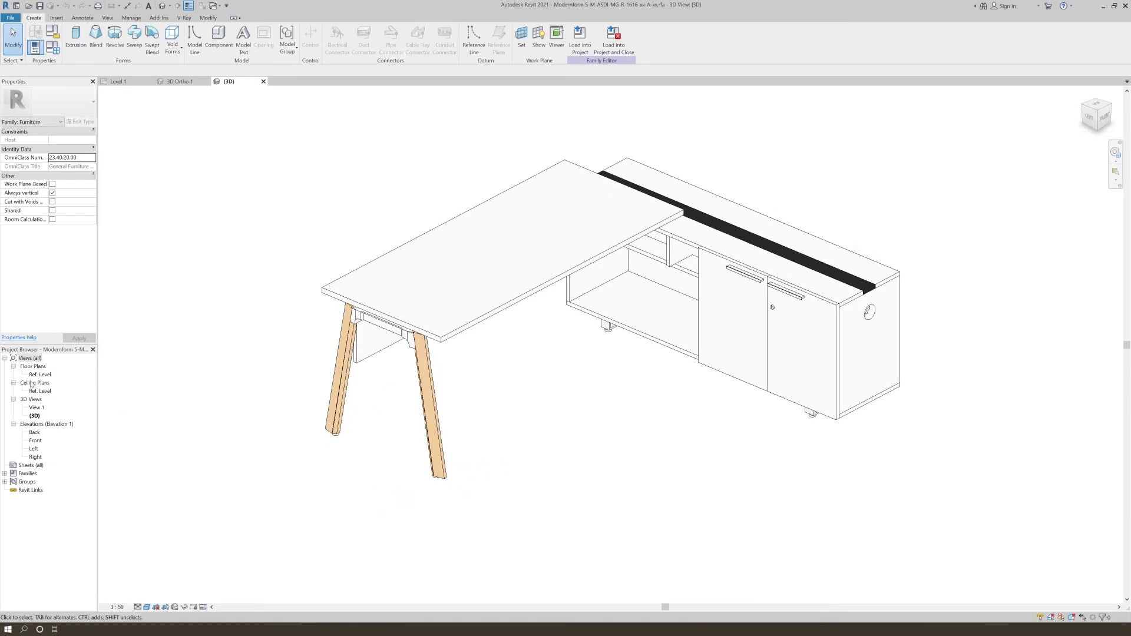
Check the desk family in its Ref. Level floor plan and load it into the Home.rvt project
{"action": "double_click", "coordinate": [45, 376]}
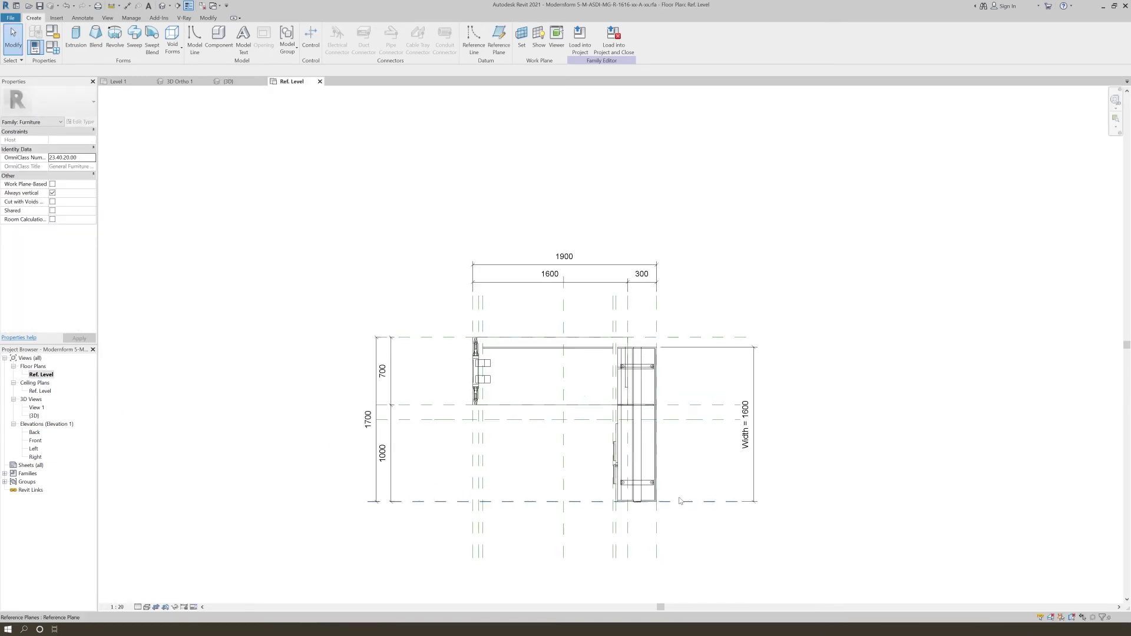
{"action": "scroll", "coordinate": [637, 399], "scroll_direction": "down", "scroll_amount": 1}
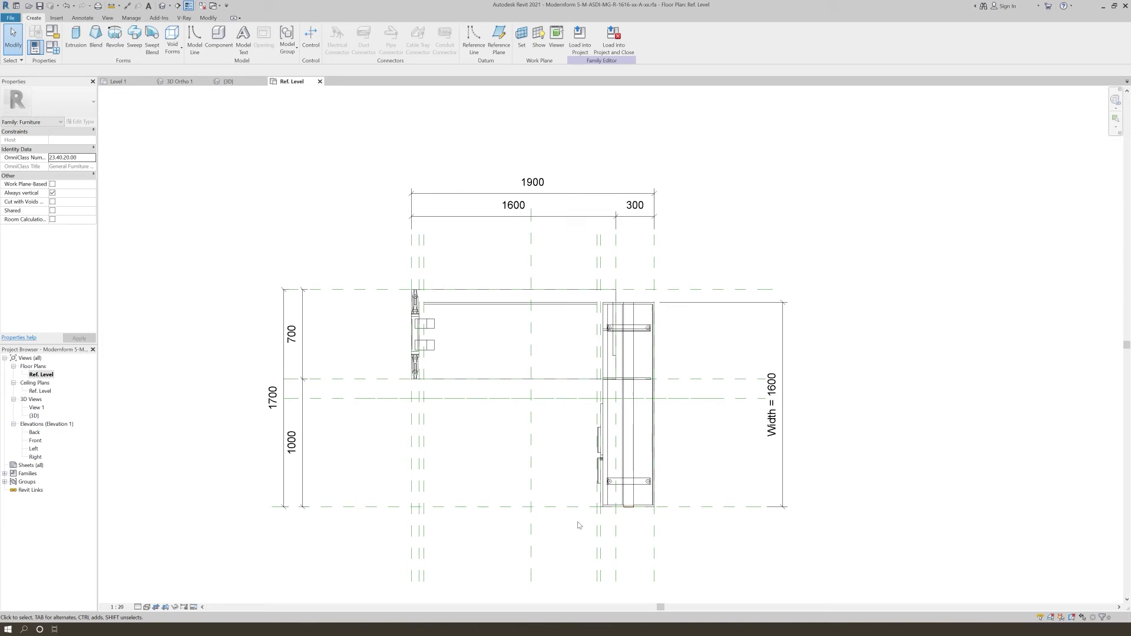
{"action": "left_click", "coordinate": [586, 53]}
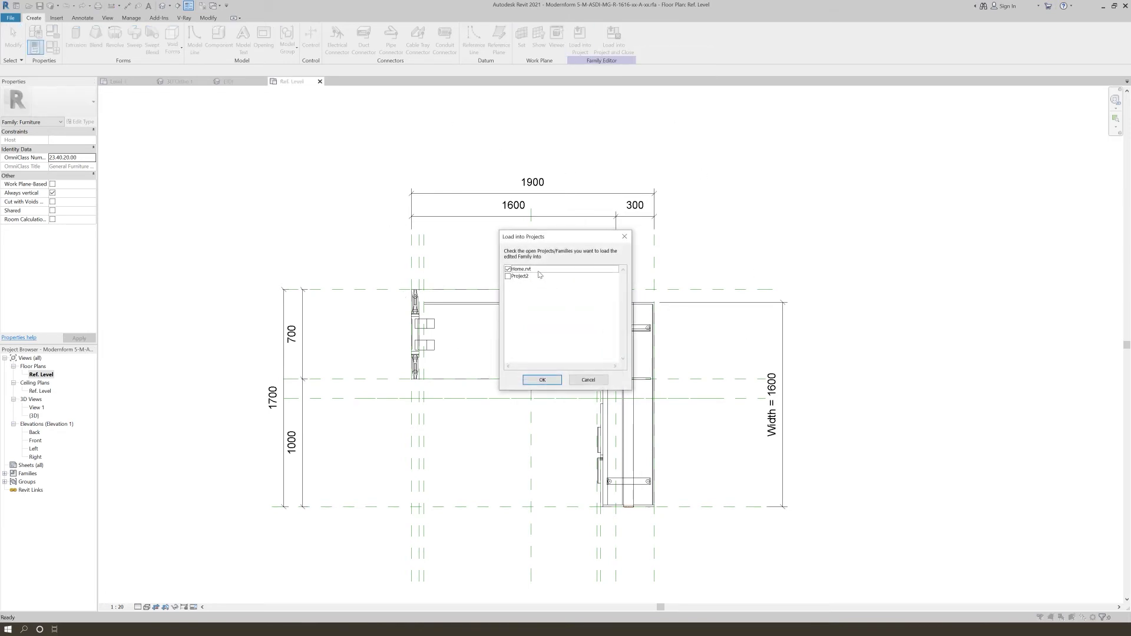
{"action": "left_click", "coordinate": [542, 380]}
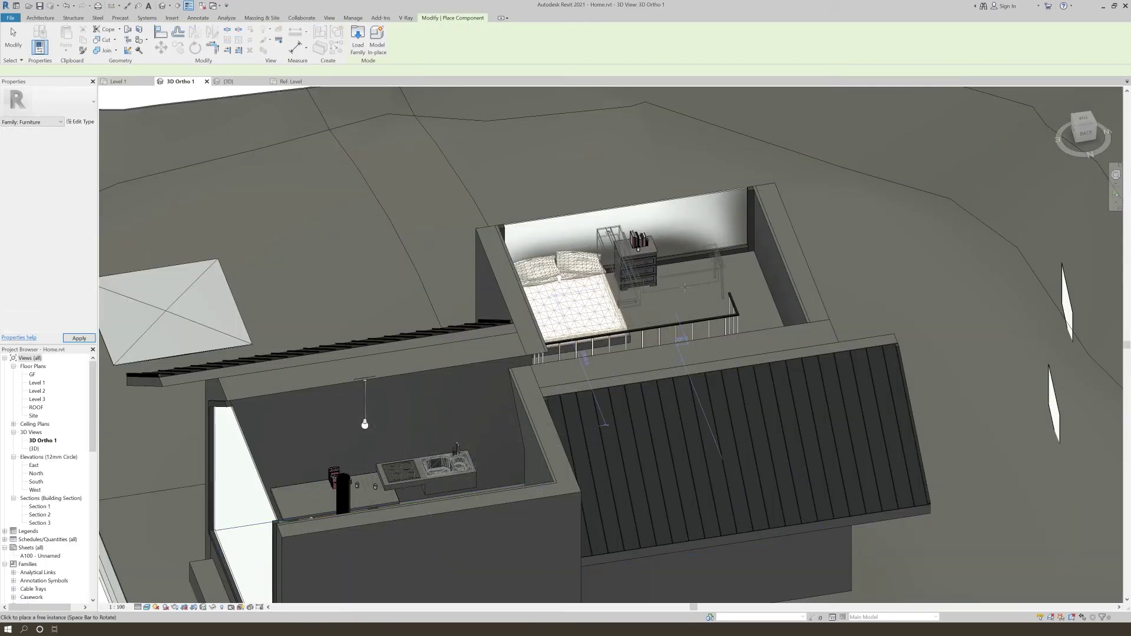
{"action": "scroll", "coordinate": [681, 287], "scroll_direction": "up", "scroll_amount": 5}
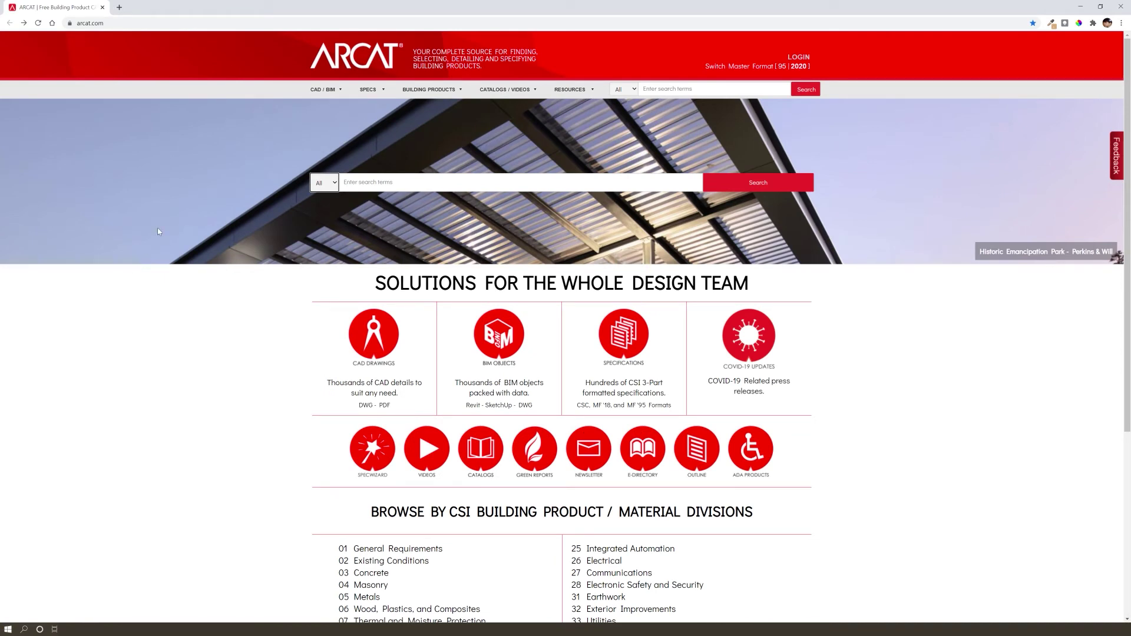
On the ARCAT website, review the search categories, the CAD / BIM content types and the CSI product divisions
{"action": "left_click", "coordinate": [322, 91]}
{"action": "left_click", "coordinate": [335, 184]}
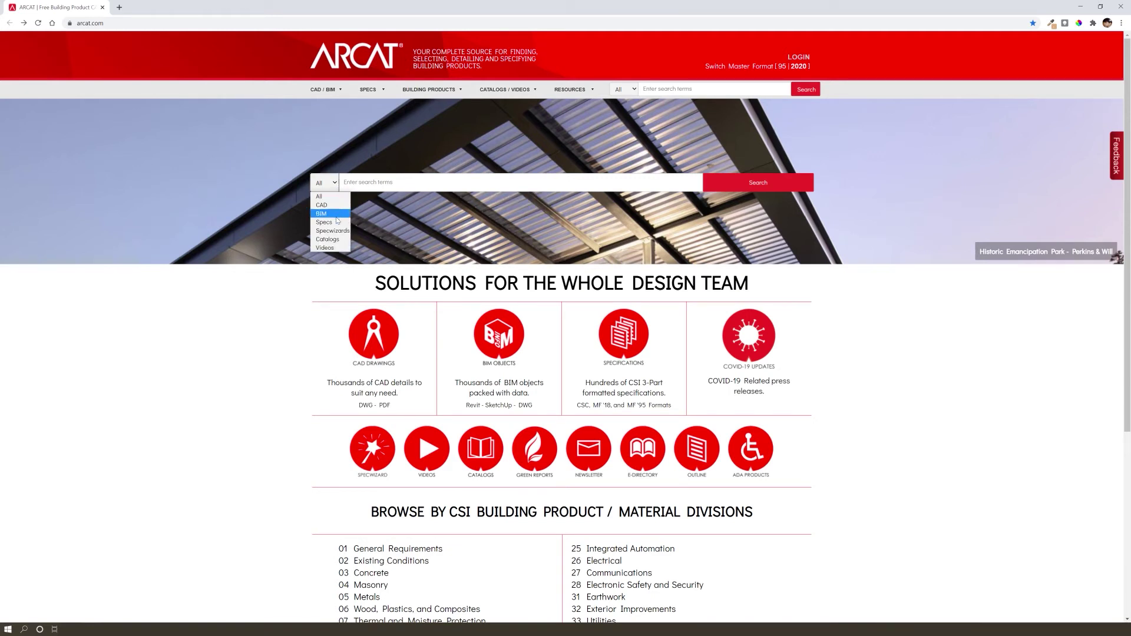
{"action": "left_click", "coordinate": [333, 187]}
{"action": "mouse_move", "coordinate": [340, 90]}
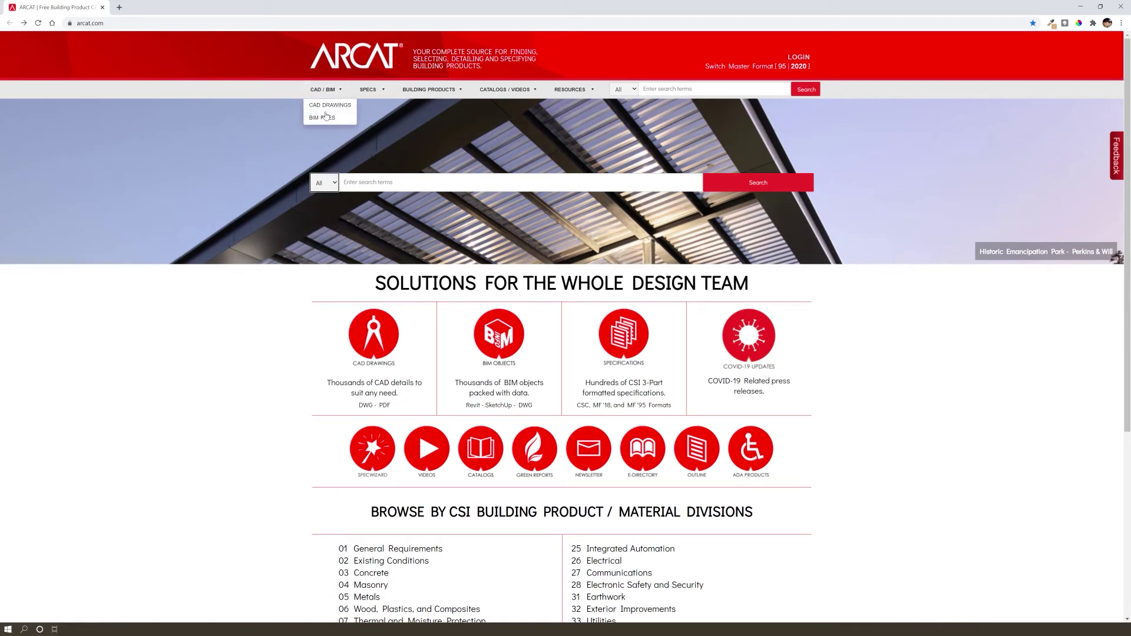
{"action": "scroll", "coordinate": [324, 101], "scroll_direction": "down", "scroll_amount": 4}
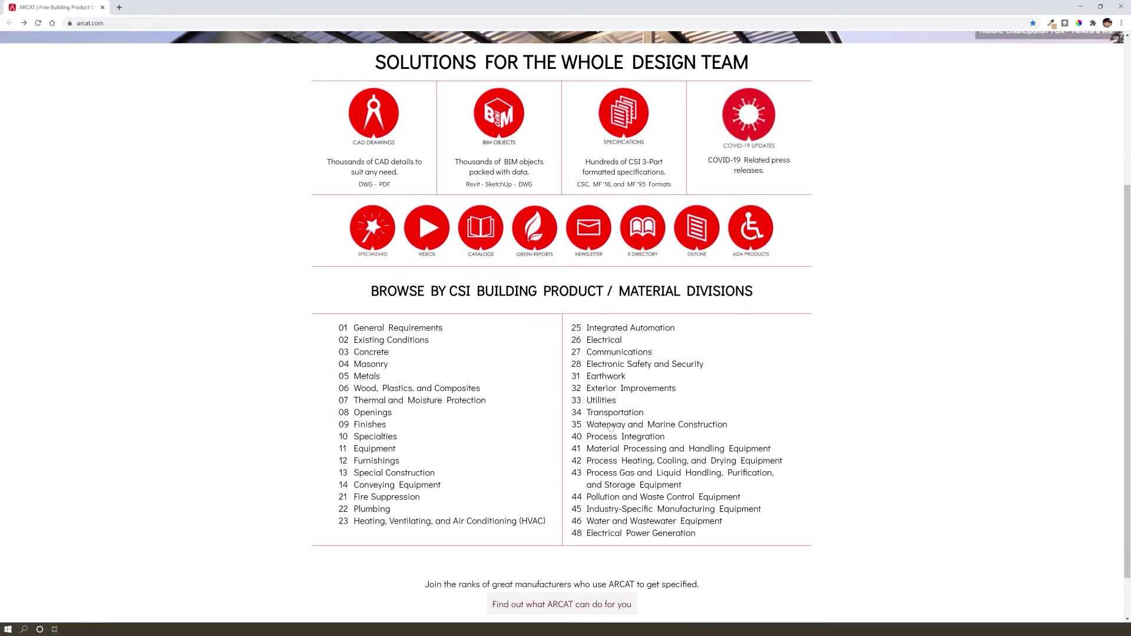
{"action": "scroll", "coordinate": [716, 290], "scroll_direction": "up", "scroll_amount": 4}
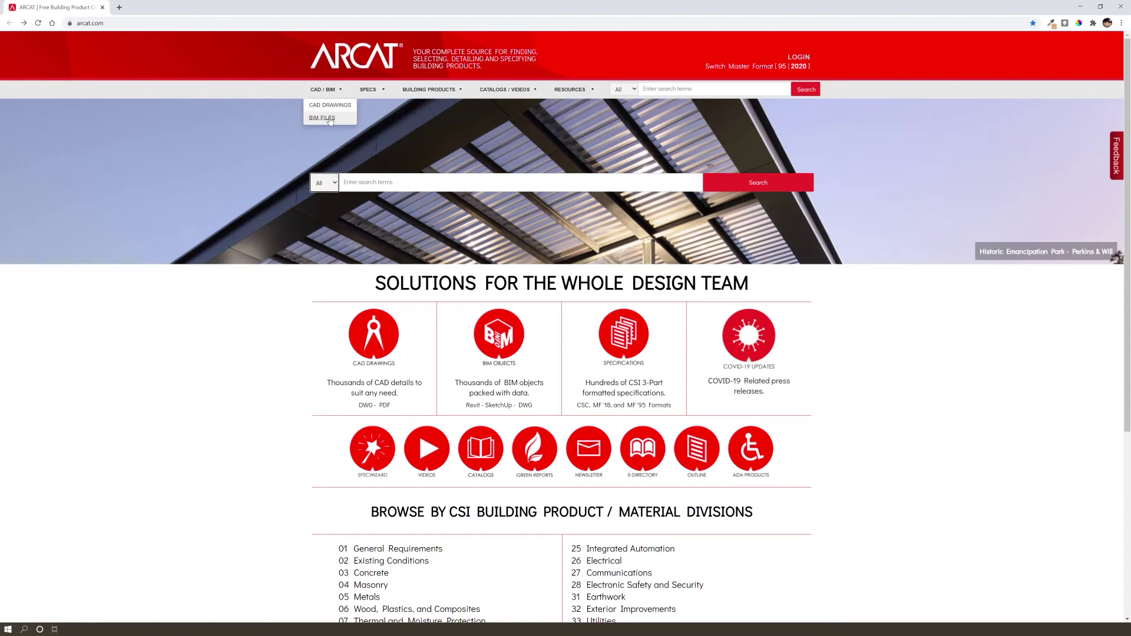
Open ARCAT's library of BIM files and list the families in the Skylights category
{"action": "left_click", "coordinate": [327, 119]}
{"action": "scroll", "coordinate": [183, 177], "scroll_direction": "down", "scroll_amount": 3}
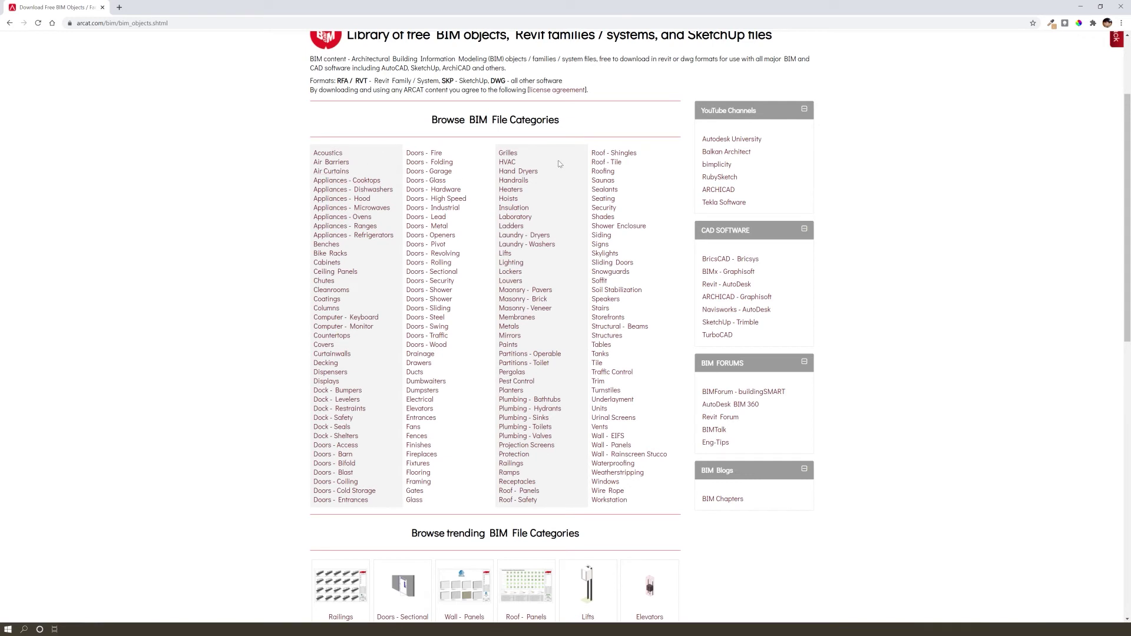
{"action": "left_click", "coordinate": [618, 257]}
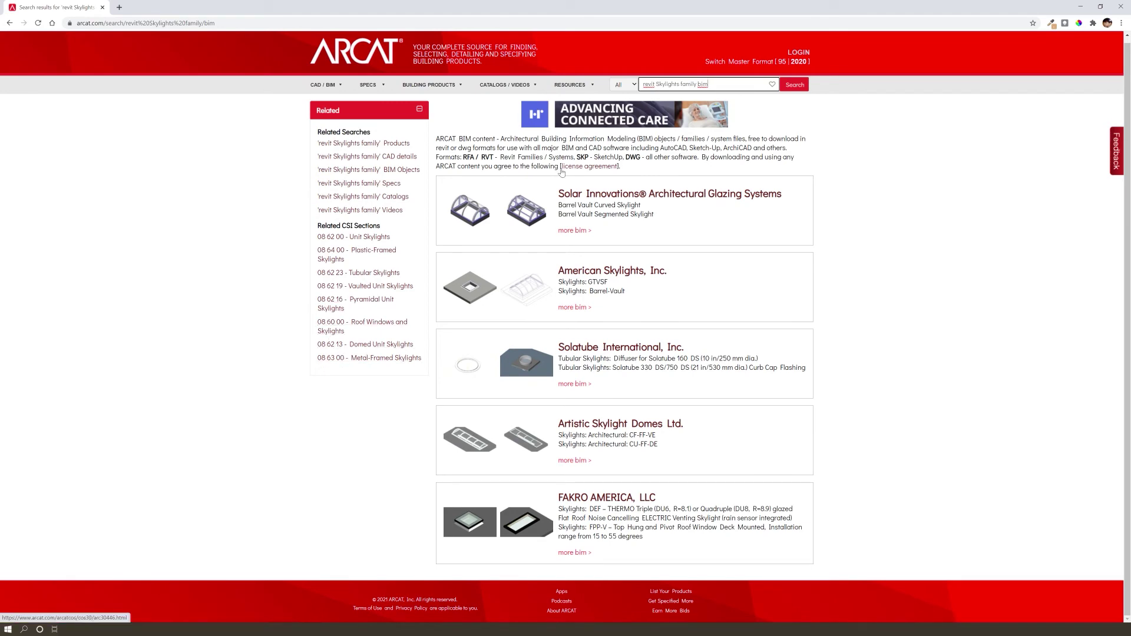
From Artistic Skylight Domes Ltd., download the 2021 Revit family of the Model CL prefabricated glass dome skylight and open it in Revit
{"action": "left_click", "coordinate": [586, 424]}
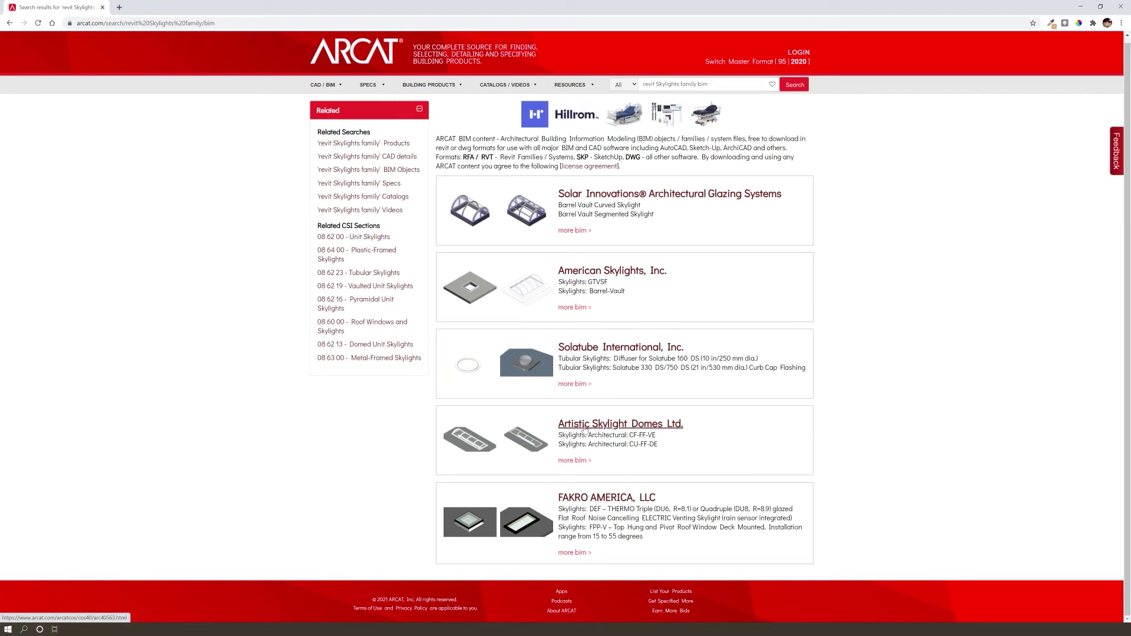
{"action": "scroll", "coordinate": [100, 366], "scroll_direction": "down", "scroll_amount": 2}
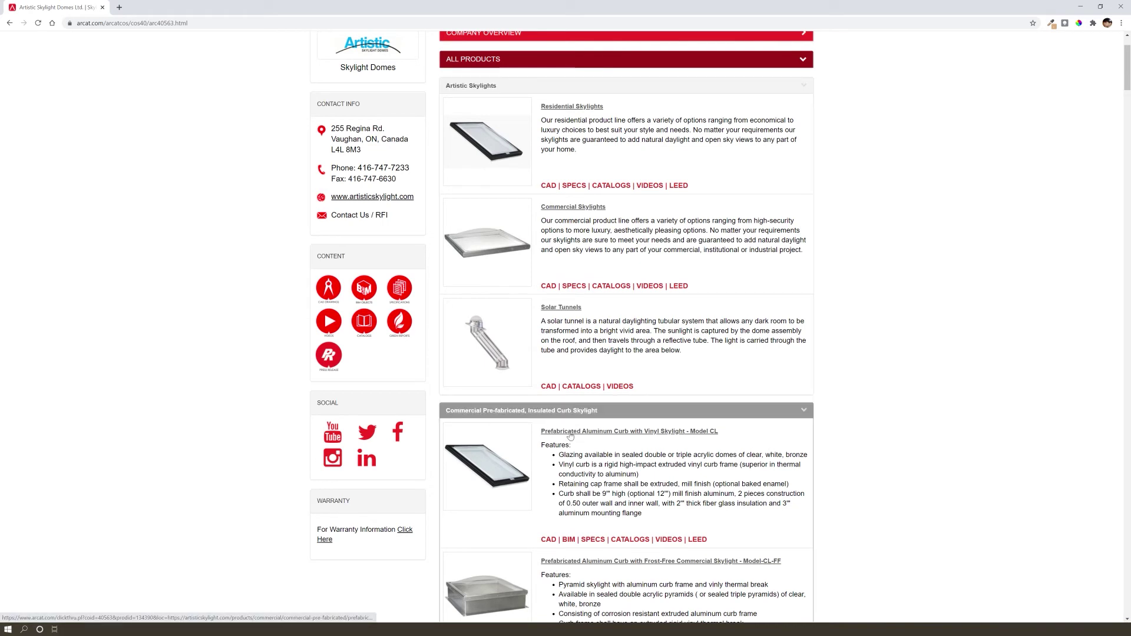
{"action": "scroll", "coordinate": [549, 417], "scroll_direction": "down", "scroll_amount": 2}
{"action": "left_click", "coordinate": [569, 452]}
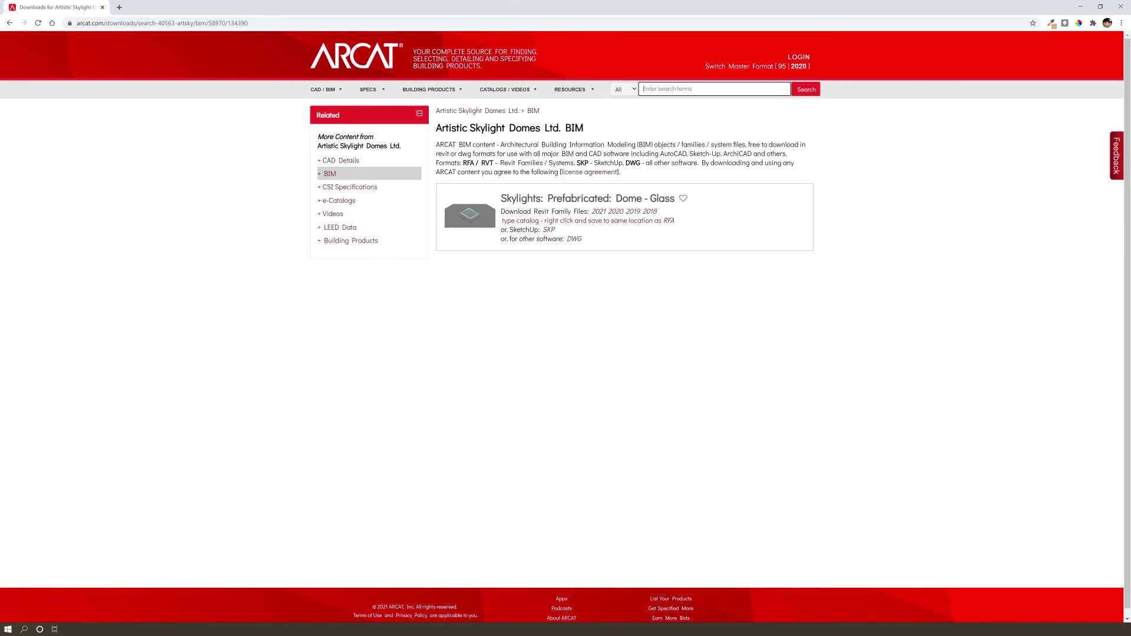
{"action": "left_click", "coordinate": [602, 215]}
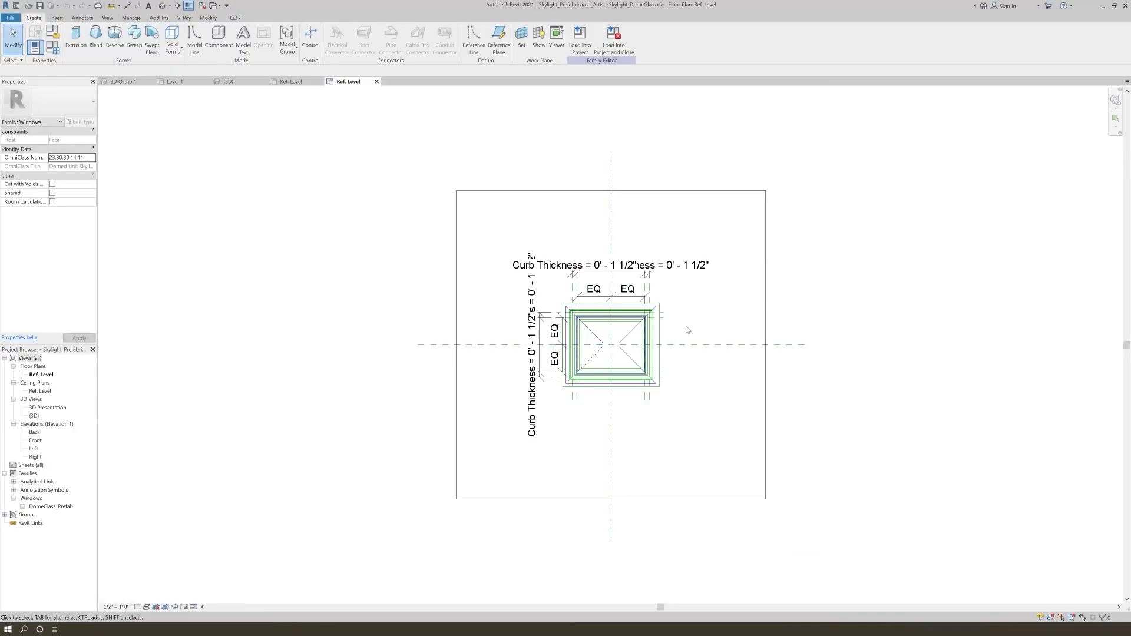
Load the prefabricated glass dome skylight family into the Home.rvt project only
{"action": "scroll", "coordinate": [648, 326], "scroll_direction": "up", "scroll_amount": 3}
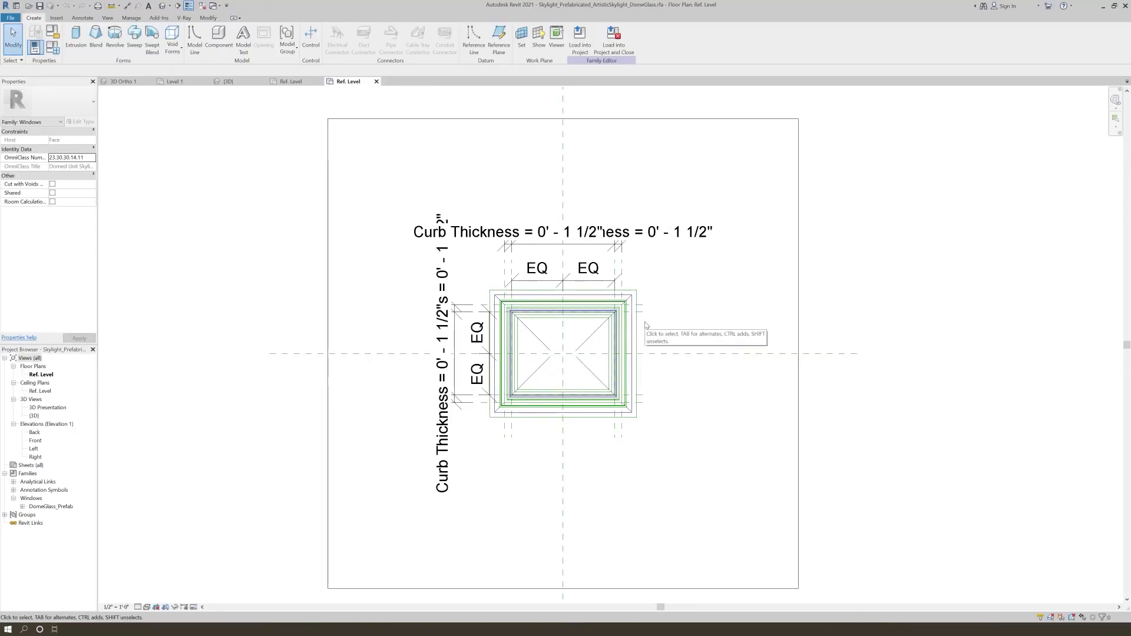
{"action": "left_click", "coordinate": [585, 43]}
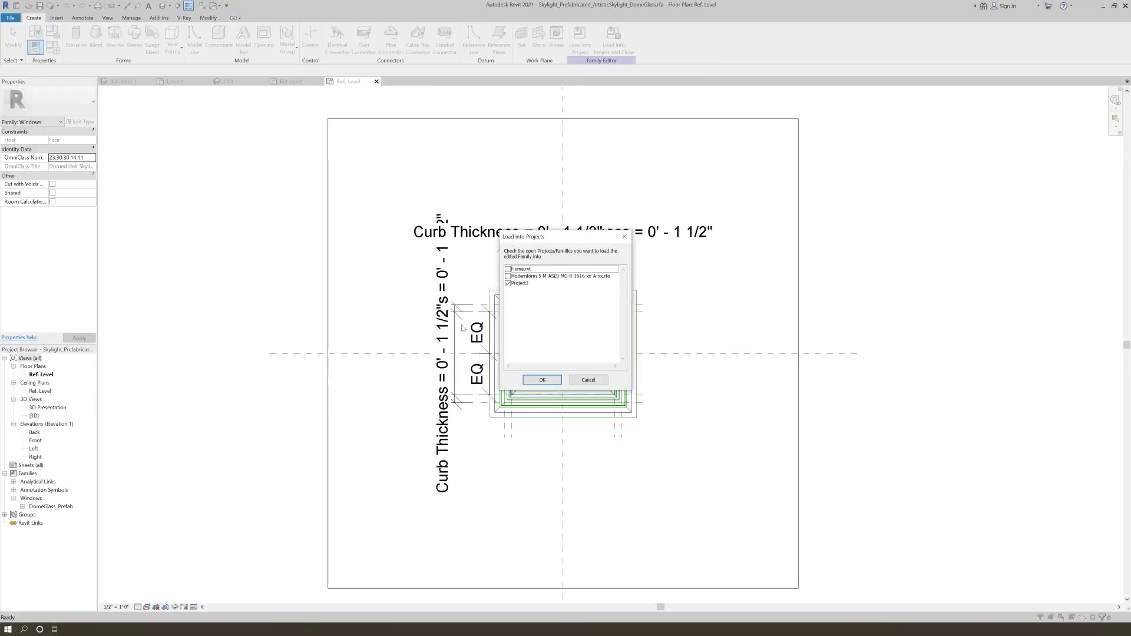
{"action": "left_click", "coordinate": [508, 283]}
{"action": "left_click", "coordinate": [508, 270]}
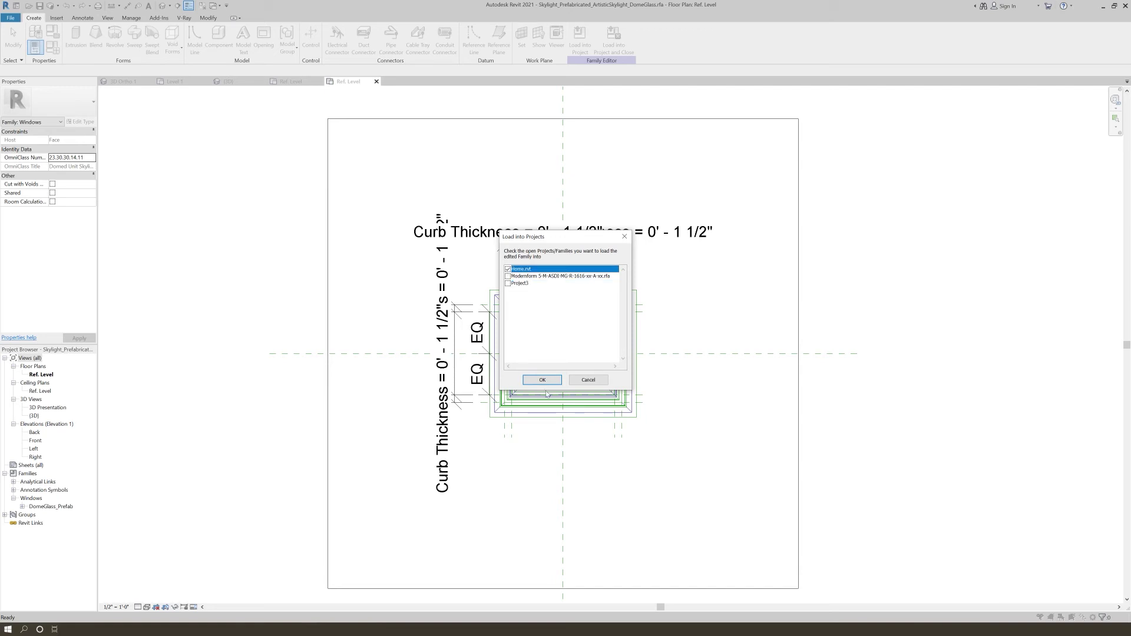
{"action": "left_click", "coordinate": [543, 380]}
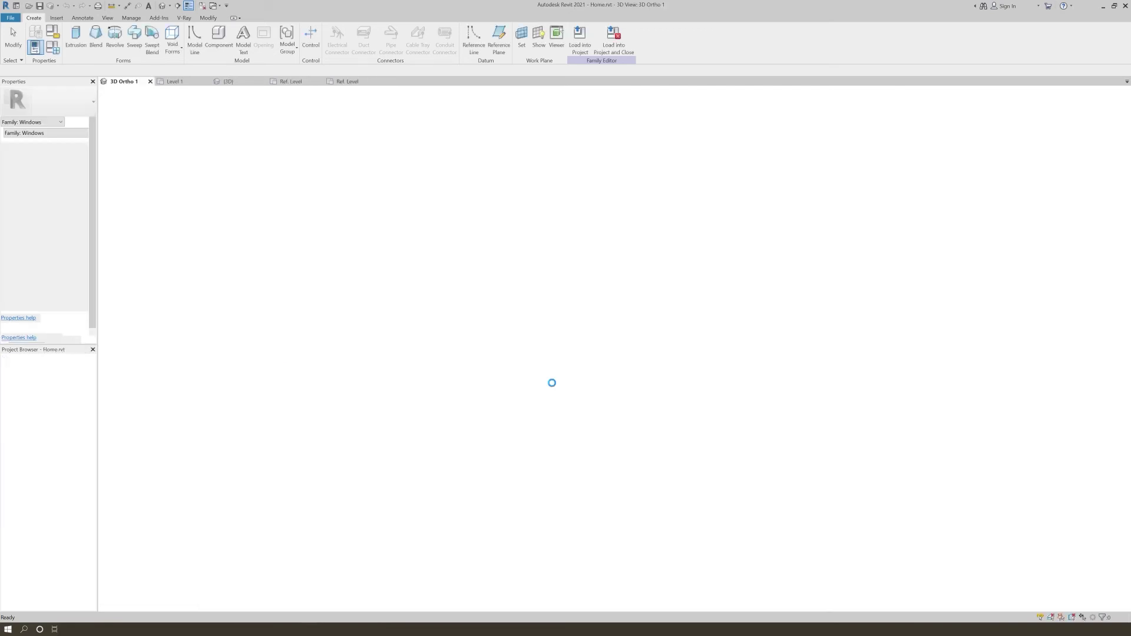
{"action": "left_click", "coordinate": [513, 288]}
{"action": "scroll", "coordinate": [520, 316], "scroll_direction": "up", "scroll_amount": 5}
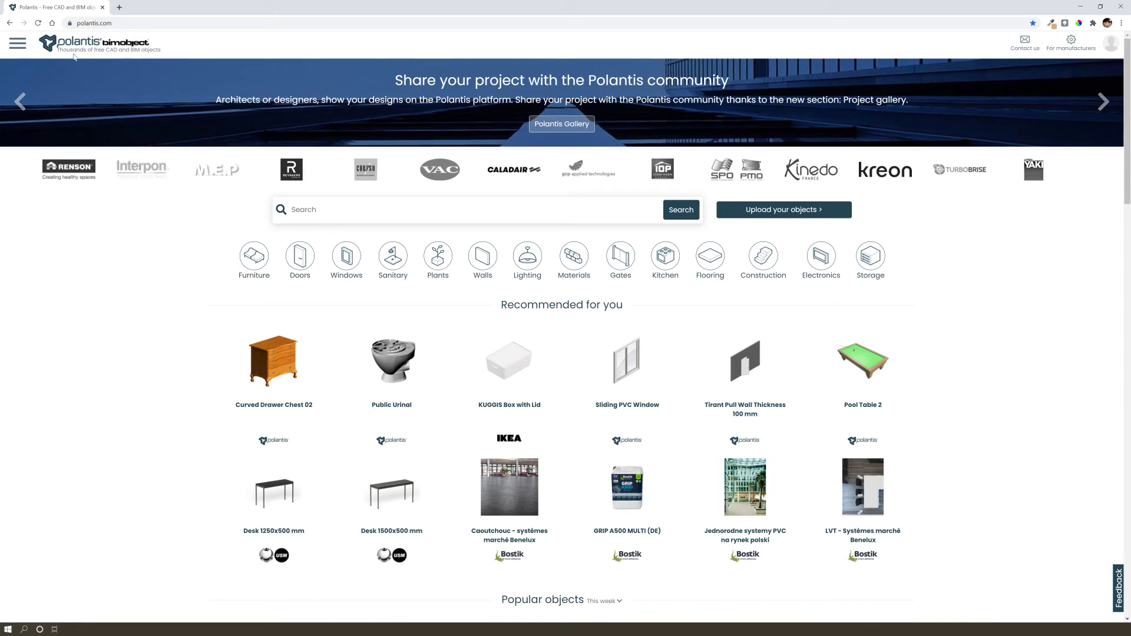
On the Polantis website, open the Furniture category and filter its objects to the Revit format
{"action": "left_click", "coordinate": [18, 47]}
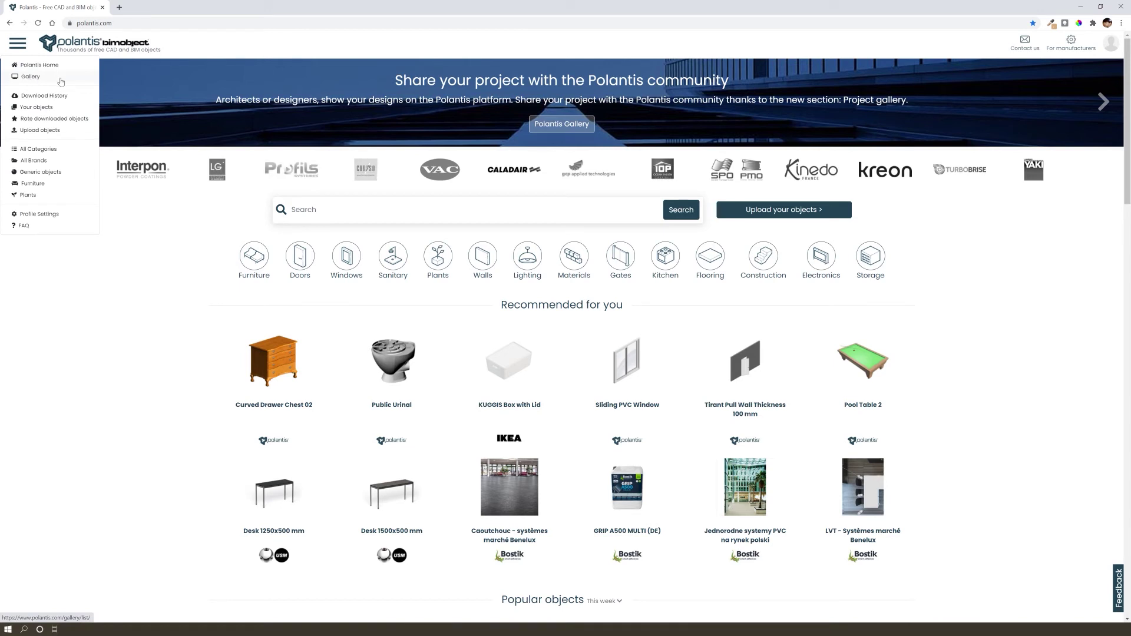
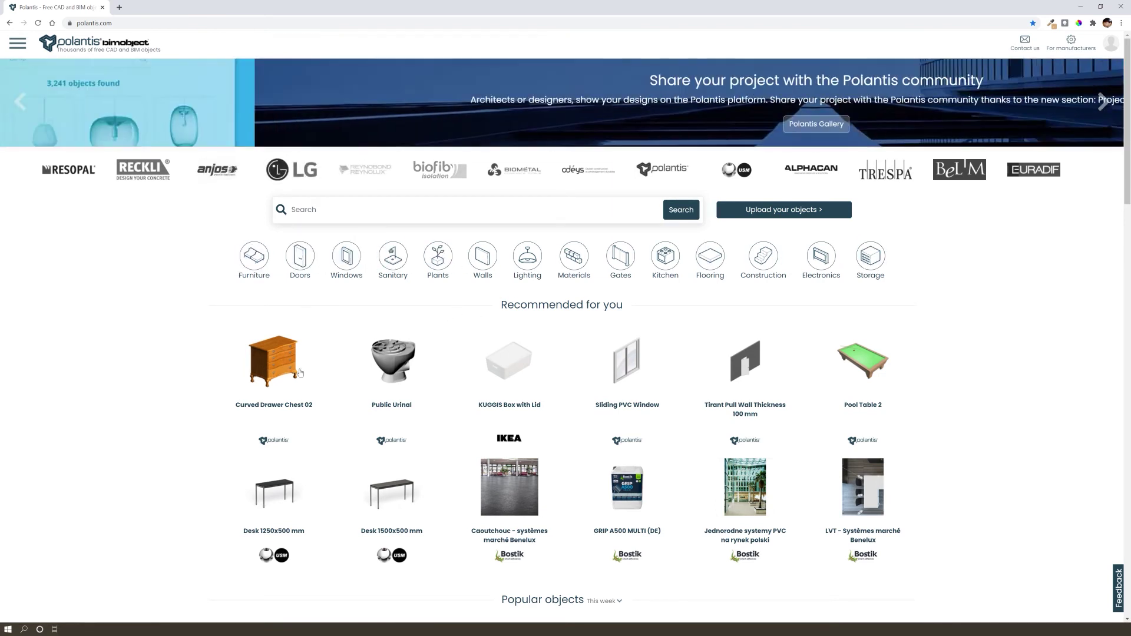
{"action": "left_click", "coordinate": [265, 263]}
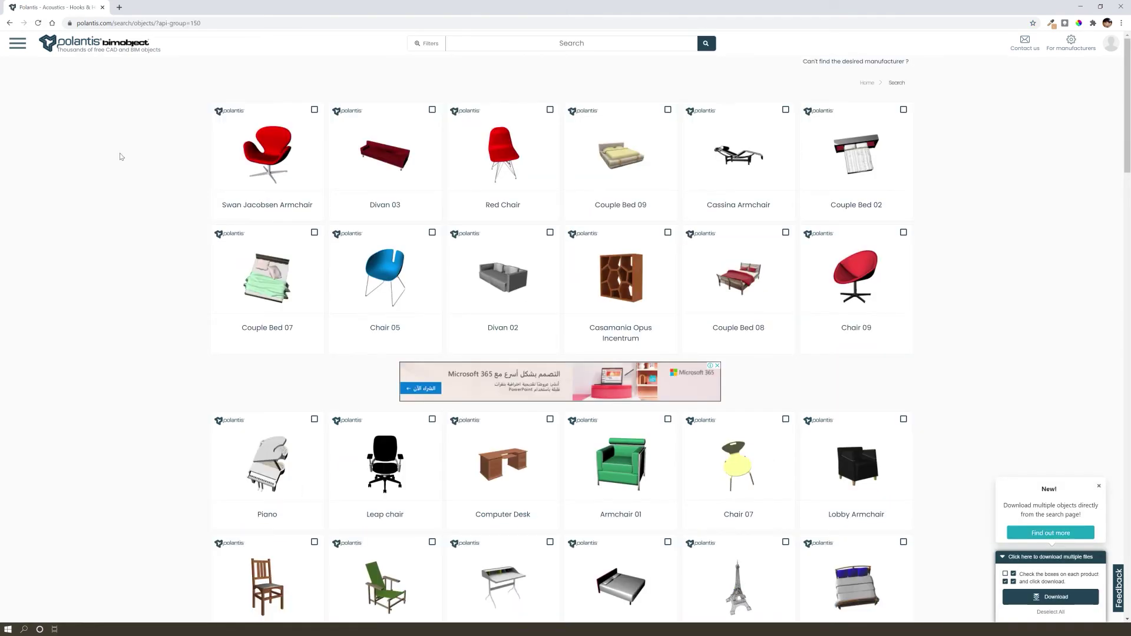
{"action": "left_click", "coordinate": [439, 48]}
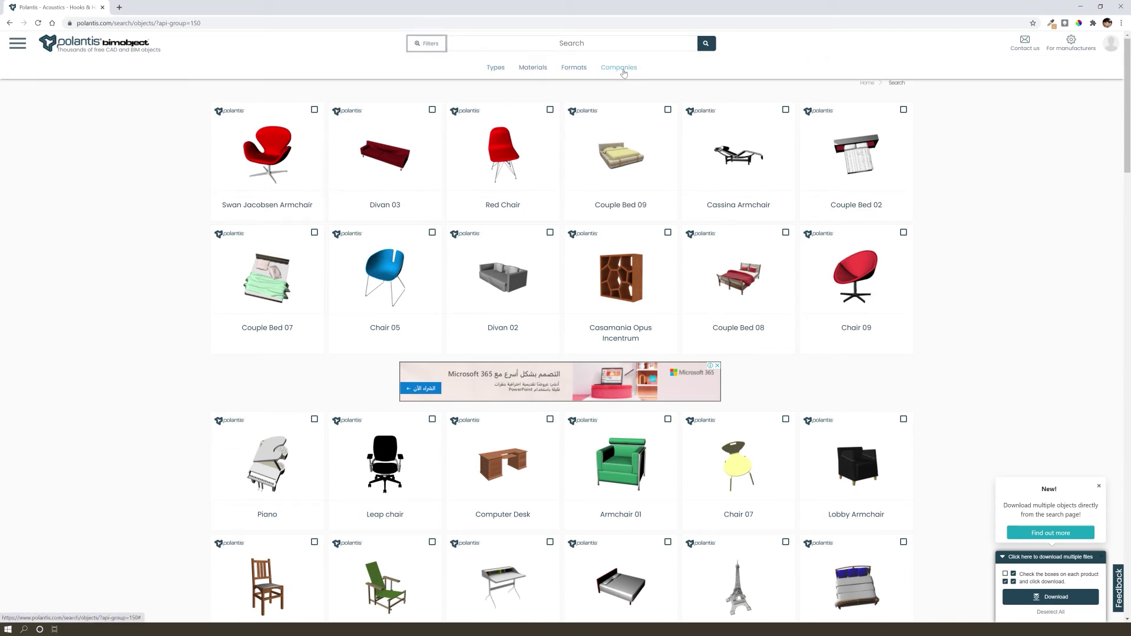
{"action": "left_click", "coordinate": [584, 73]}
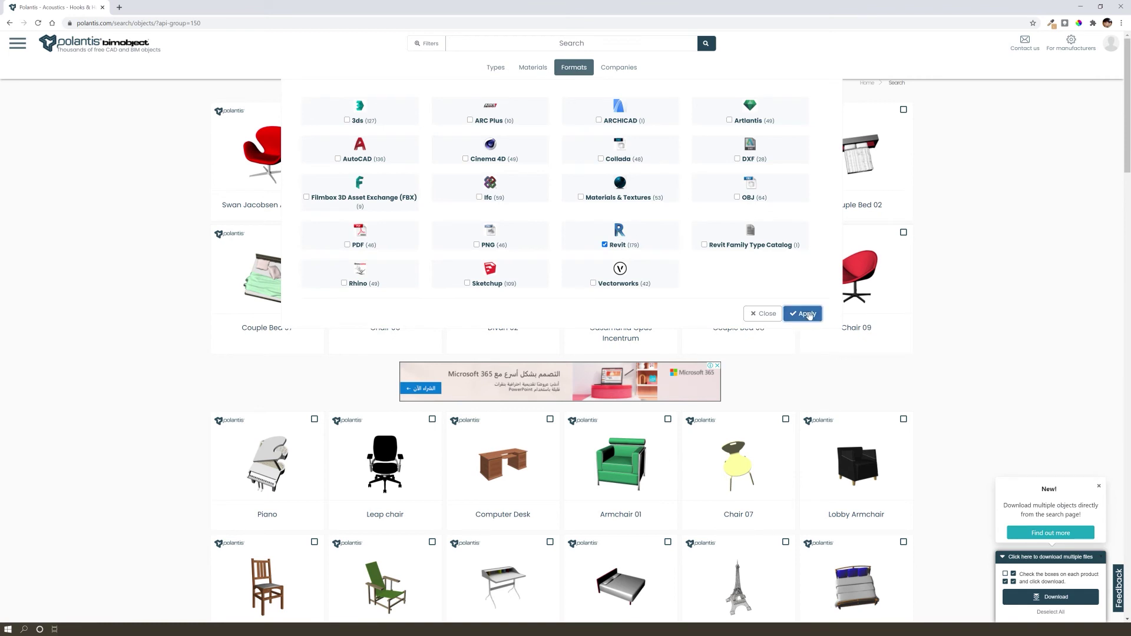
{"action": "left_click", "coordinate": [807, 314]}
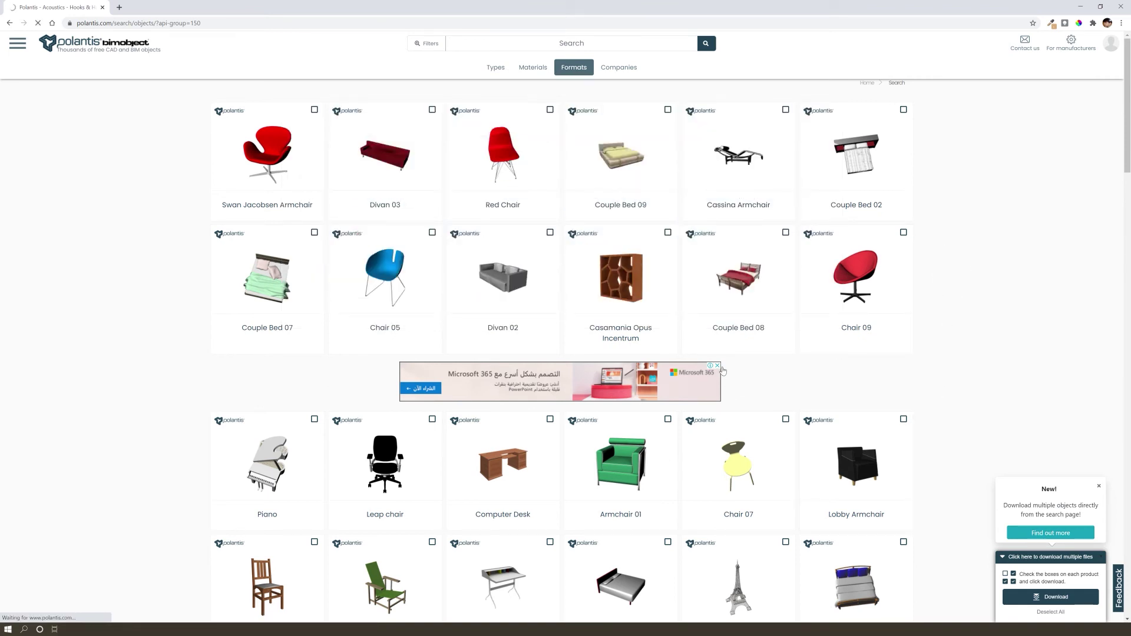
{"action": "left_click", "coordinate": [720, 366]}
Find IKEA's HOL Side Table Basket in the furniture results and download it in rfa format
{"action": "scroll", "coordinate": [189, 328], "scroll_direction": "down", "scroll_amount": 2}
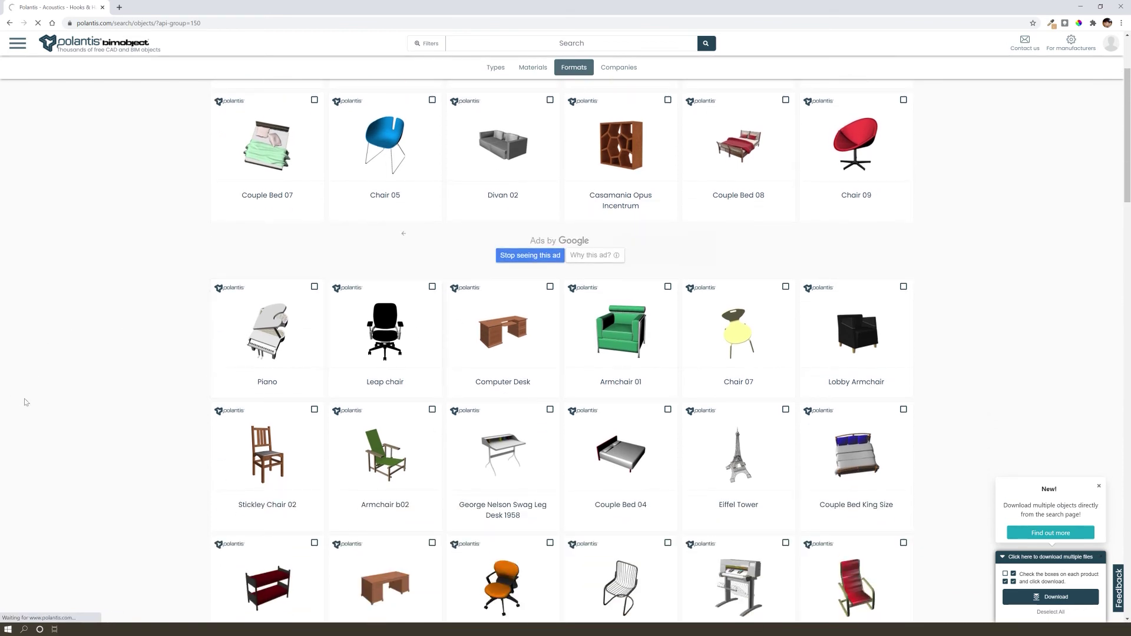
{"action": "scroll", "coordinate": [25, 403], "scroll_direction": "down", "scroll_amount": 5}
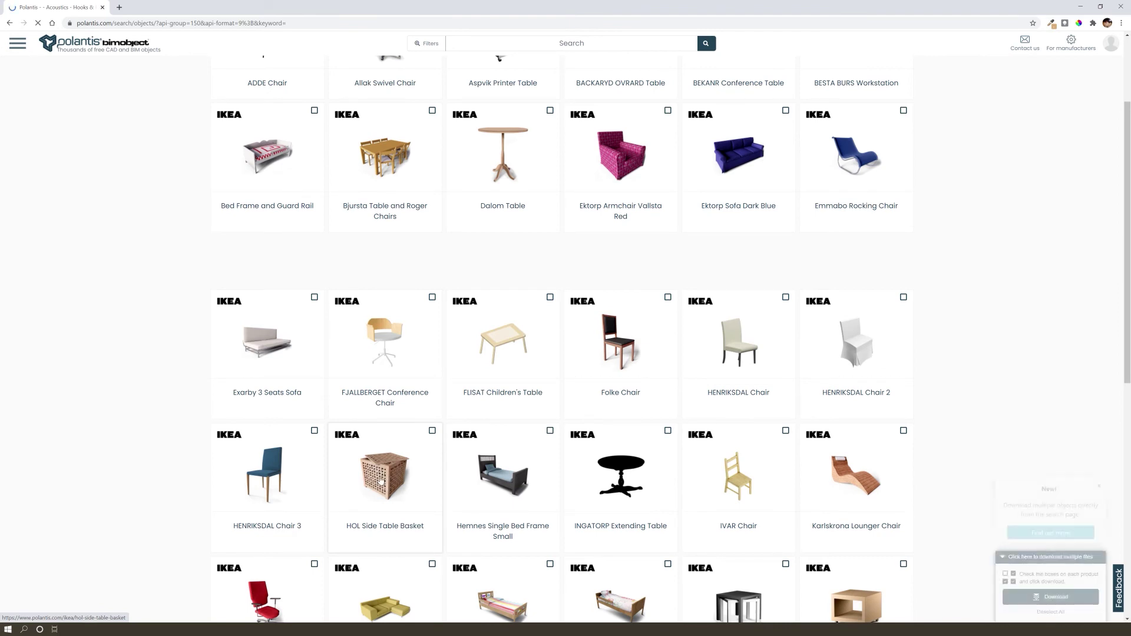
{"action": "scroll", "coordinate": [358, 428], "scroll_direction": "down", "scroll_amount": 2}
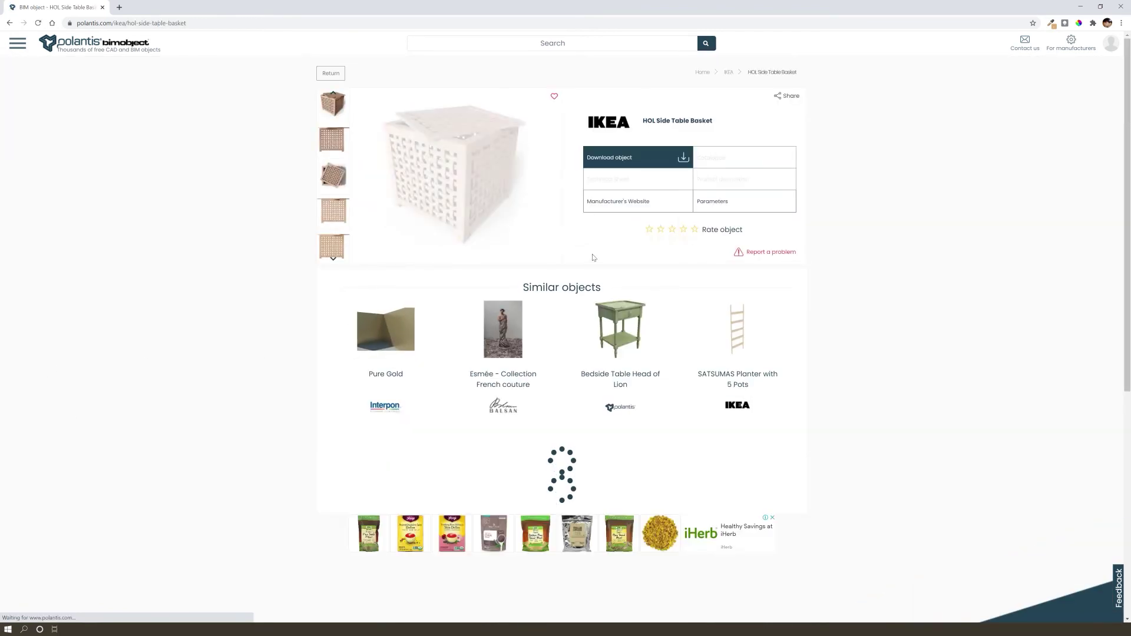
{"action": "left_click", "coordinate": [620, 161]}
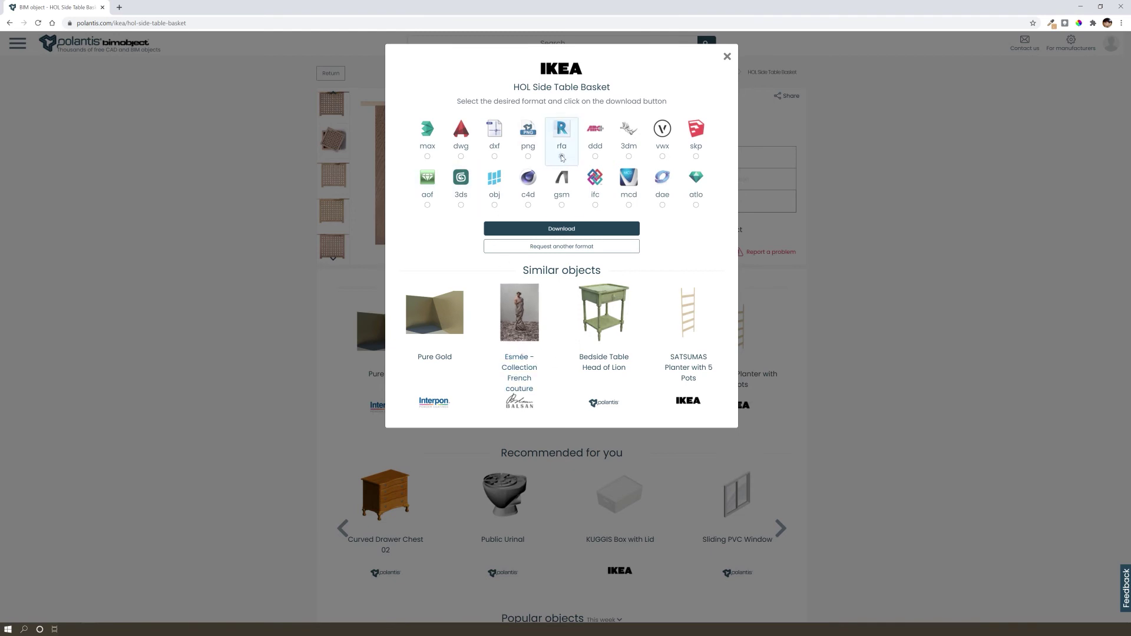
{"action": "left_click", "coordinate": [574, 228]}
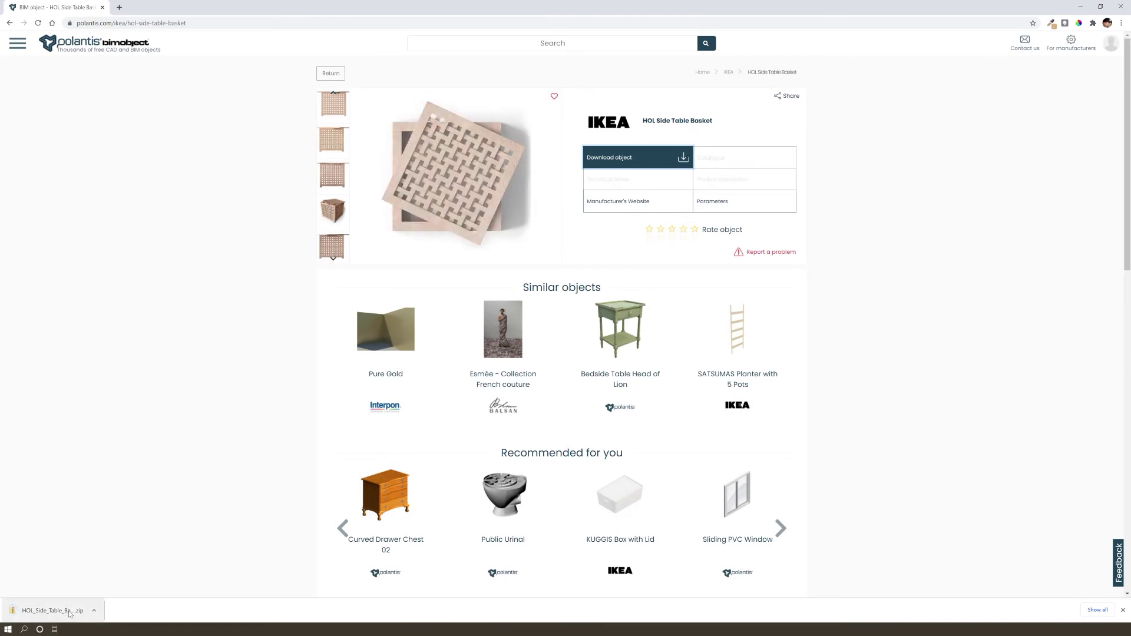
Open the downloaded HOL Side Table Basket family in Revit, upgrading the model to Revit 2021
{"action": "left_click", "coordinate": [72, 612]}
{"action": "double_click", "coordinate": [639, 157]}
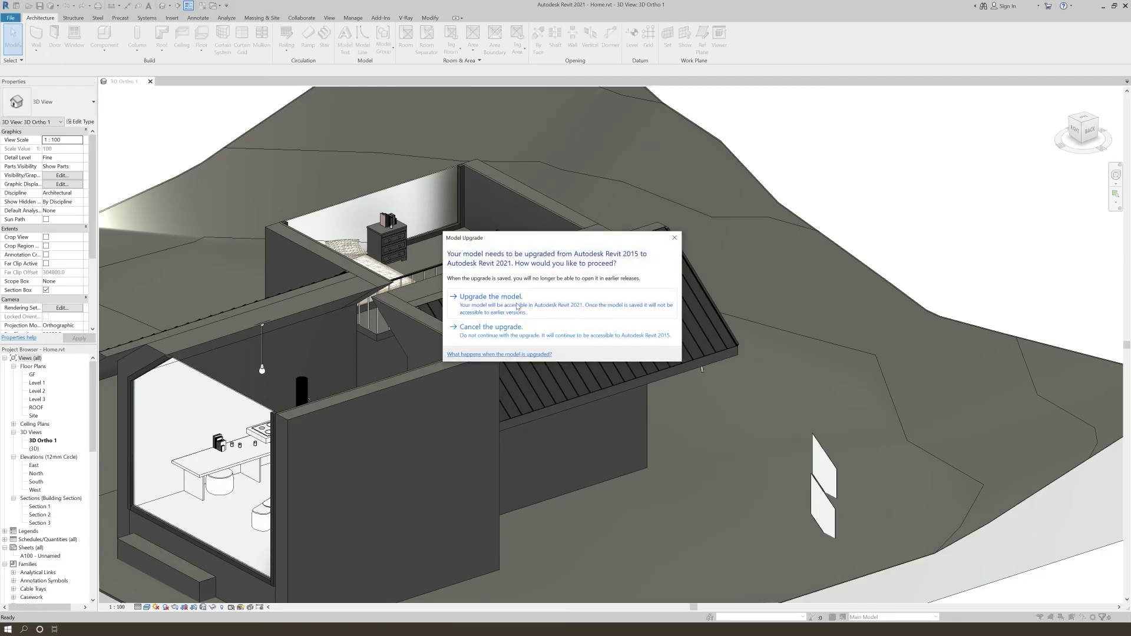
{"action": "left_click", "coordinate": [517, 306]}
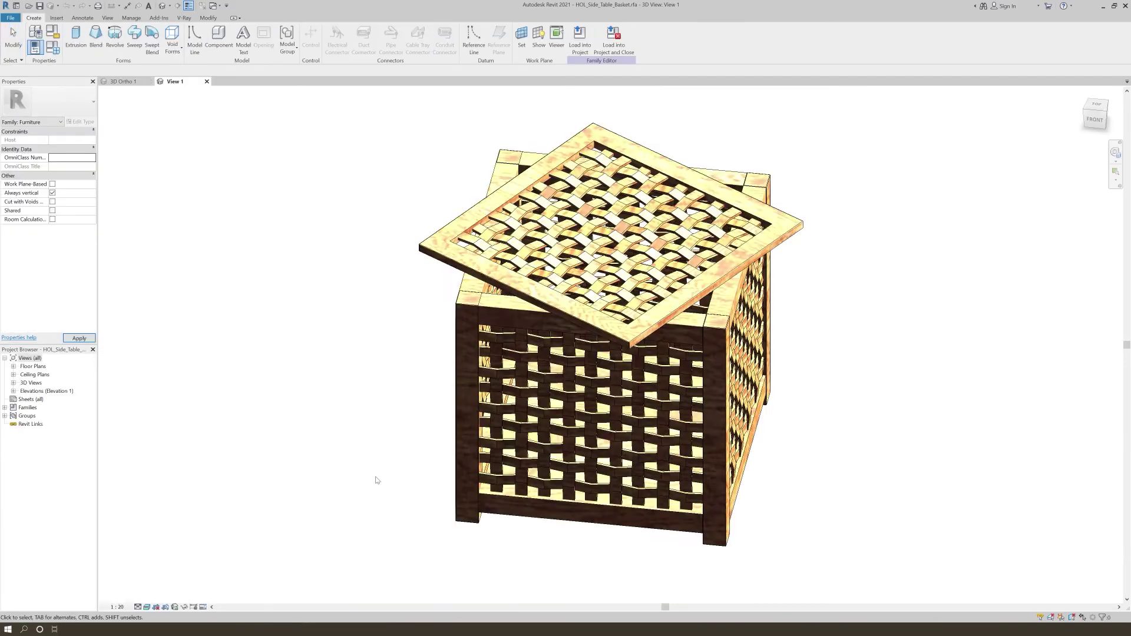
Set the basket's 3D view to the Consistent Colors visual style and load the family into Home.rvt for placement in the GF floor plan
{"action": "left_click", "coordinate": [147, 607]}
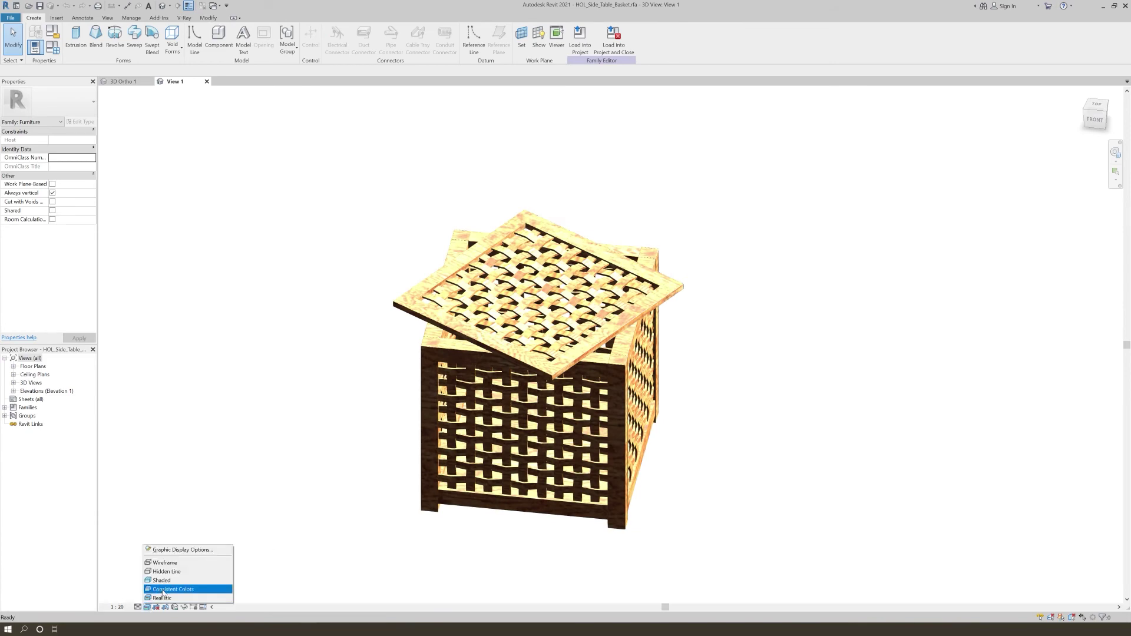
{"action": "left_click", "coordinate": [171, 587]}
{"action": "middle_click_drag", "start_coordinate": [375, 498], "coordinate": [624, 428], "text": "shift"}
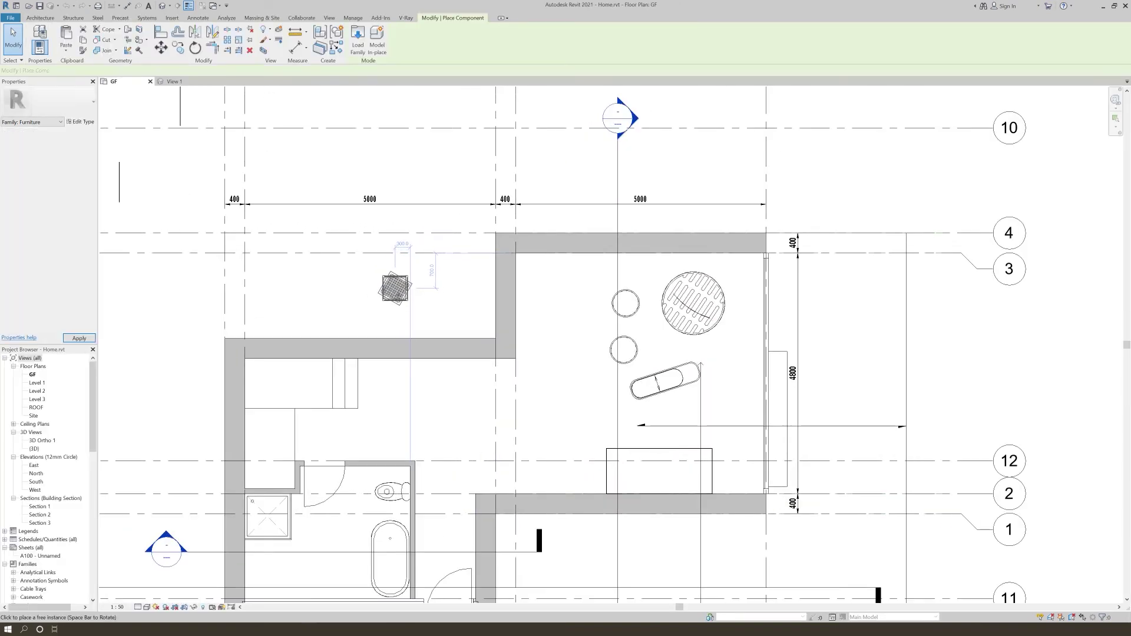
{"action": "scroll", "coordinate": [395, 293], "scroll_direction": "up", "scroll_amount": 3}
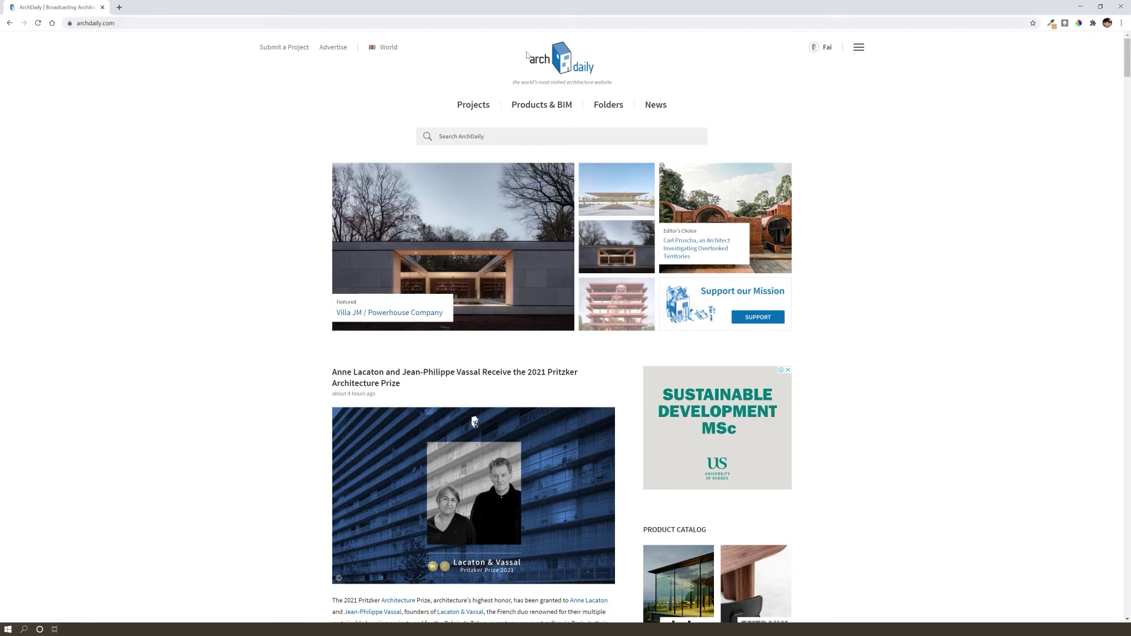
On the ArchDaily website, open Products & BIM and filter to the Furniture category, showing only BIM files
{"action": "left_click", "coordinate": [557, 109]}
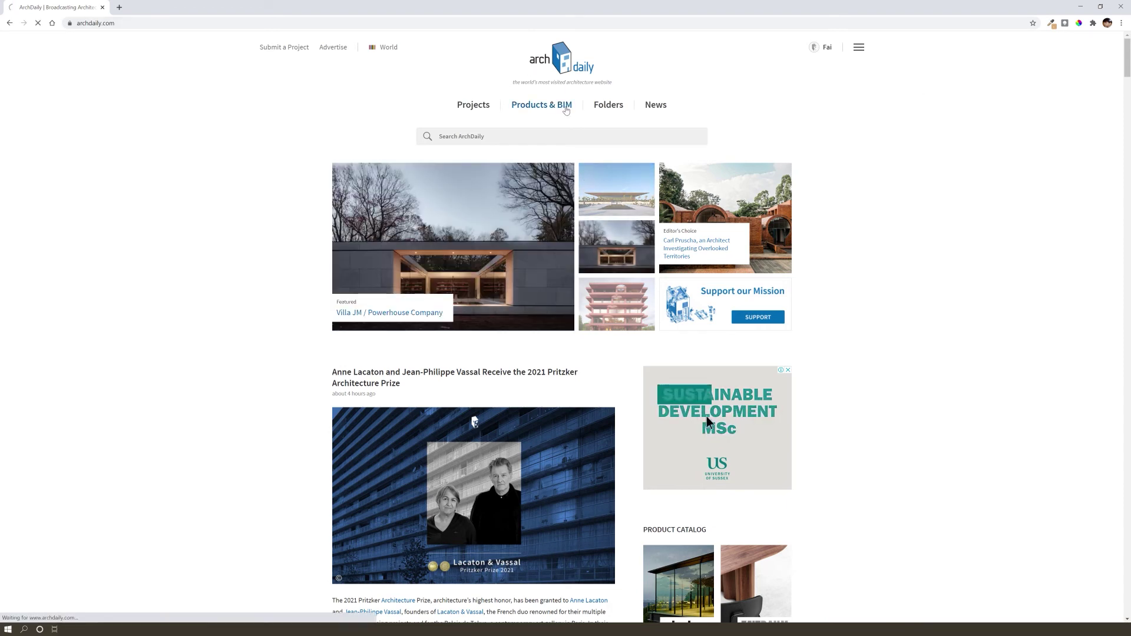
{"action": "scroll", "coordinate": [565, 236], "scroll_direction": "down", "scroll_amount": 2}
{"action": "scroll", "coordinate": [285, 378], "scroll_direction": "up", "scroll_amount": 2}
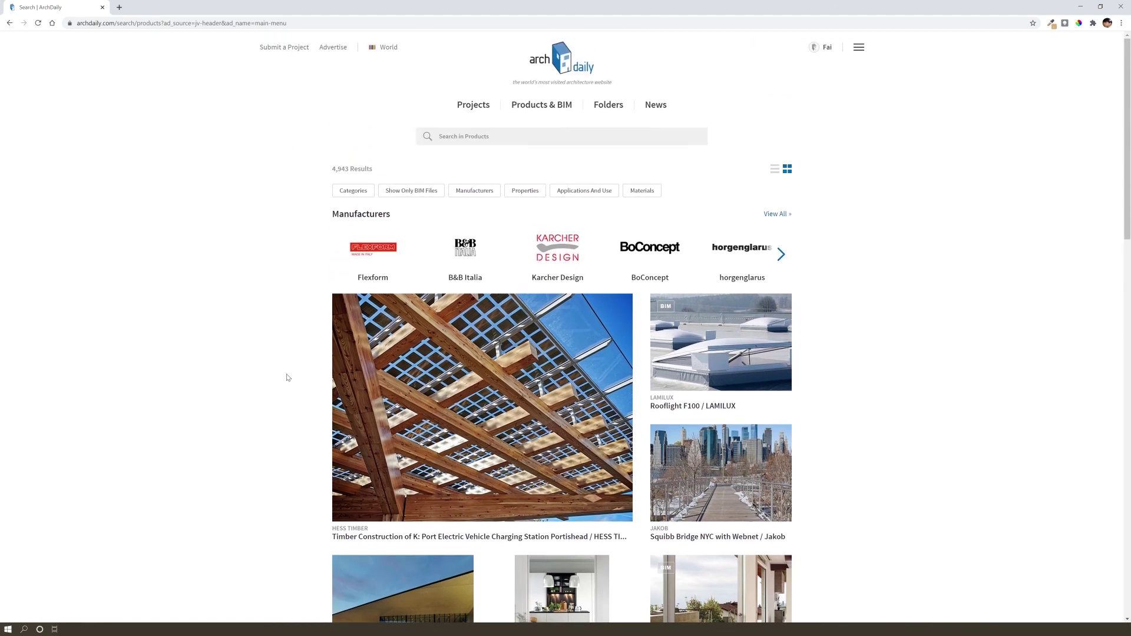
{"action": "left_click", "coordinate": [364, 195]}
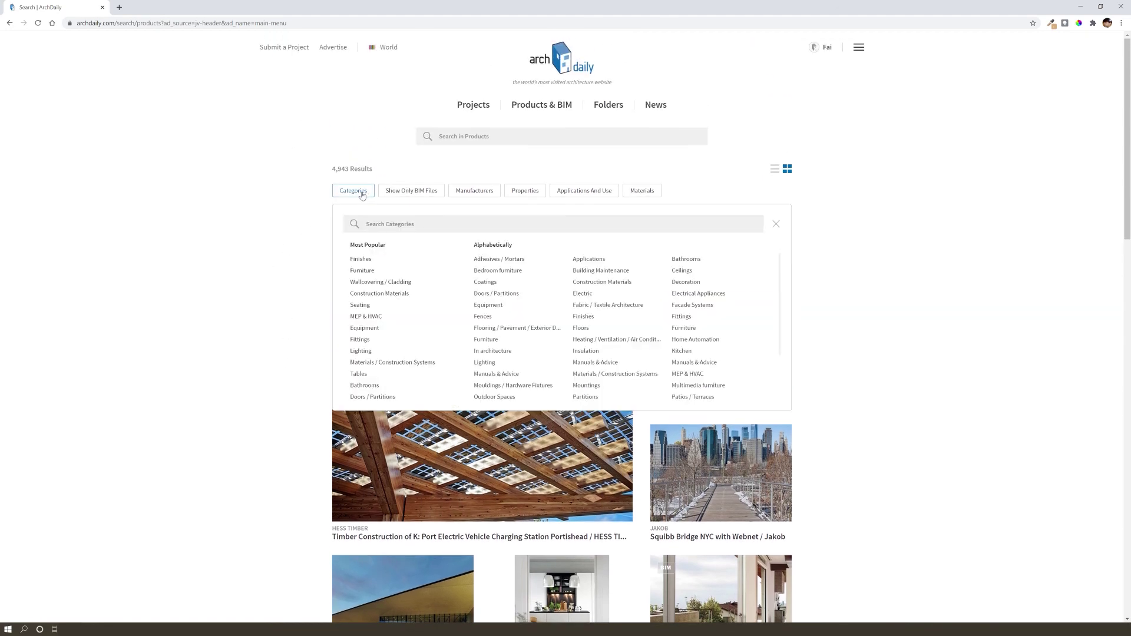
{"action": "left_click", "coordinate": [487, 340]}
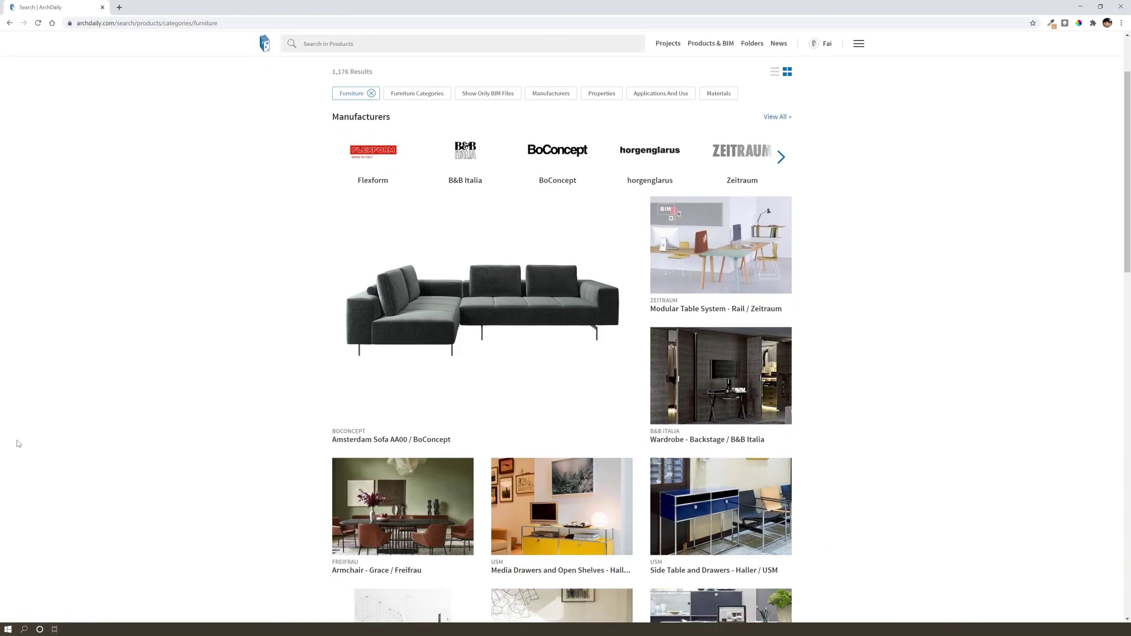
{"action": "scroll", "coordinate": [289, 281], "scroll_direction": "up", "scroll_amount": 2}
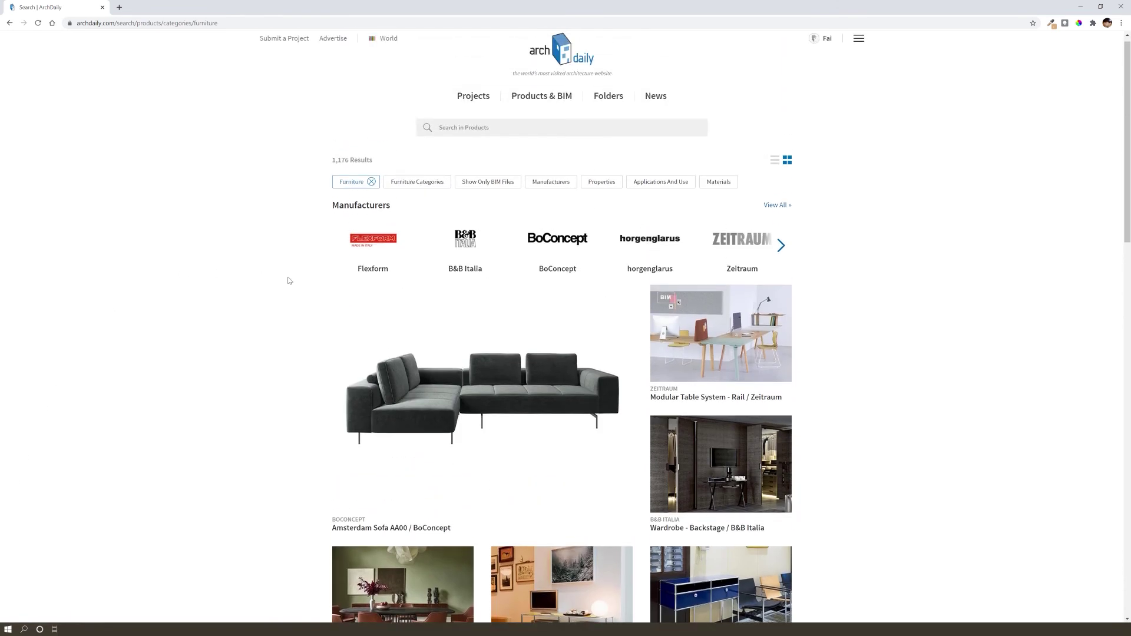
{"action": "left_click", "coordinate": [498, 183]}
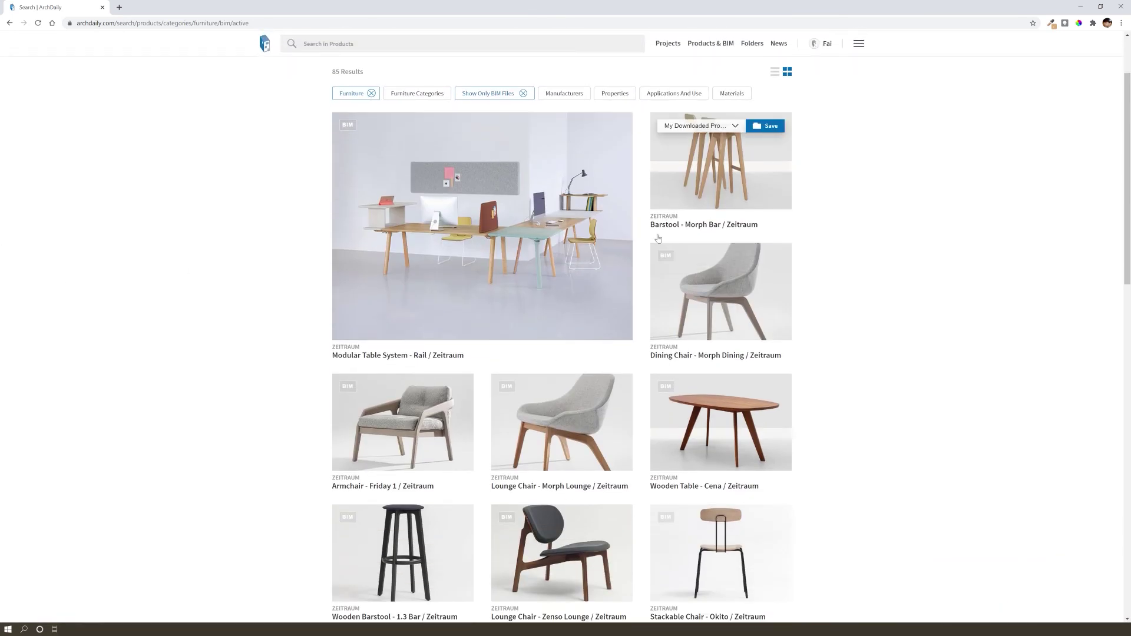
Open Zeitraum's Armchair - Friday 1 and check the file formats of its BIM object and supplementary file
{"action": "scroll", "coordinate": [658, 238], "scroll_direction": "down", "scroll_amount": 2}
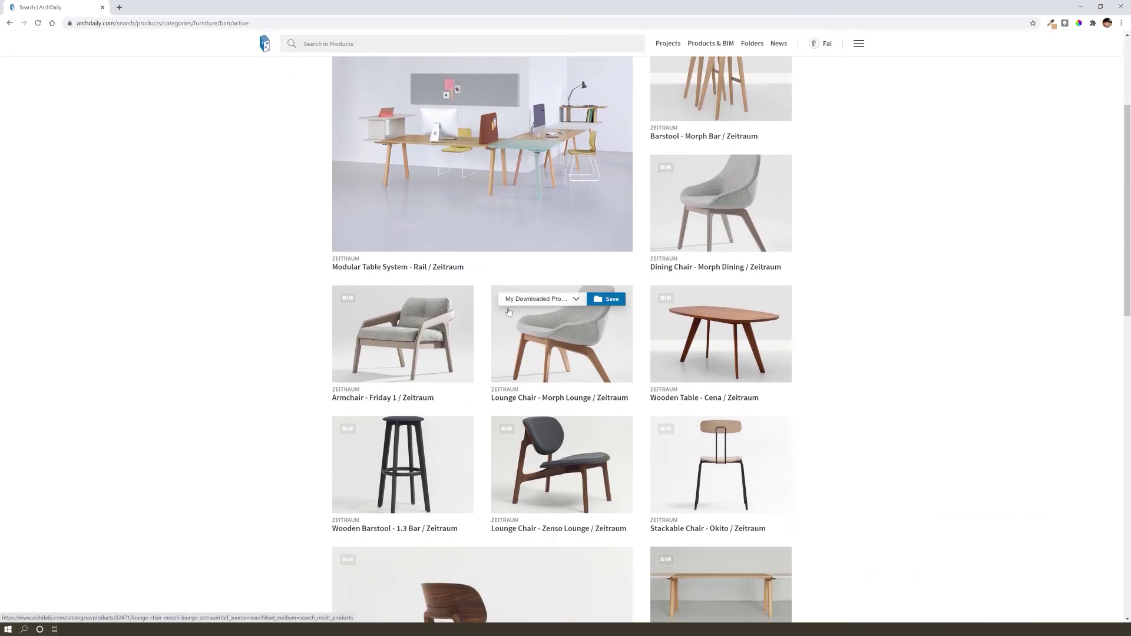
{"action": "left_click", "coordinate": [392, 354]}
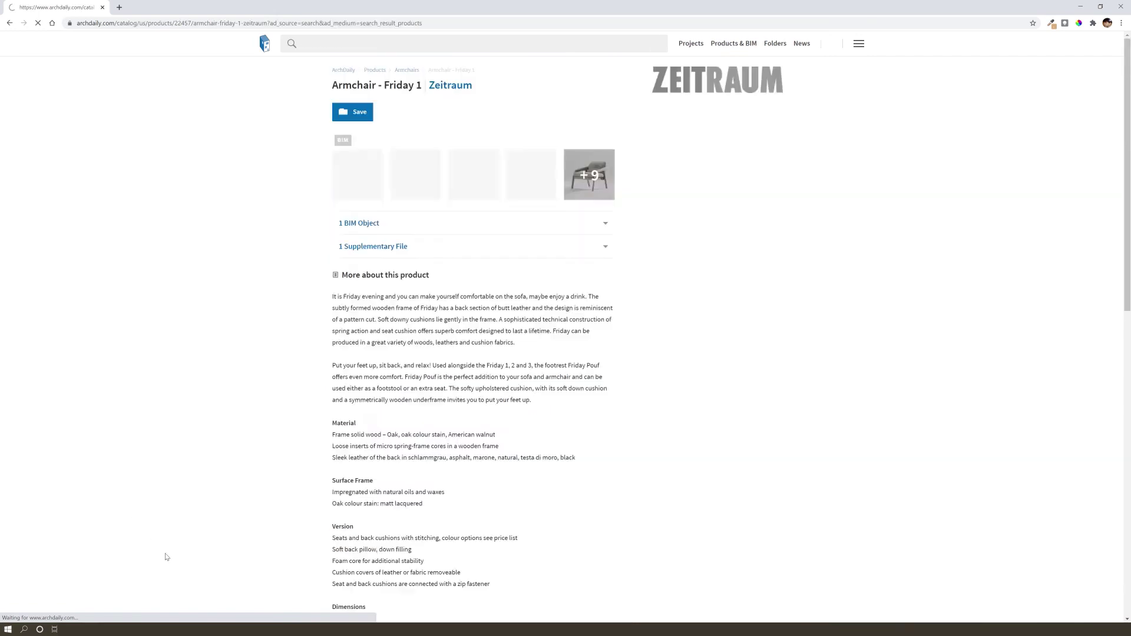
{"action": "scroll", "coordinate": [405, 217], "scroll_direction": "down", "scroll_amount": 5}
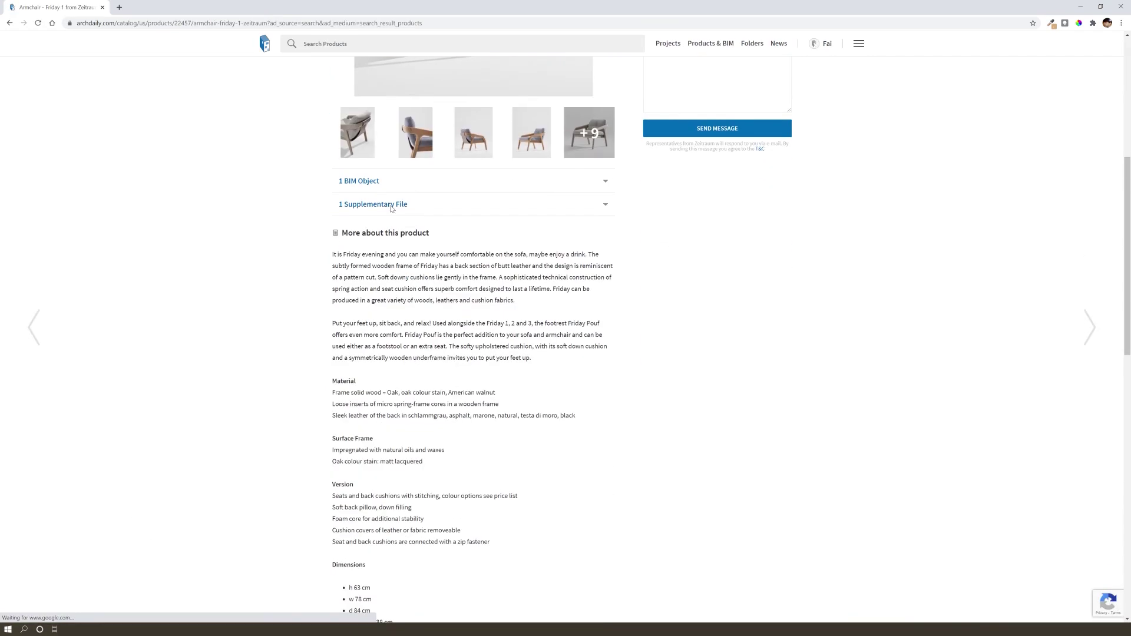
{"action": "left_click", "coordinate": [370, 183]}
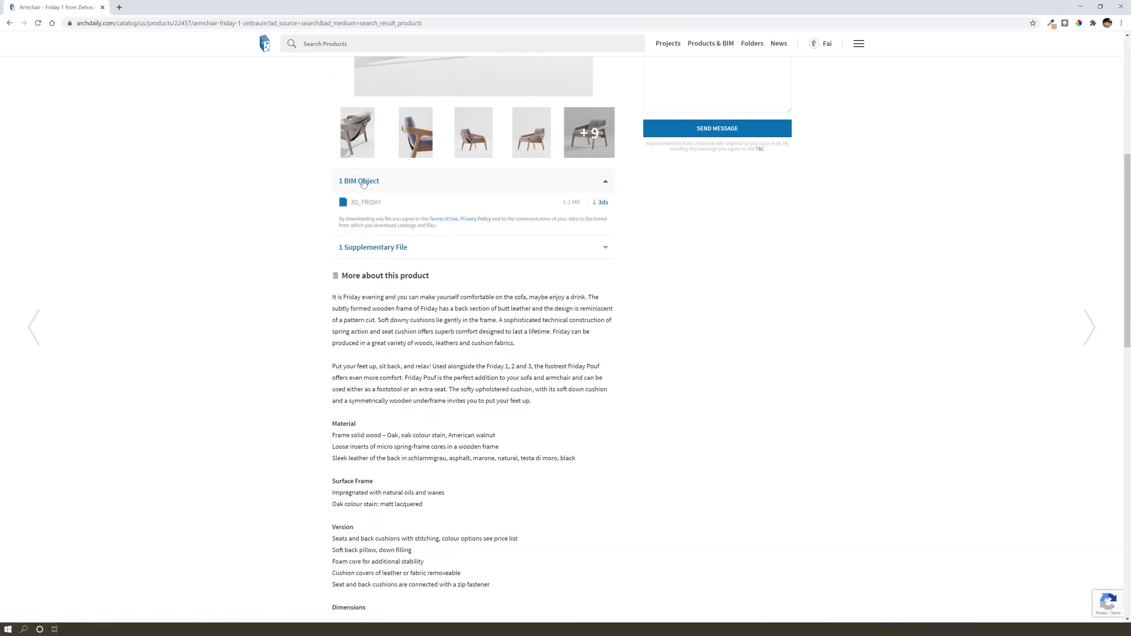
{"action": "left_click", "coordinate": [377, 249]}
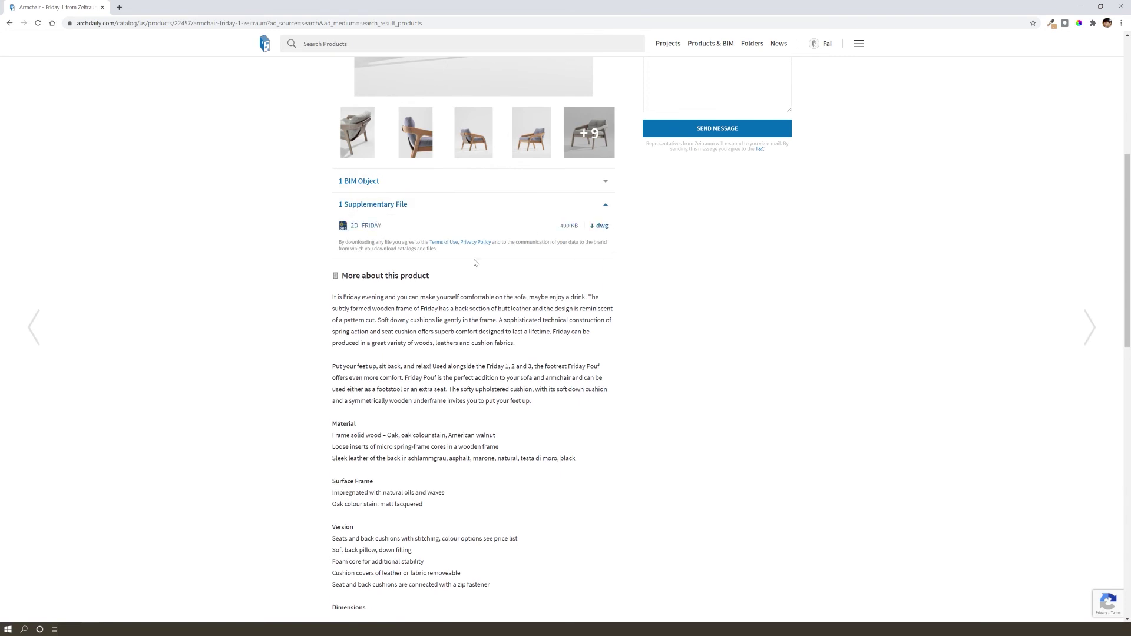
{"action": "scroll", "coordinate": [475, 263], "scroll_direction": "down", "scroll_amount": 2}
{"action": "scroll", "coordinate": [512, 314], "scroll_direction": "up", "scroll_amount": 7}
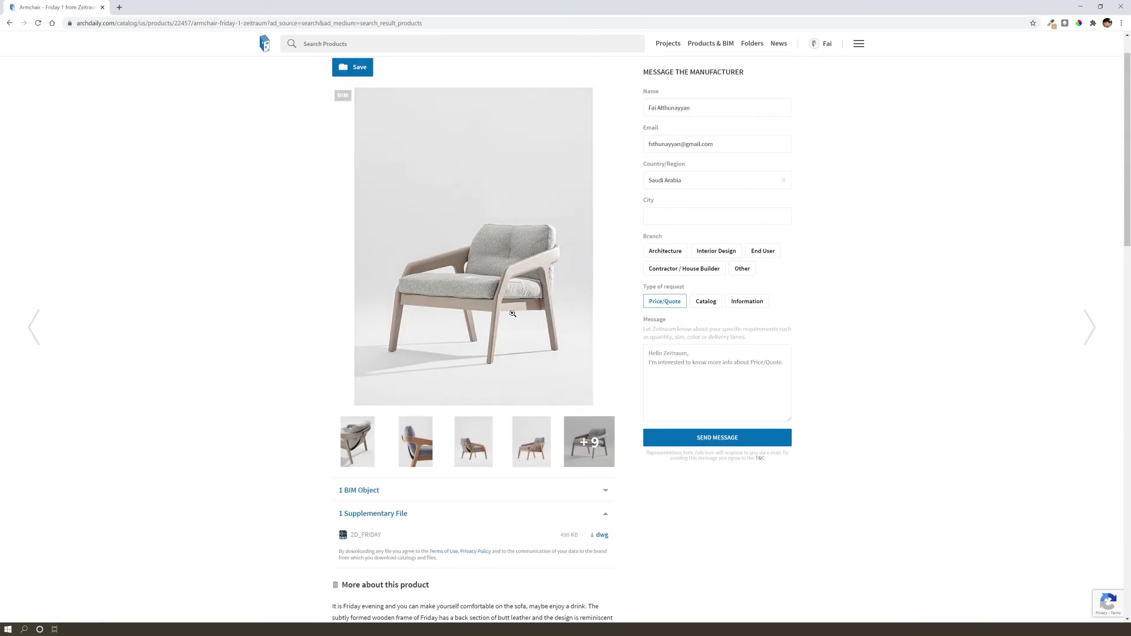
{"action": "scroll", "coordinate": [432, 315], "scroll_direction": "up", "scroll_amount": 1}
{"action": "scroll", "coordinate": [492, 344], "scroll_direction": "down", "scroll_amount": 4}
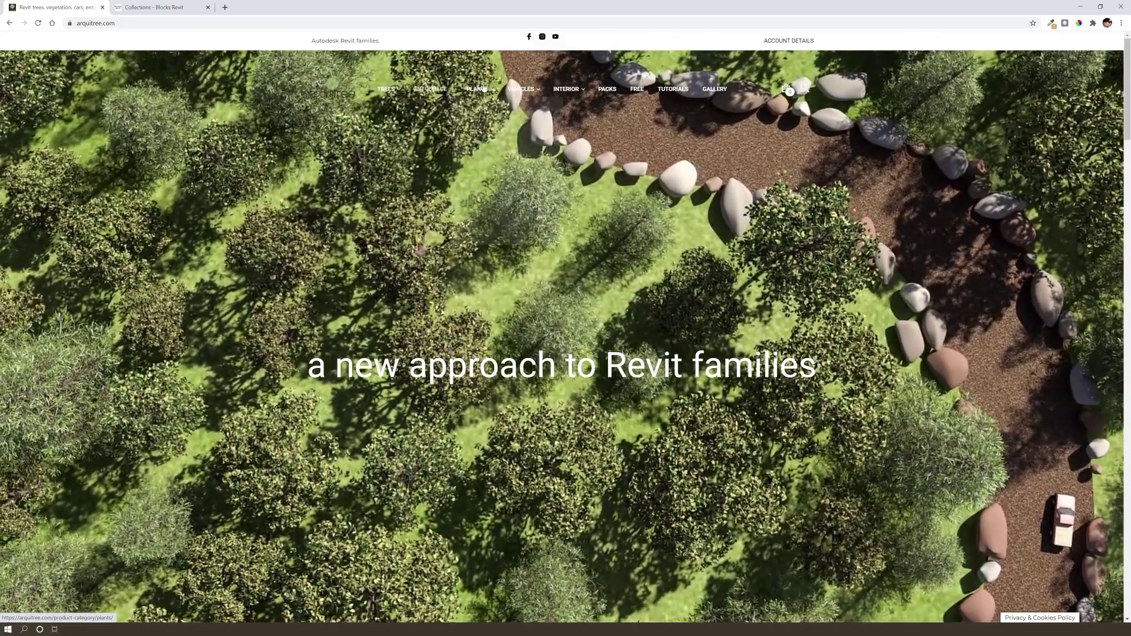
On the Arquitree website, open the Free product category and look through the Revit families offered at no cost
{"action": "mouse_move", "coordinate": [588, 93]}
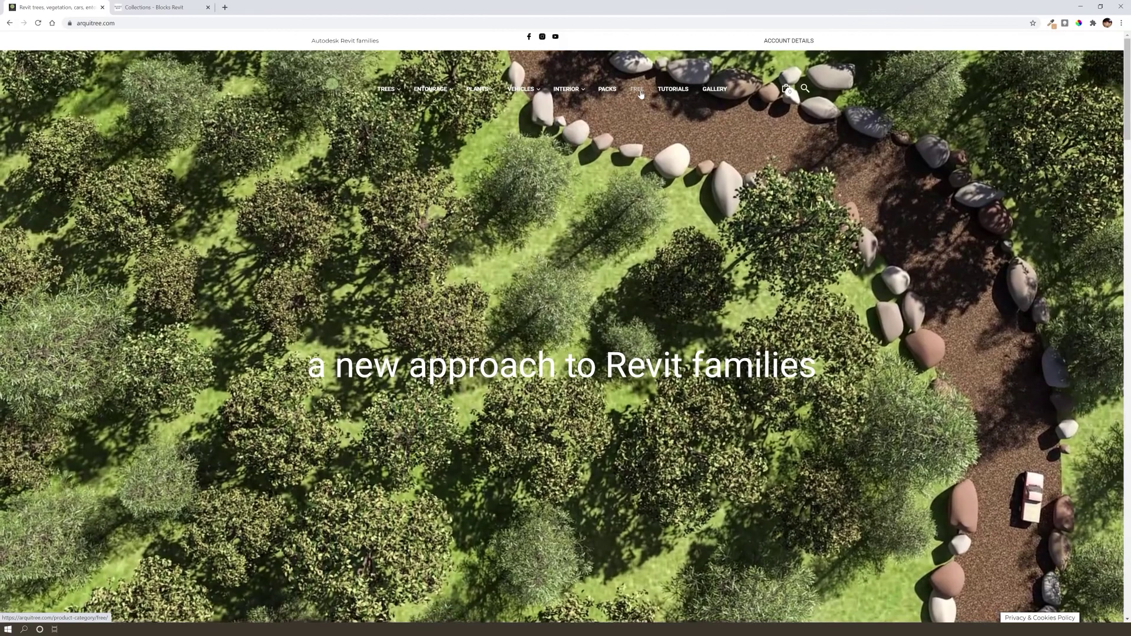
{"action": "left_click", "coordinate": [640, 93]}
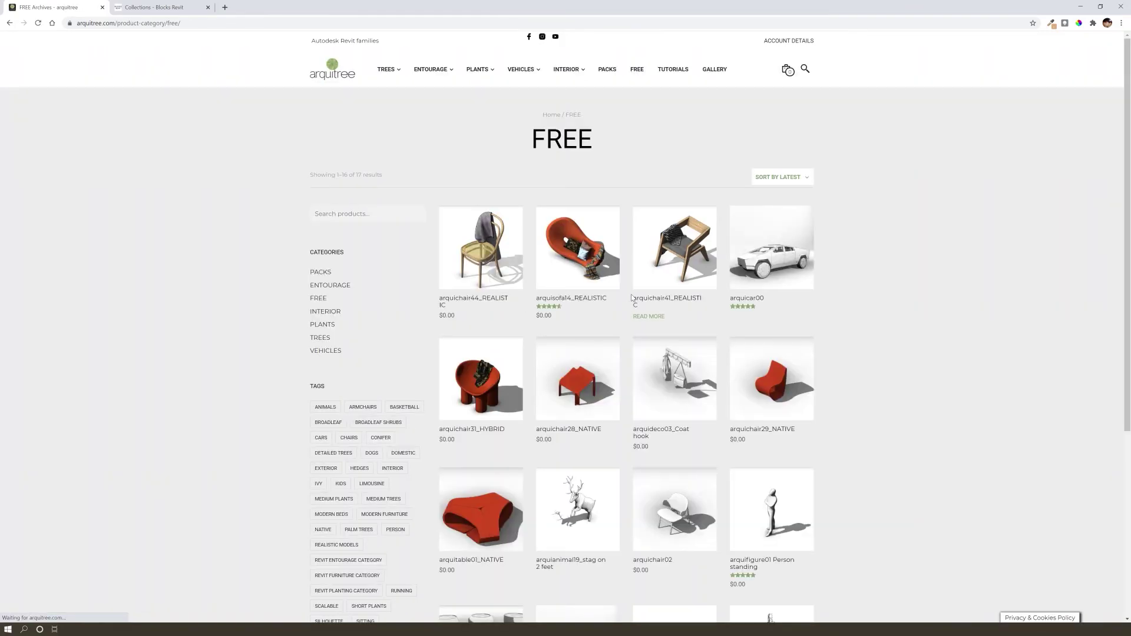
{"action": "scroll", "coordinate": [494, 167], "scroll_direction": "down", "scroll_amount": 3}
{"action": "scroll", "coordinate": [495, 168], "scroll_direction": "down", "scroll_amount": 1}
{"action": "scroll", "coordinate": [506, 236], "scroll_direction": "up", "scroll_amount": 3}
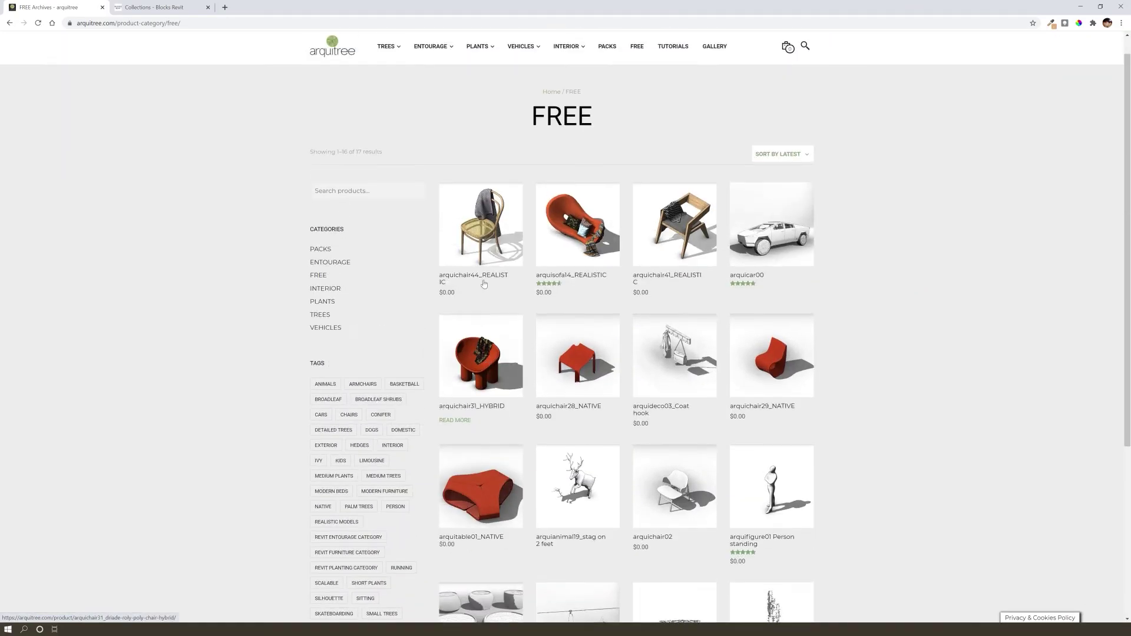
{"action": "scroll", "coordinate": [523, 320], "scroll_direction": "down", "scroll_amount": 4}
{"action": "scroll", "coordinate": [436, 499], "scroll_direction": "up", "scroll_amount": 4}
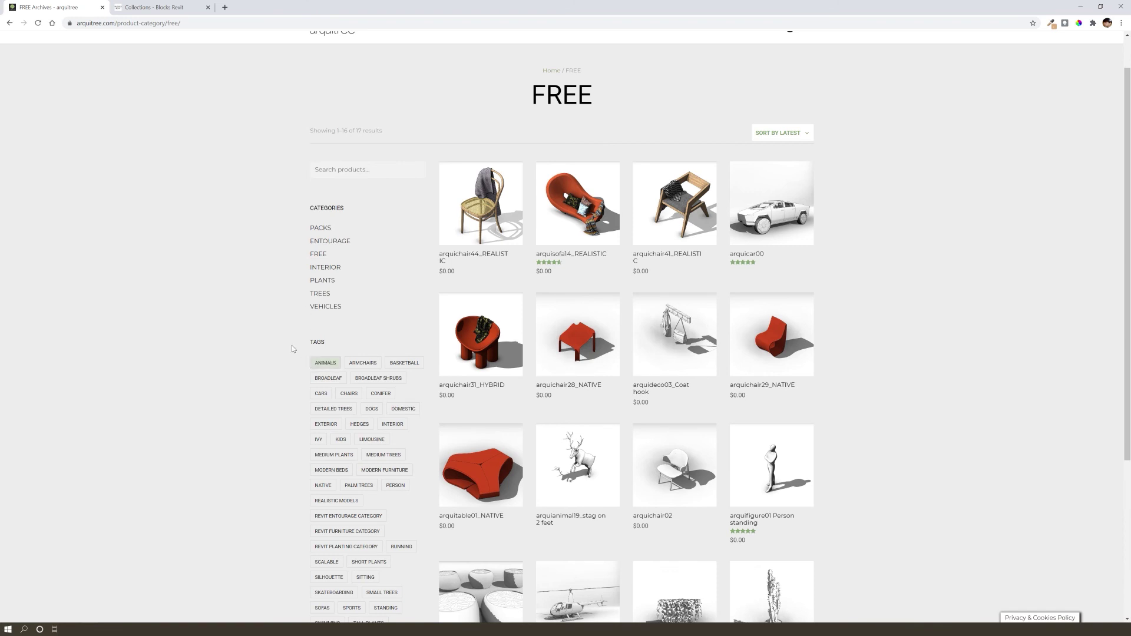
{"action": "scroll", "coordinate": [581, 486], "scroll_direction": "up", "scroll_amount": 1}
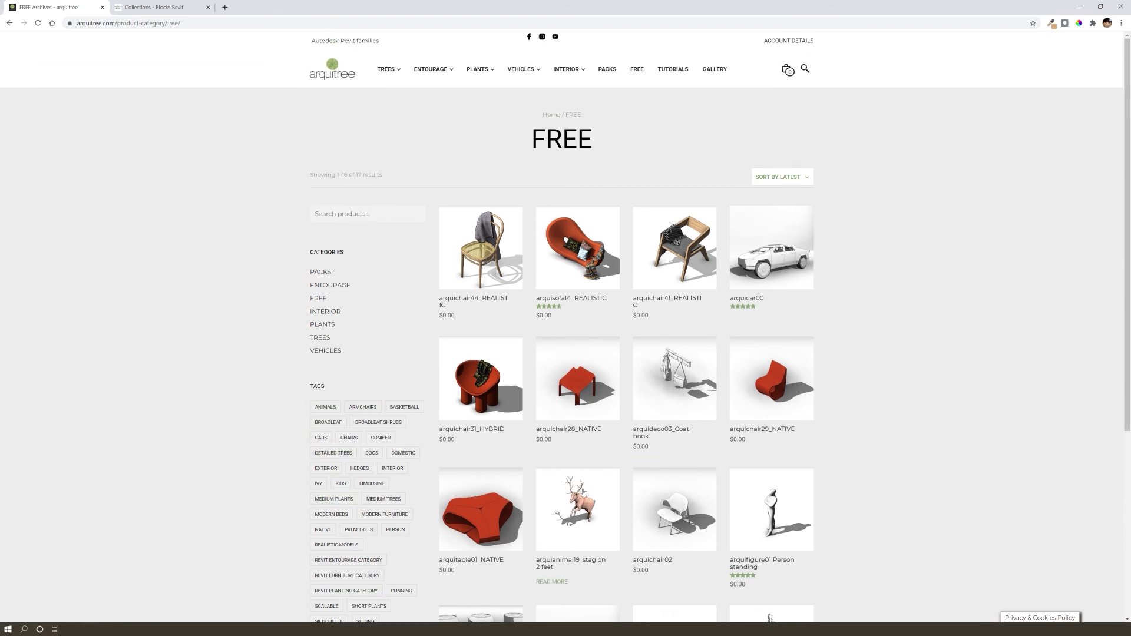
Open Arquitree's Interior category and look through its furniture families and their prices
{"action": "left_click", "coordinate": [571, 72]}
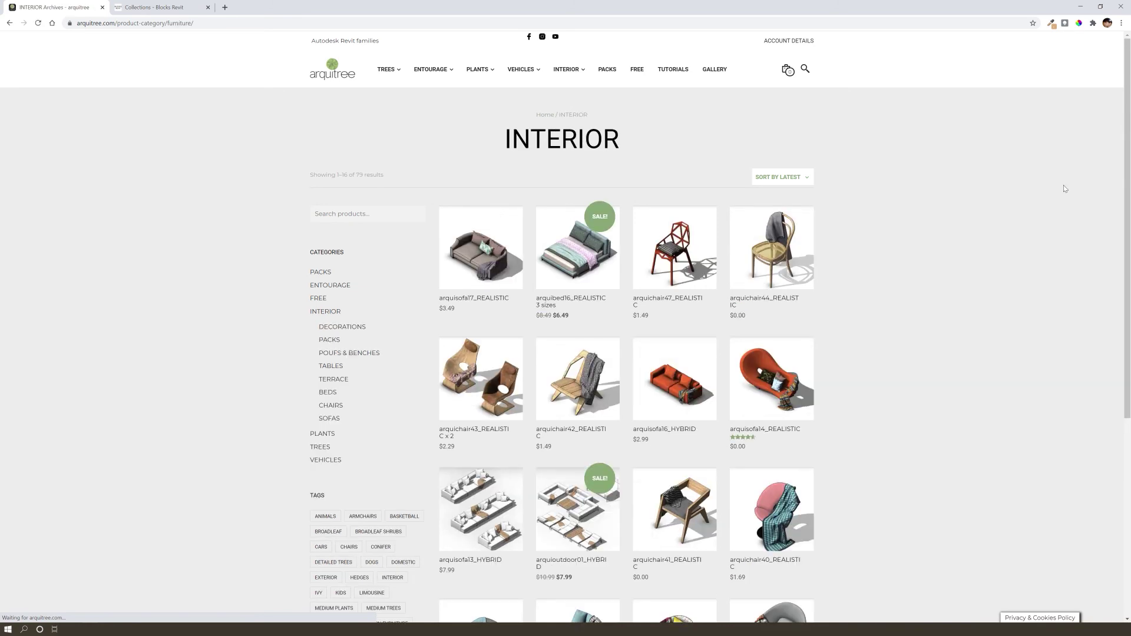
{"action": "scroll", "coordinate": [1028, 194], "scroll_direction": "down", "scroll_amount": 2}
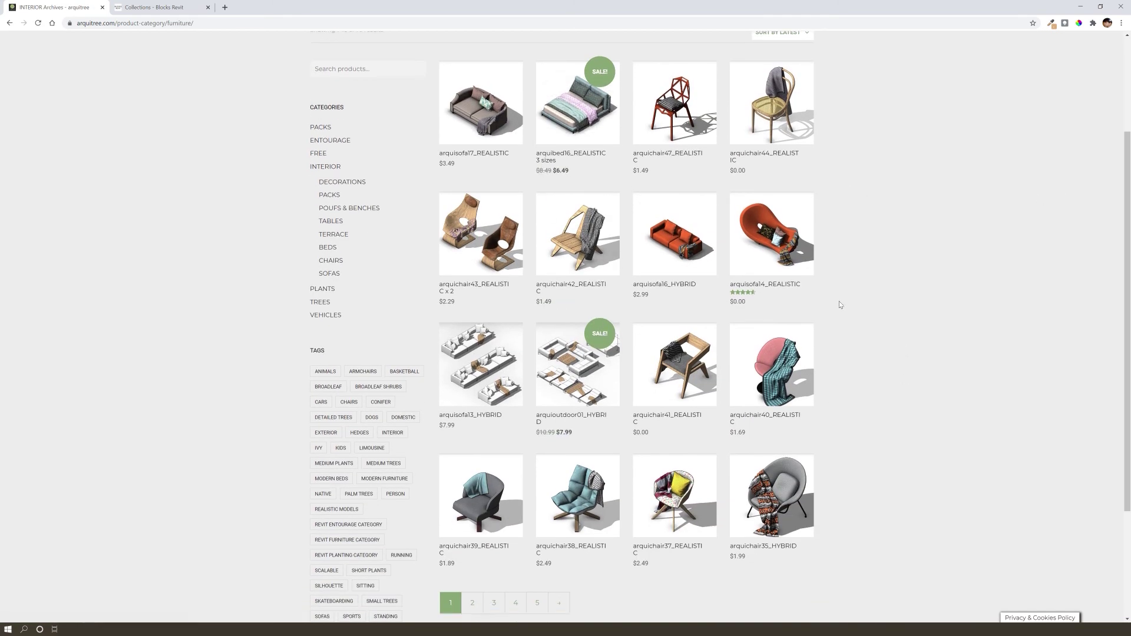
{"action": "scroll", "coordinate": [841, 306], "scroll_direction": "down", "scroll_amount": 3}
{"action": "scroll", "coordinate": [899, 362], "scroll_direction": "up", "scroll_amount": 5}
Open Arquitree's Trees category and look over the tree families and packs with their prices
{"action": "left_click", "coordinate": [392, 69]}
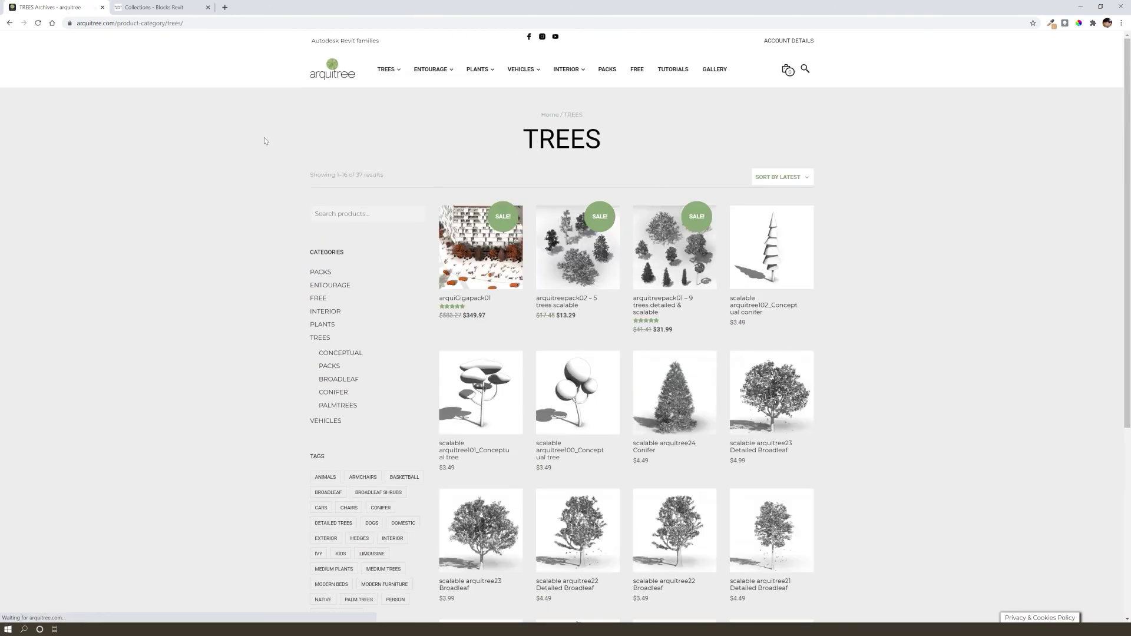
{"action": "scroll", "coordinate": [286, 151], "scroll_direction": "down", "scroll_amount": 1}
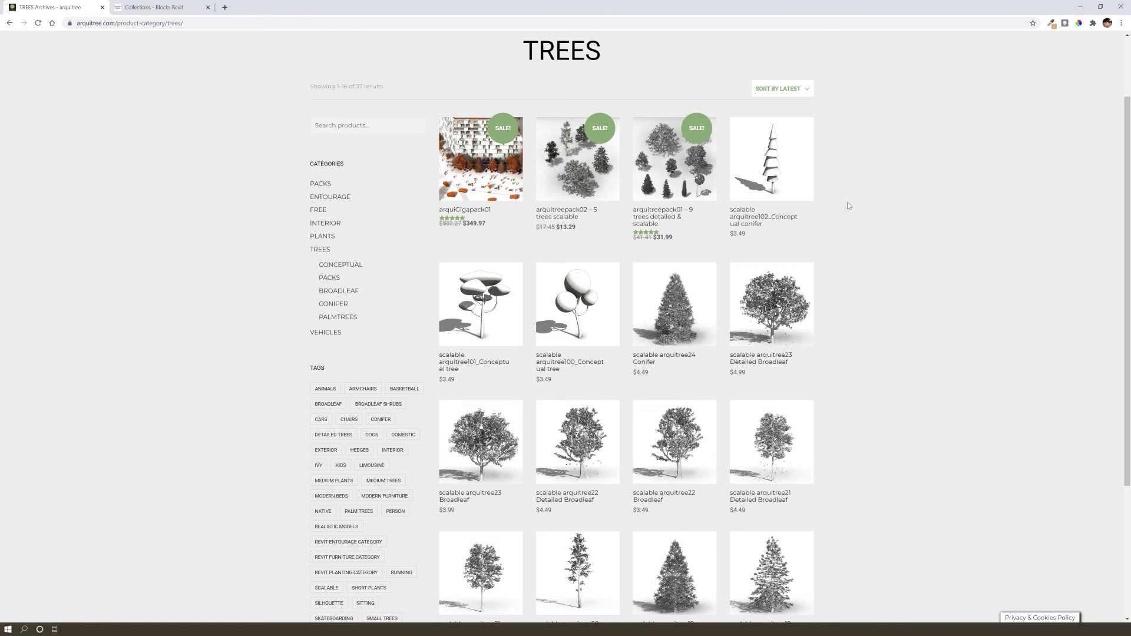
{"action": "scroll", "coordinate": [990, 232], "scroll_direction": "up", "scroll_amount": 1}
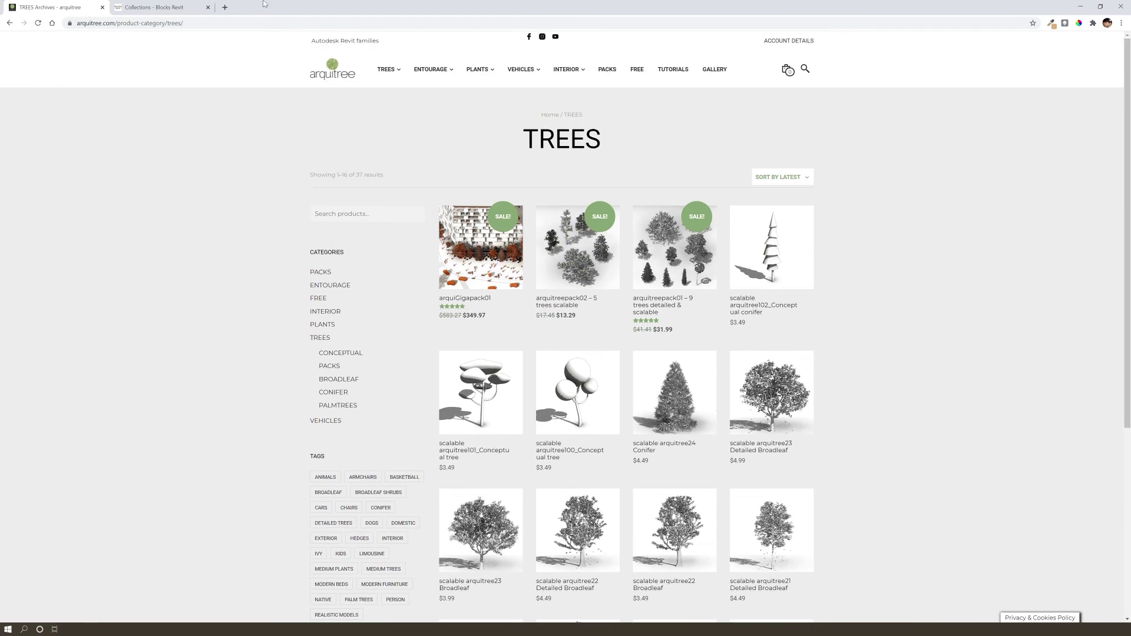
Switch to the Blocks Revit website, open its home page and read through the club's subscription offer and how it works
{"action": "left_click", "coordinate": [172, 6]}
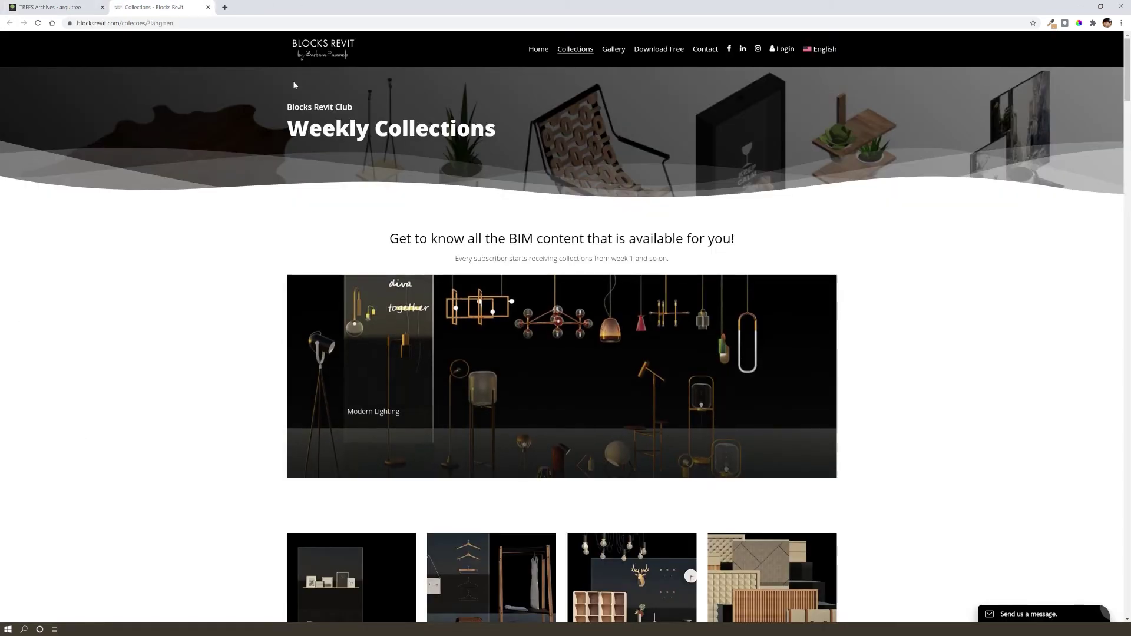
{"action": "left_click", "coordinate": [541, 51]}
{"action": "scroll", "coordinate": [370, 258], "scroll_direction": "down", "scroll_amount": 3}
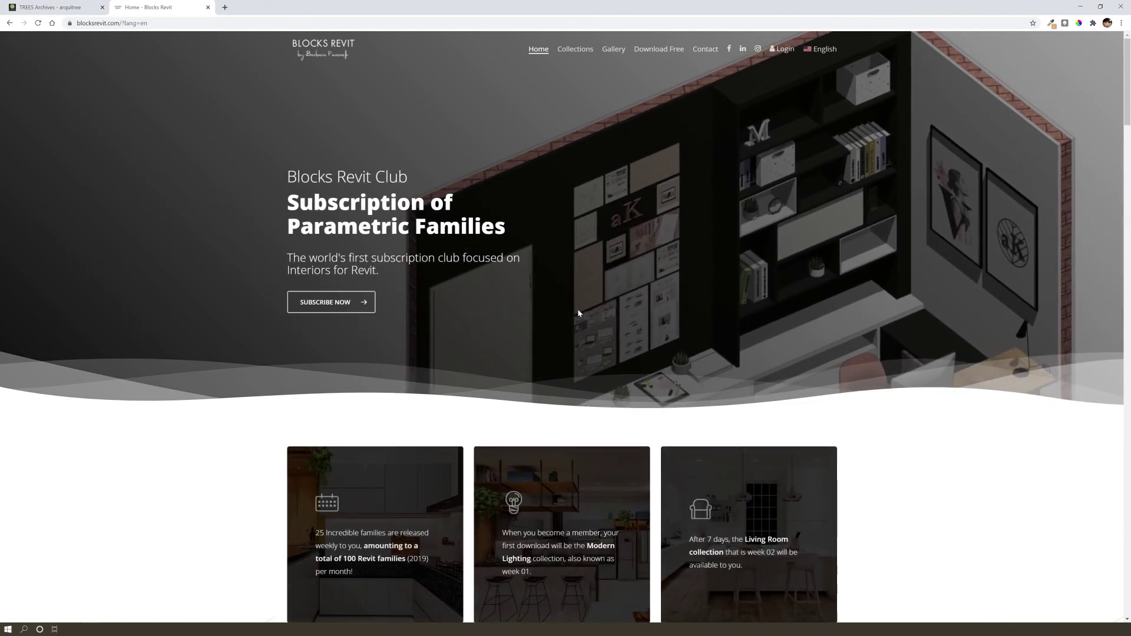
{"action": "scroll", "coordinate": [492, 158], "scroll_direction": "down", "scroll_amount": 3}
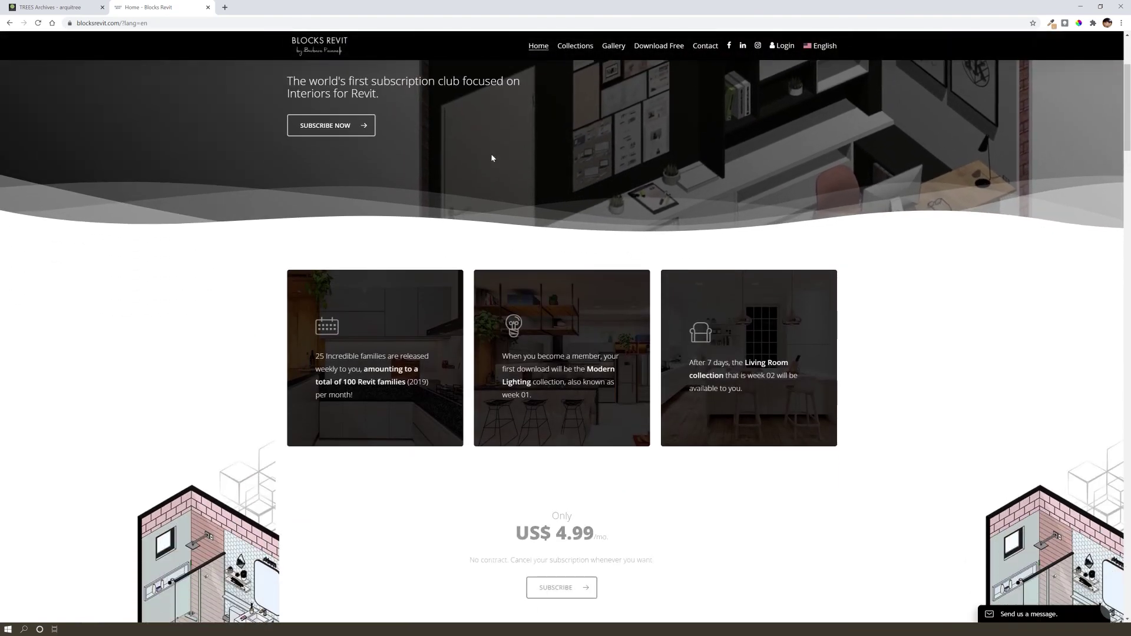
{"action": "scroll", "coordinate": [914, 220], "scroll_direction": "down", "scroll_amount": 3}
{"action": "scroll", "coordinate": [913, 220], "scroll_direction": "down", "scroll_amount": 3}
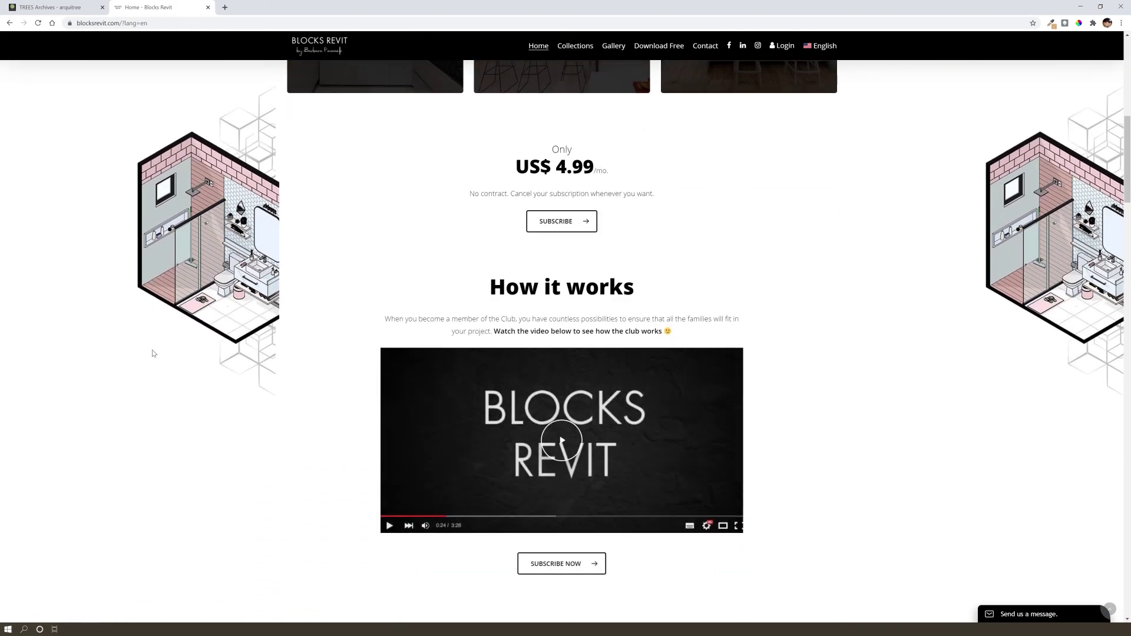
{"action": "scroll", "coordinate": [269, 436], "scroll_direction": "down", "scroll_amount": 2}
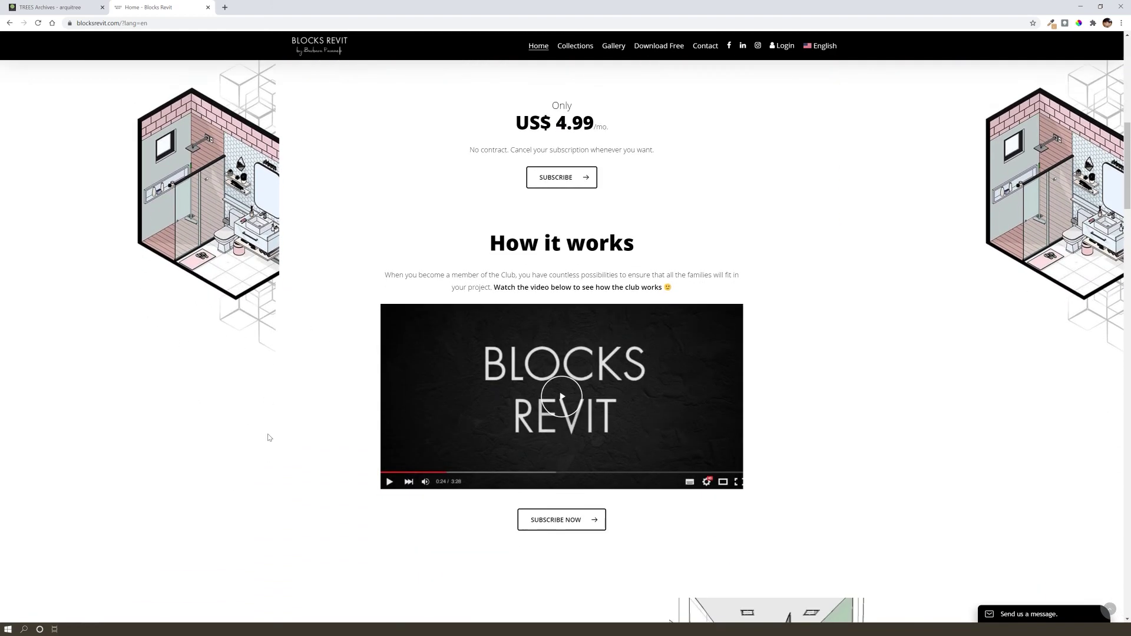
{"action": "scroll", "coordinate": [189, 436], "scroll_direction": "down", "scroll_amount": 4}
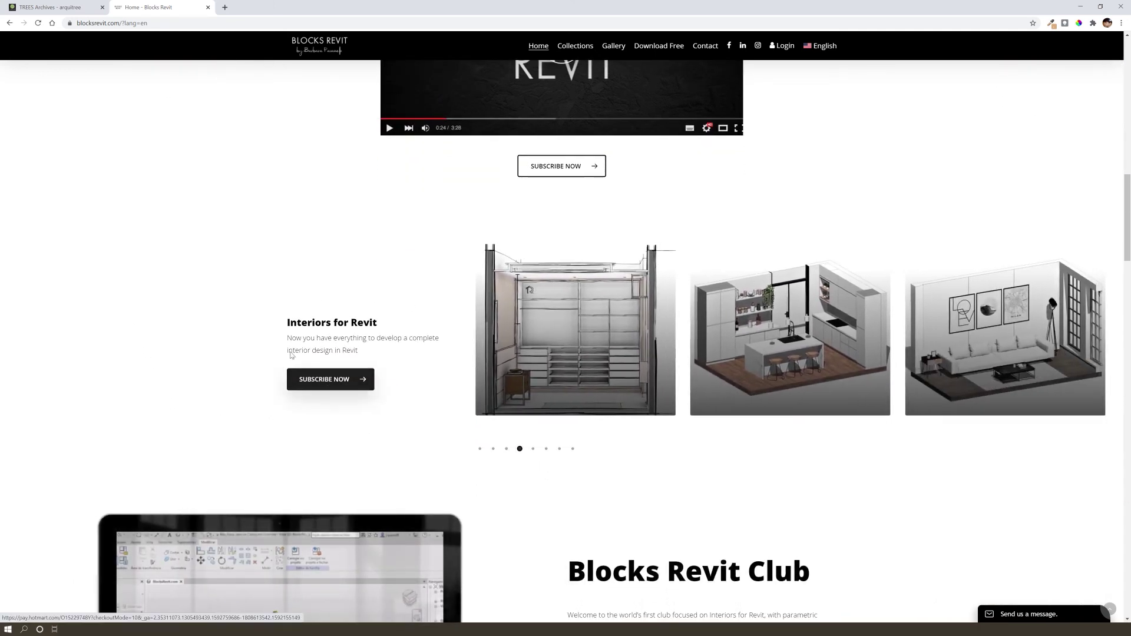
{"action": "scroll", "coordinate": [283, 348], "scroll_direction": "down", "scroll_amount": 4}
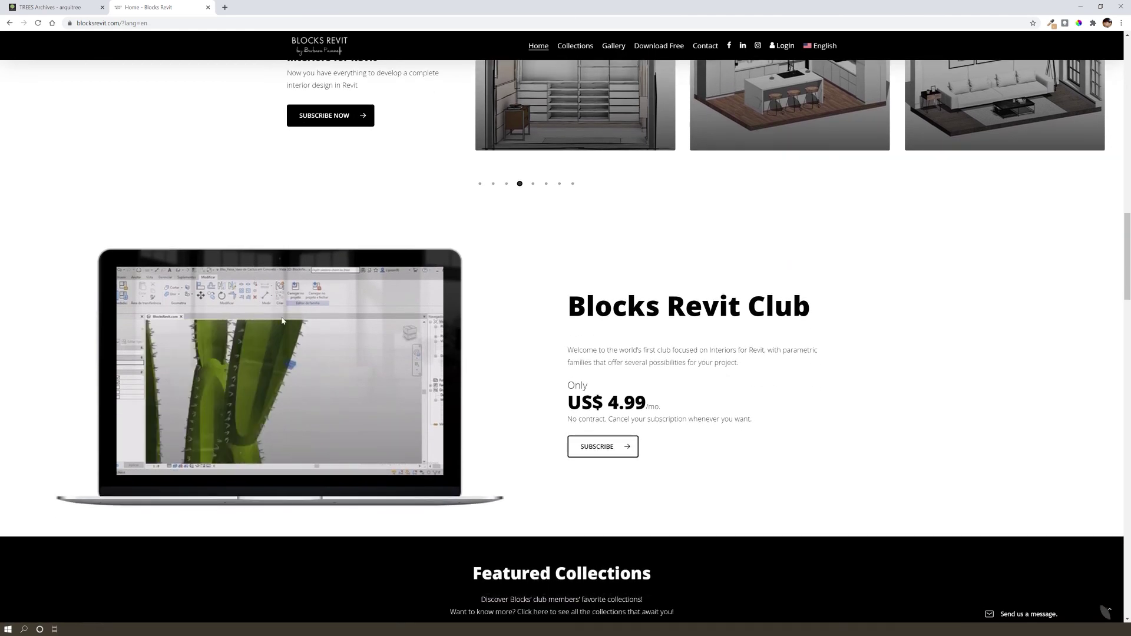
{"action": "scroll", "coordinate": [638, 377], "scroll_direction": "up", "scroll_amount": 7}
{"action": "scroll", "coordinate": [639, 378], "scroll_direction": "up", "scroll_amount": 15}
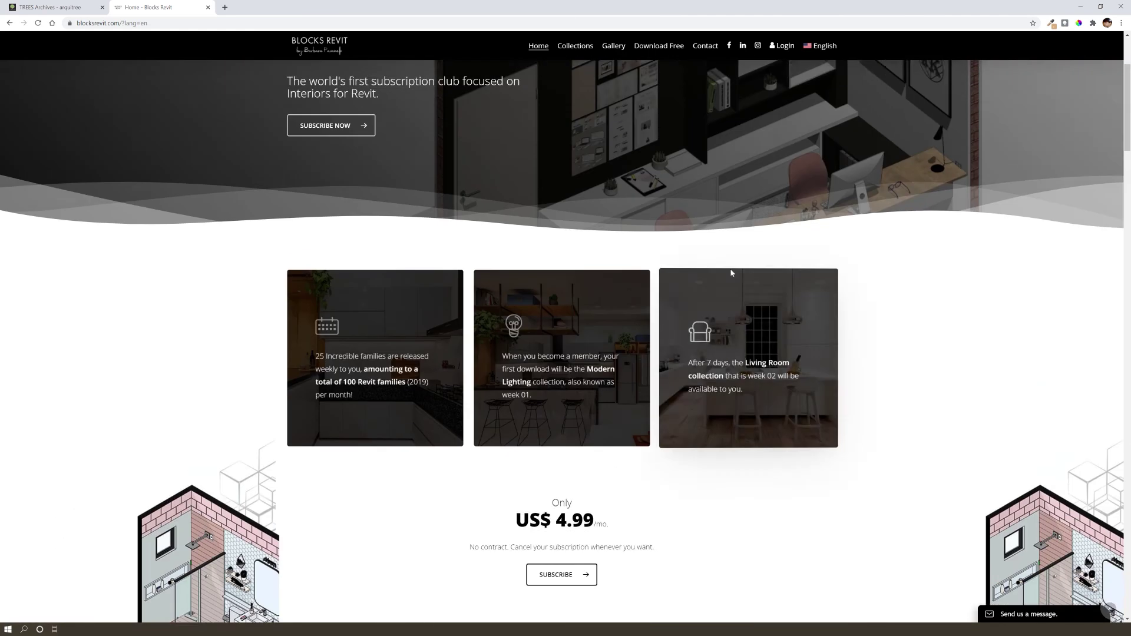
Open the Blocks Revit weekly collections page and look over the collections available to subscribers
{"action": "left_click", "coordinate": [575, 49]}
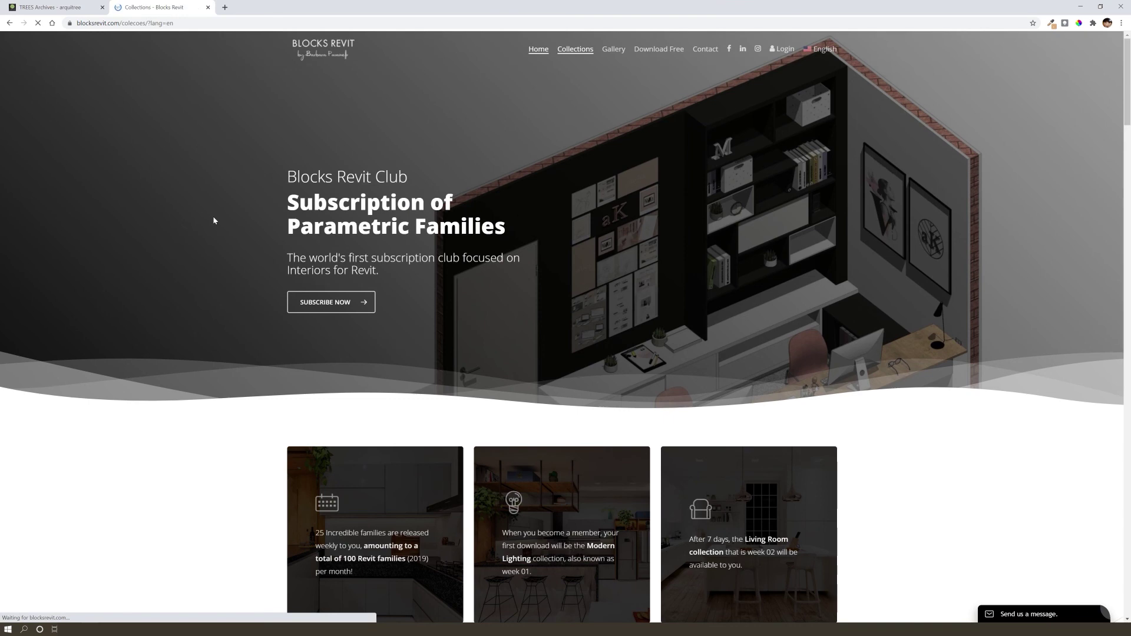
{"action": "scroll", "coordinate": [214, 218], "scroll_direction": "down", "scroll_amount": 3}
{"action": "scroll", "coordinate": [221, 230], "scroll_direction": "down", "scroll_amount": 3}
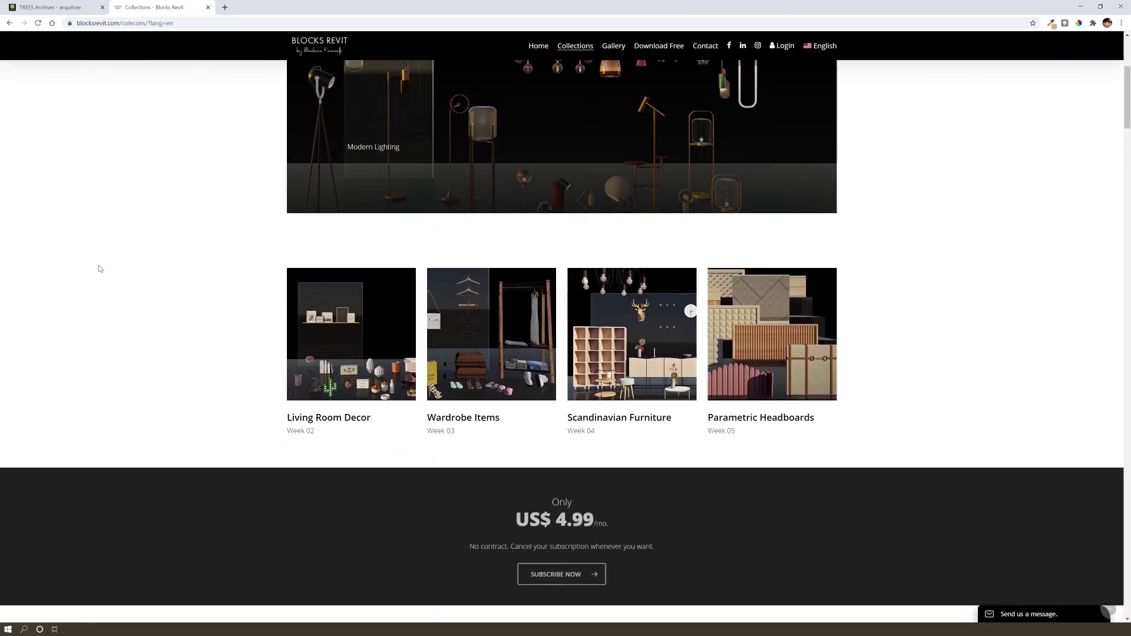
{"action": "scroll", "coordinate": [884, 395], "scroll_direction": "up", "scroll_amount": 3}
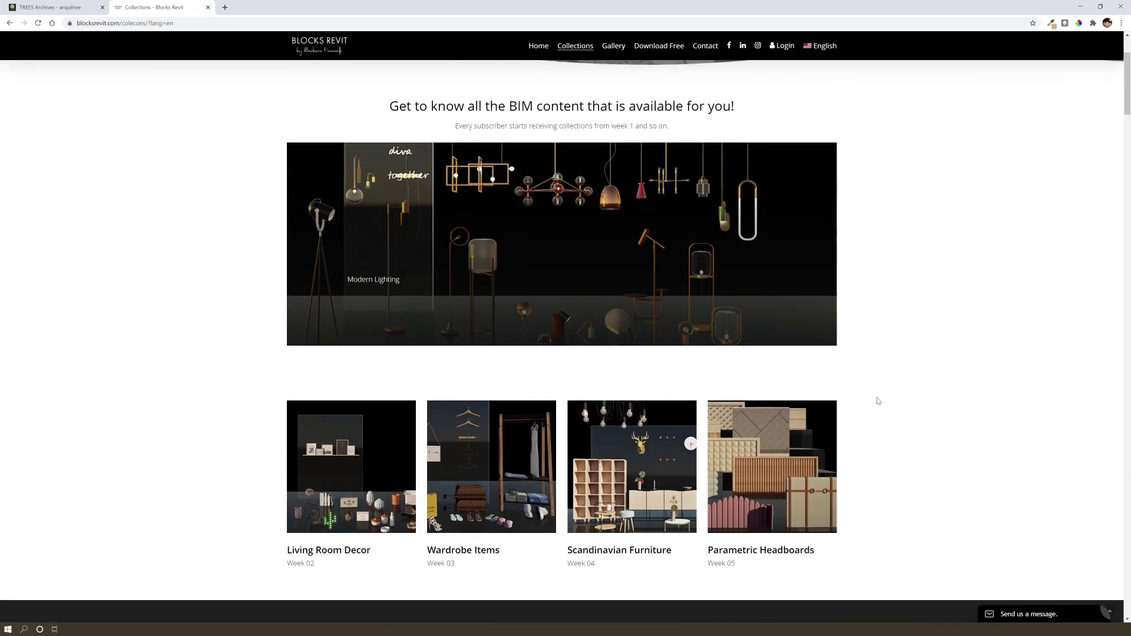
{"action": "scroll", "coordinate": [818, 385], "scroll_direction": "down", "scroll_amount": 1}
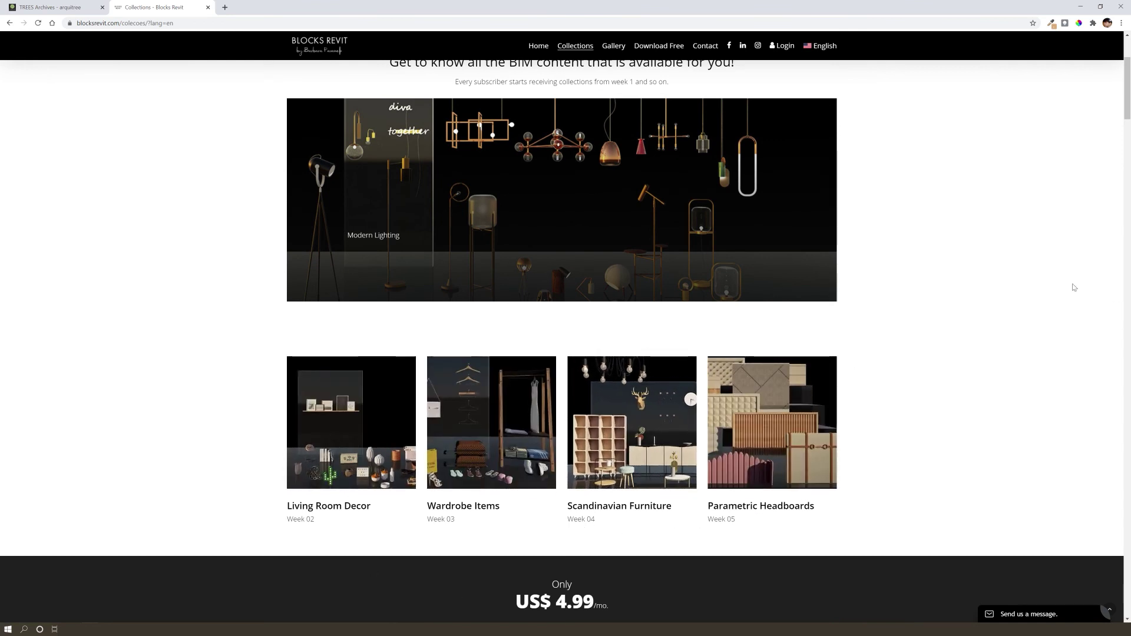
{"action": "scroll", "coordinate": [1023, 326], "scroll_direction": "up", "scroll_amount": 3}
Open the Blocks Revit Member Gallery and look through the featured projects
{"action": "mouse_move", "coordinate": [613, 47]}
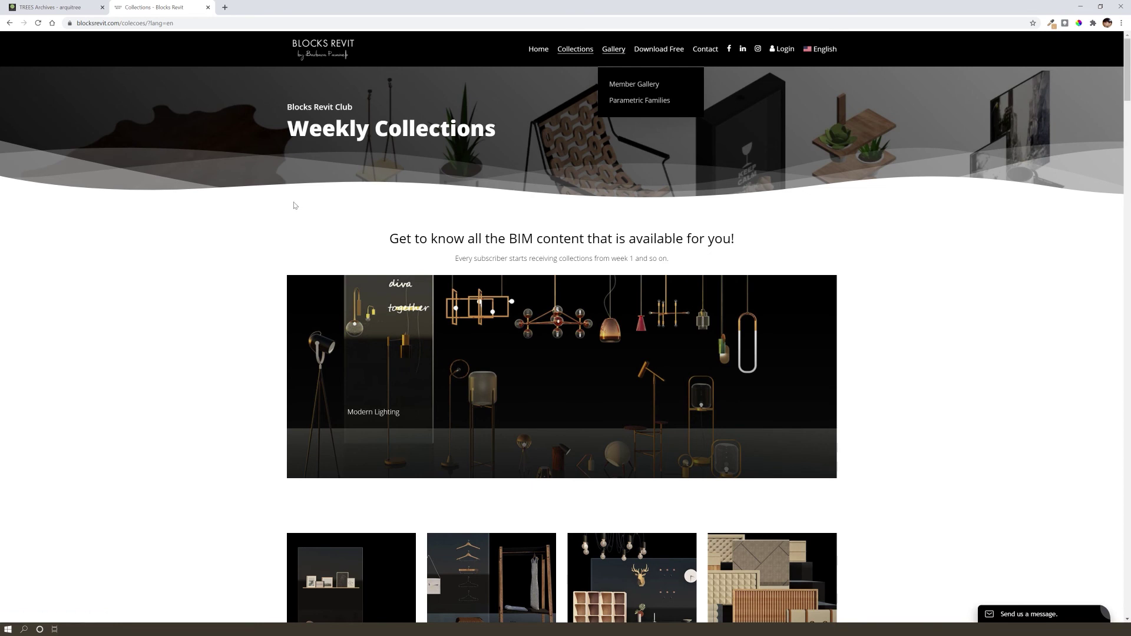
{"action": "left_click", "coordinate": [623, 86]}
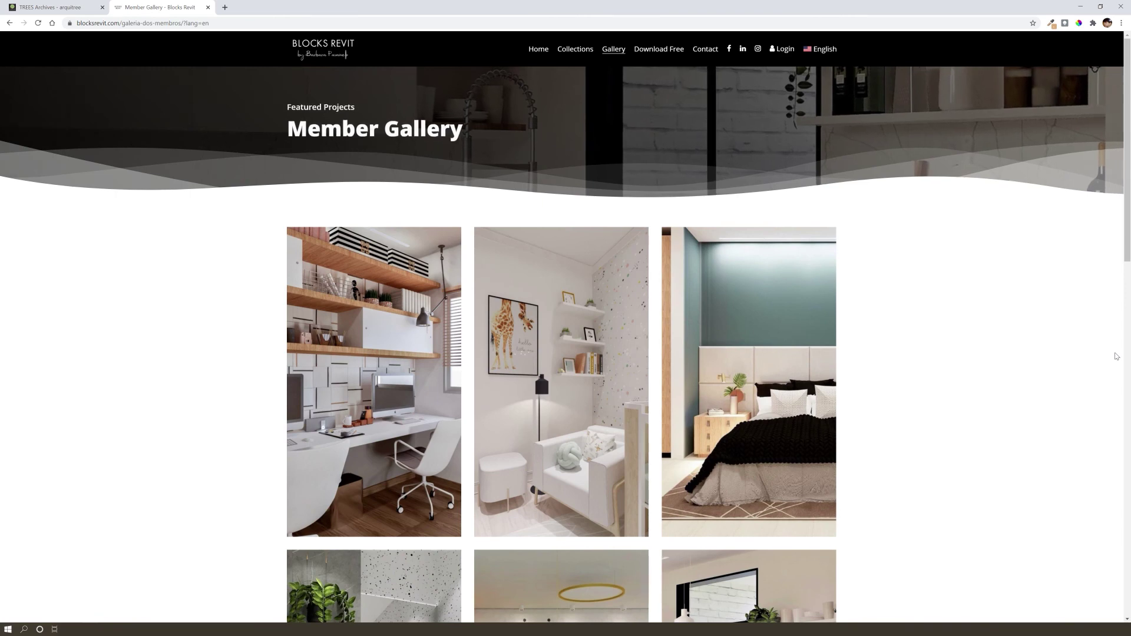
{"action": "scroll", "coordinate": [996, 321], "scroll_direction": "down", "scroll_amount": 10}
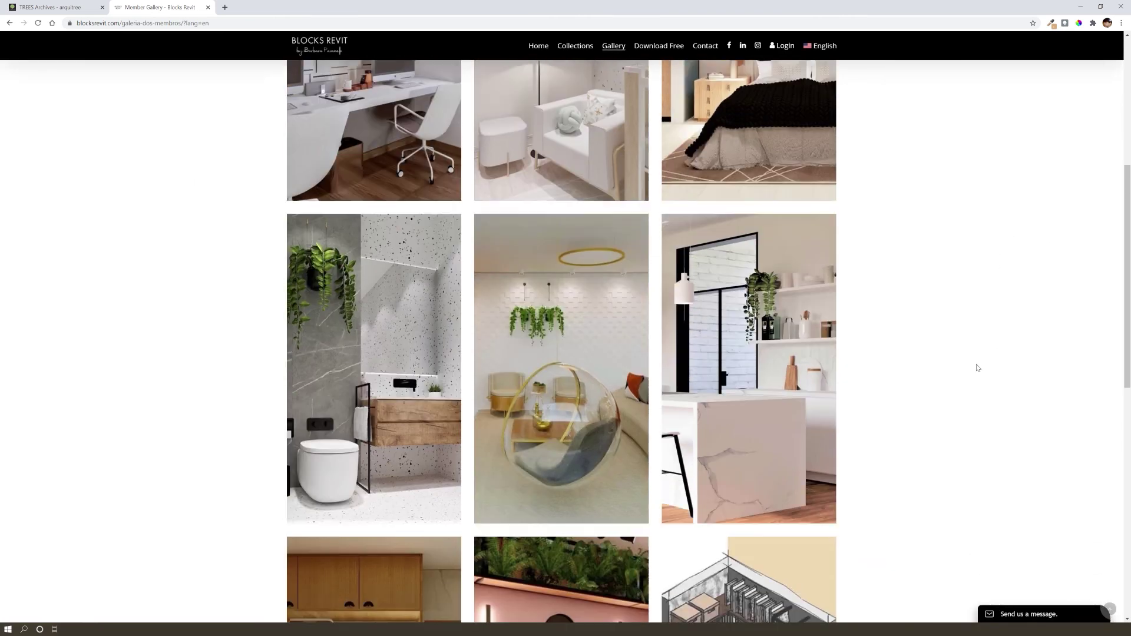
{"action": "scroll", "coordinate": [988, 367], "scroll_direction": "down", "scroll_amount": 2}
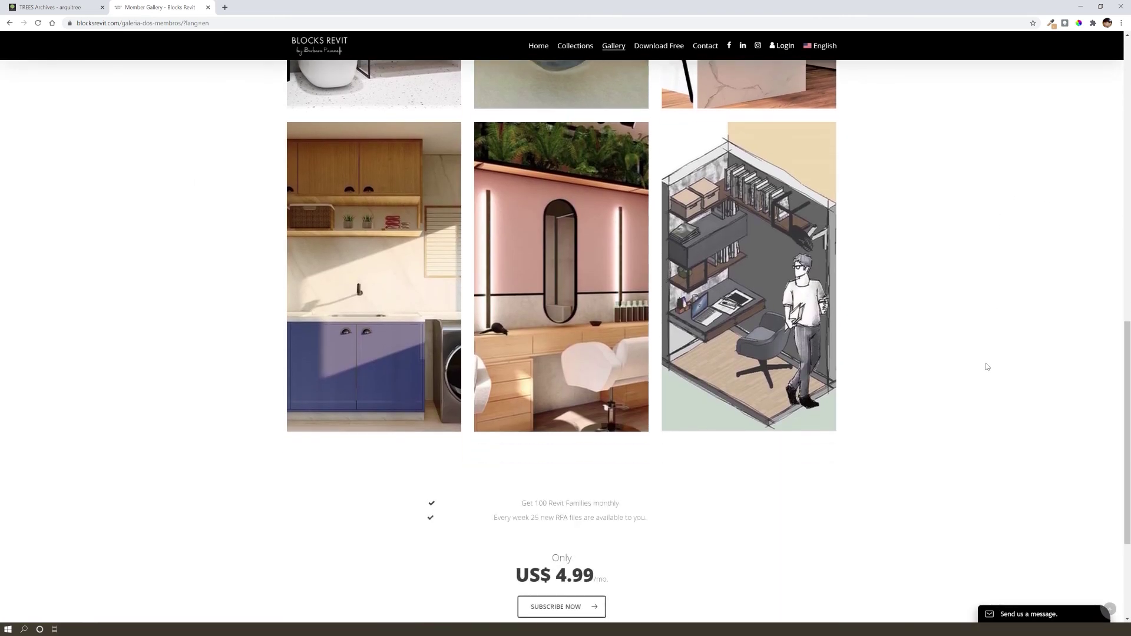
{"action": "scroll", "coordinate": [987, 368], "scroll_direction": "up", "scroll_amount": 4}
{"action": "scroll", "coordinate": [729, 393], "scroll_direction": "up", "scroll_amount": 9}
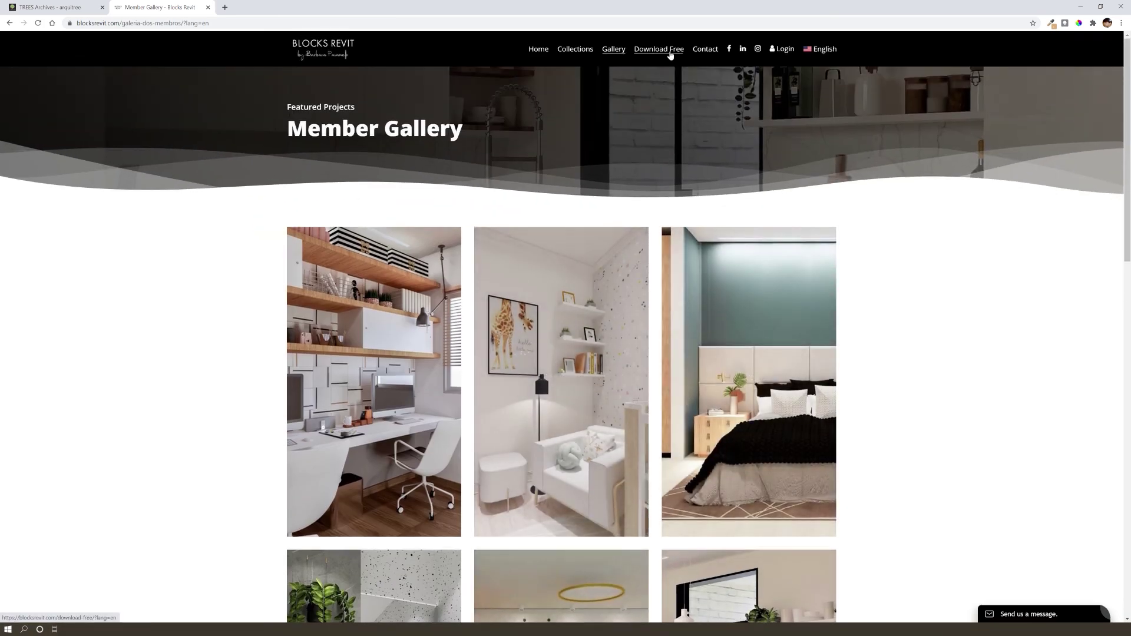
Open the Blocks Revit free download page and look through the families offered there
{"action": "left_click", "coordinate": [670, 56]}
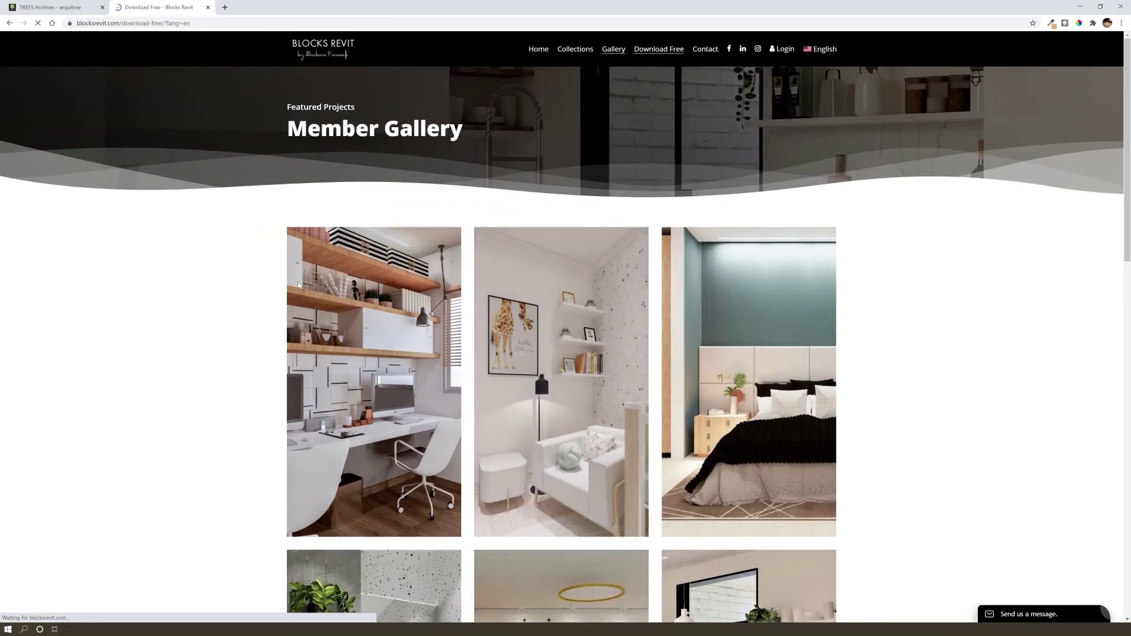
{"action": "scroll", "coordinate": [883, 307], "scroll_direction": "down", "scroll_amount": 2}
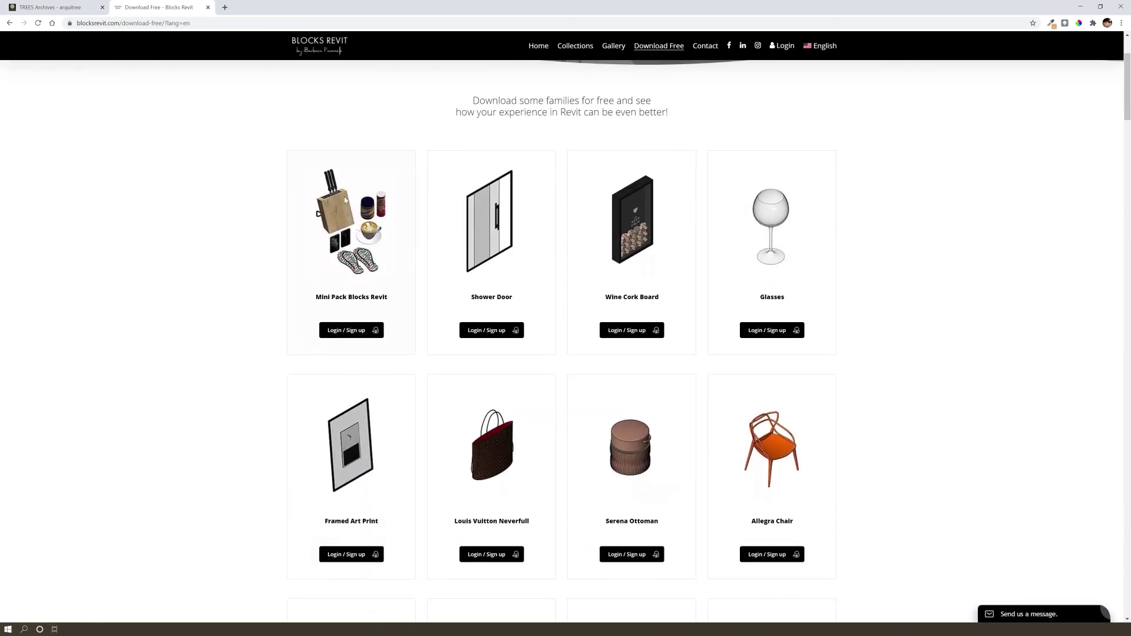
{"action": "scroll", "coordinate": [450, 361], "scroll_direction": "down", "scroll_amount": 4}
{"action": "scroll", "coordinate": [733, 385], "scroll_direction": "down", "scroll_amount": 3}
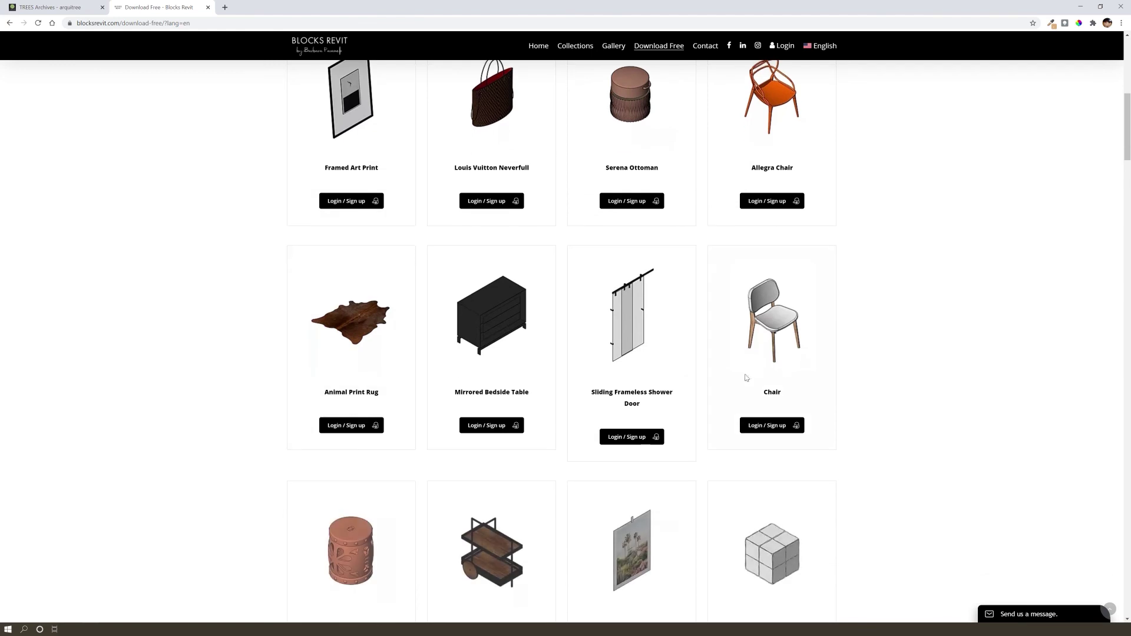
{"action": "scroll", "coordinate": [826, 327], "scroll_direction": "down", "scroll_amount": 2}
{"action": "scroll", "coordinate": [884, 301], "scroll_direction": "down", "scroll_amount": 3}
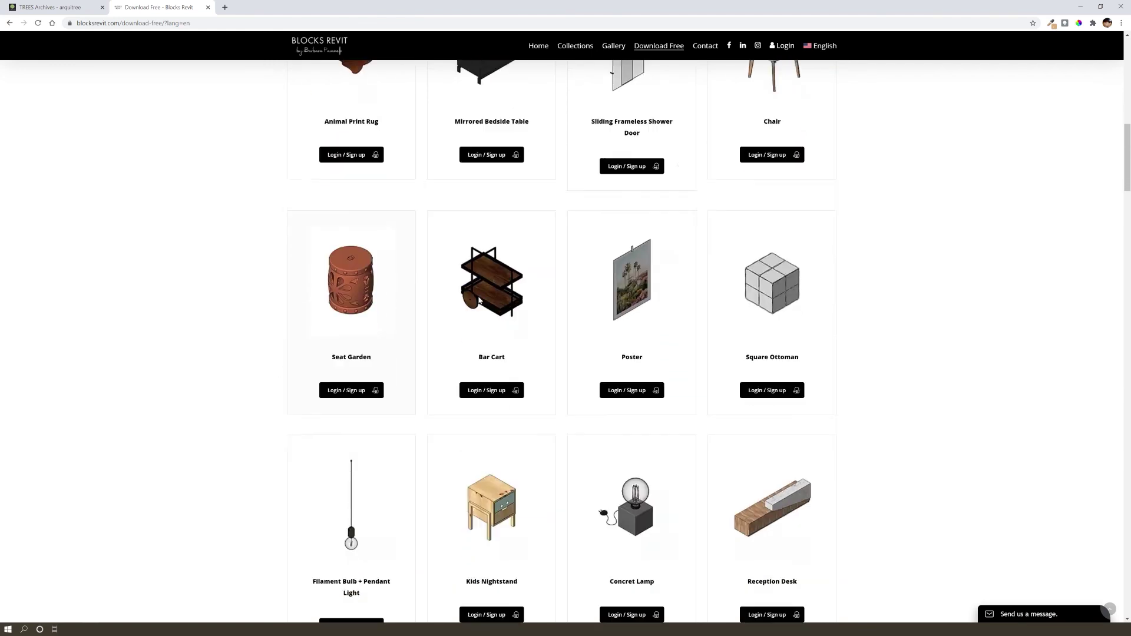
{"action": "scroll", "coordinate": [930, 307], "scroll_direction": "up", "scroll_amount": 10}
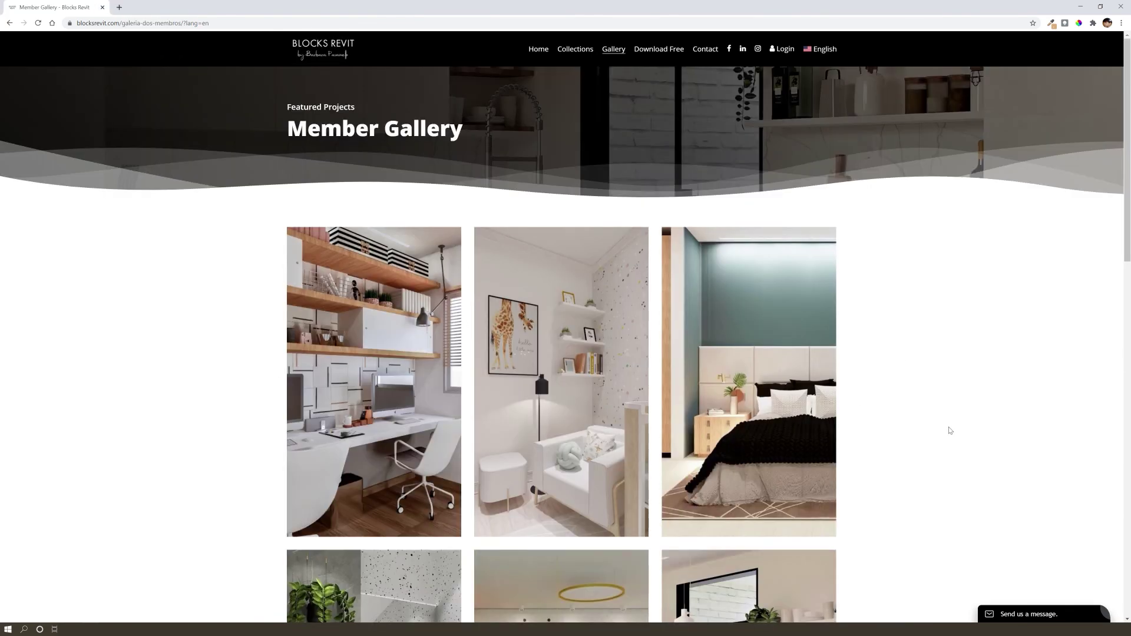